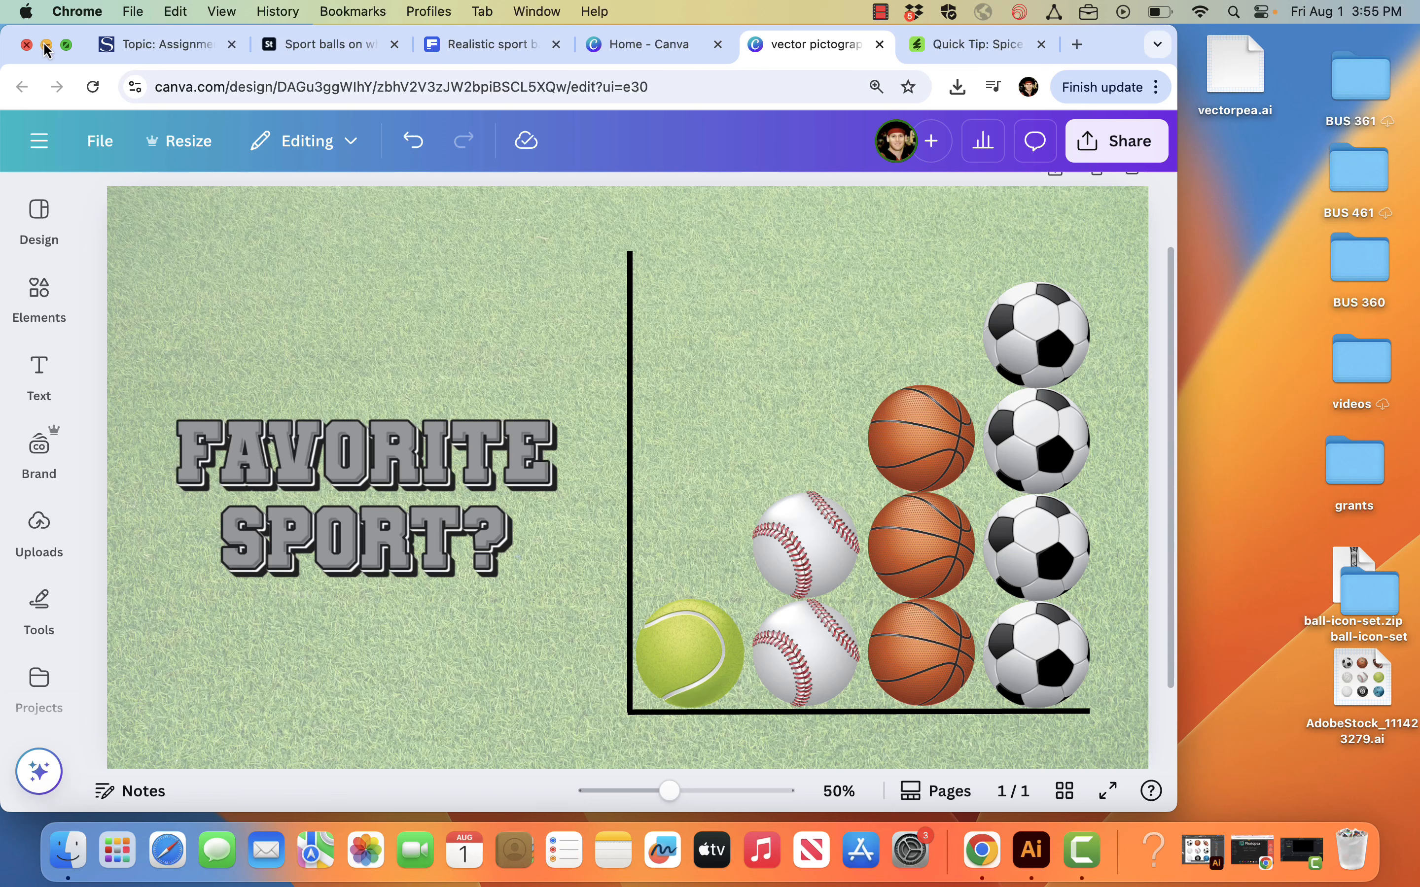
Step: Switch to the other Chrome window and launch Adobe from the Sonoma State University Online Services page
{"action": "mouse_move", "coordinate": [1126, 59]}
{"action": "left_mouse_down"}
{"action": "mouse_move", "coordinate": [1124, 130]}
{"action": "mouse_move", "coordinate": [1126, 61]}
{"action": "left_mouse_up"}
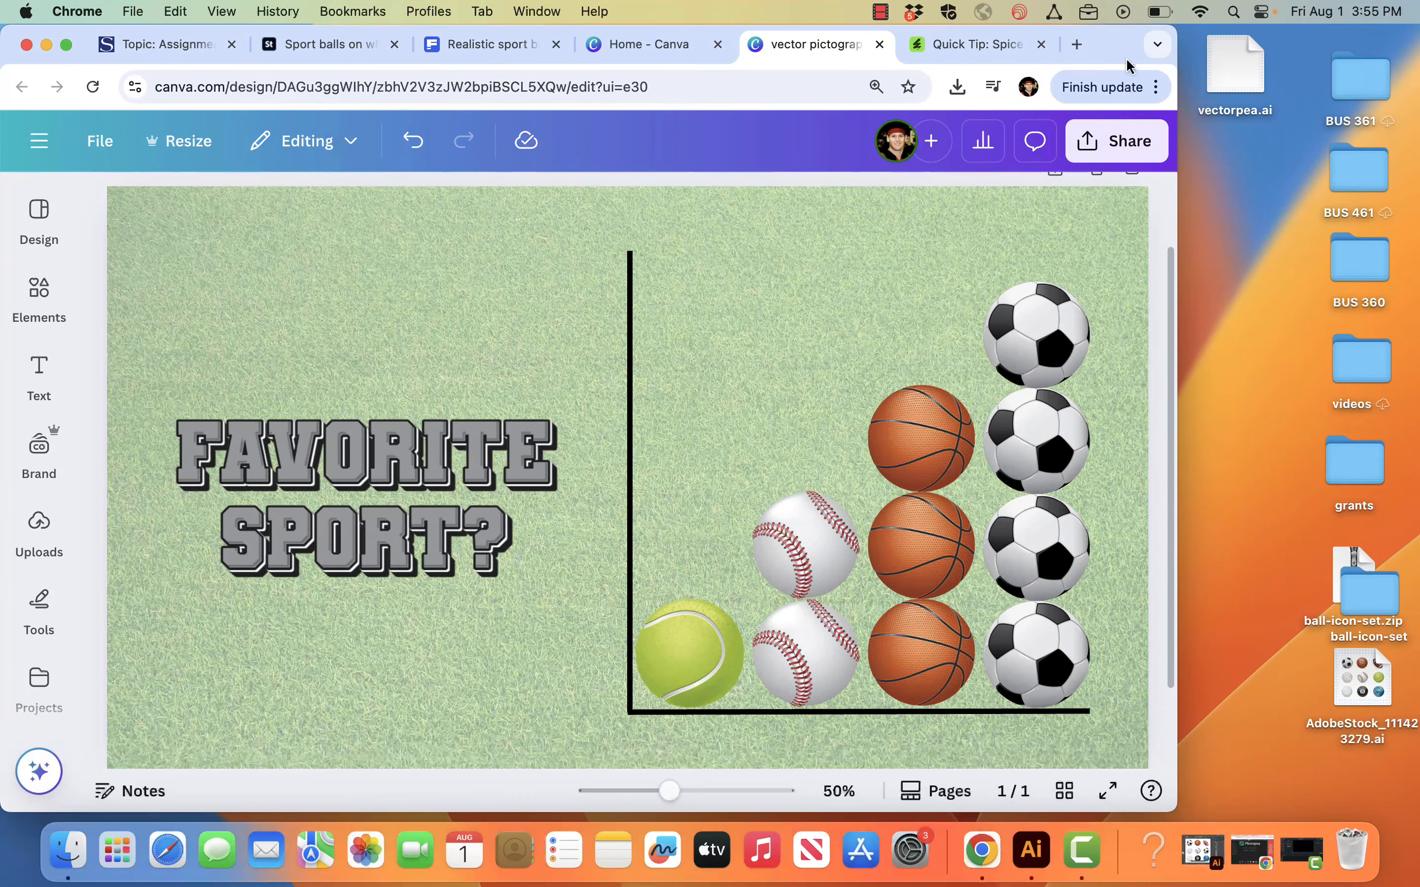
{"action": "left_click", "coordinate": [1269, 858]}
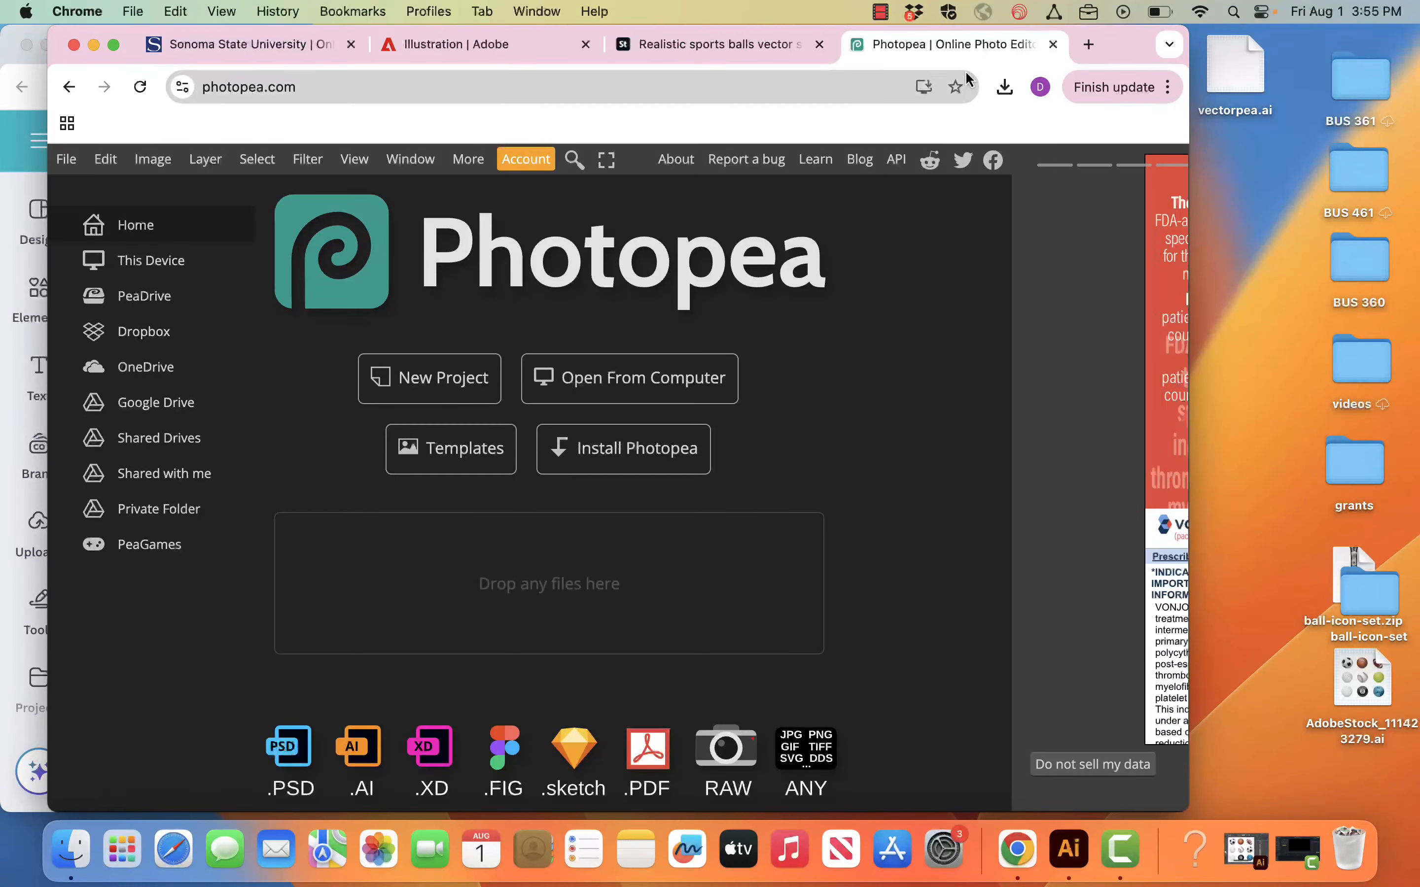
{"action": "left_click", "coordinate": [243, 50]}
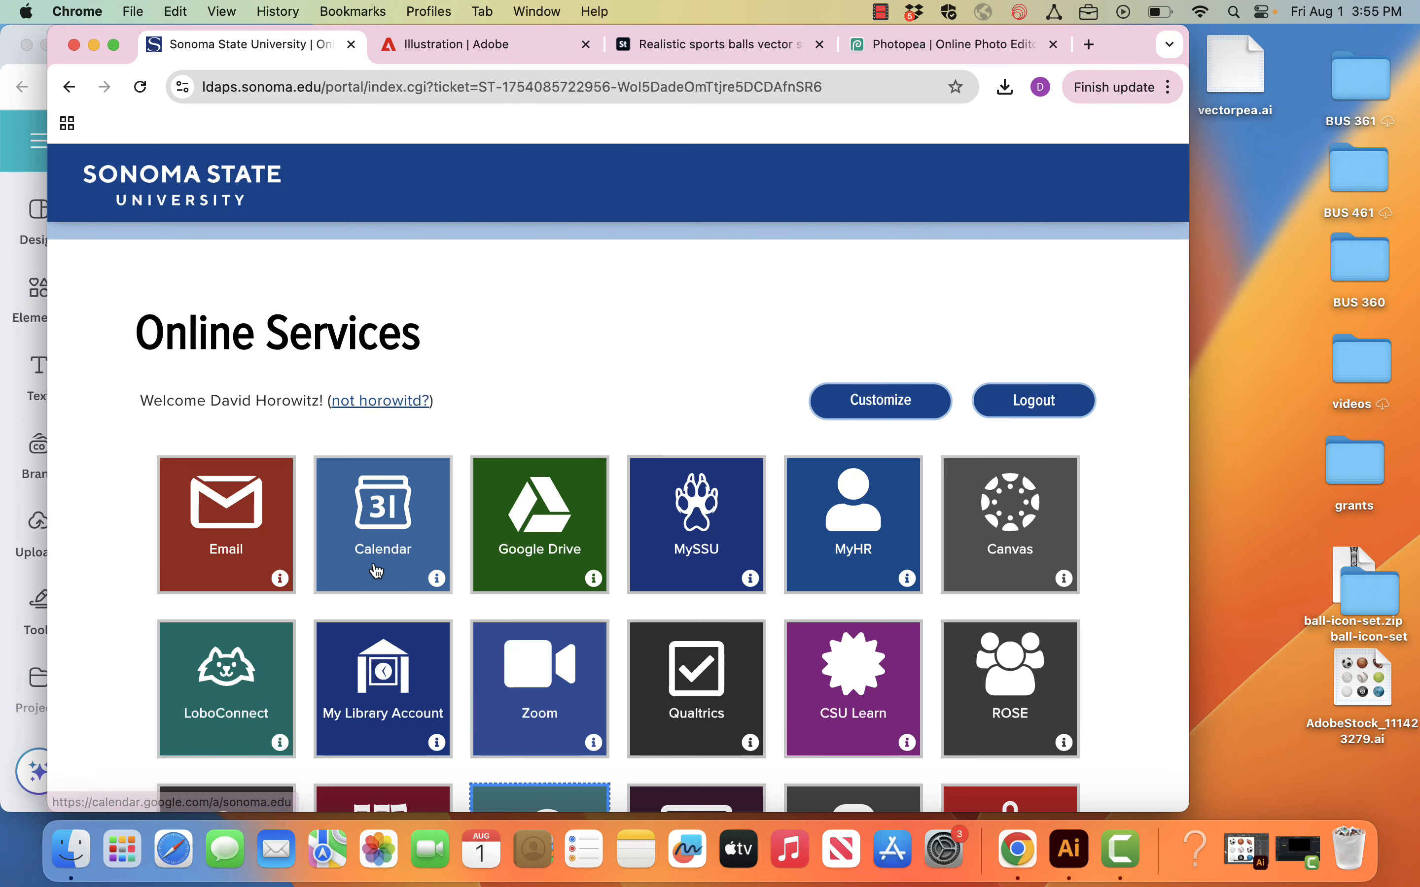
{"action": "scroll", "coordinate": [498, 724], "scroll_direction": "down", "scroll_amount": 2}
{"action": "scroll", "coordinate": [497, 723], "scroll_direction": "down", "scroll_amount": 3}
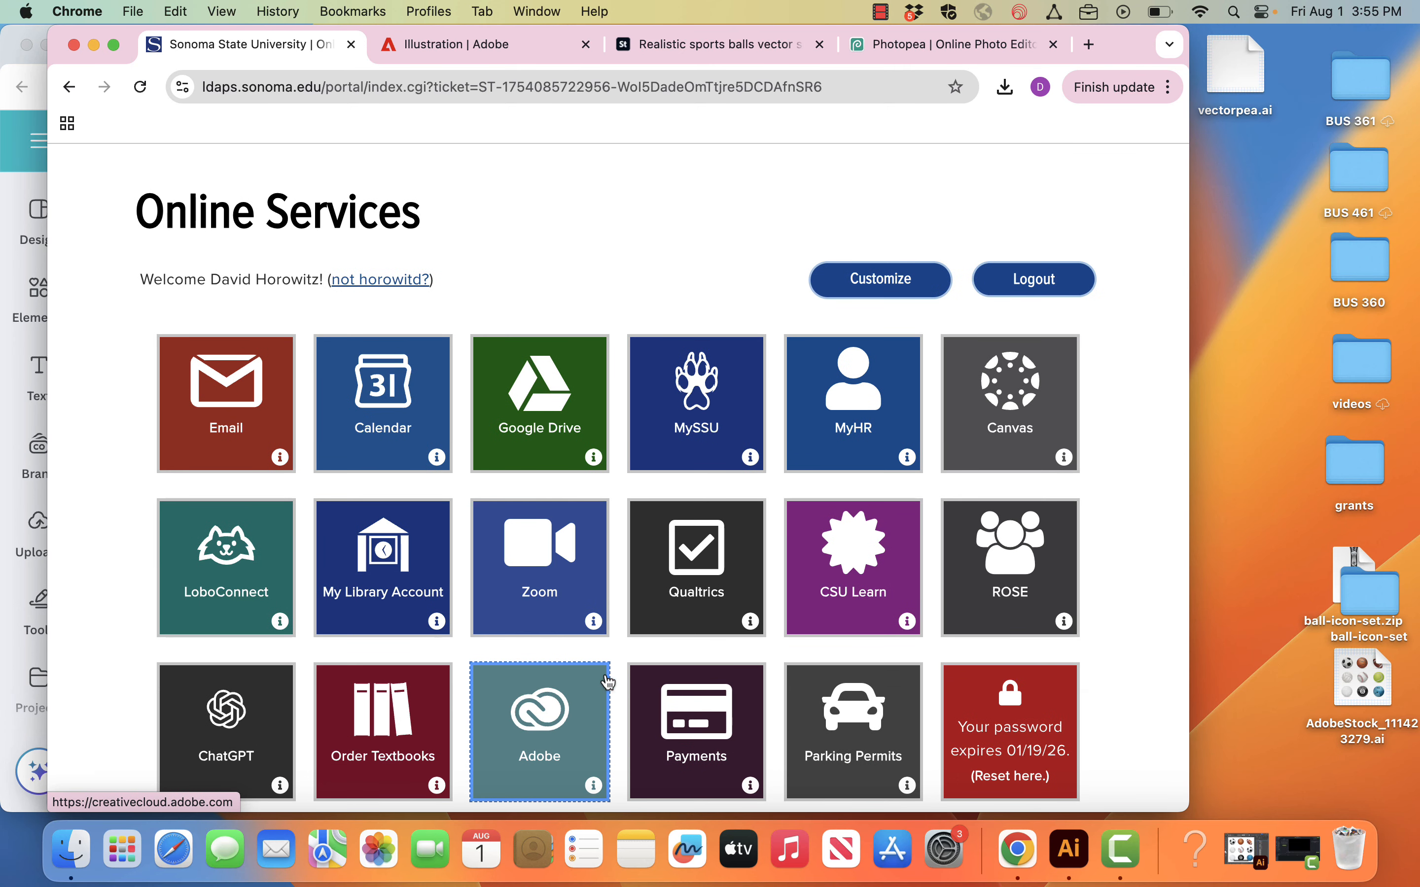
{"action": "left_click", "coordinate": [566, 737]}
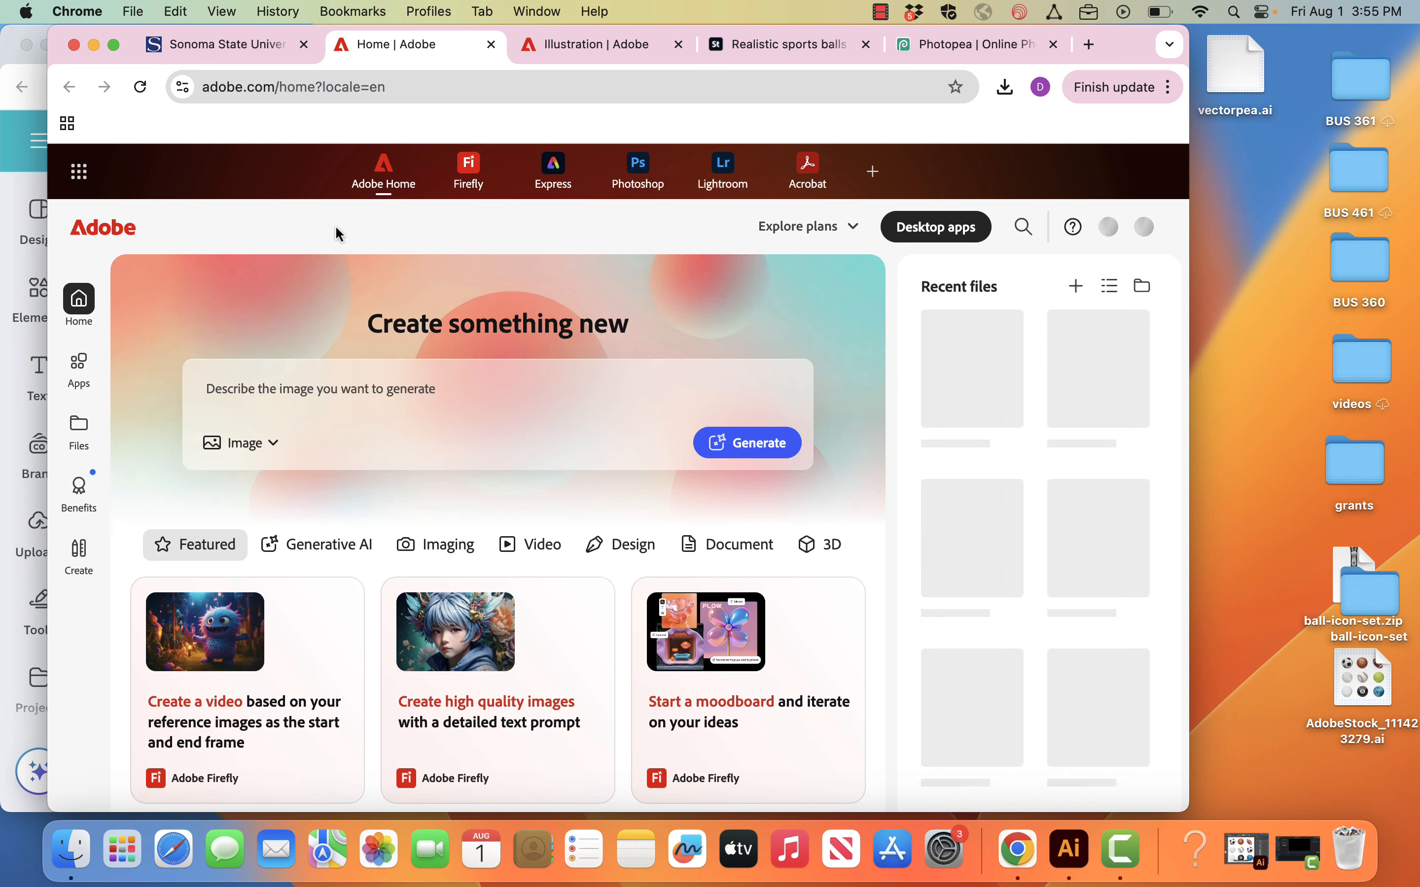
Step: Open Adobe Stock from the list of all Adobe apps and view the signed-in account's details
{"action": "left_click", "coordinate": [82, 376]}
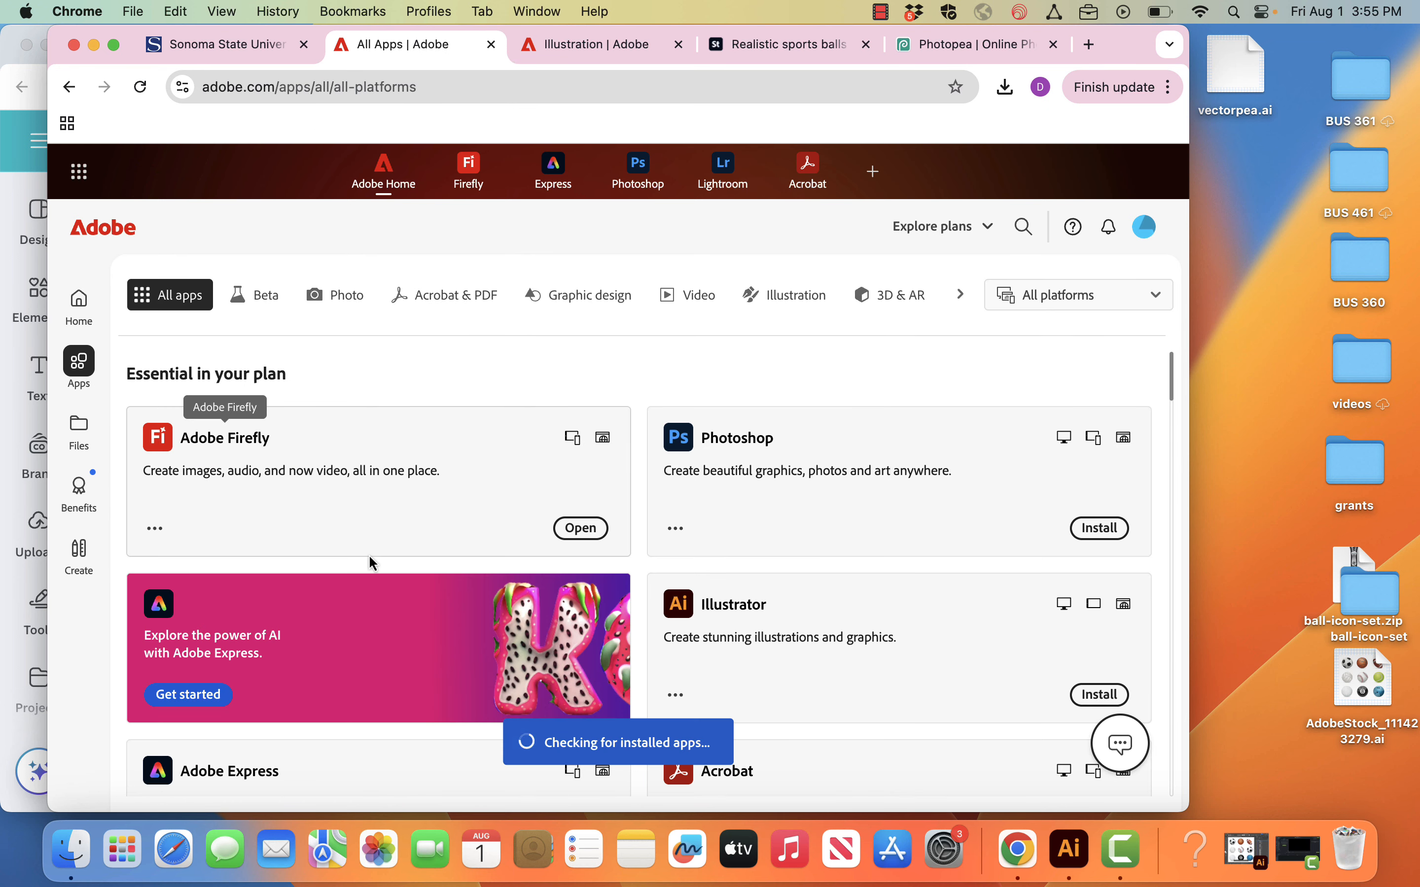
{"action": "scroll", "coordinate": [370, 562], "scroll_direction": "down", "scroll_amount": 5}
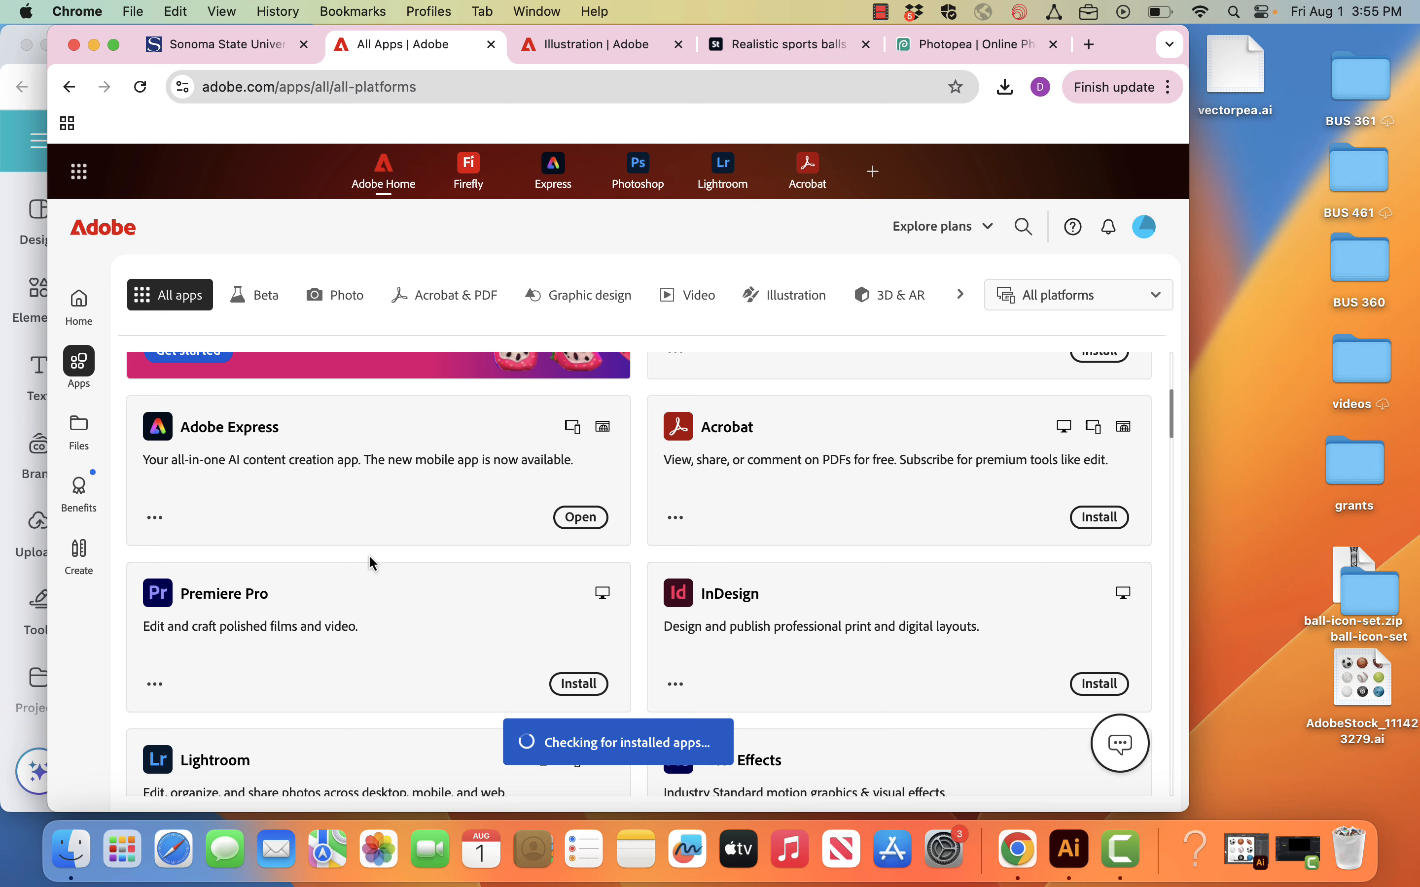
{"action": "scroll", "coordinate": [370, 562], "scroll_direction": "down", "scroll_amount": 4}
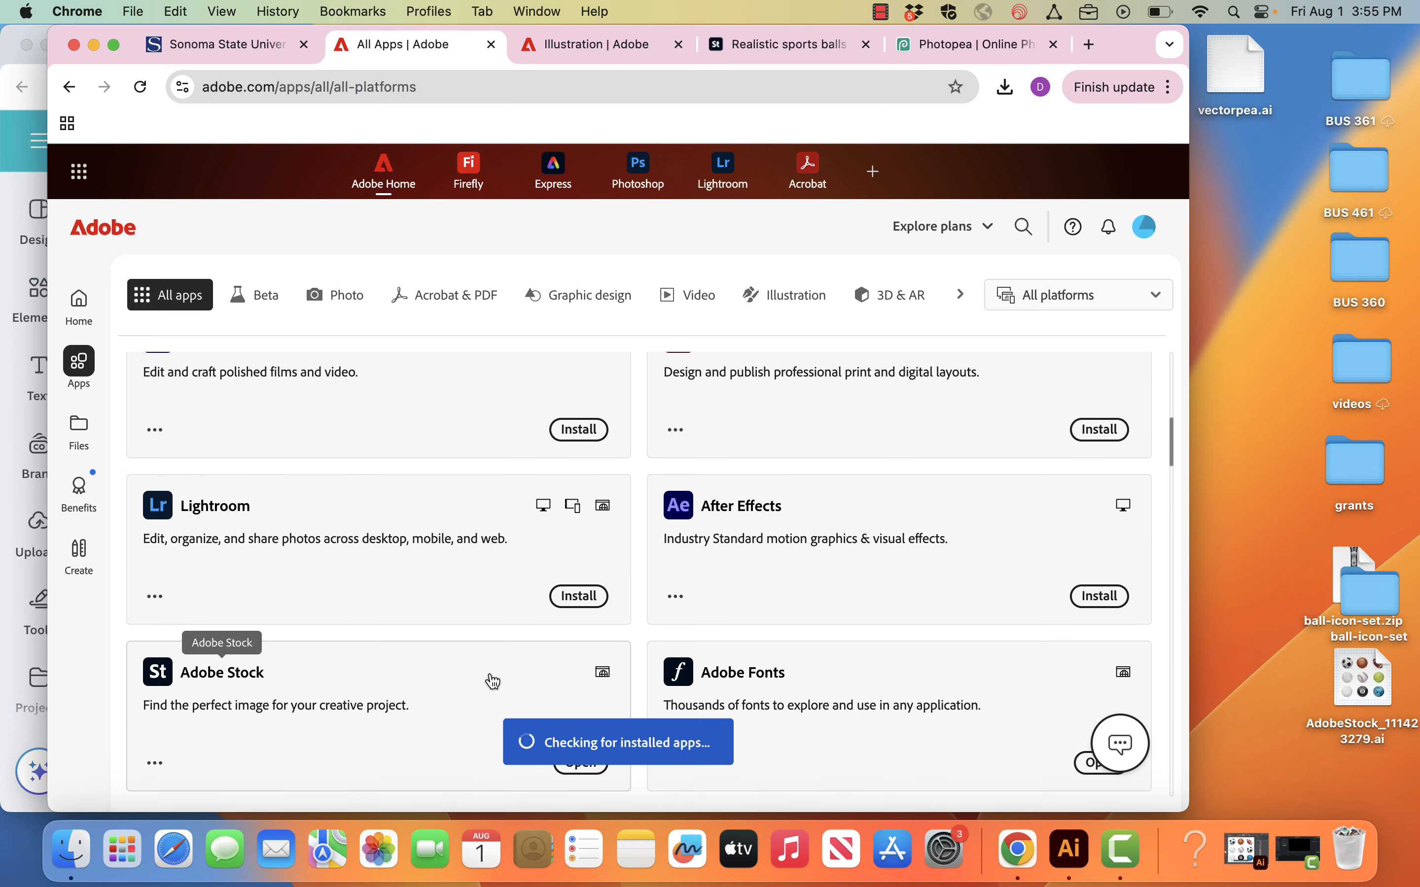
{"action": "scroll", "coordinate": [504, 705], "scroll_direction": "down", "scroll_amount": 1}
{"action": "left_click", "coordinate": [586, 706]}
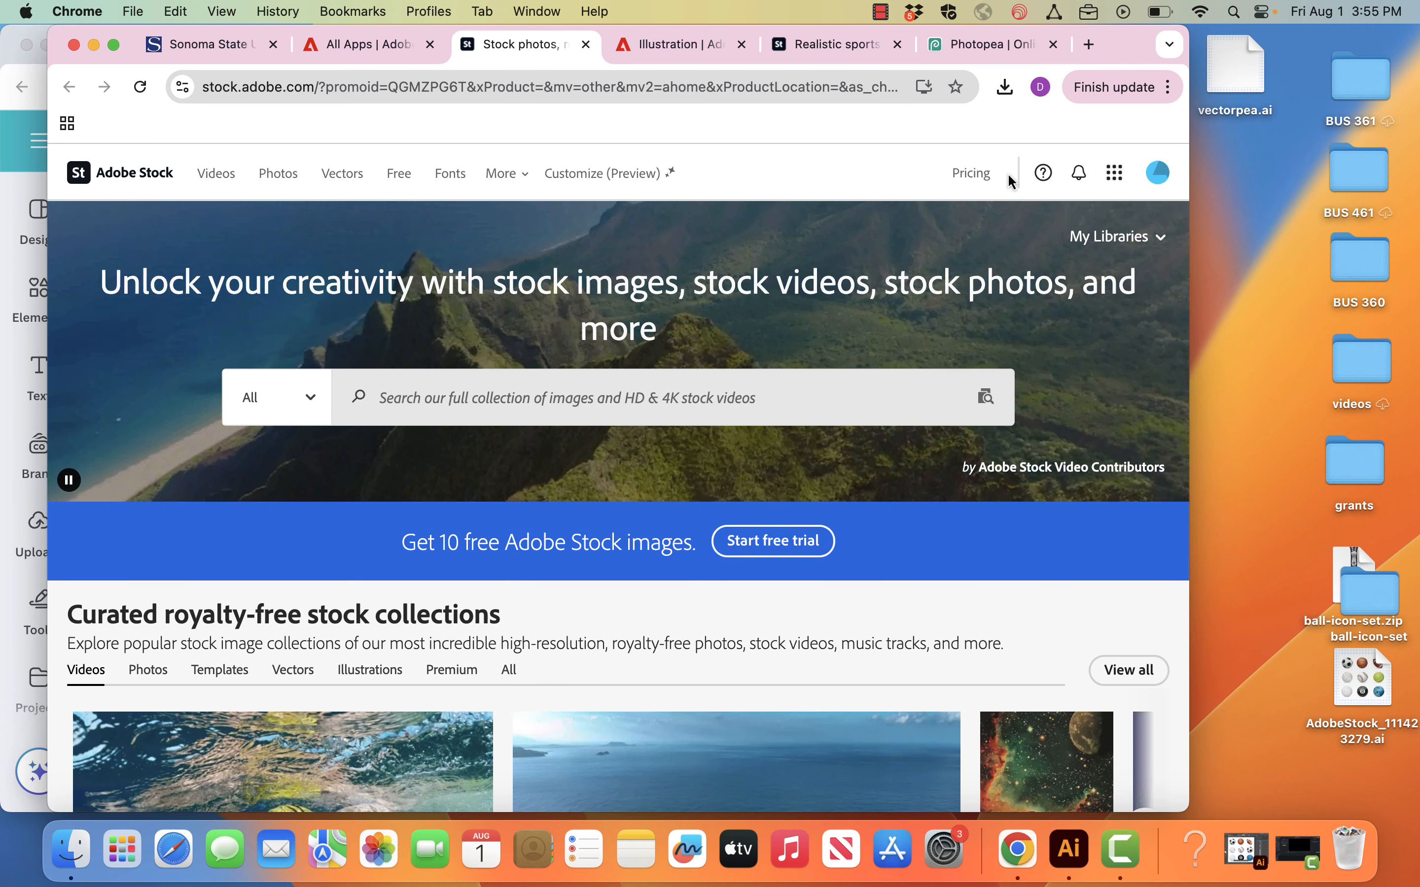
{"action": "left_click", "coordinate": [1158, 175]}
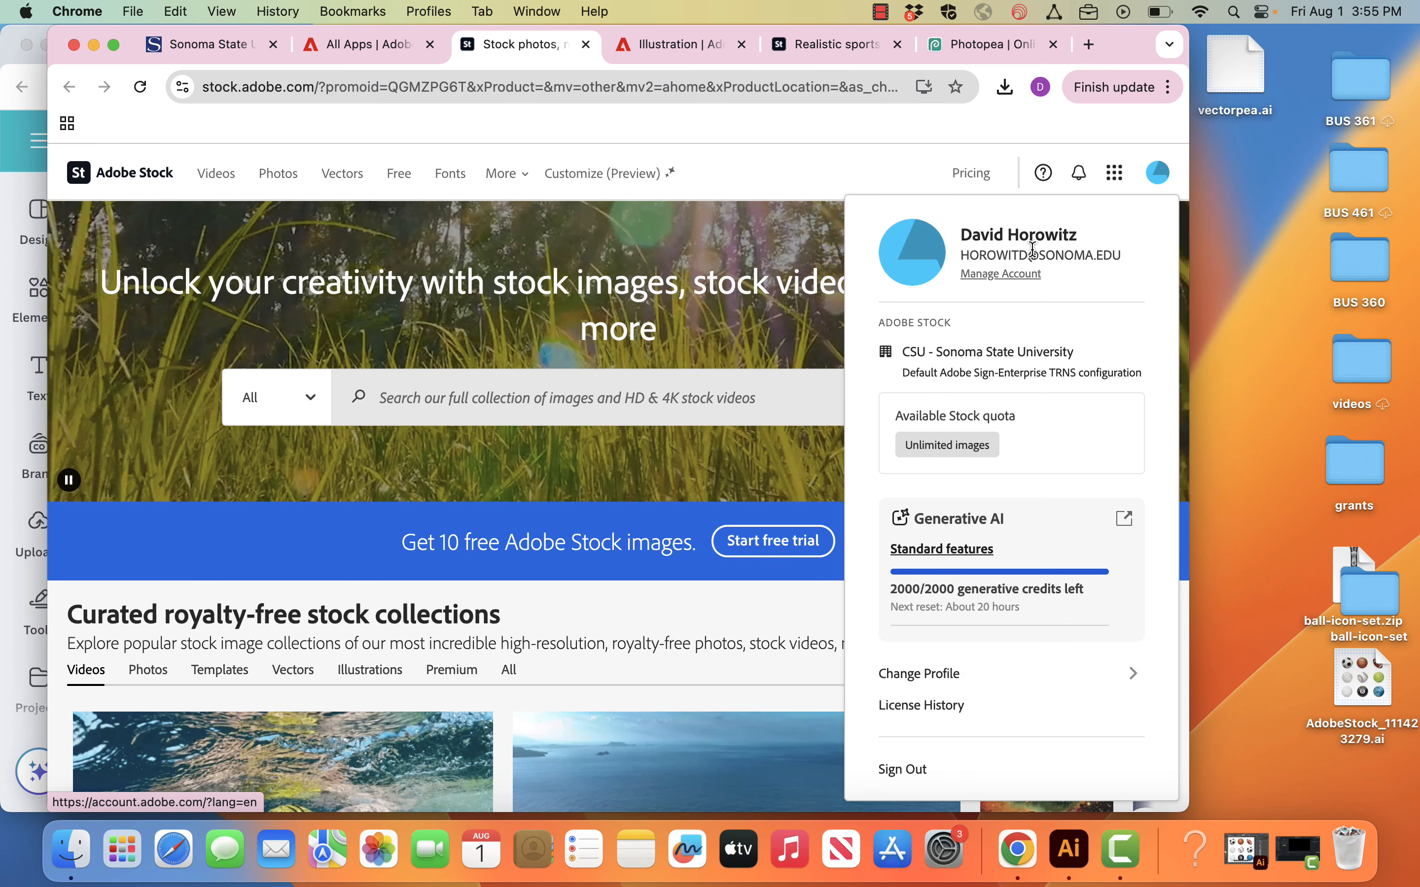
{"action": "left_click_drag", "start_coordinate": [1035, 255], "coordinate": [1113, 255]}
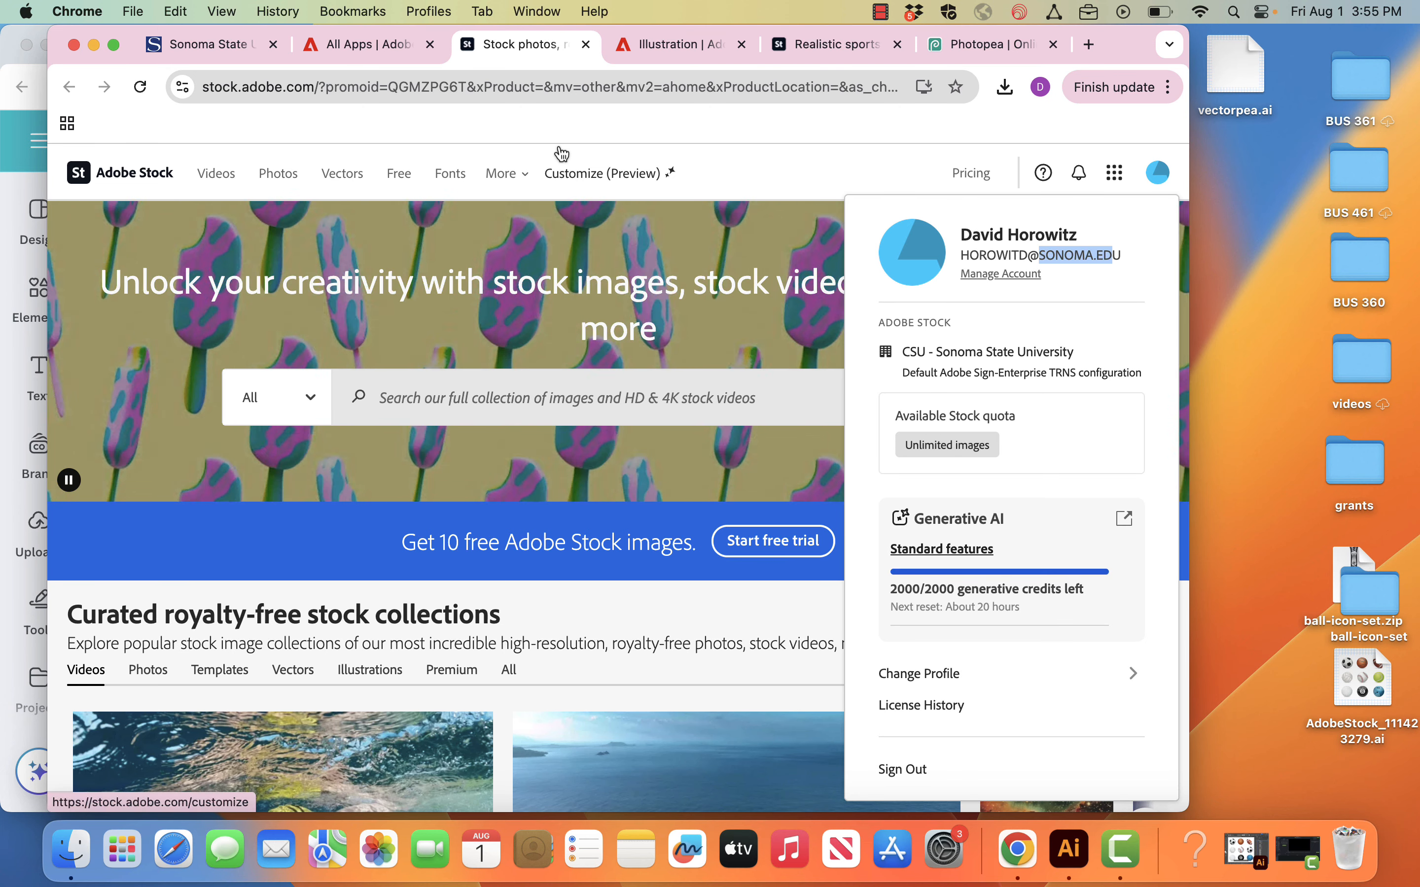
Step: Search Adobe Stock for "realistic sports balls set"
{"action": "left_click", "coordinate": [607, 392]}
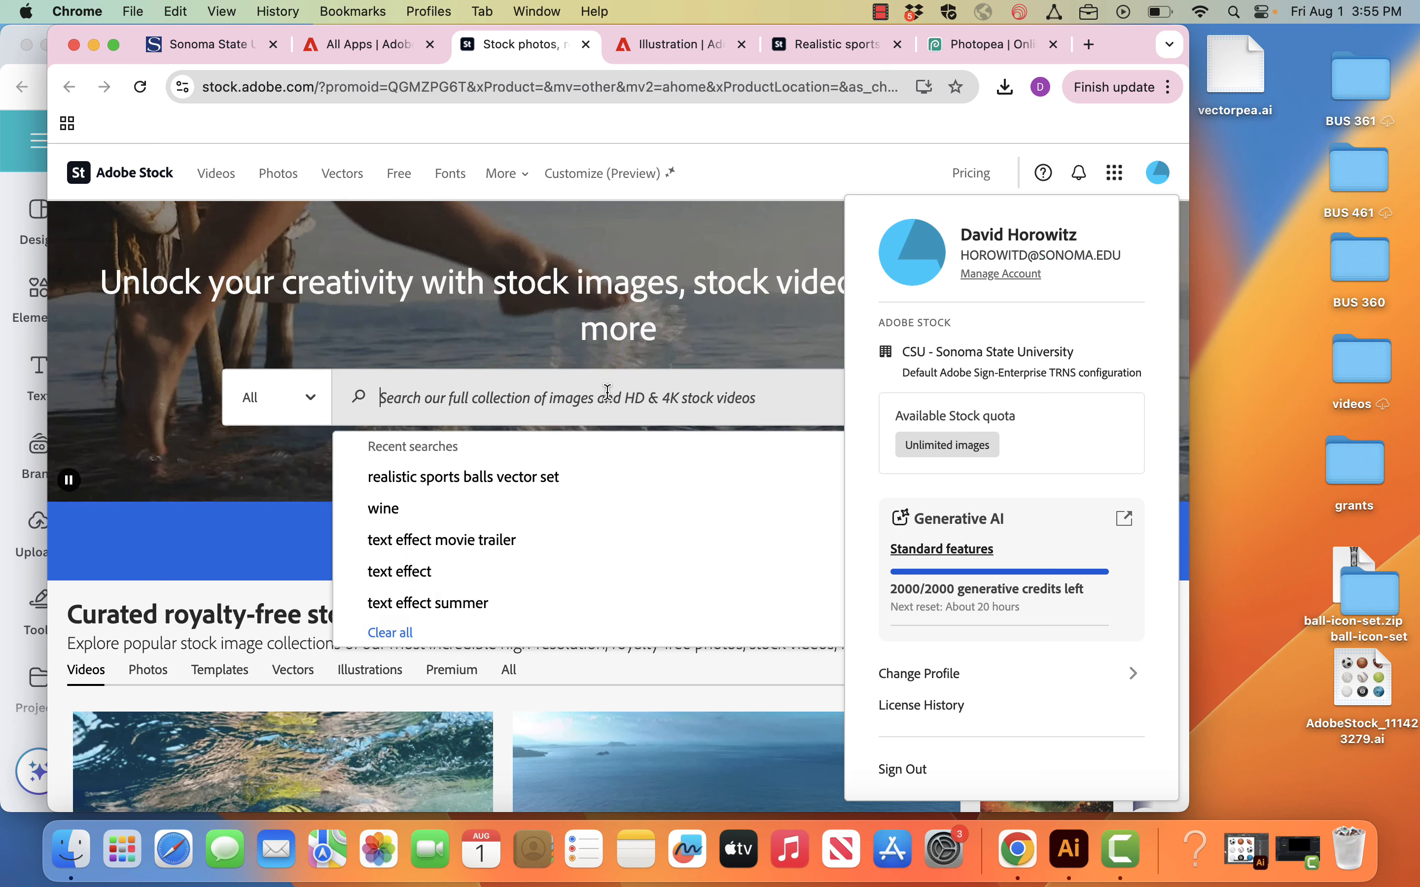
{"action": "type", "text": "realistic sports balls "}
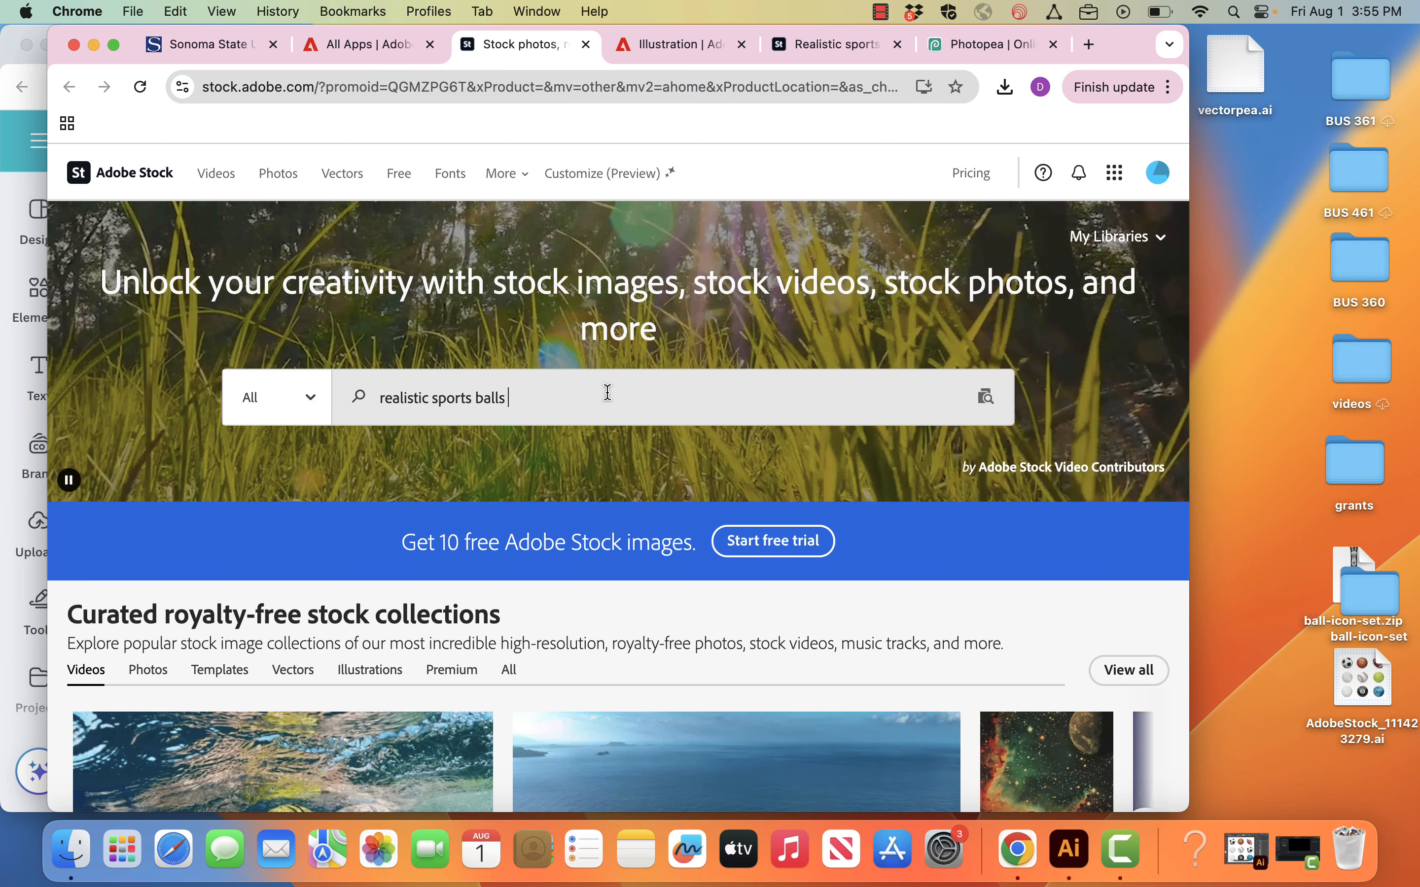
{"action": "type", "text": "set"}
{"action": "key", "text": "Return"}
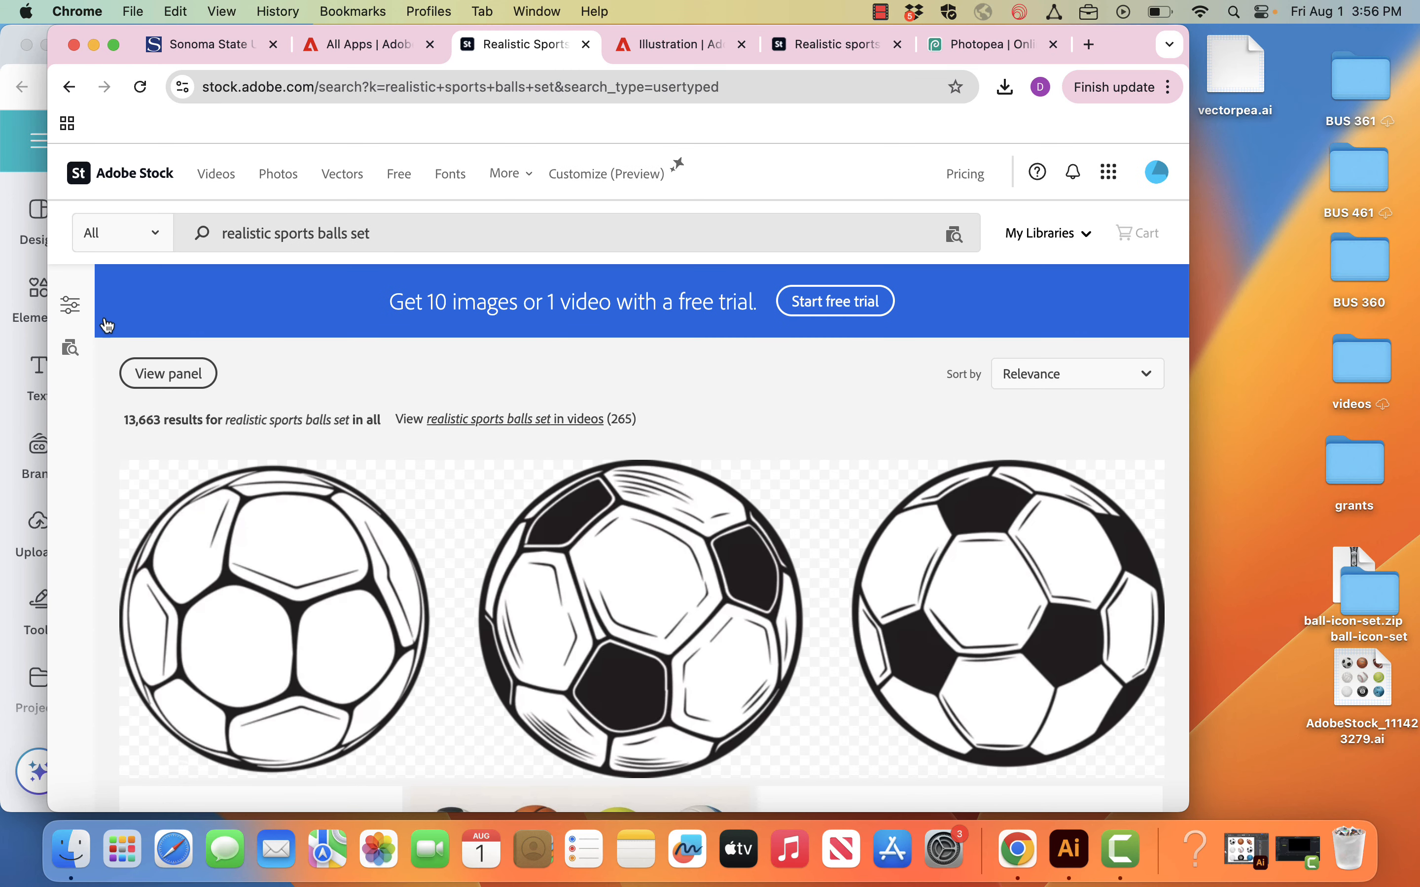
Step: Filter the search results to the Vectors subcategory and choose their sort order
{"action": "left_click", "coordinate": [71, 308]}
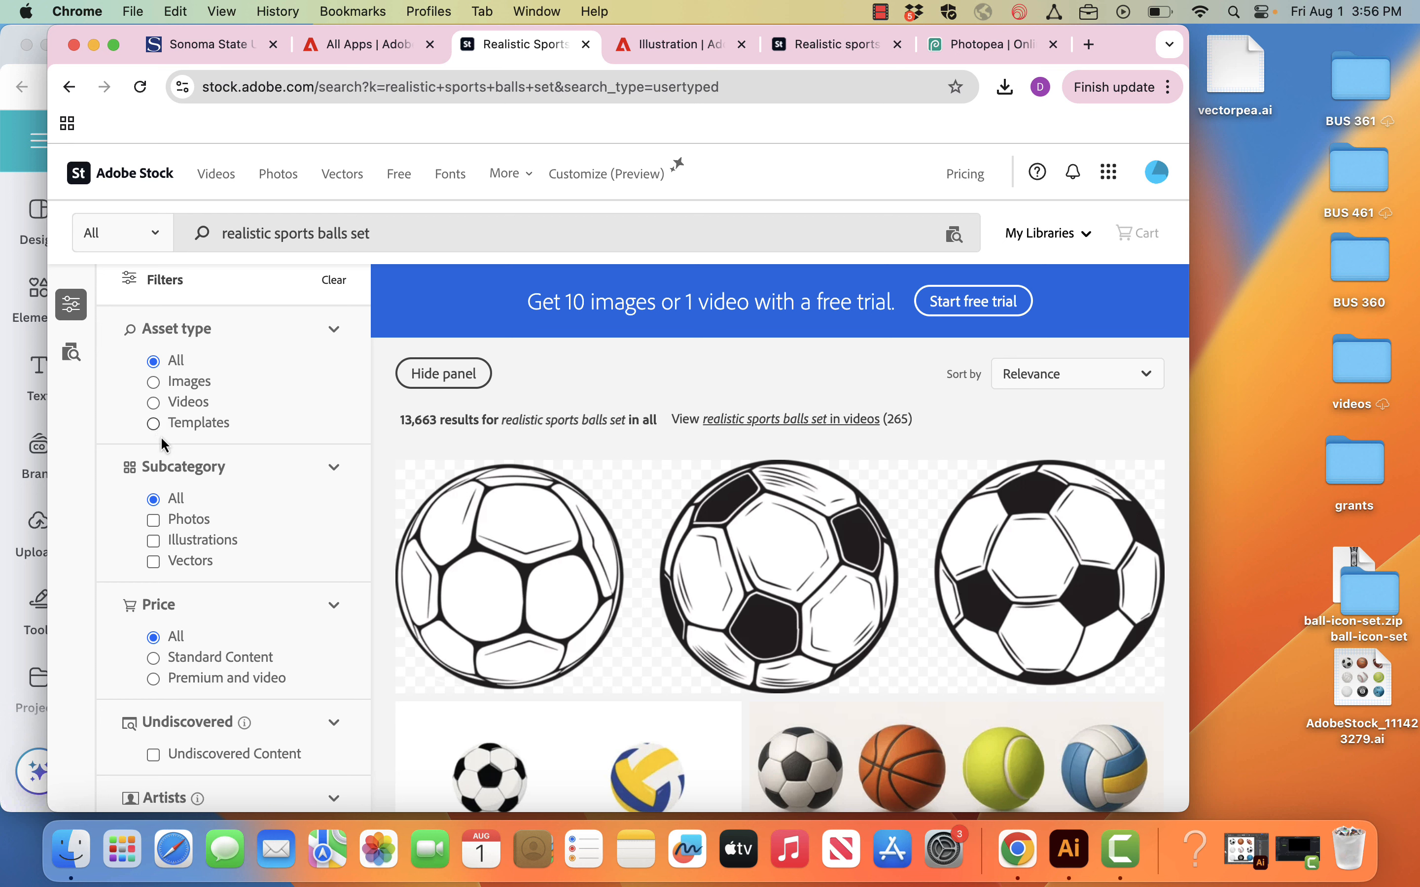
{"action": "left_click", "coordinate": [155, 562]}
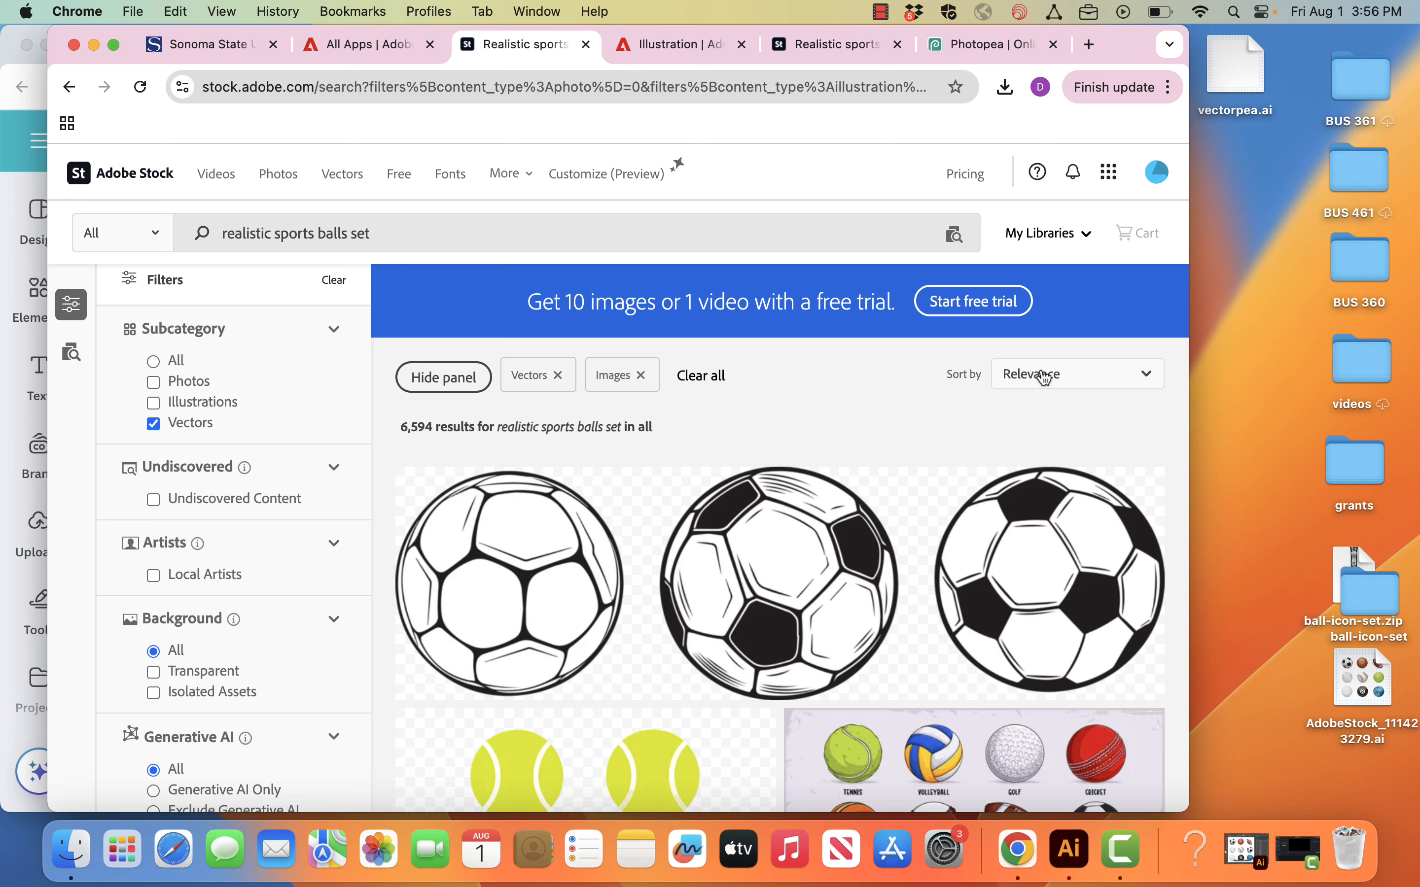
{"action": "left_click", "coordinate": [1045, 378]}
{"action": "left_click", "coordinate": [1049, 417]}
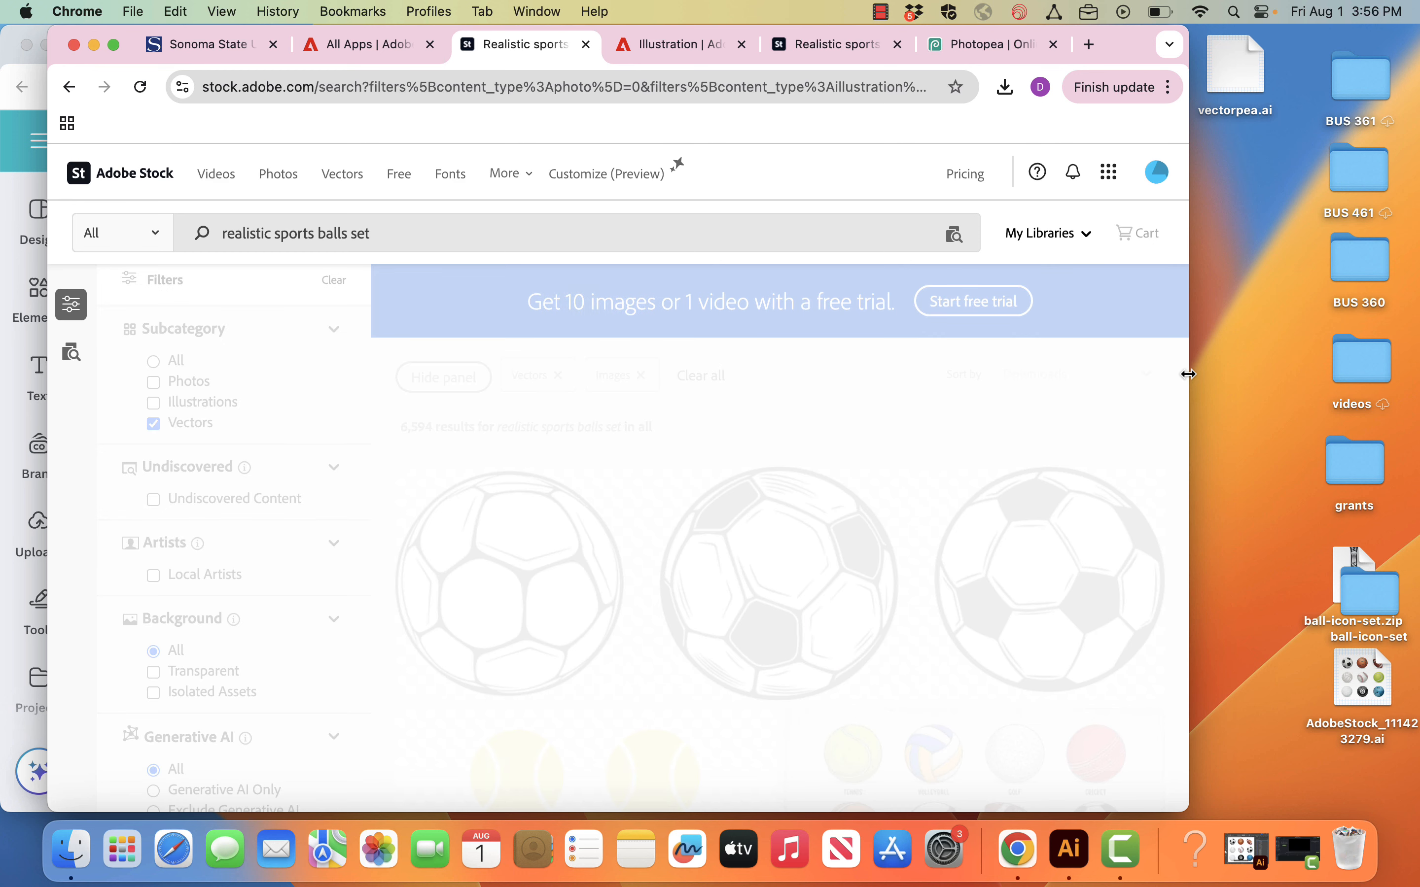
Step: Find the "Sport balls on white background" set in the results and re-download it as Vector (AI/EPS/SVG)
{"action": "scroll", "coordinate": [1027, 628], "scroll_direction": "down", "scroll_amount": 3}
{"action": "scroll", "coordinate": [1028, 629], "scroll_direction": "down", "scroll_amount": 15}
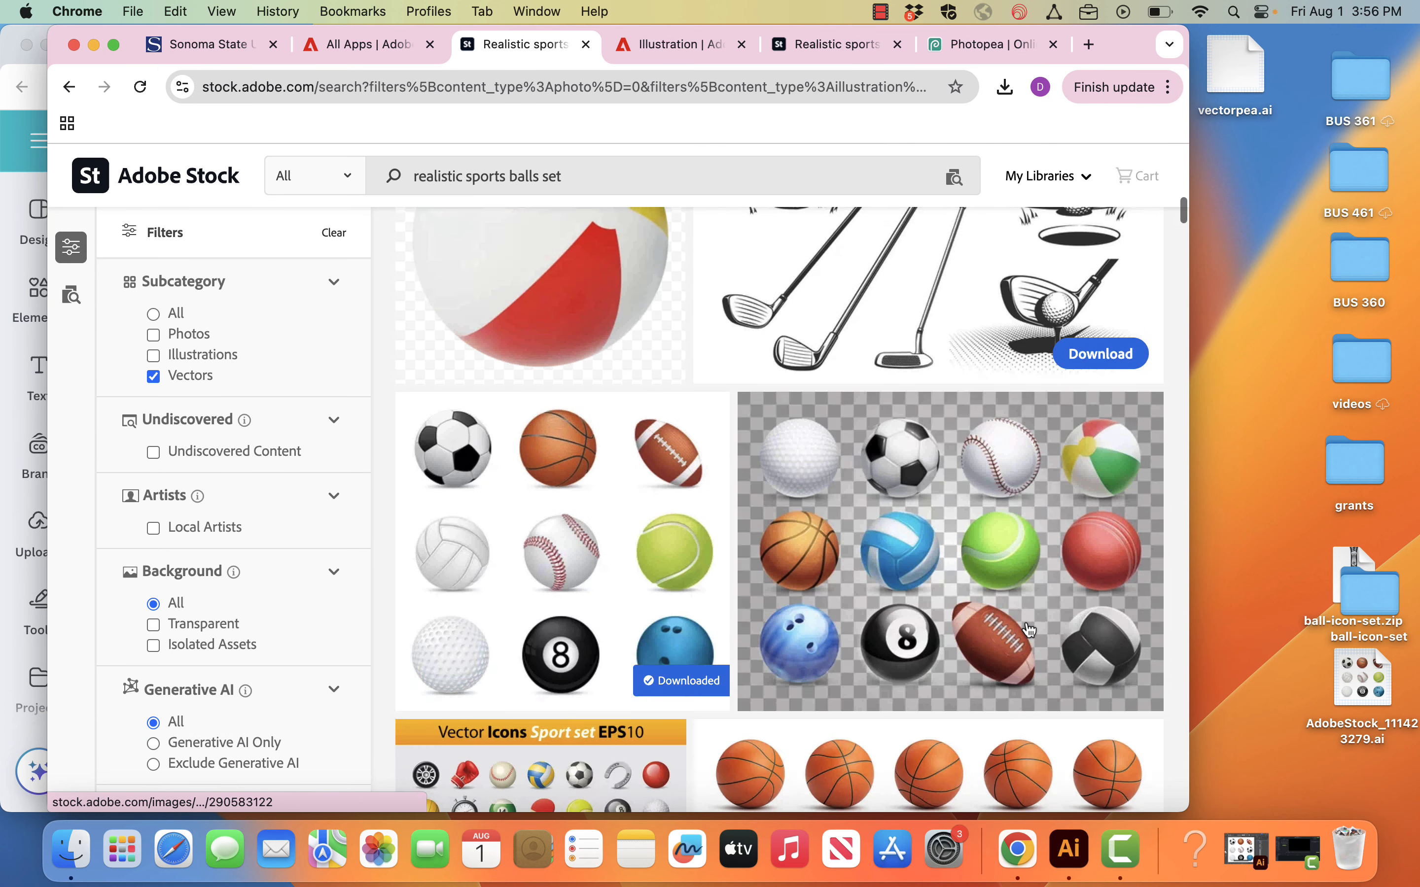
{"action": "scroll", "coordinate": [1029, 630], "scroll_direction": "down", "scroll_amount": 2}
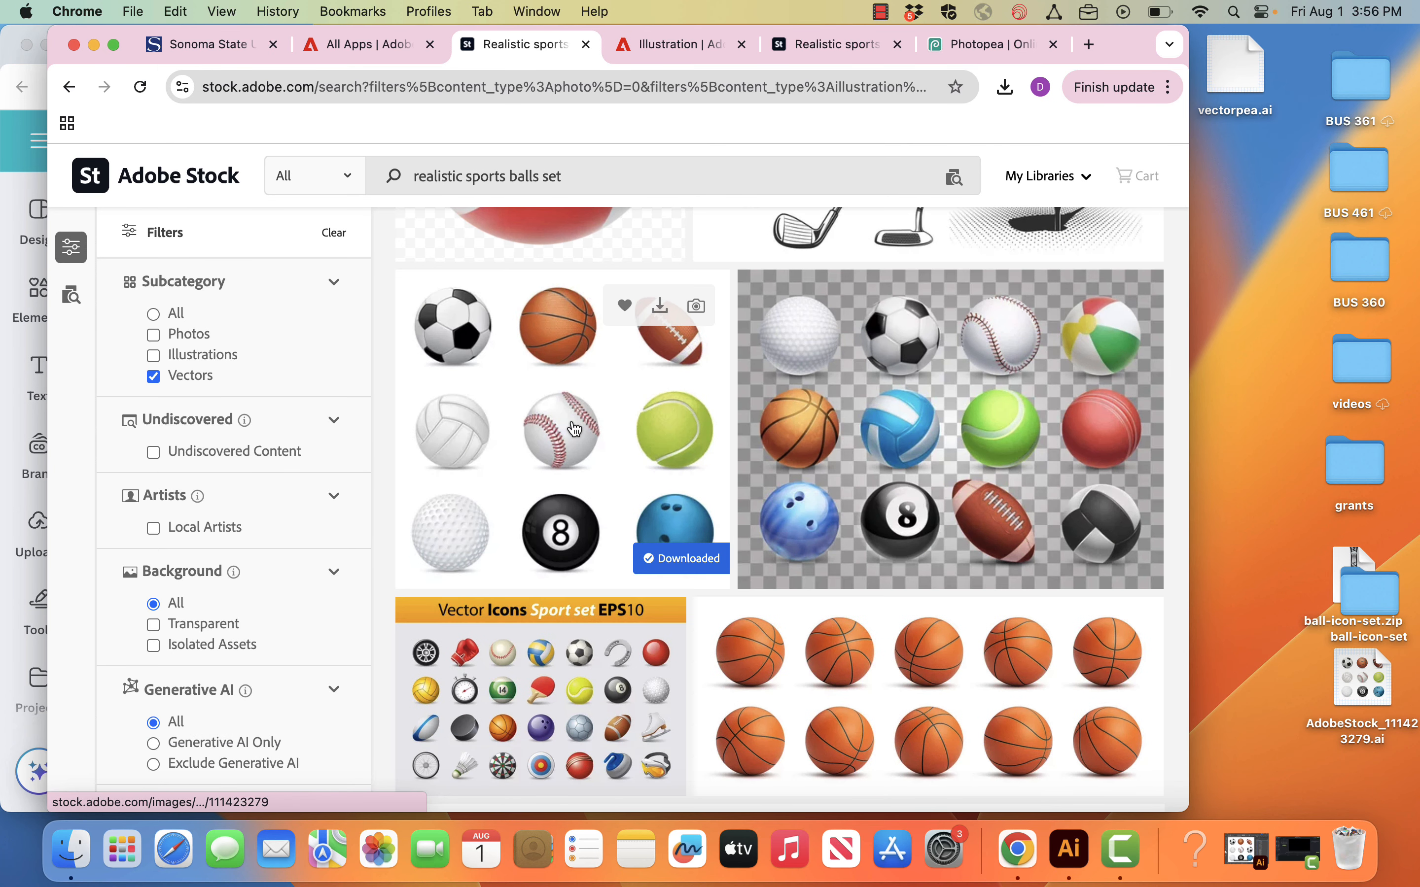
{"action": "scroll", "coordinate": [575, 429], "scroll_direction": "down", "scroll_amount": 3}
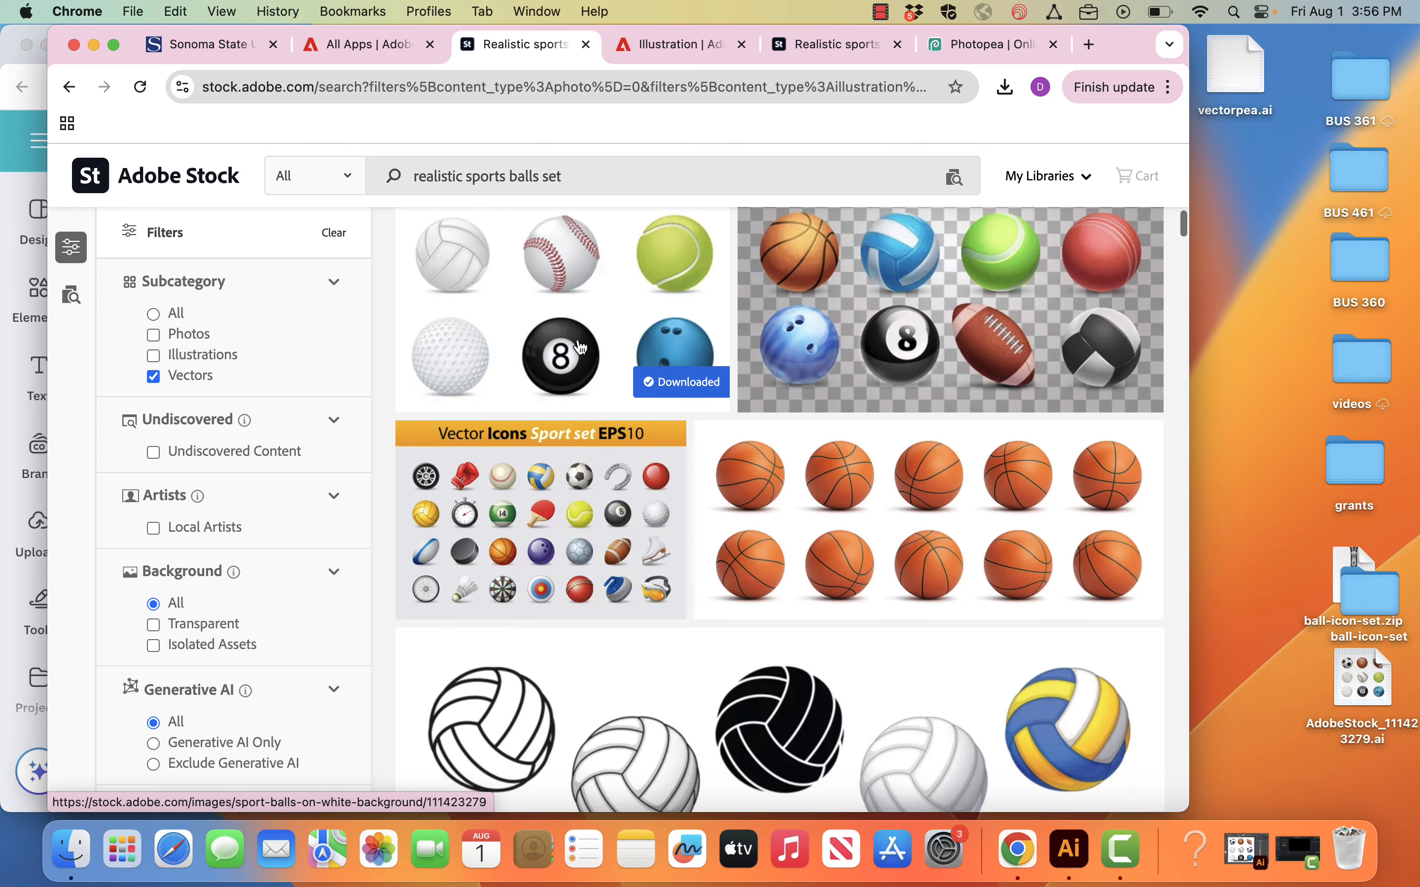
{"action": "left_click", "coordinate": [564, 301]}
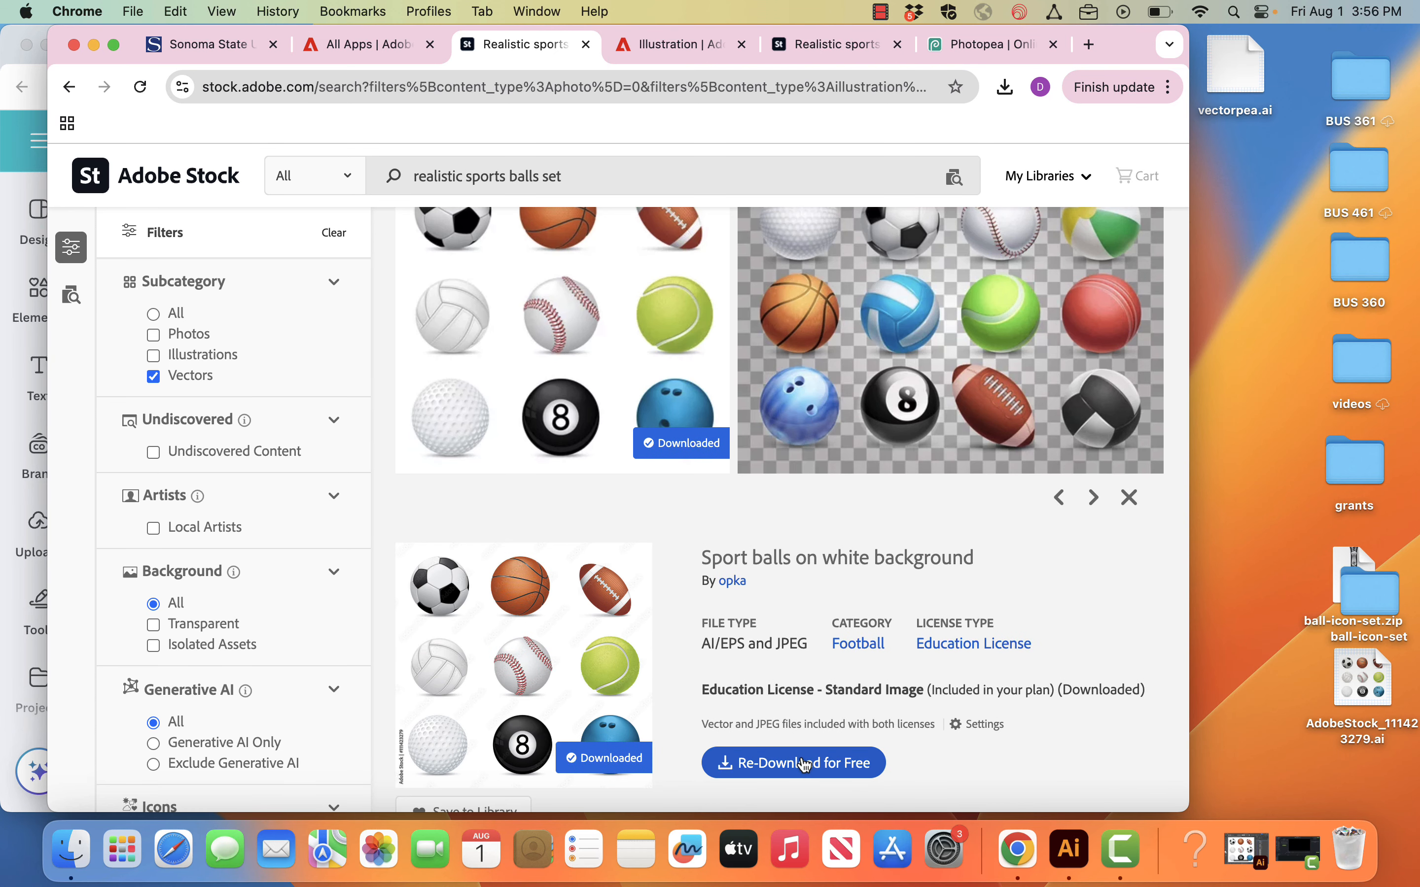
{"action": "left_click", "coordinate": [804, 765]}
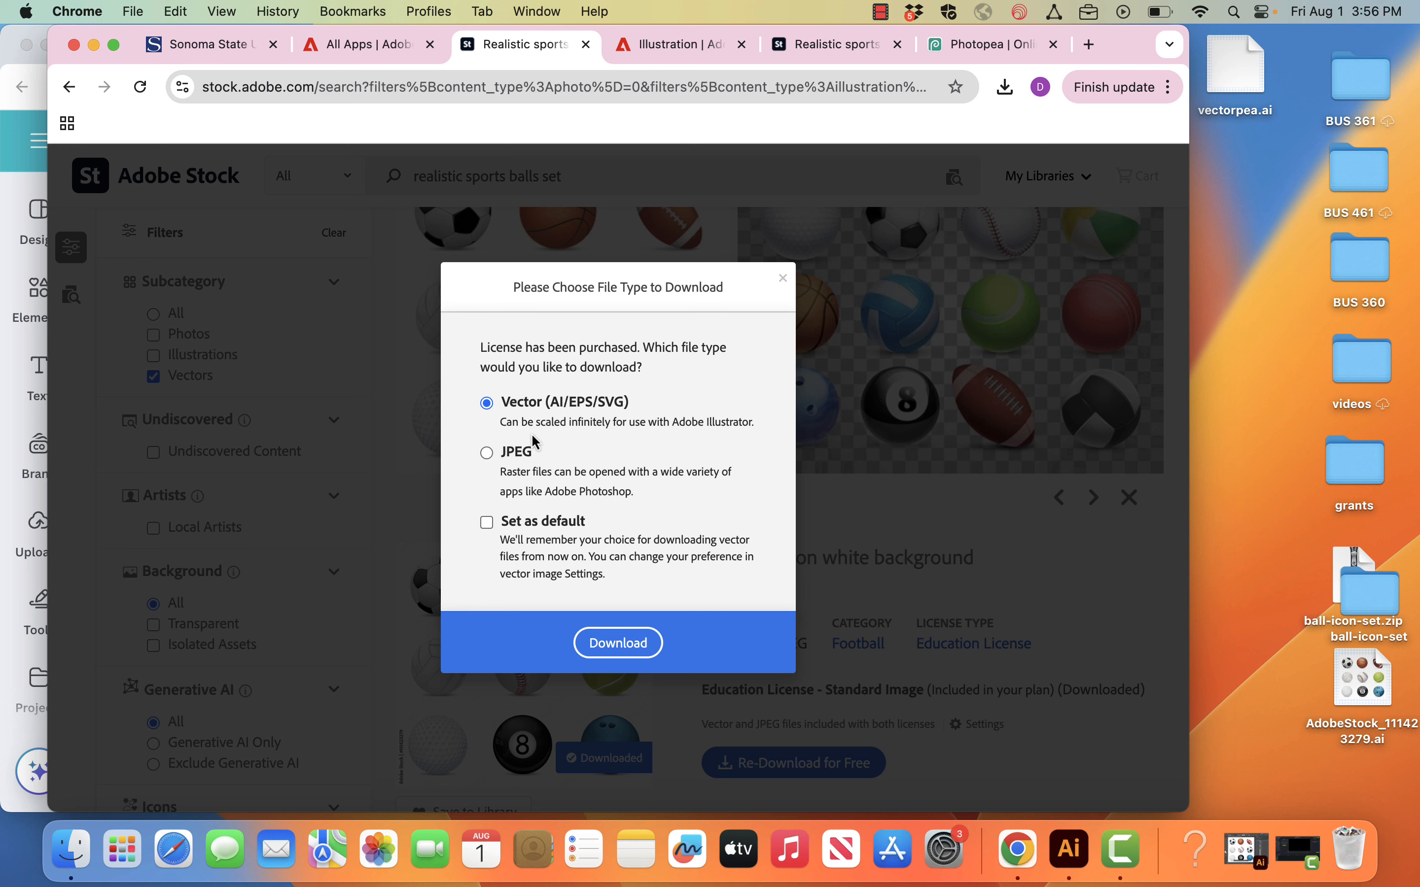
{"action": "left_click", "coordinate": [619, 643]}
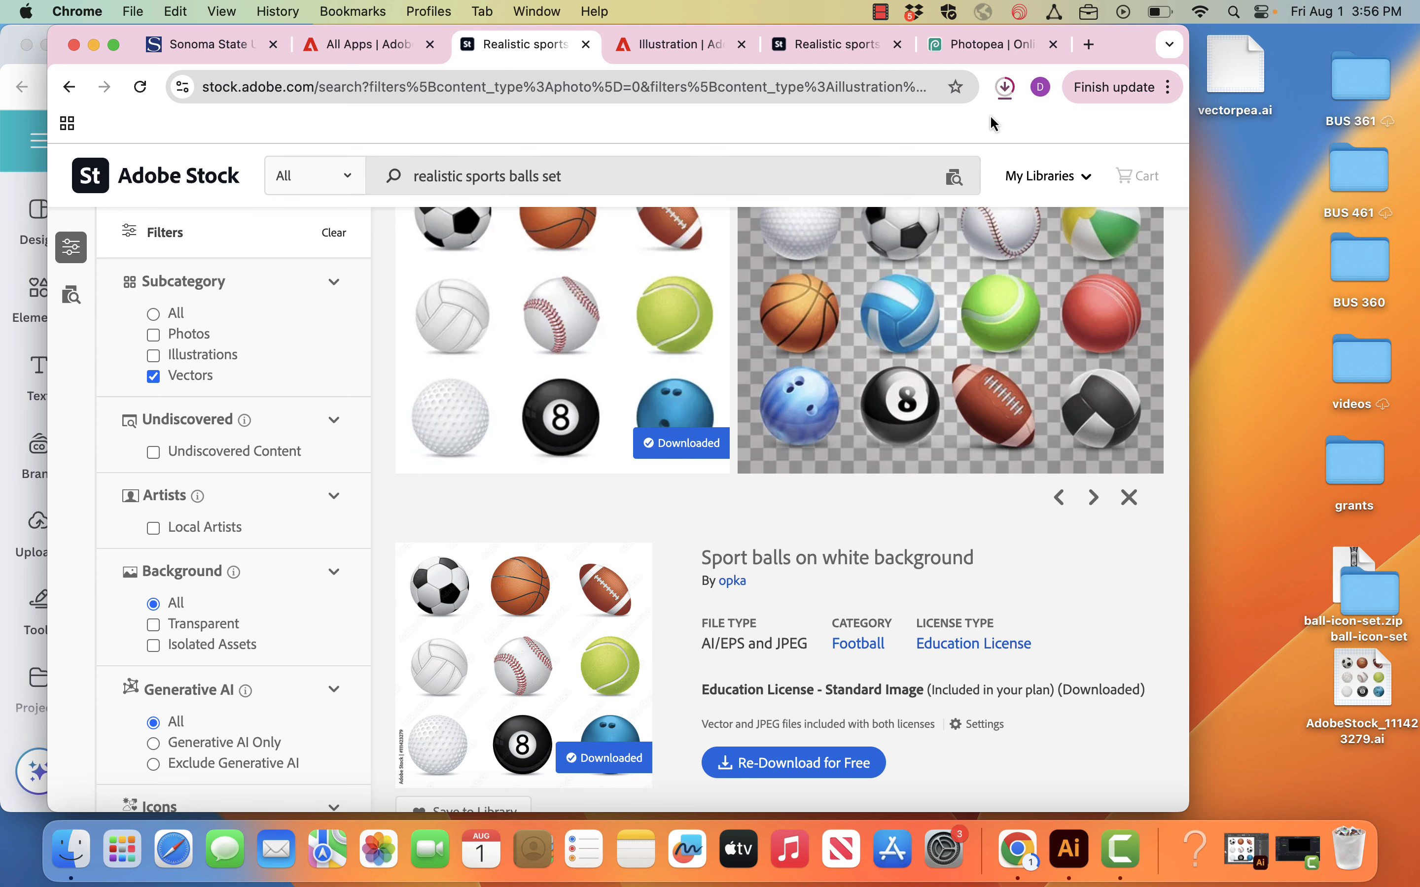
Step: Switch to the Freepik results for realistic sport balls and download the nine-ball set on a white background
{"action": "left_click", "coordinate": [11, 61]}
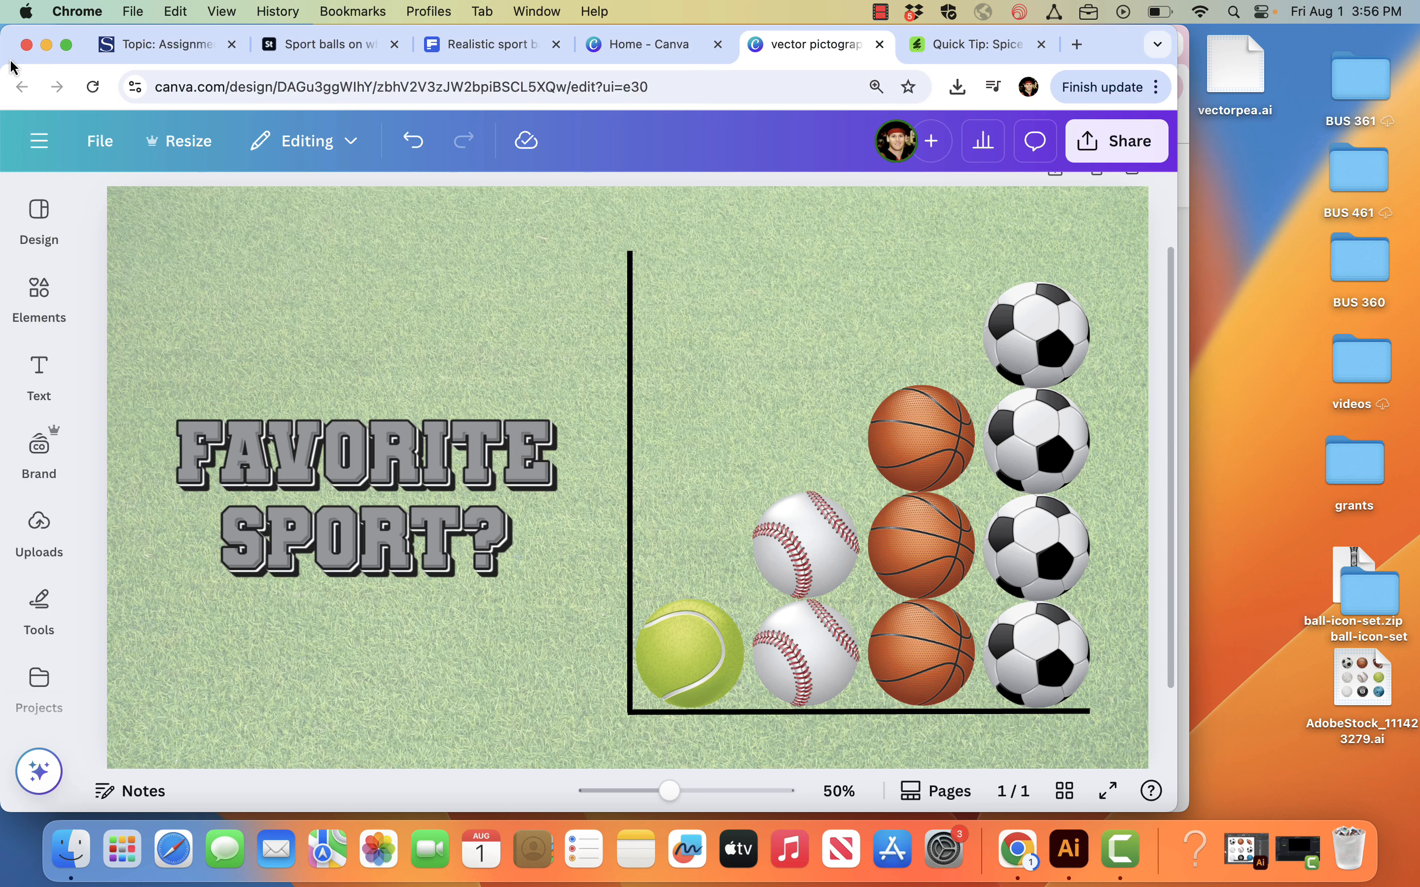
{"action": "left_click", "coordinate": [492, 46]}
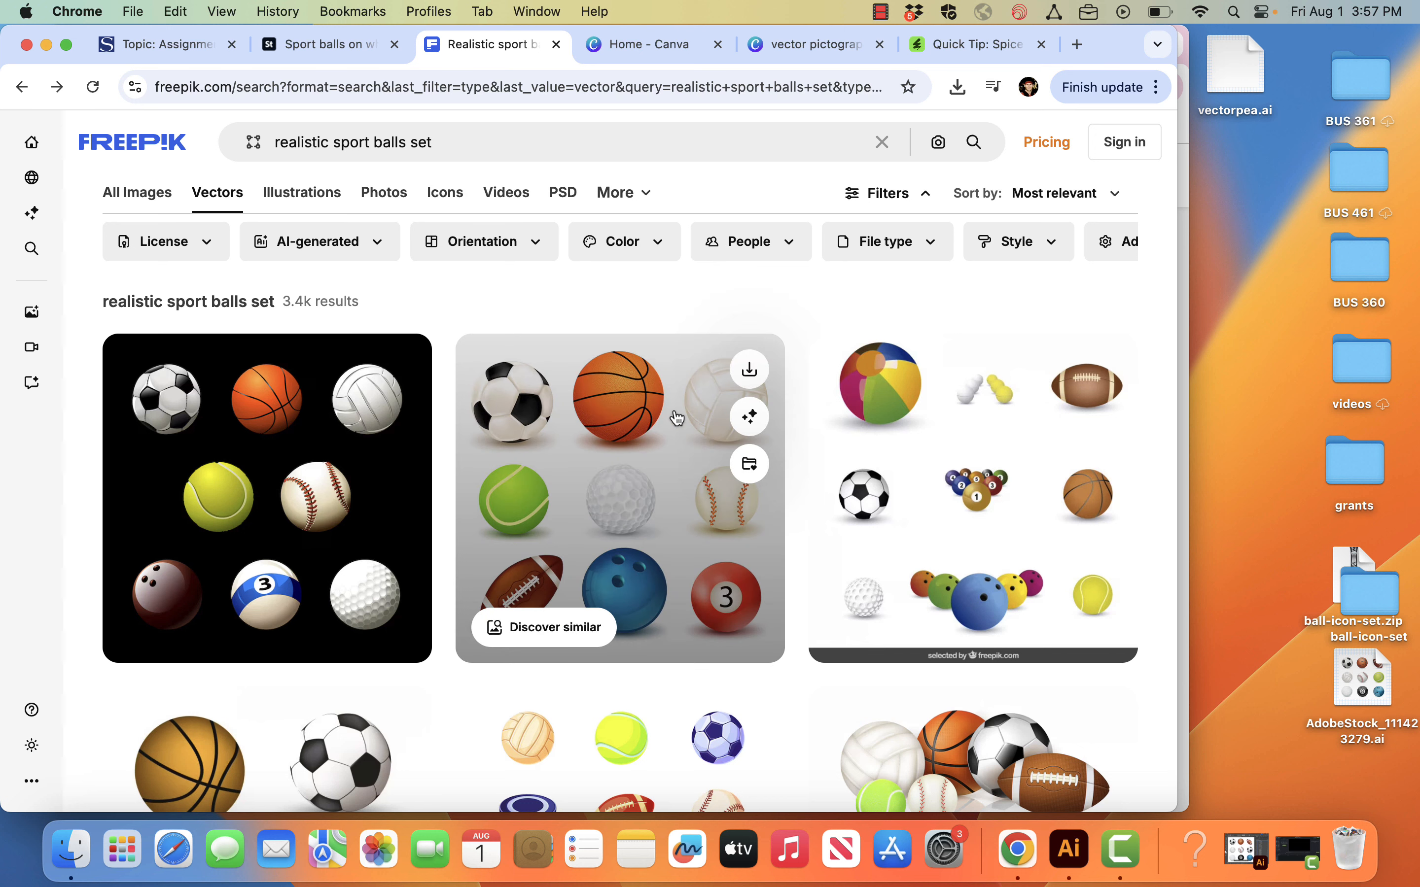
{"action": "left_click", "coordinate": [762, 375]}
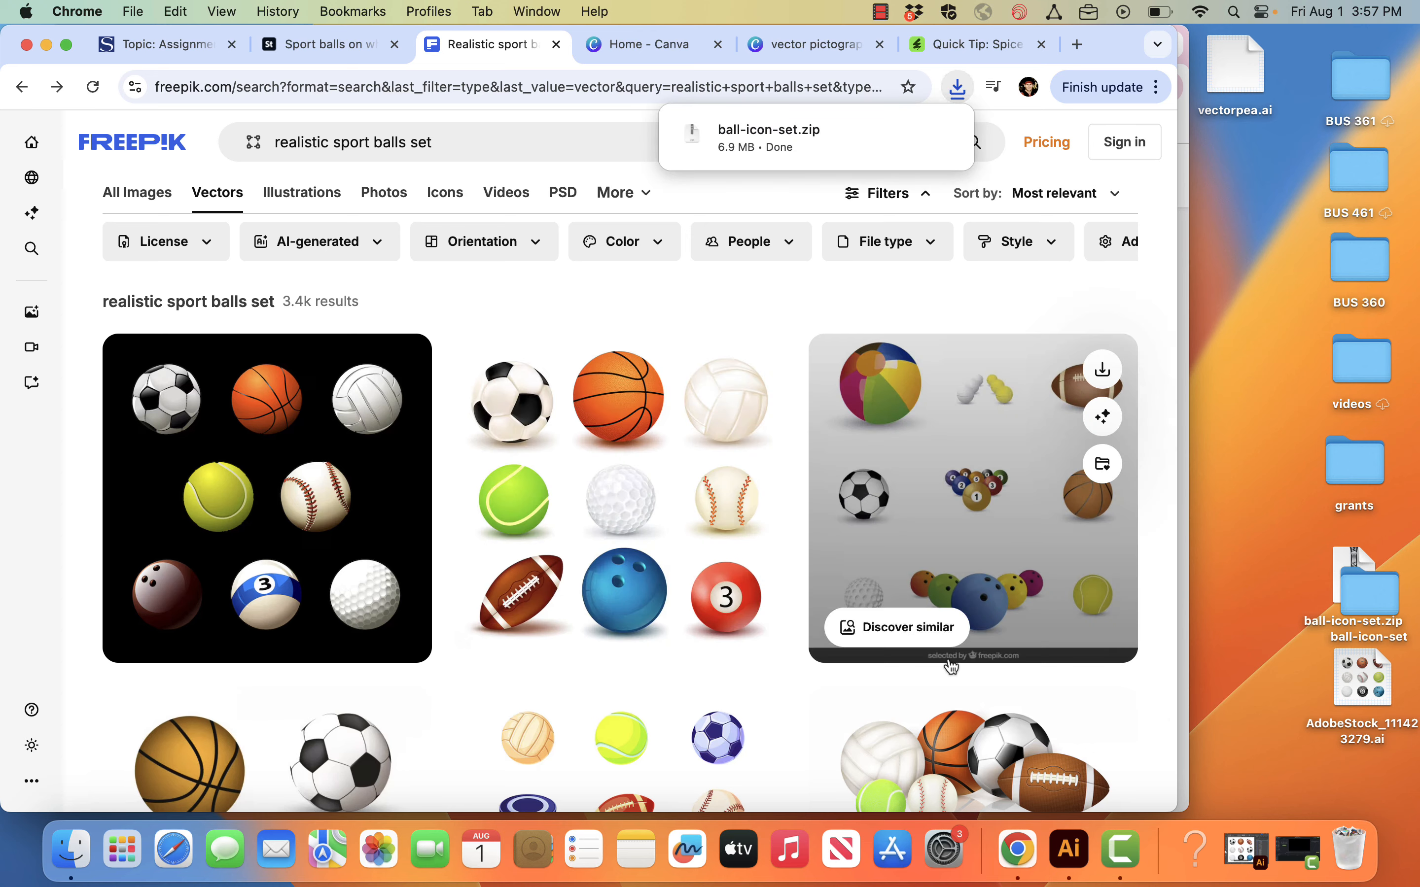
Step: Place the downloaded ball-icon-set.zip on the desktop, keeping both it and the older copy
{"action": "scroll", "coordinate": [950, 666], "scroll_direction": "down", "scroll_amount": 5}
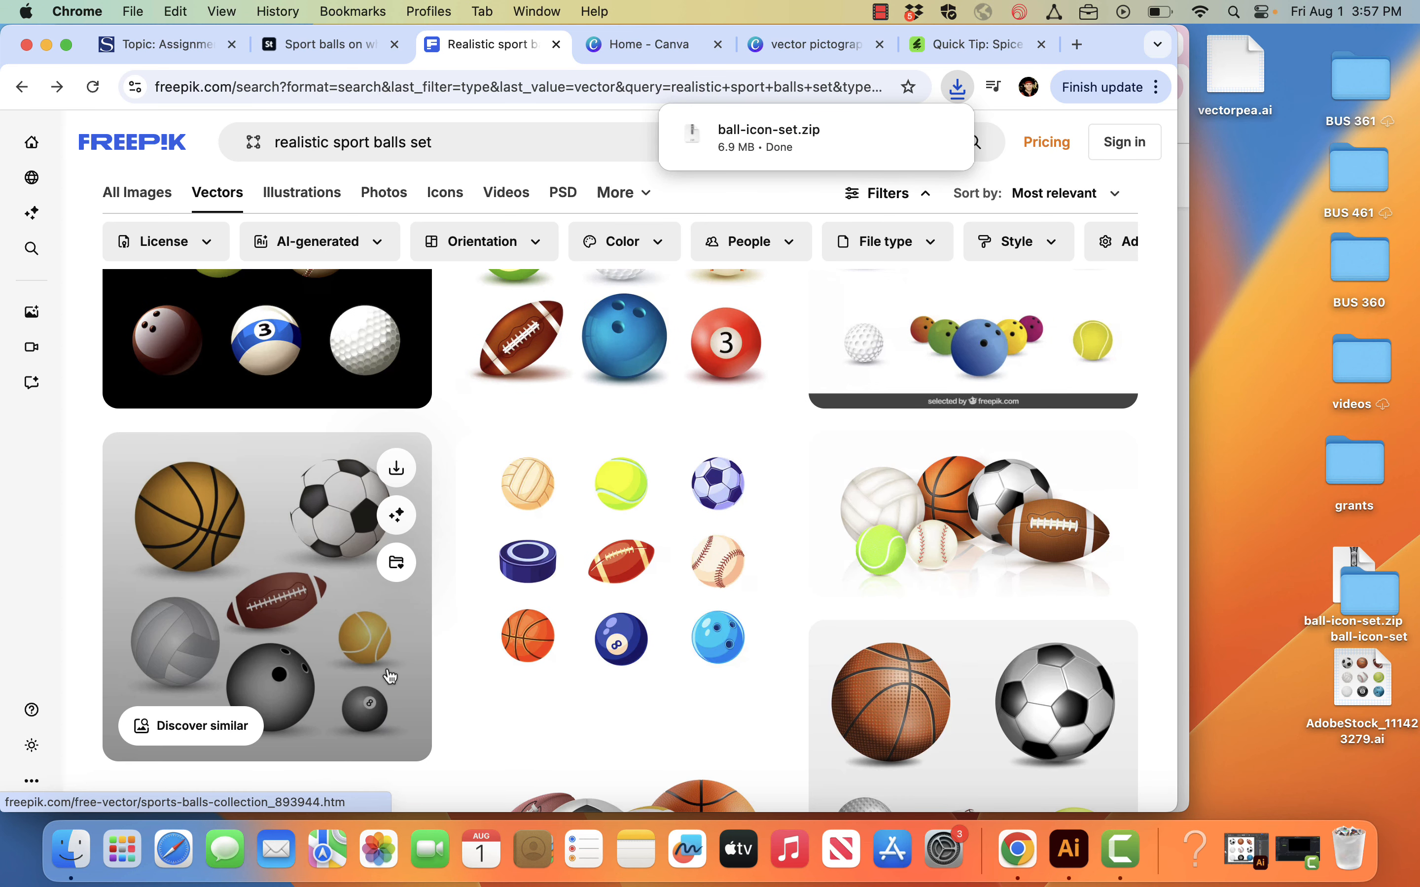
{"action": "scroll", "coordinate": [691, 470], "scroll_direction": "up", "scroll_amount": 5}
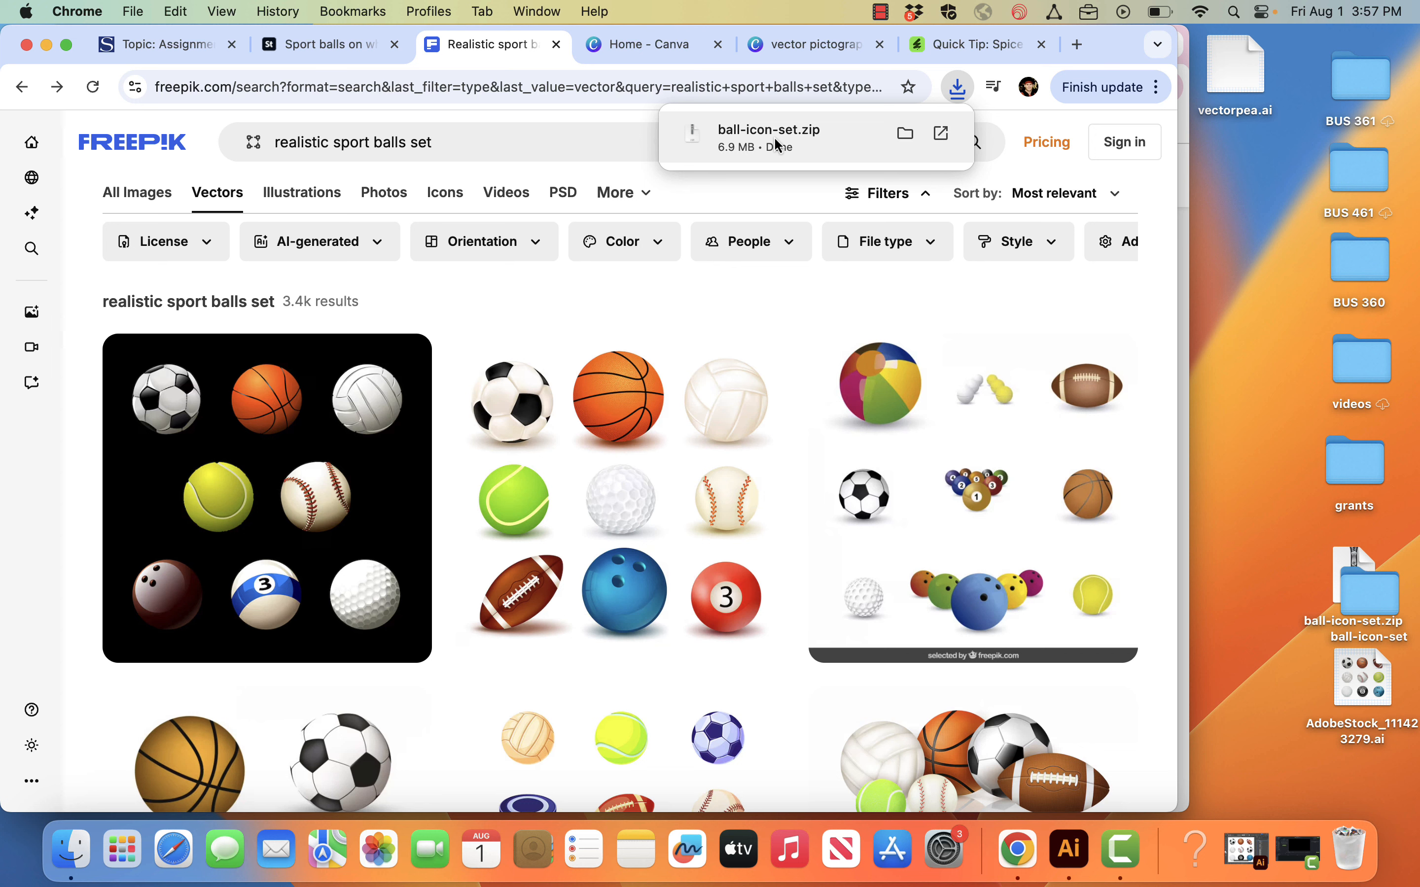
{"action": "left_click_drag", "start_coordinate": [761, 137], "coordinate": [1256, 218]}
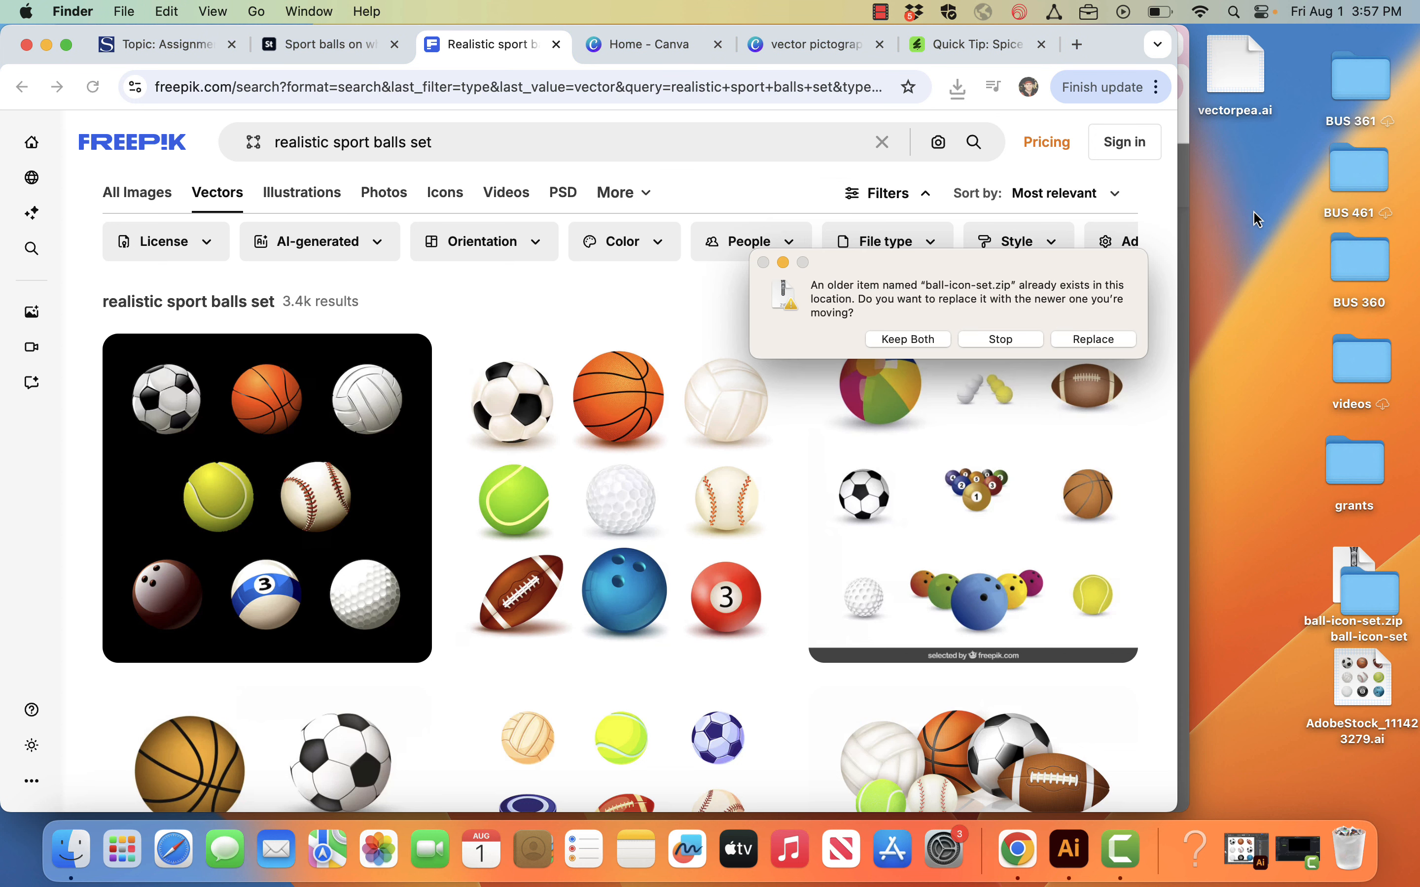
{"action": "left_click", "coordinate": [918, 343]}
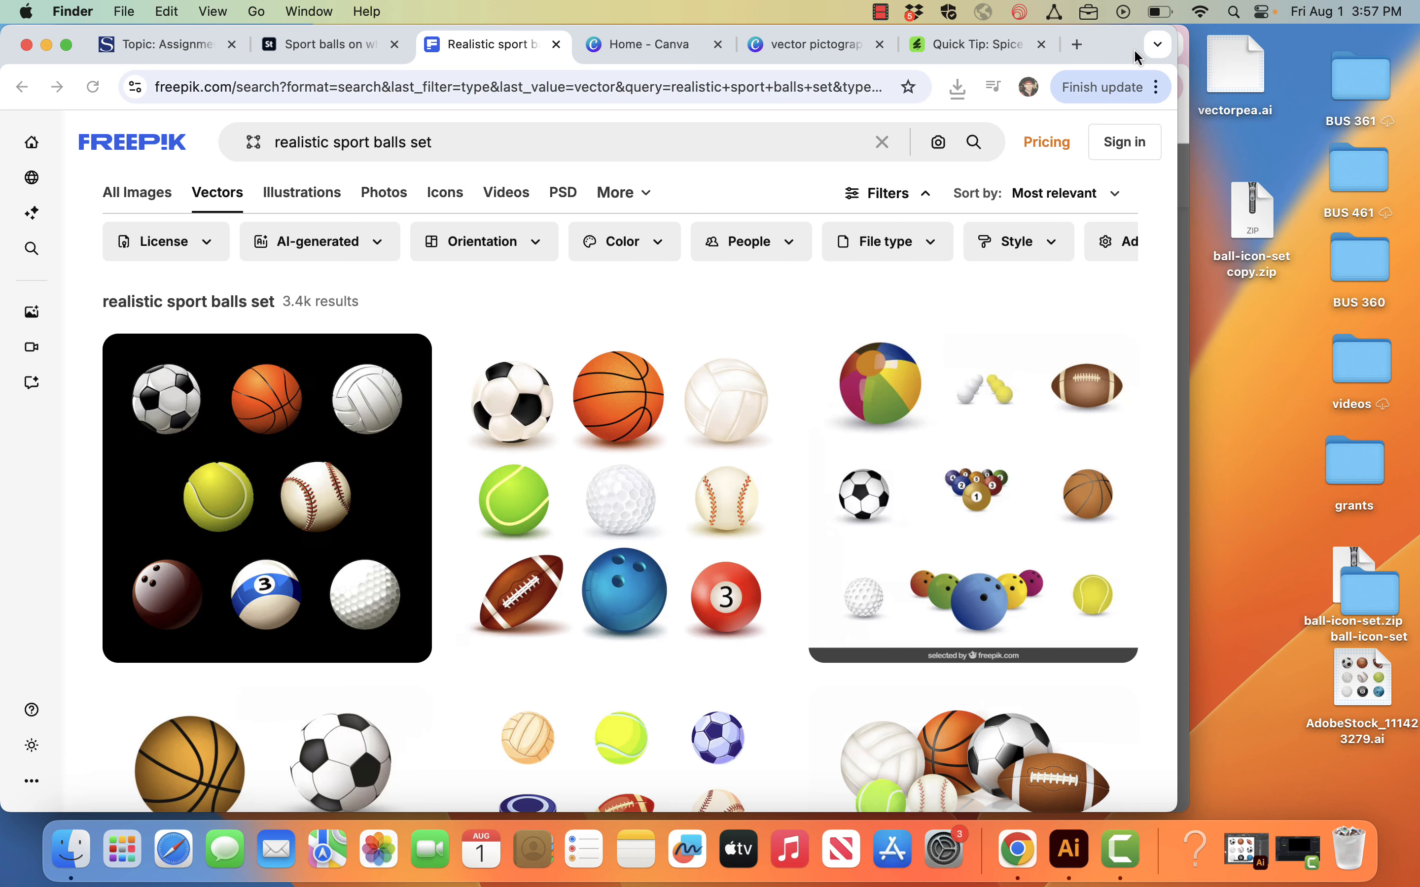
{"action": "left_click", "coordinate": [1185, 58]}
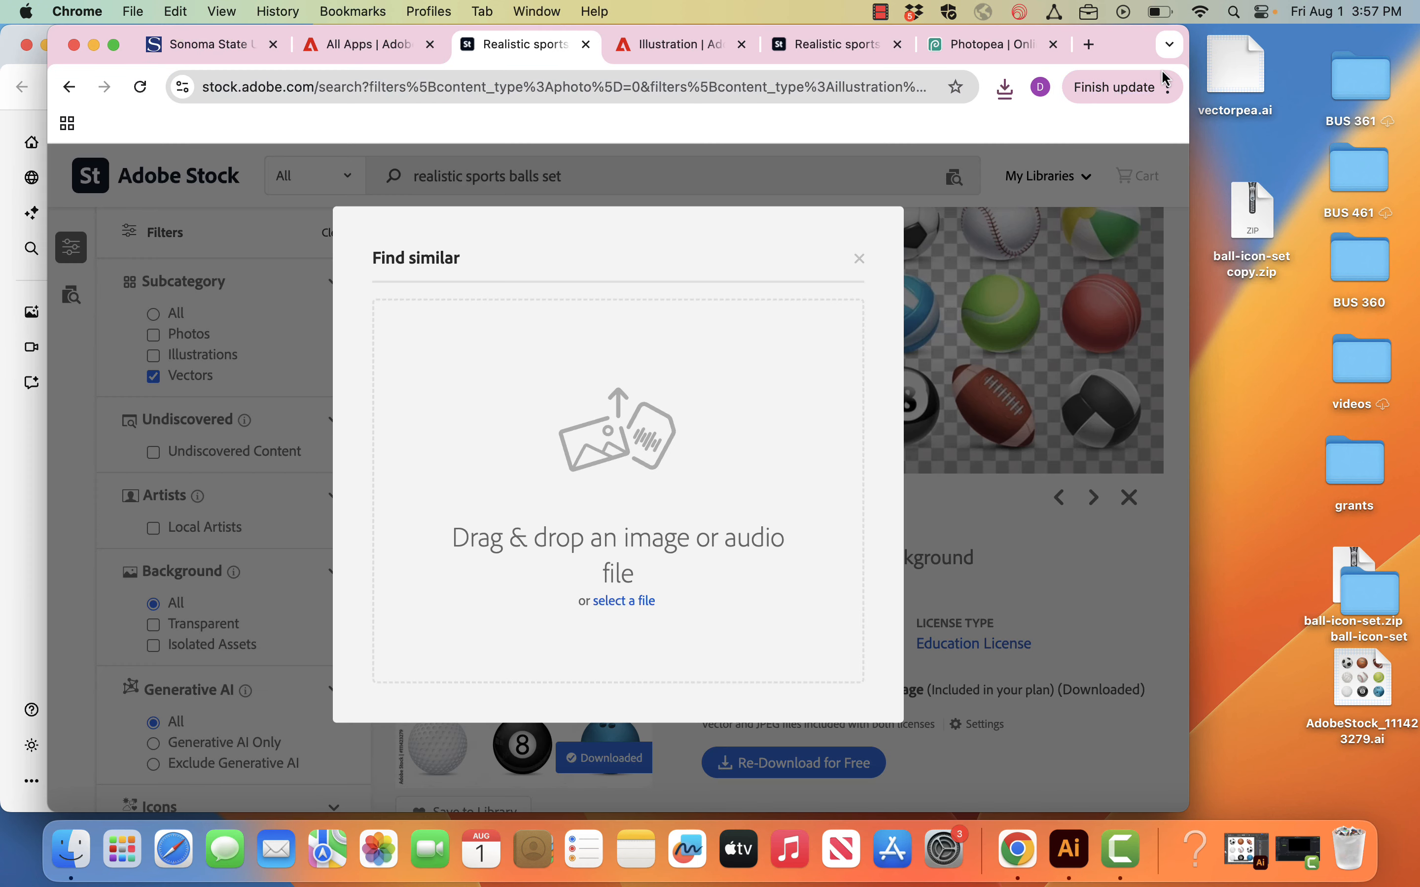
{"action": "left_click", "coordinate": [859, 259]}
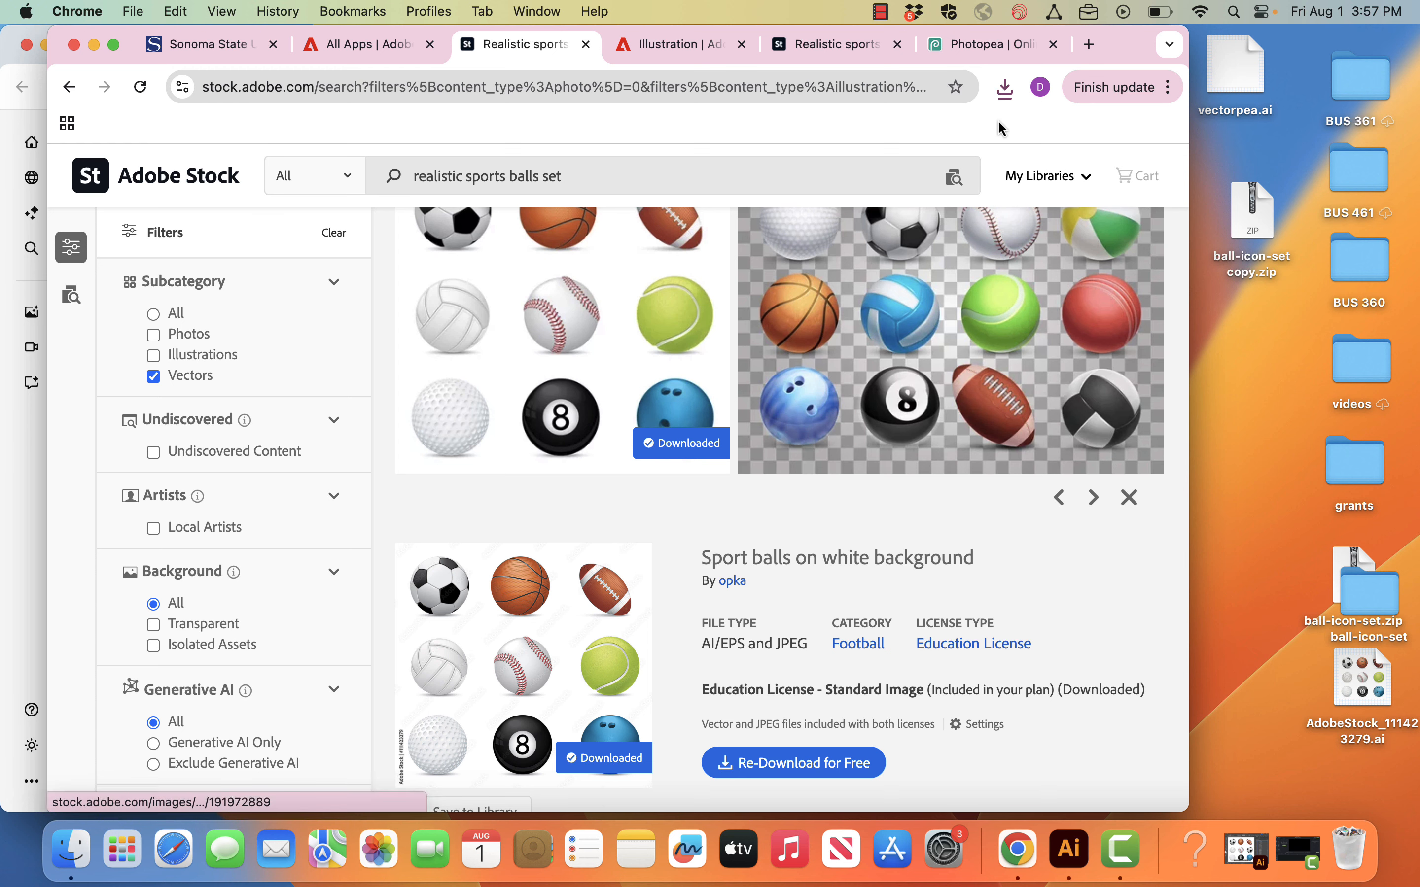
{"action": "left_click", "coordinate": [1004, 93]}
{"action": "left_click_drag", "start_coordinate": [805, 189], "coordinate": [1250, 355]}
{"action": "left_click", "coordinate": [1273, 498]}
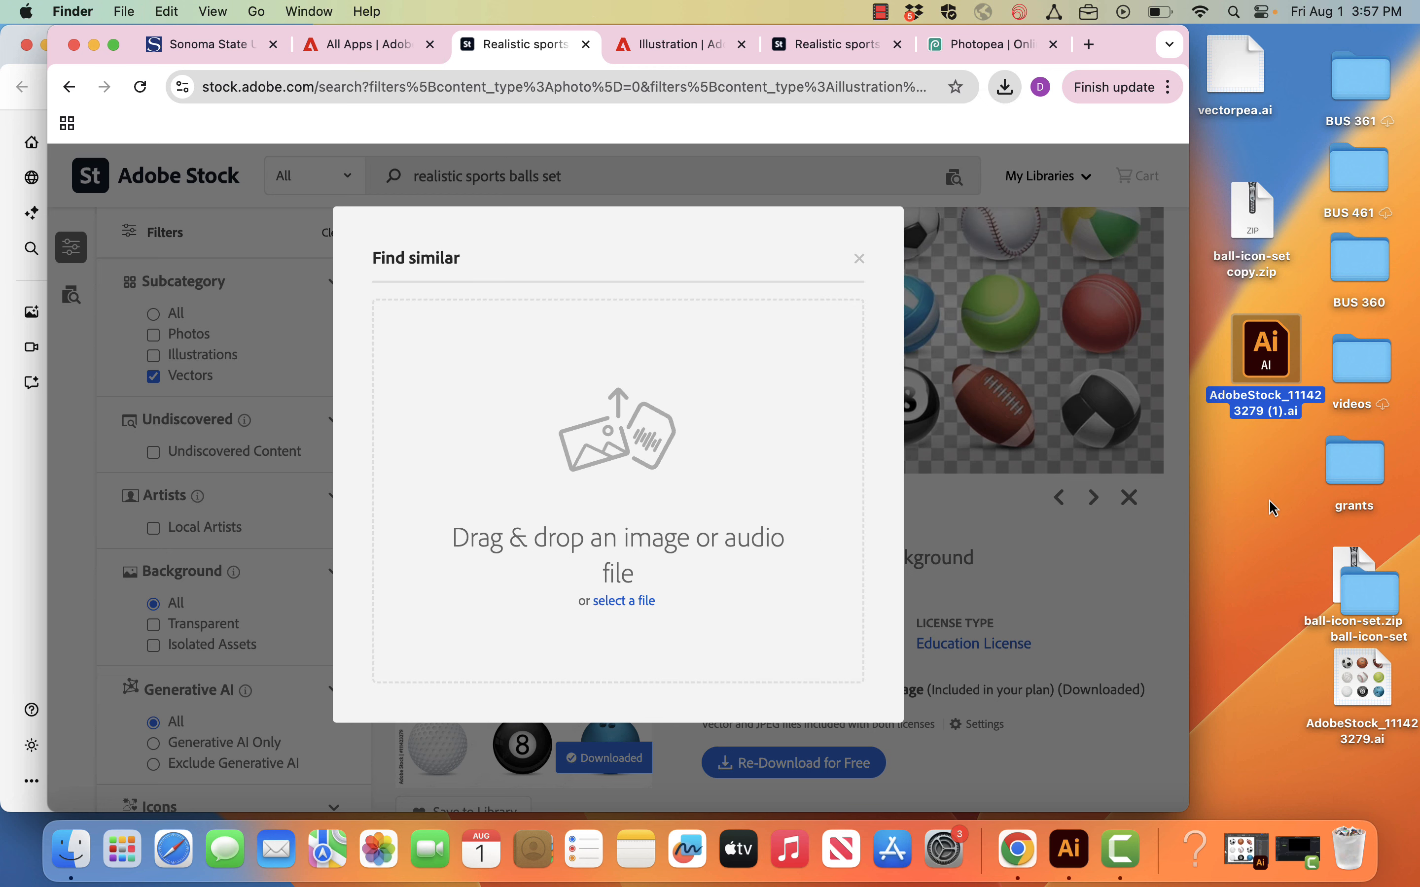
Step: Switch to Photopea as an alternative editor, then look up Adobe Illustrator 2025 in the Mac's Applications folder
{"action": "left_click", "coordinate": [986, 46]}
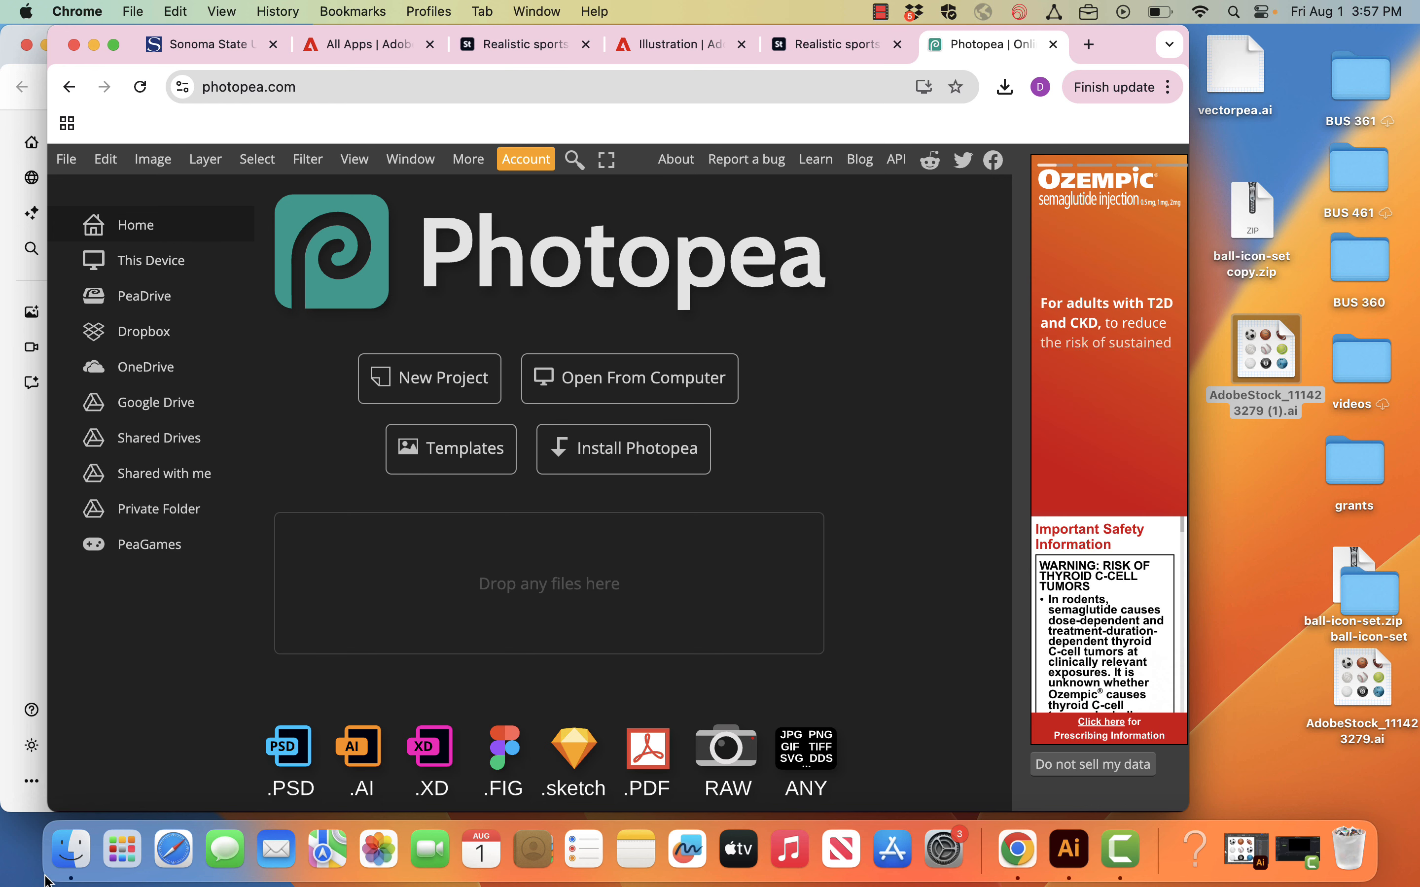
{"action": "left_click", "coordinate": [77, 863]}
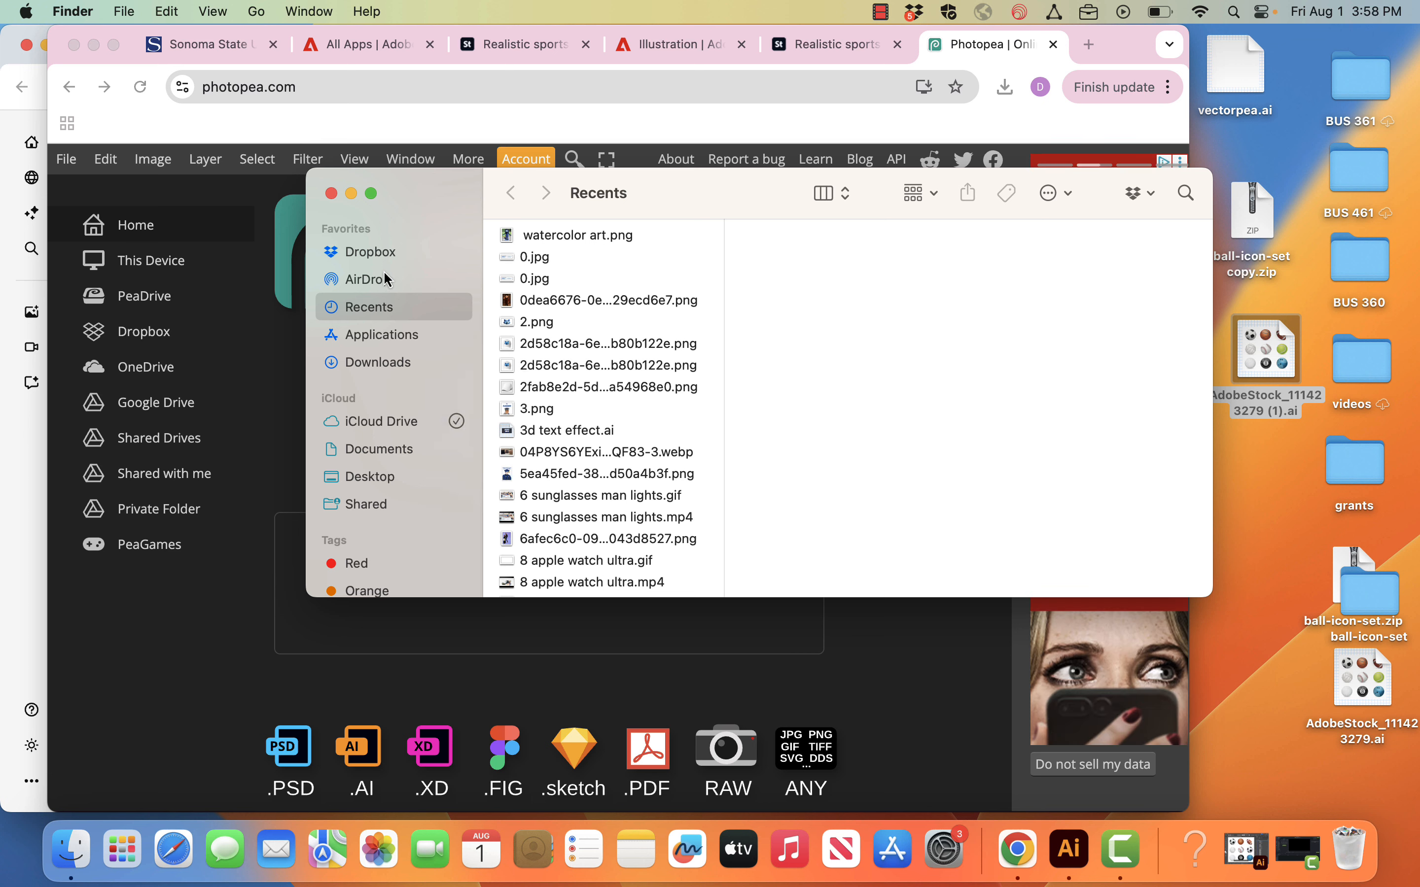
{"action": "left_click", "coordinate": [386, 334]}
{"action": "left_click", "coordinate": [587, 328]}
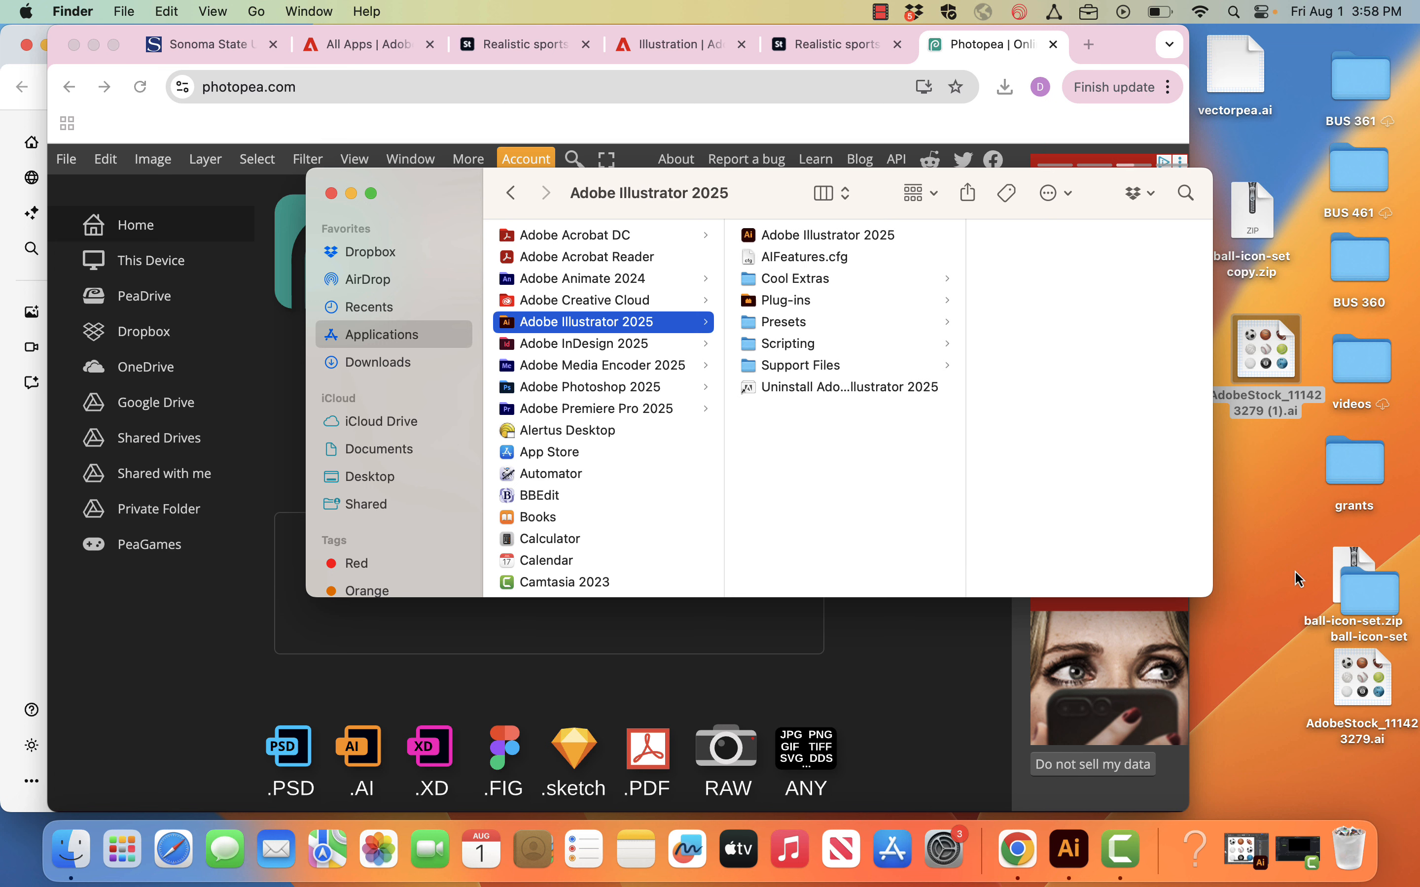
{"action": "left_click", "coordinate": [1263, 347]}
{"action": "left_click_drag", "start_coordinate": [1265, 335], "coordinate": [1071, 845]}
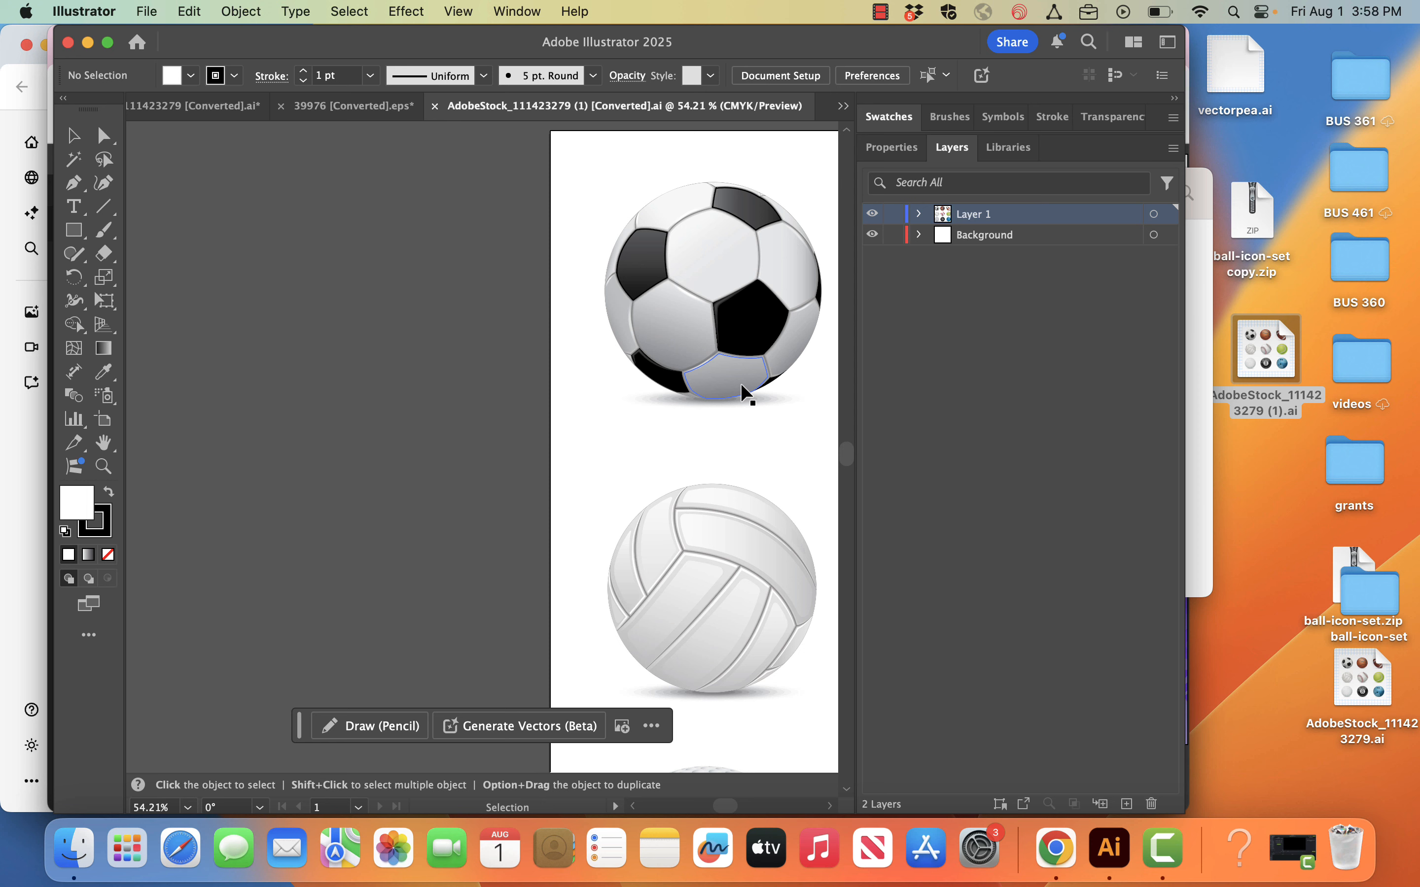
{"action": "key", "text": "super+0"}
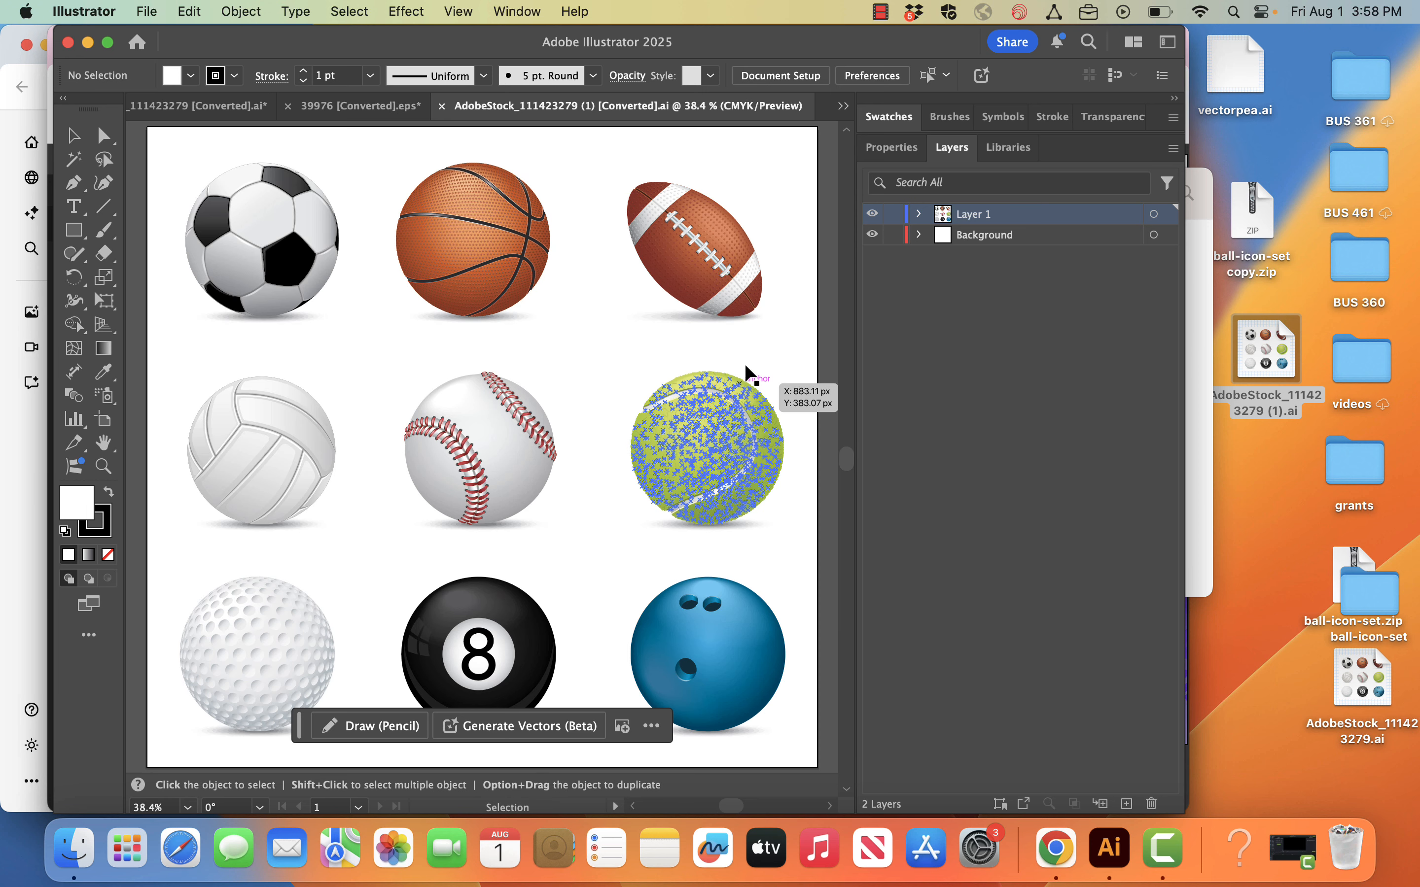
{"action": "left_click", "coordinate": [920, 215]}
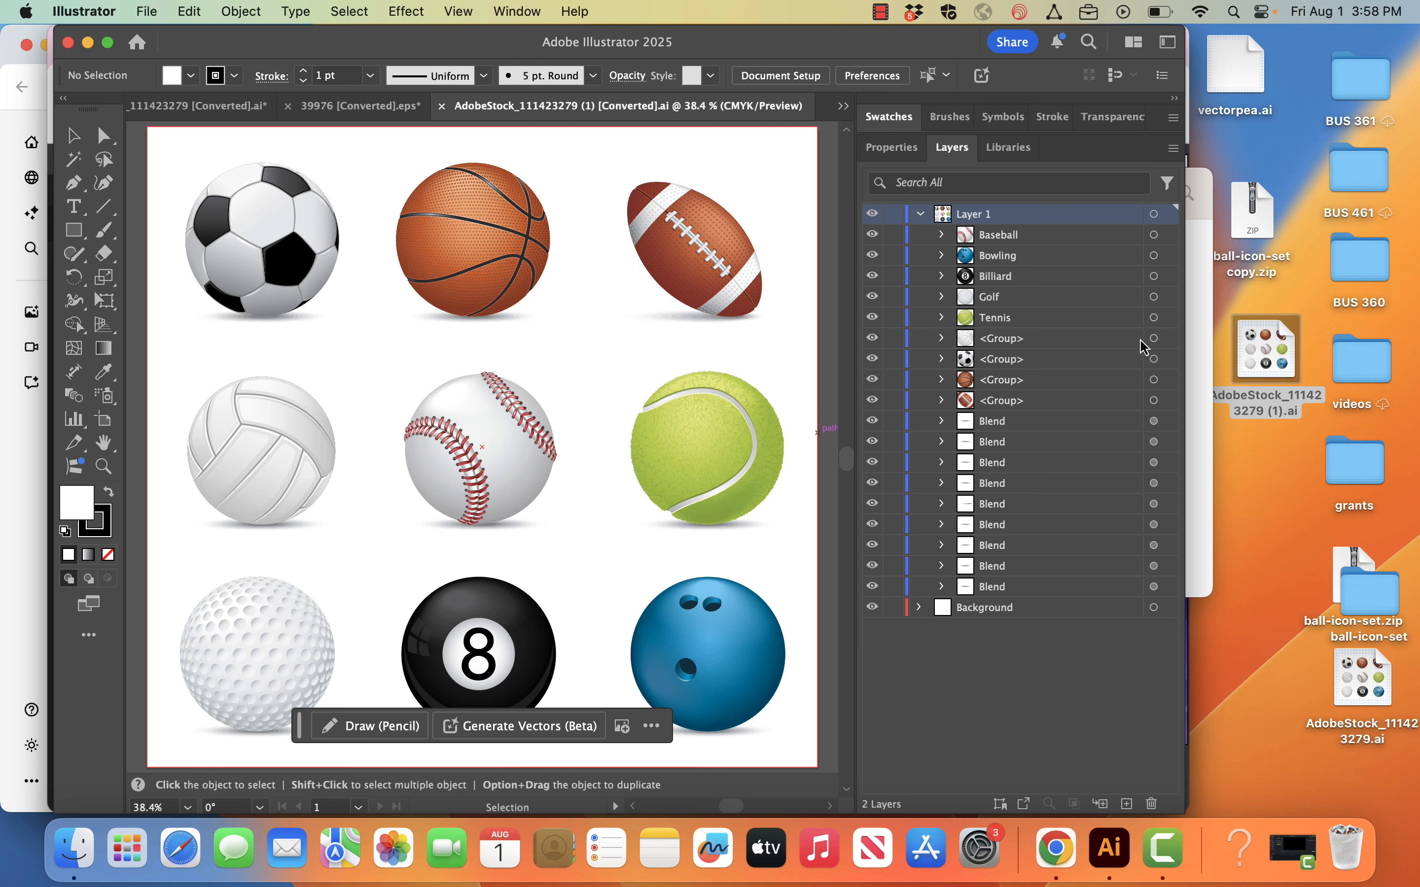
Step: Copy the Baseball group from Layer 1, then switch to Canva and create a 1920 × 1080 px design
{"action": "left_click", "coordinate": [1153, 340]}
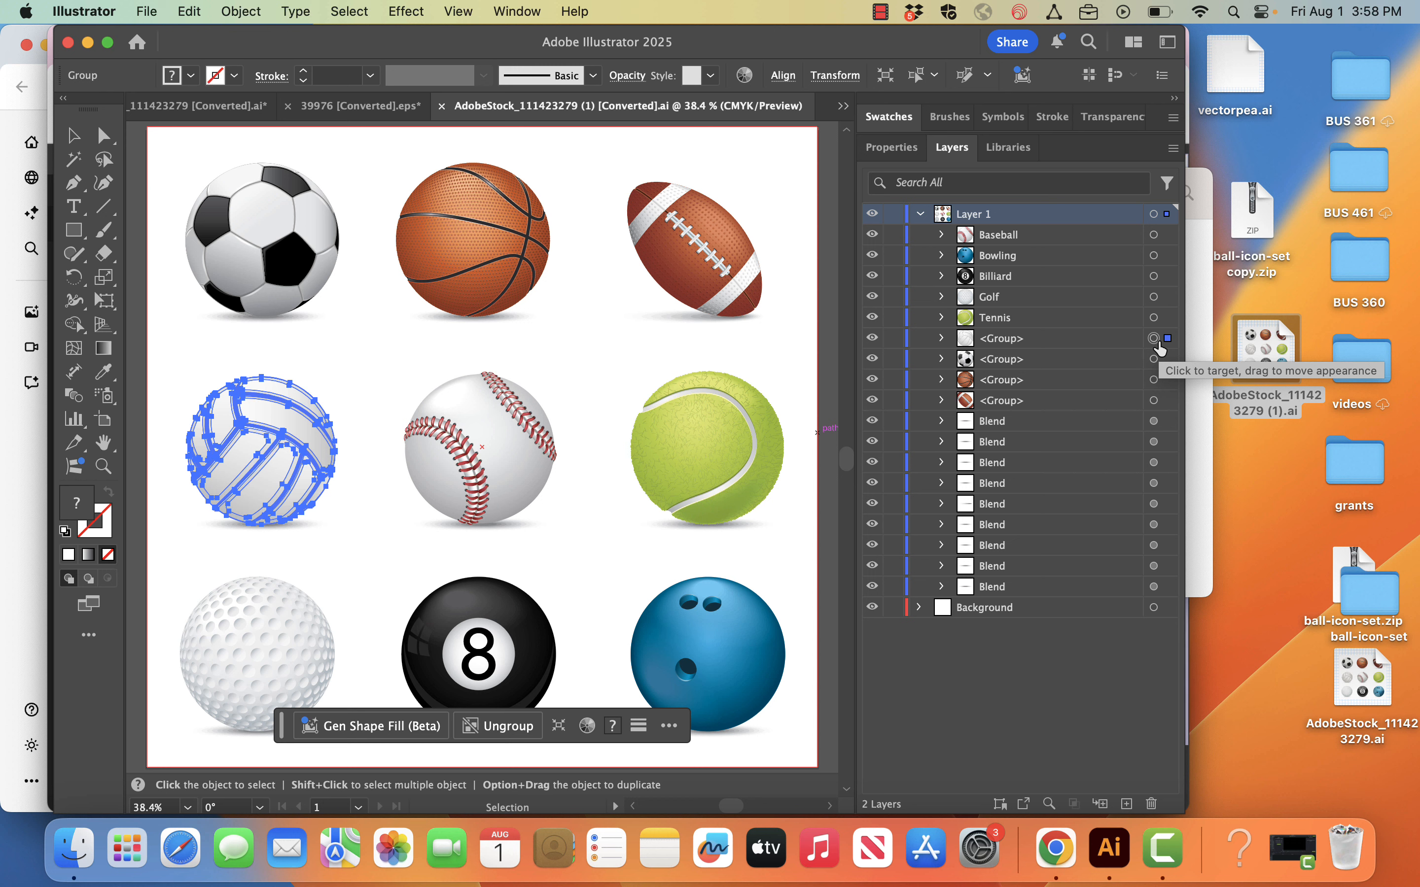
{"action": "left_click", "coordinate": [1153, 235]}
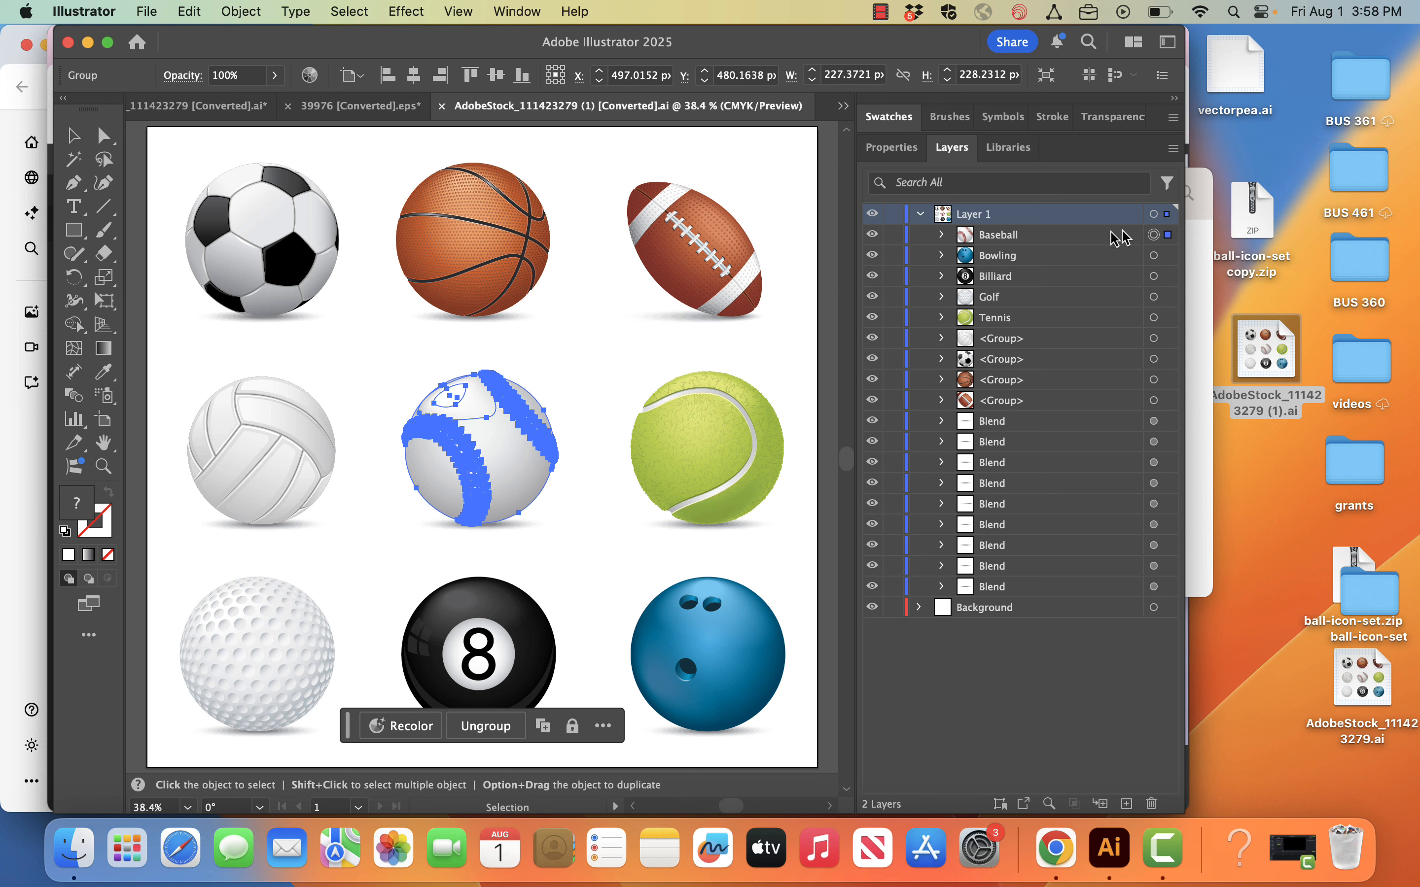
{"action": "left_click", "coordinate": [16, 498]}
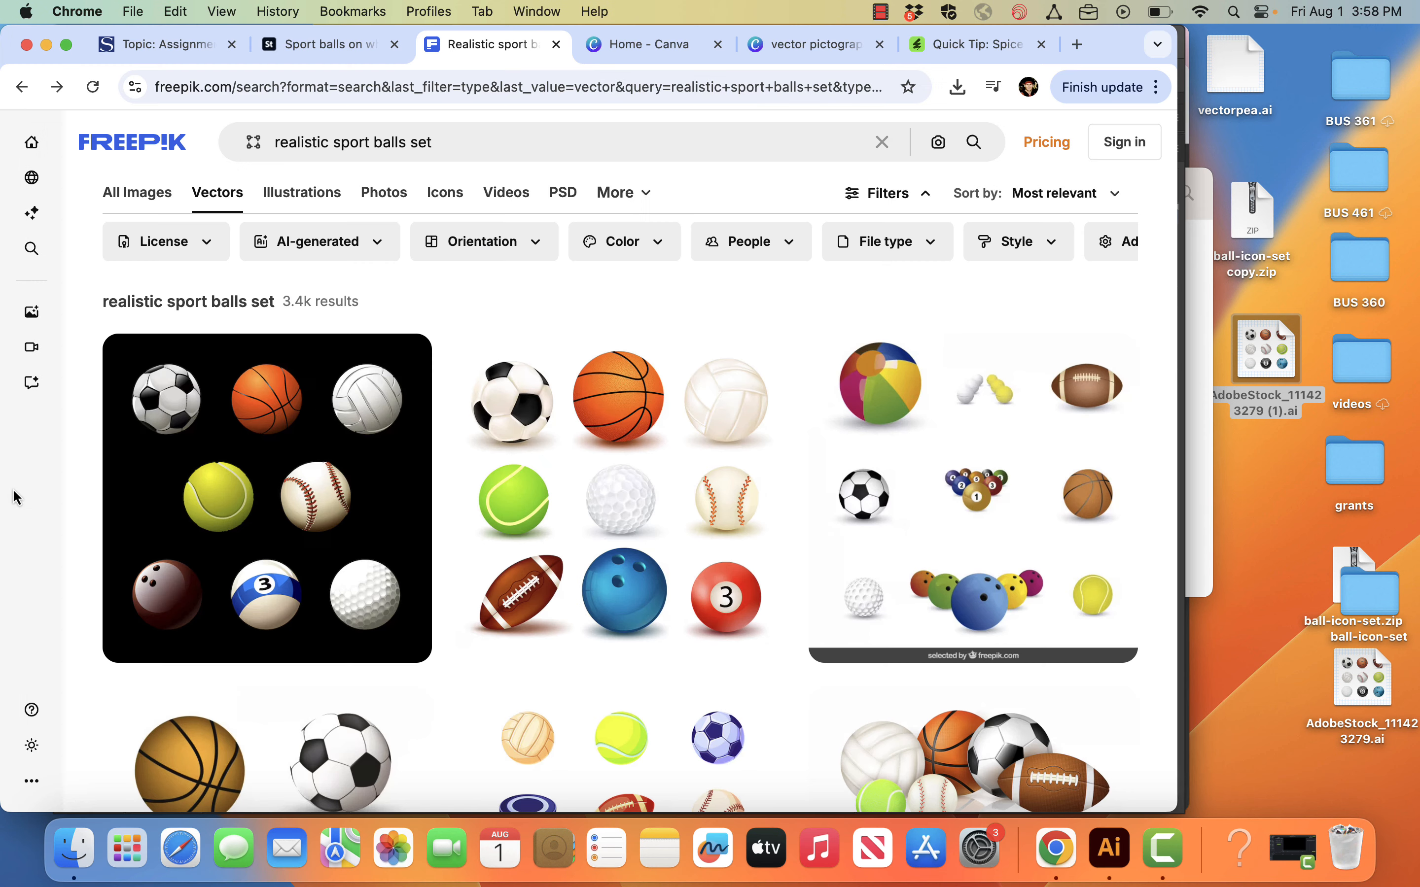
{"action": "left_click", "coordinate": [643, 47]}
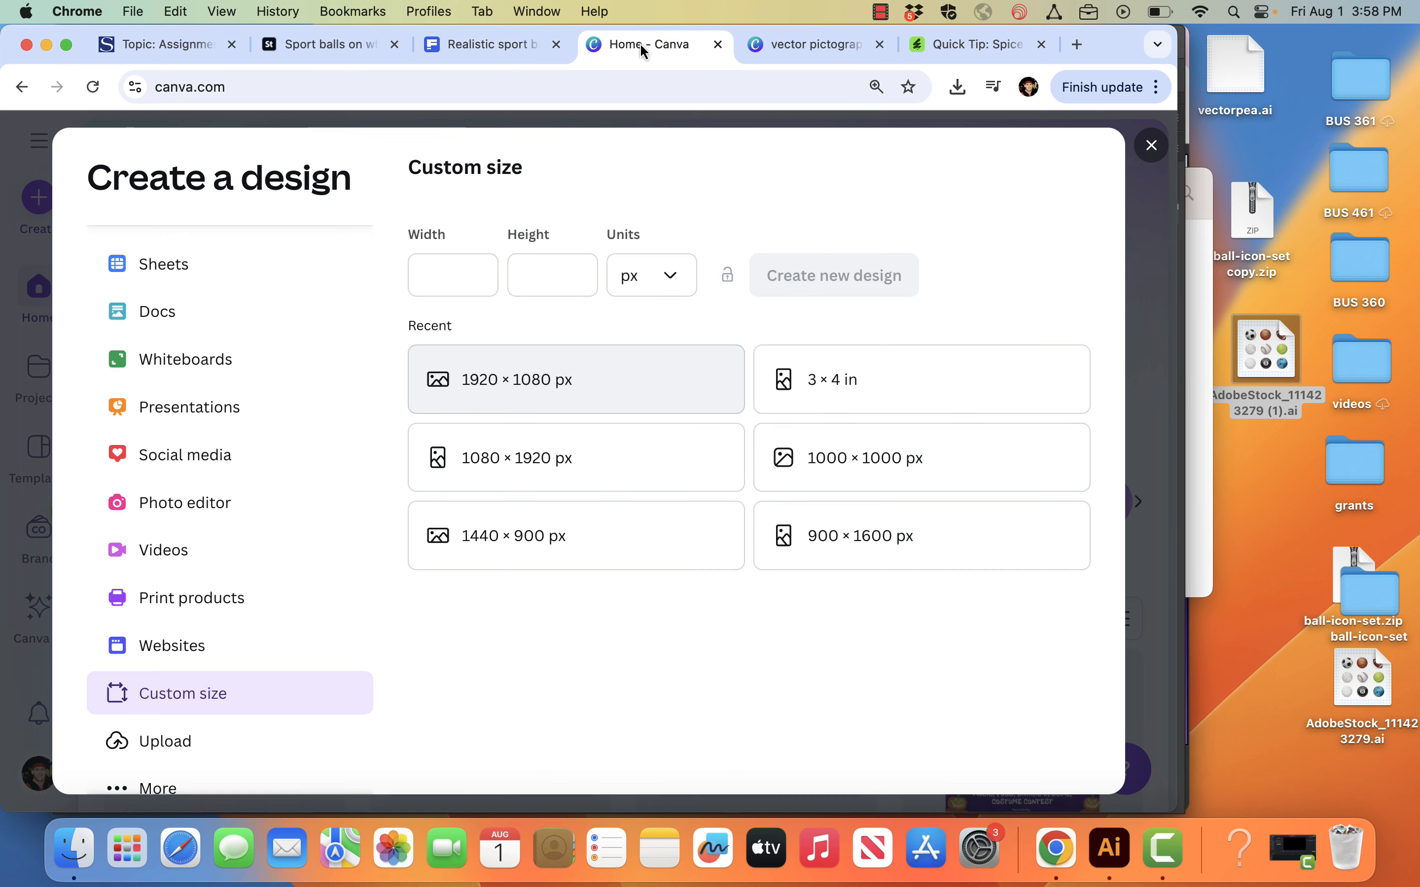
{"action": "left_click", "coordinate": [510, 386]}
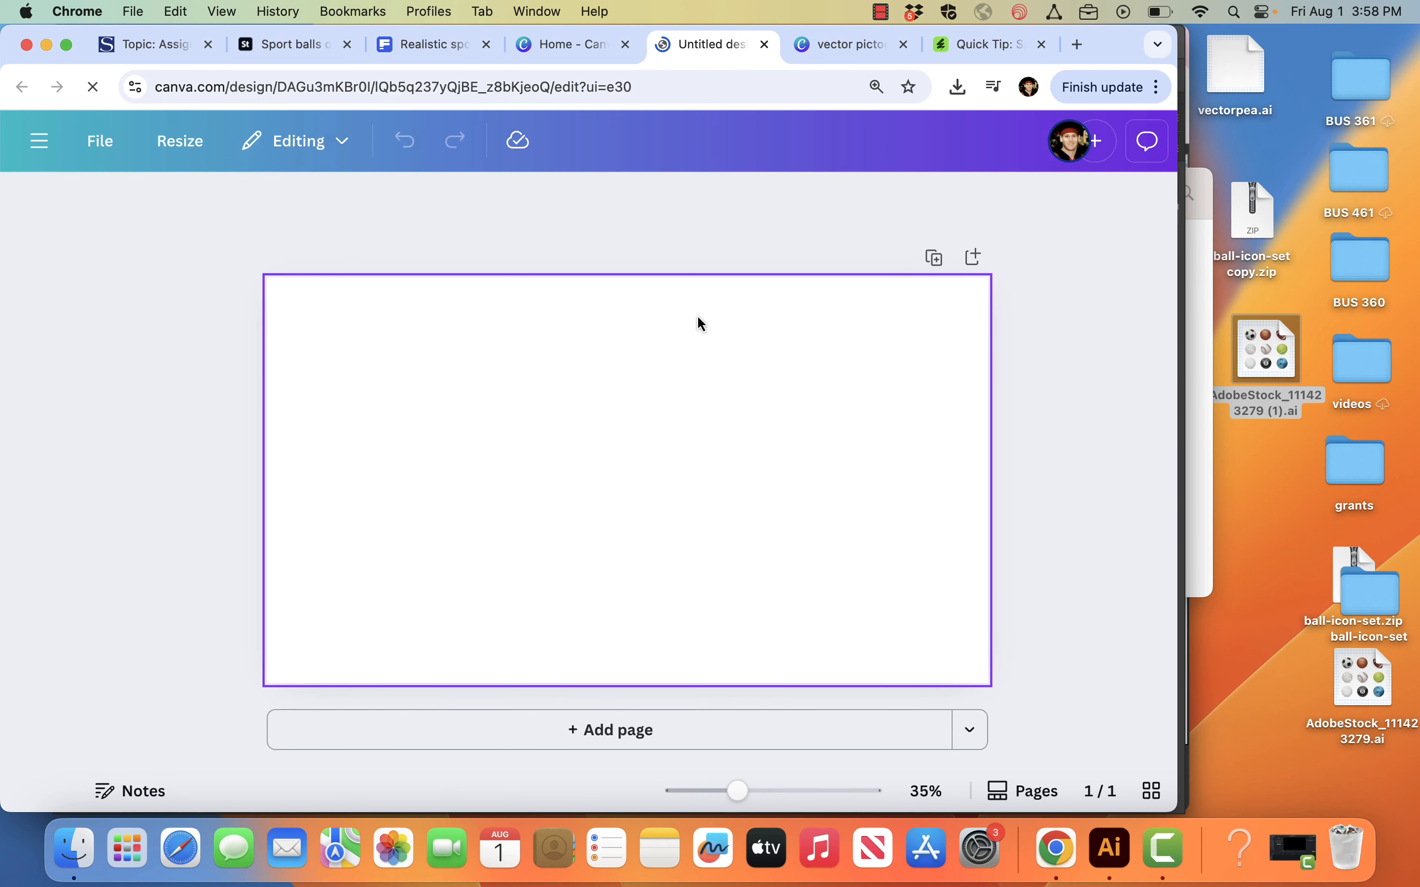
Step: Paste the baseball onto the blank page and move it partly off the page's upper-left corner
{"action": "left_click", "coordinate": [570, 187]}
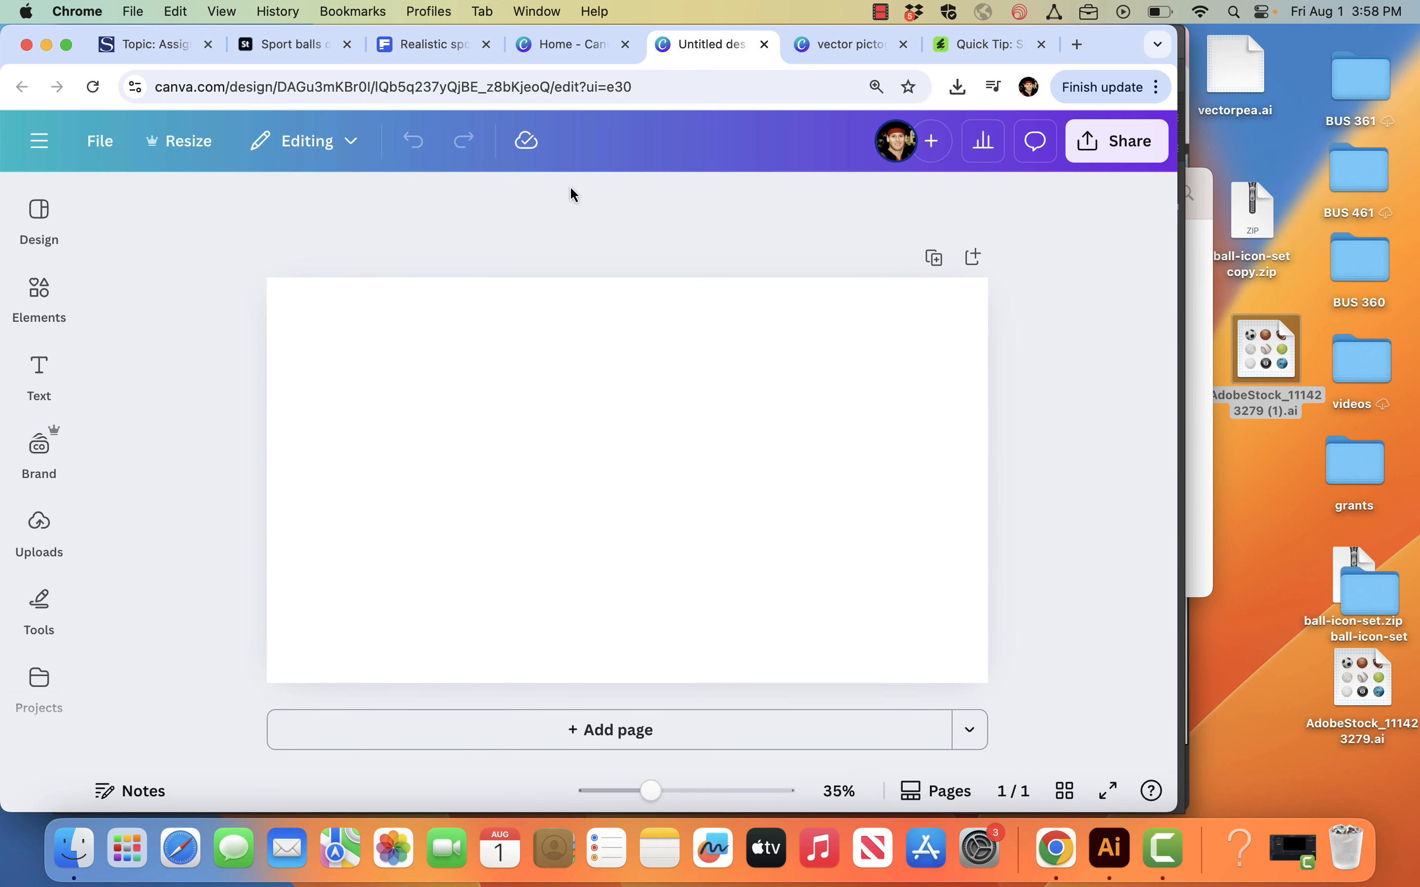
{"action": "key", "text": "super+v"}
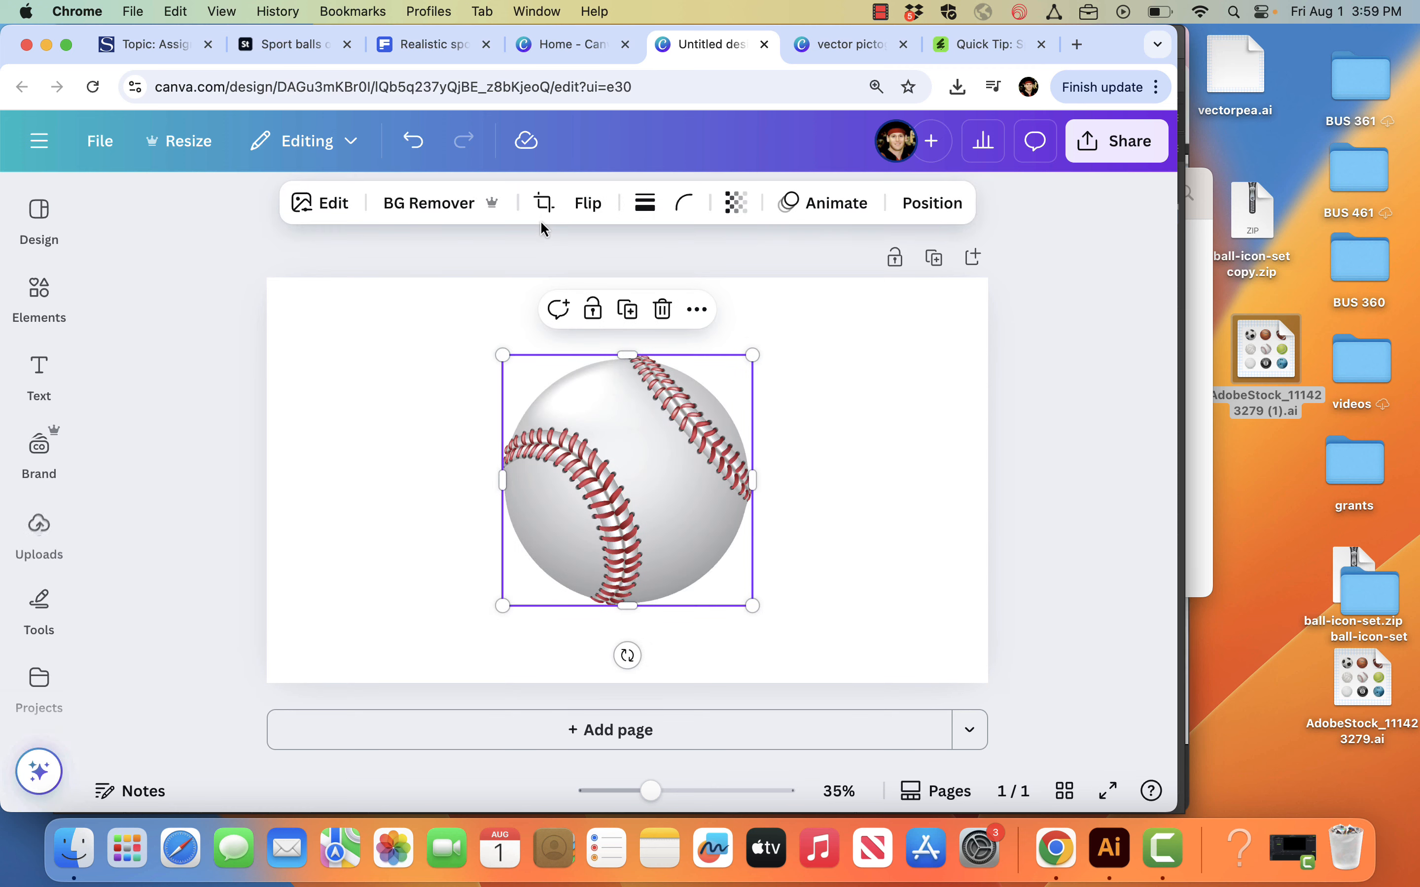
{"action": "left_click_drag", "start_coordinate": [608, 381], "coordinate": [317, 336]}
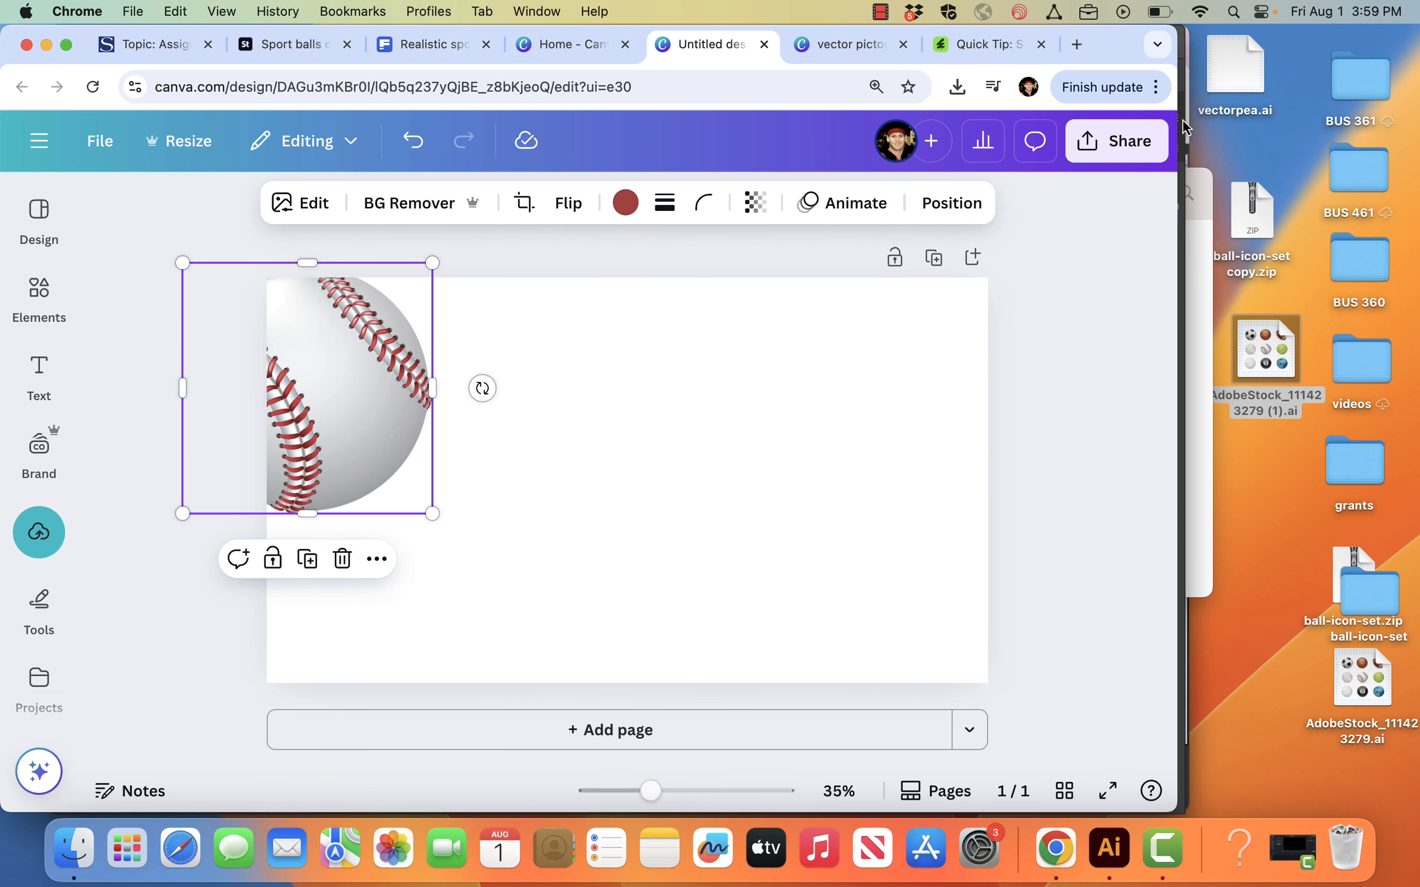
Step: Switch to Illustrator, copy the Tennis group, and paste the tennis ball into the Canva design
{"action": "key", "text": "super+Tab"}
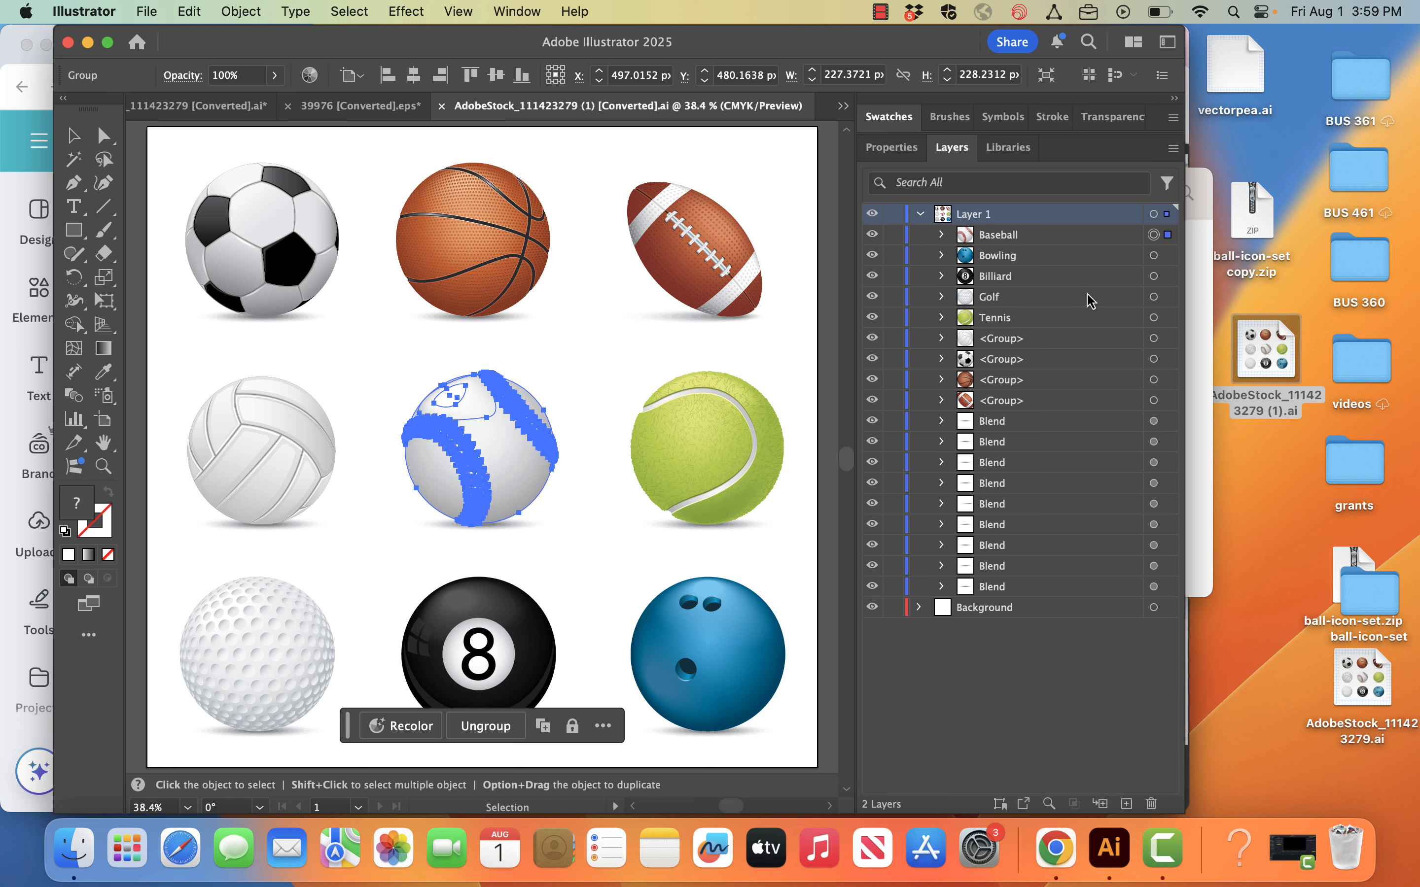
{"action": "left_click", "coordinate": [1154, 318]}
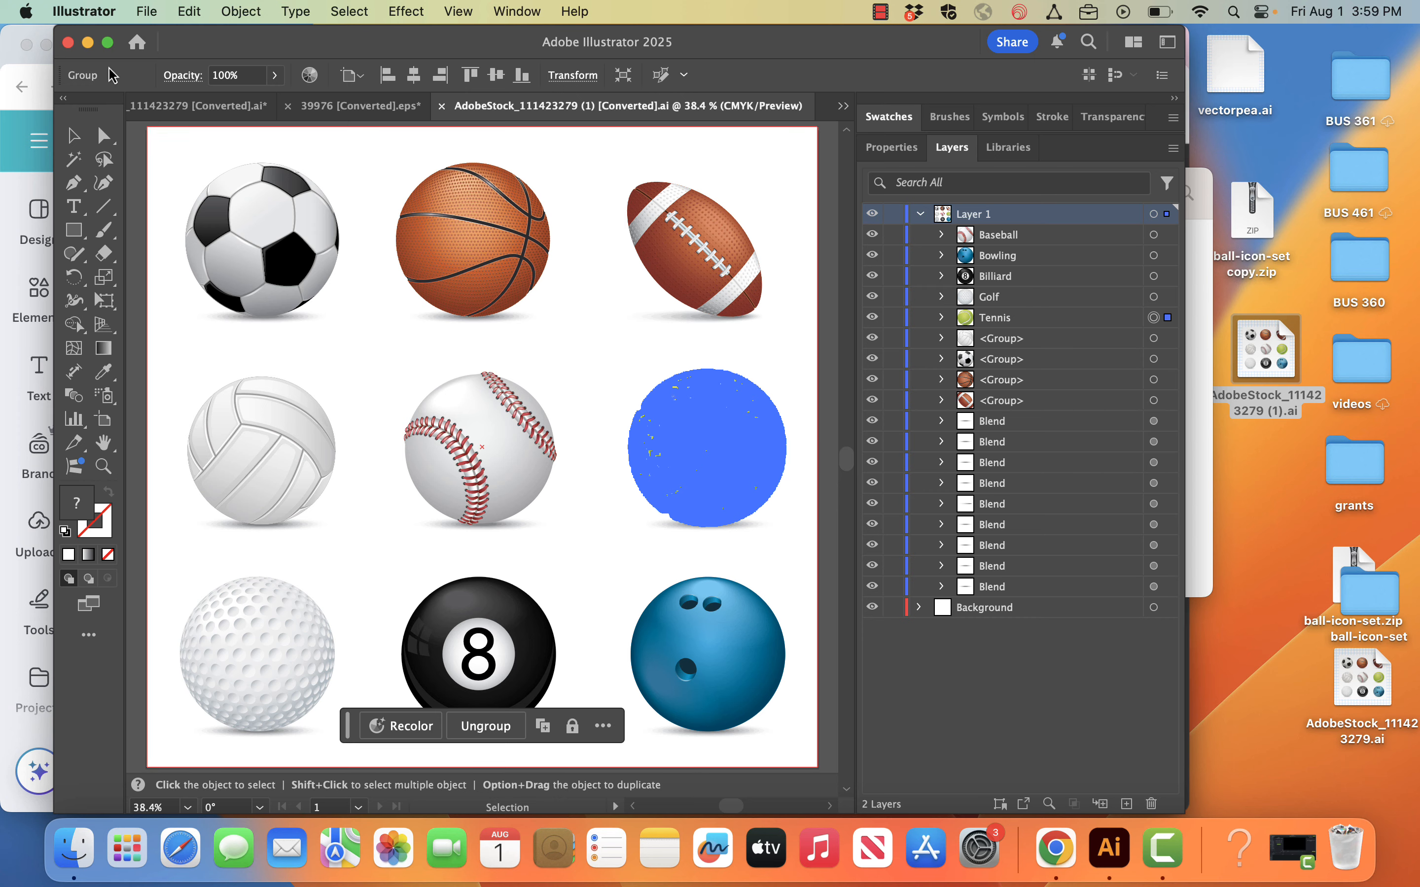
{"action": "left_click", "coordinate": [9, 65]}
{"action": "key", "text": "super+v"}
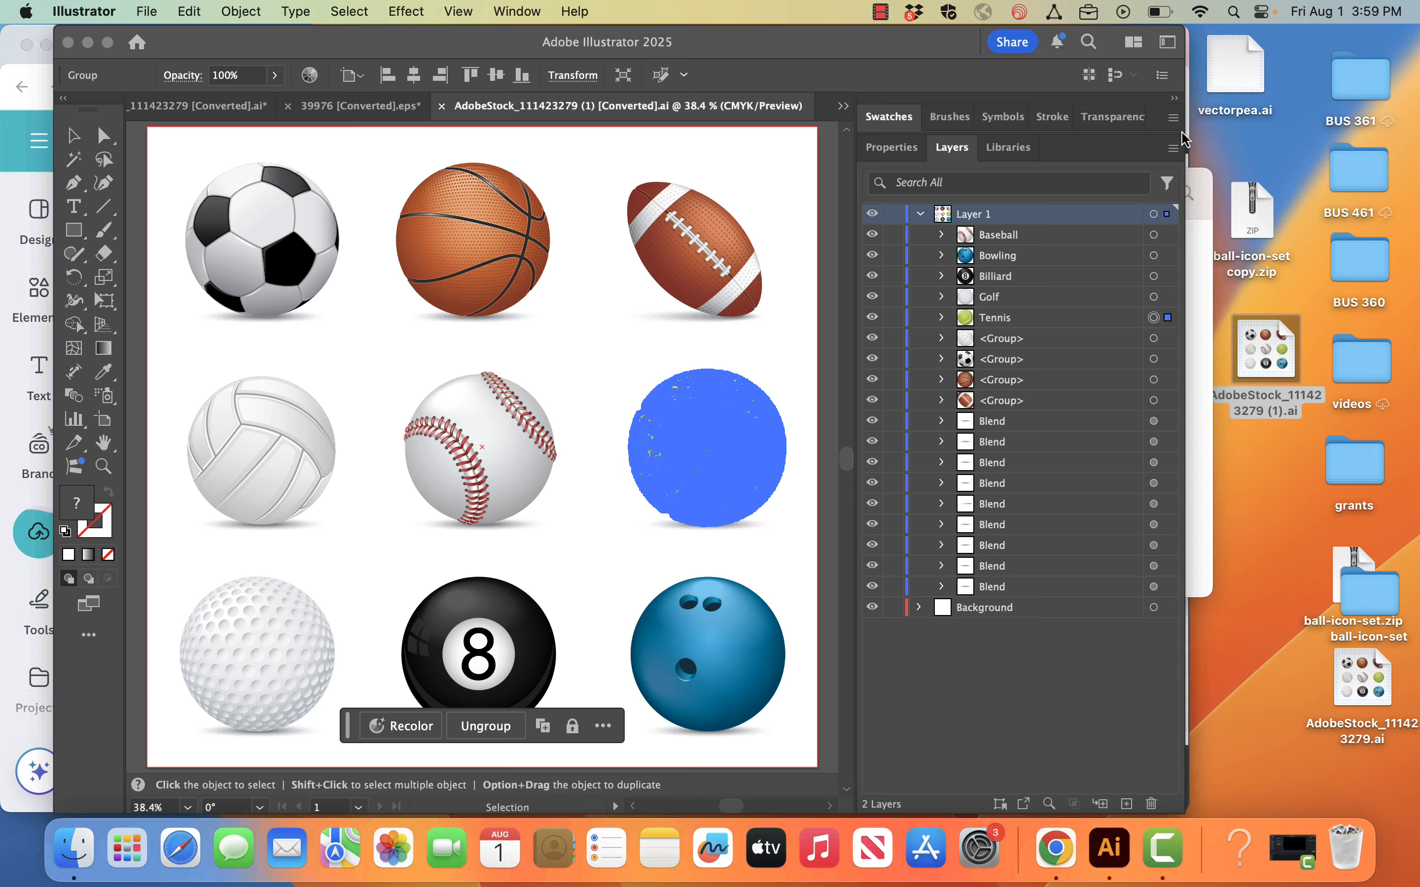
Step: Return to Illustrator and examine the paths, blends and subgroups inside the Tennis group
{"action": "left_click", "coordinate": [1183, 138]}
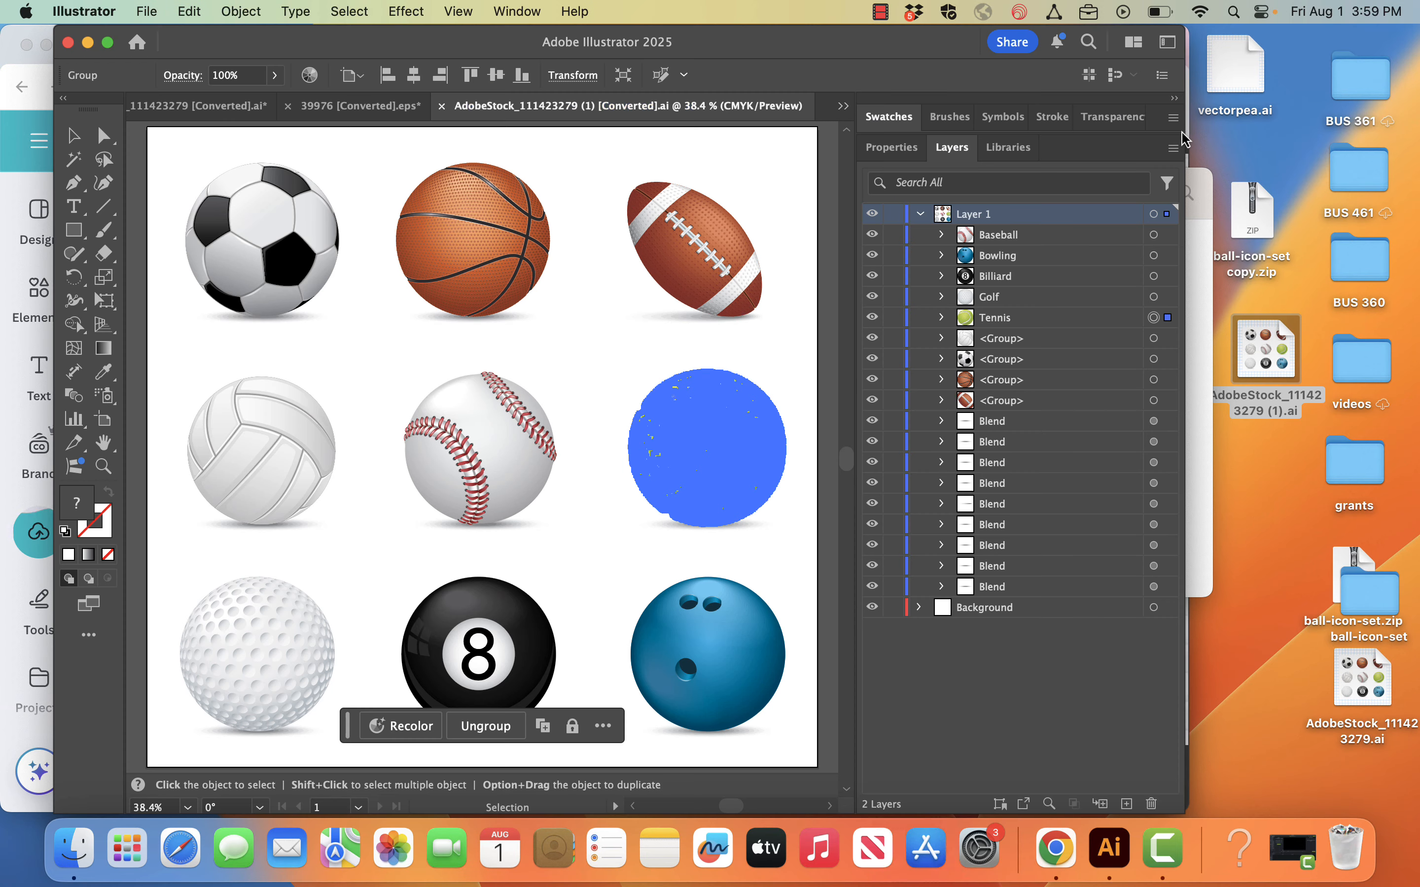
{"action": "left_click", "coordinate": [942, 317]}
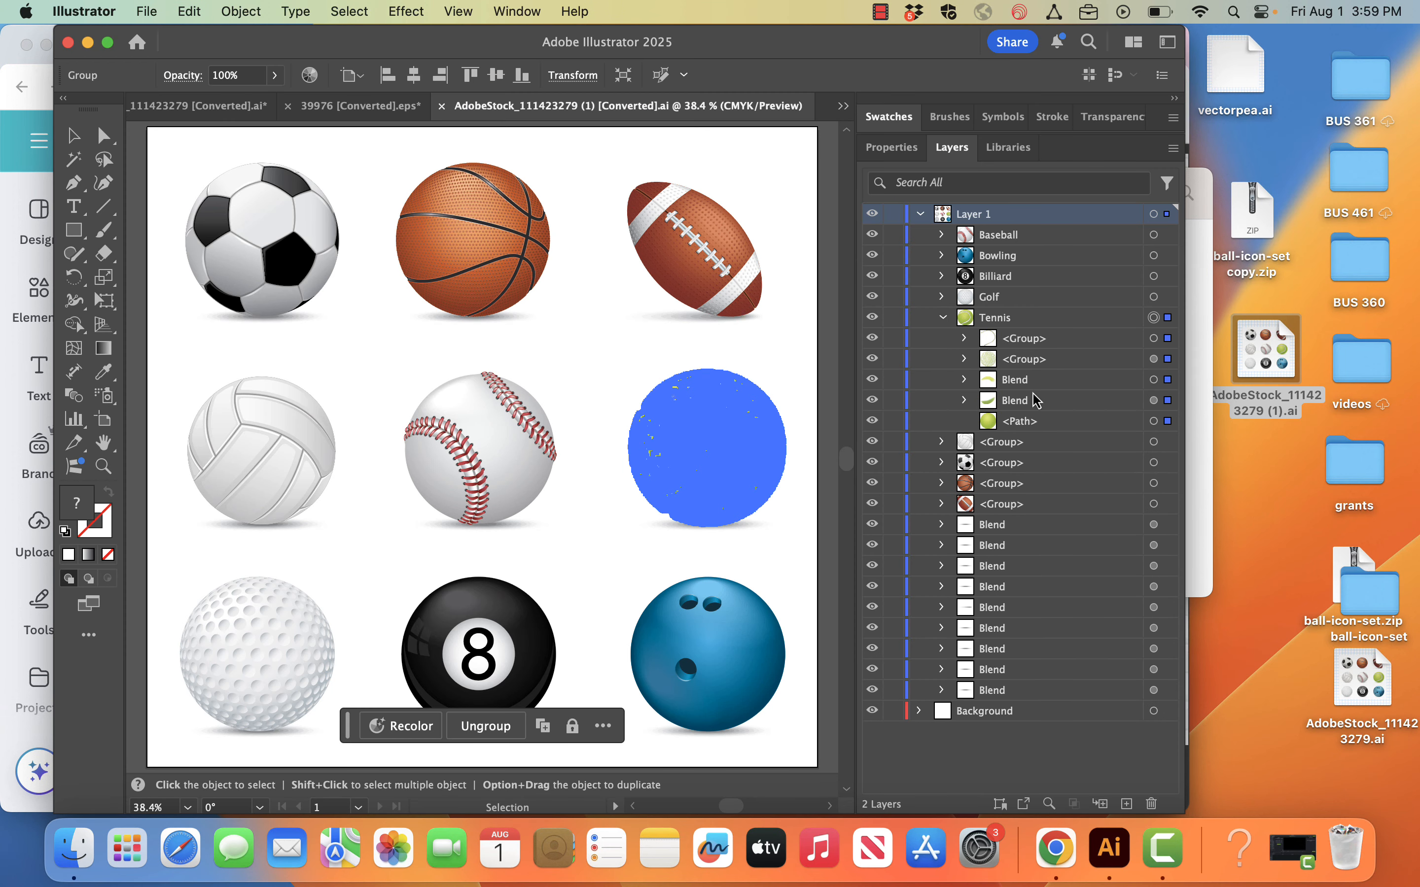
{"action": "left_click", "coordinate": [942, 318]}
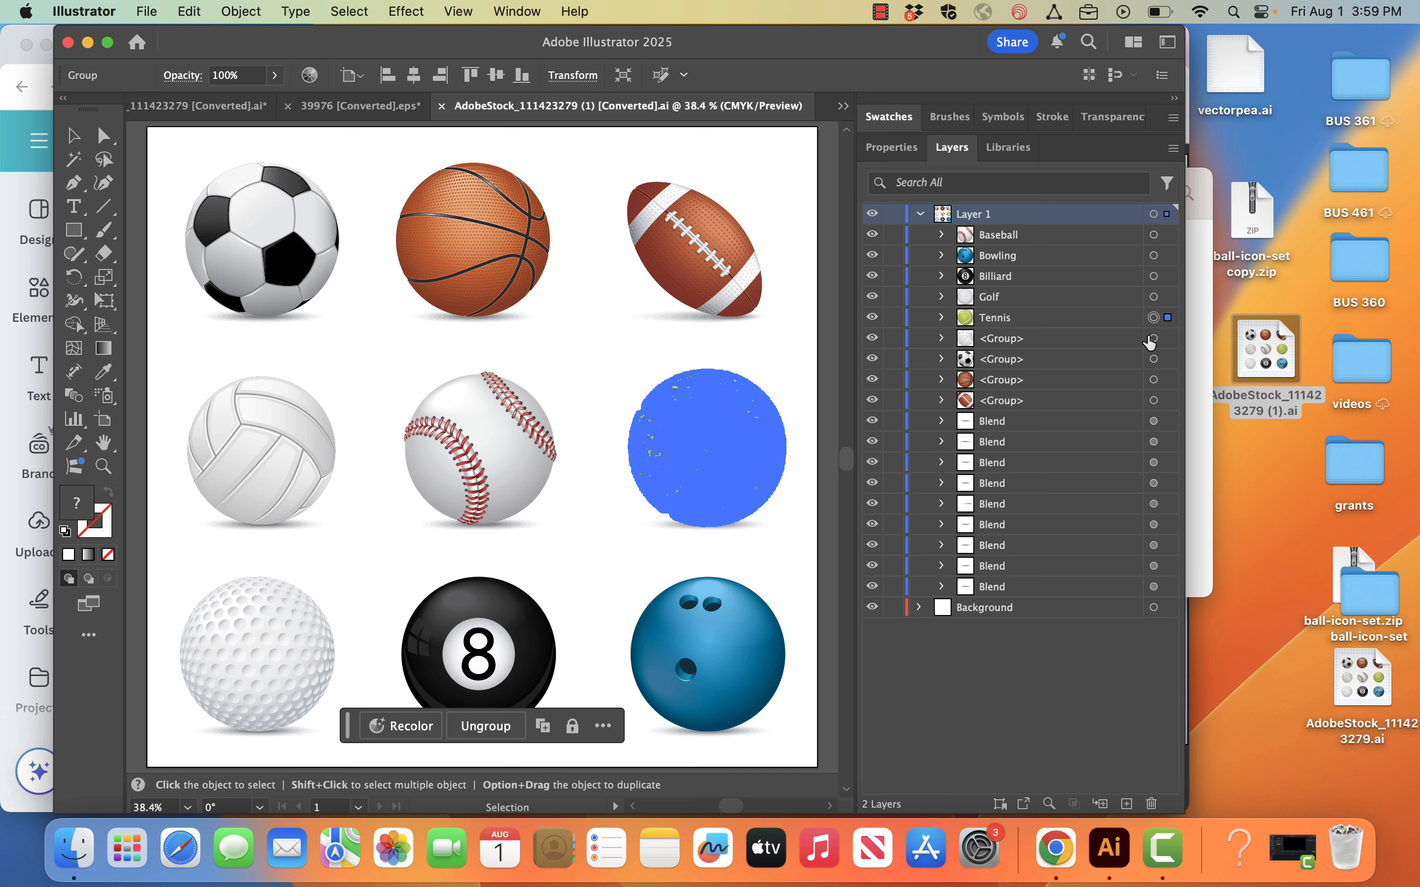
Step: Copy the soccer ball group into the Canva design, placing the tennis ball below the baseball and the soccer ball overlapping the baseball's right side
{"action": "left_click", "coordinate": [1154, 360]}
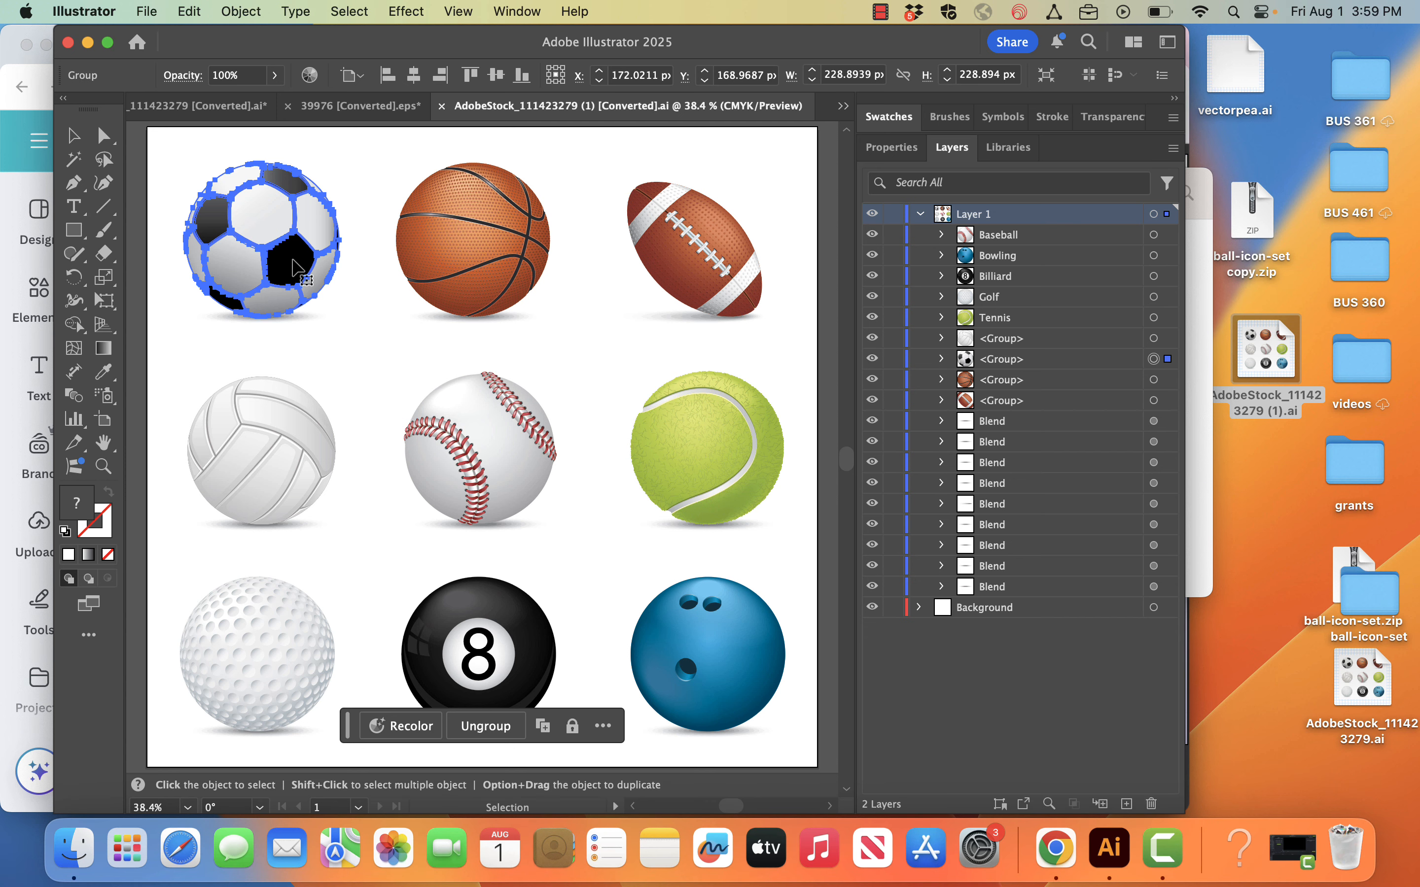
{"action": "left_click", "coordinate": [18, 62]}
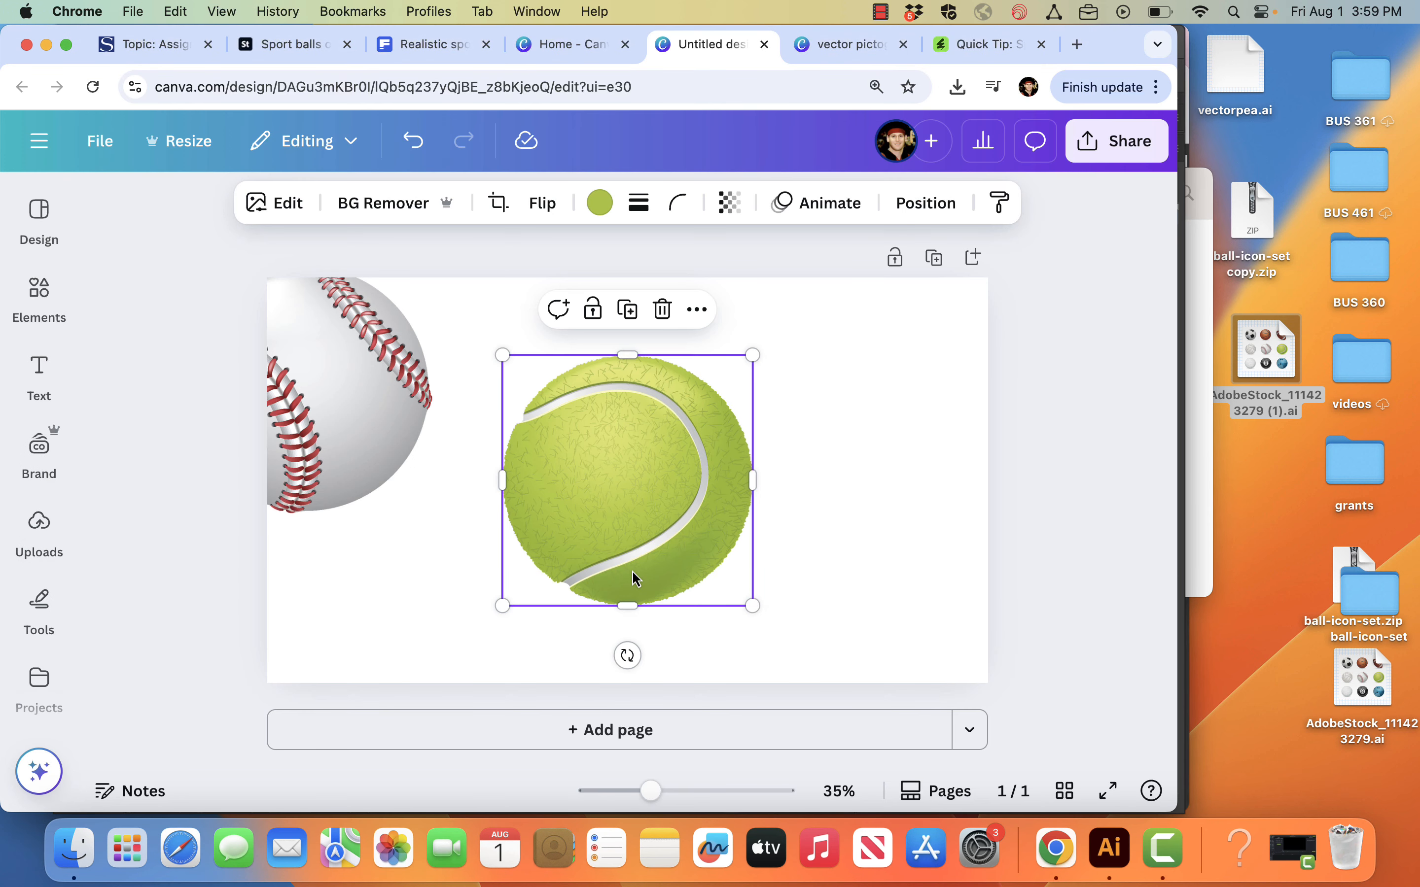
{"action": "left_click_drag", "start_coordinate": [665, 539], "coordinate": [340, 675]}
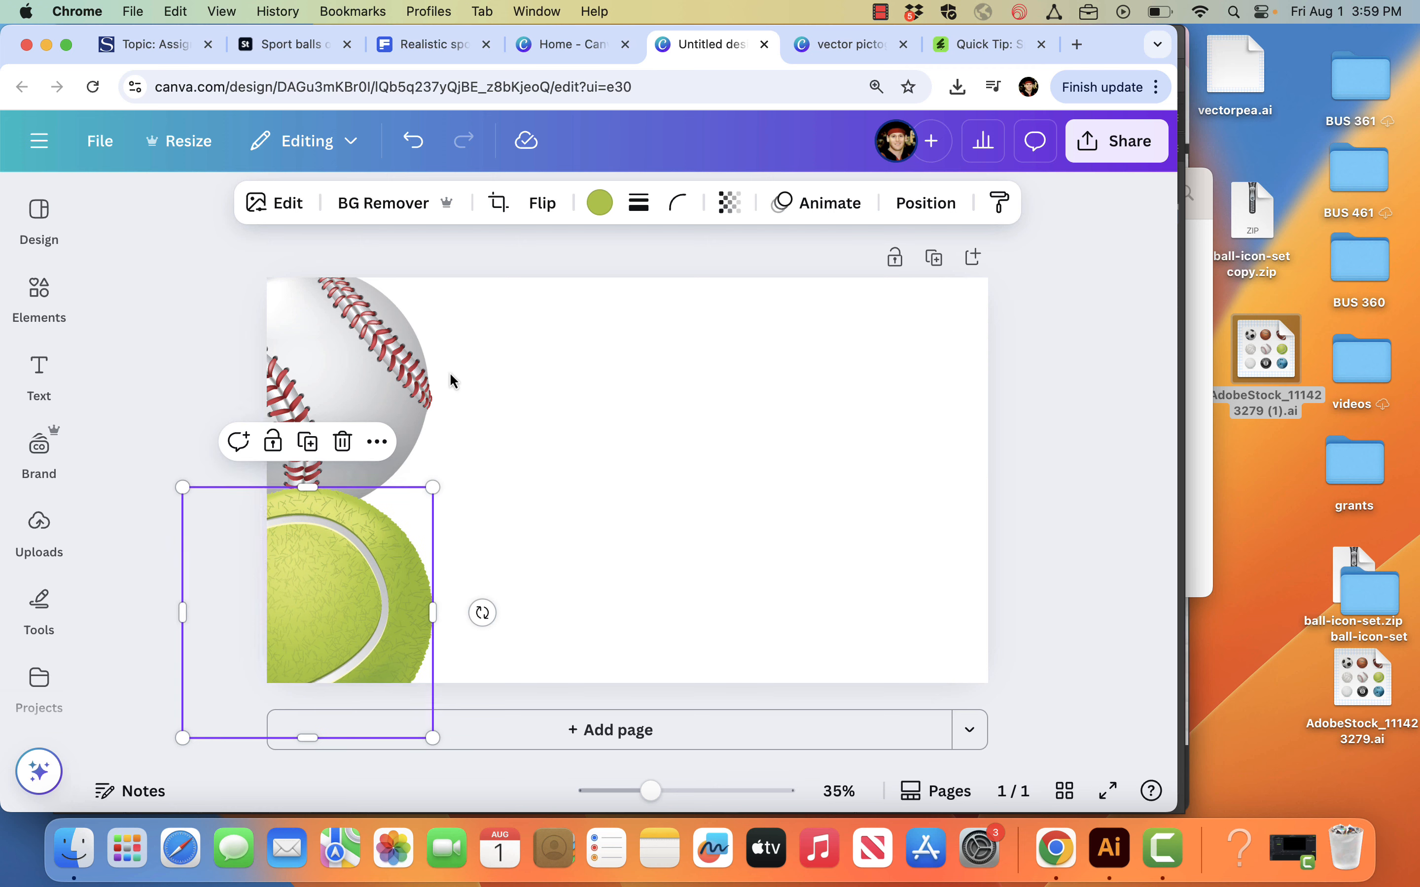
{"action": "key", "text": "super+v"}
{"action": "left_click_drag", "start_coordinate": [528, 499], "coordinate": [357, 422]}
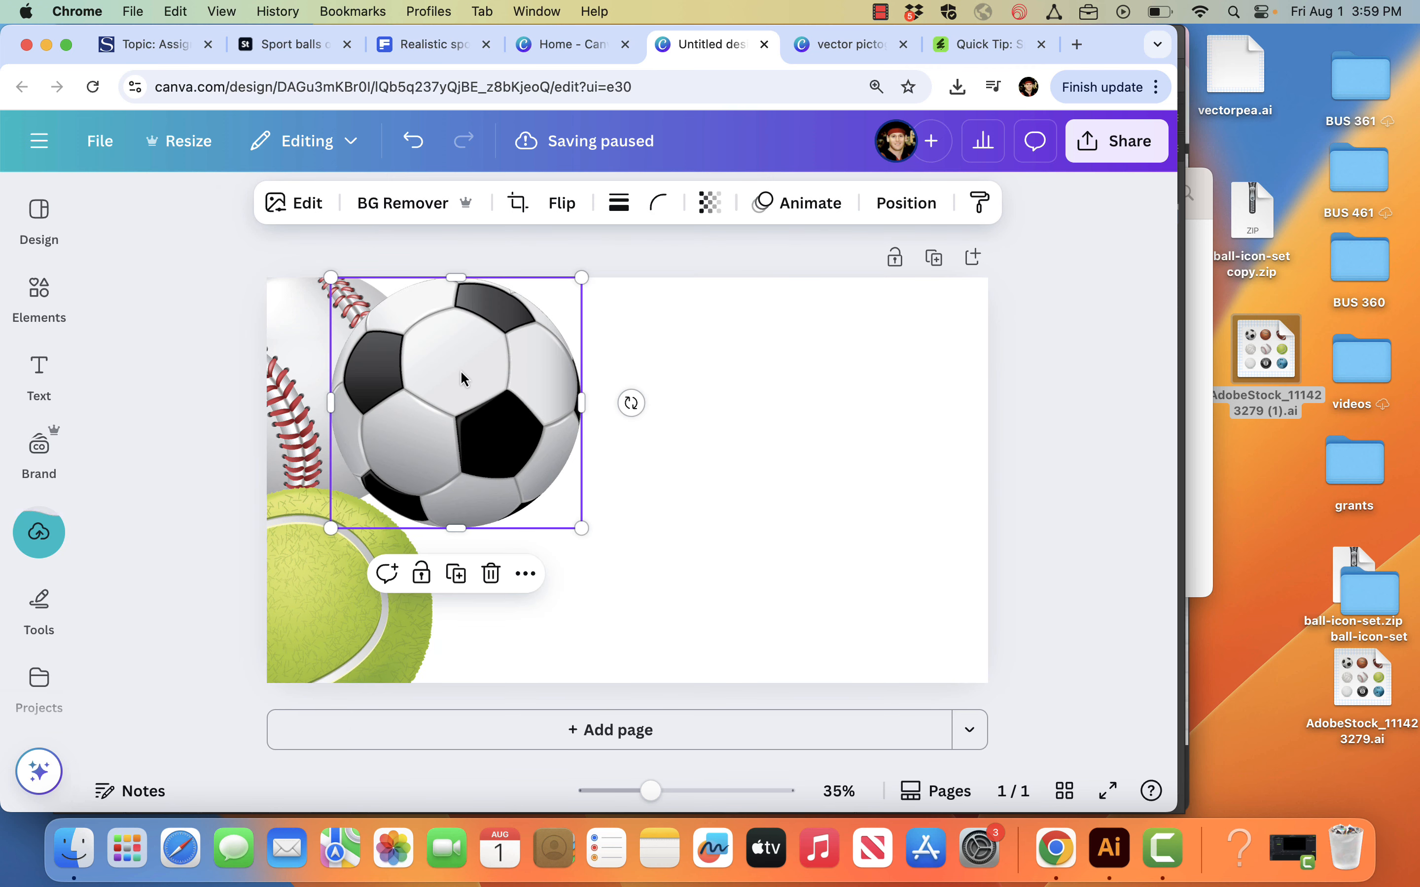
Step: Copy the basketball group from Illustrator into the Canva design and place it below the soccer ball, overlapping the tennis ball
{"action": "left_click", "coordinate": [1181, 156]}
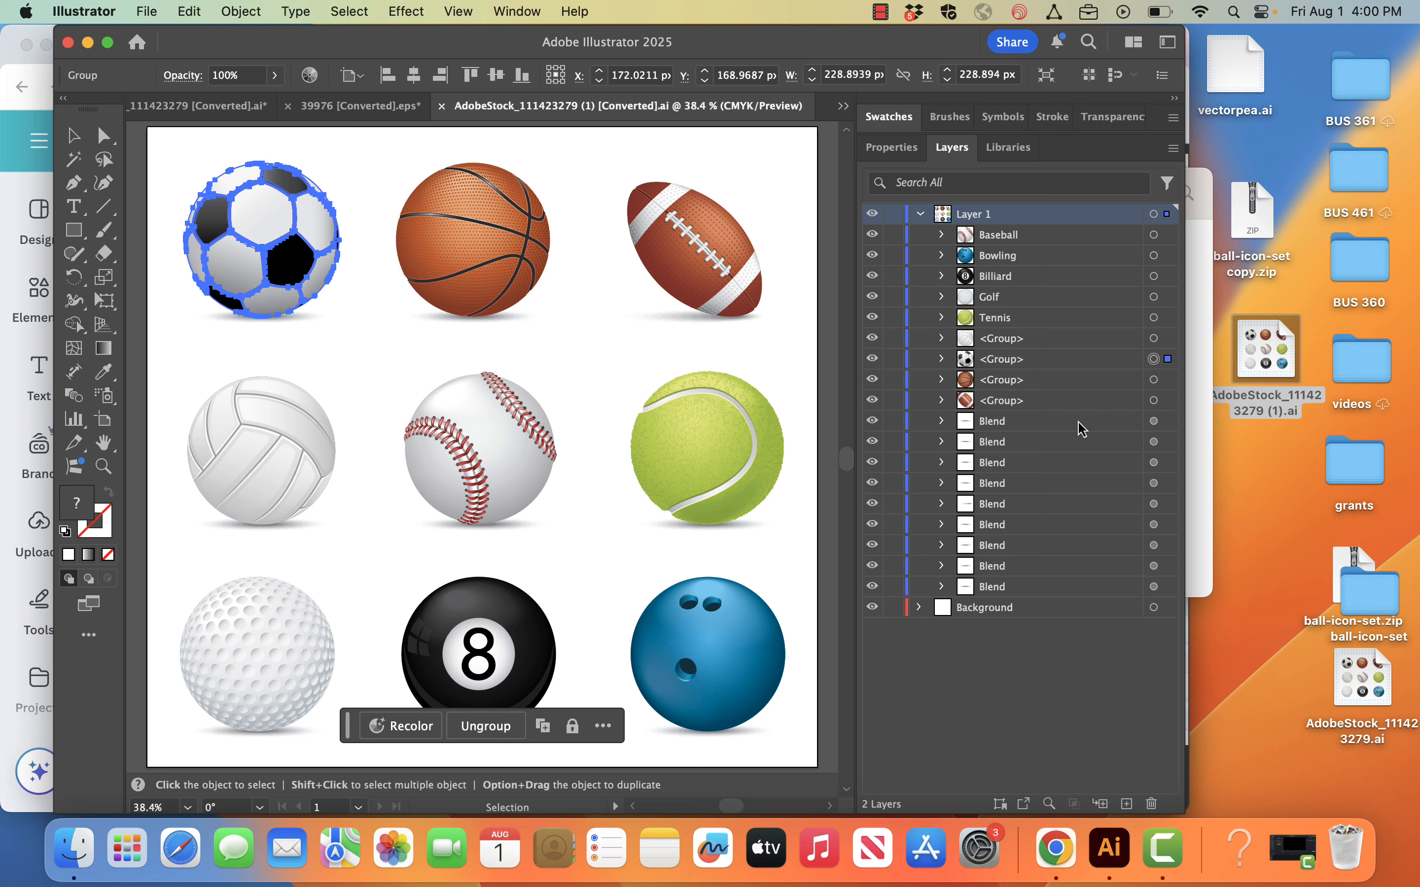
{"action": "left_click", "coordinate": [1153, 380]}
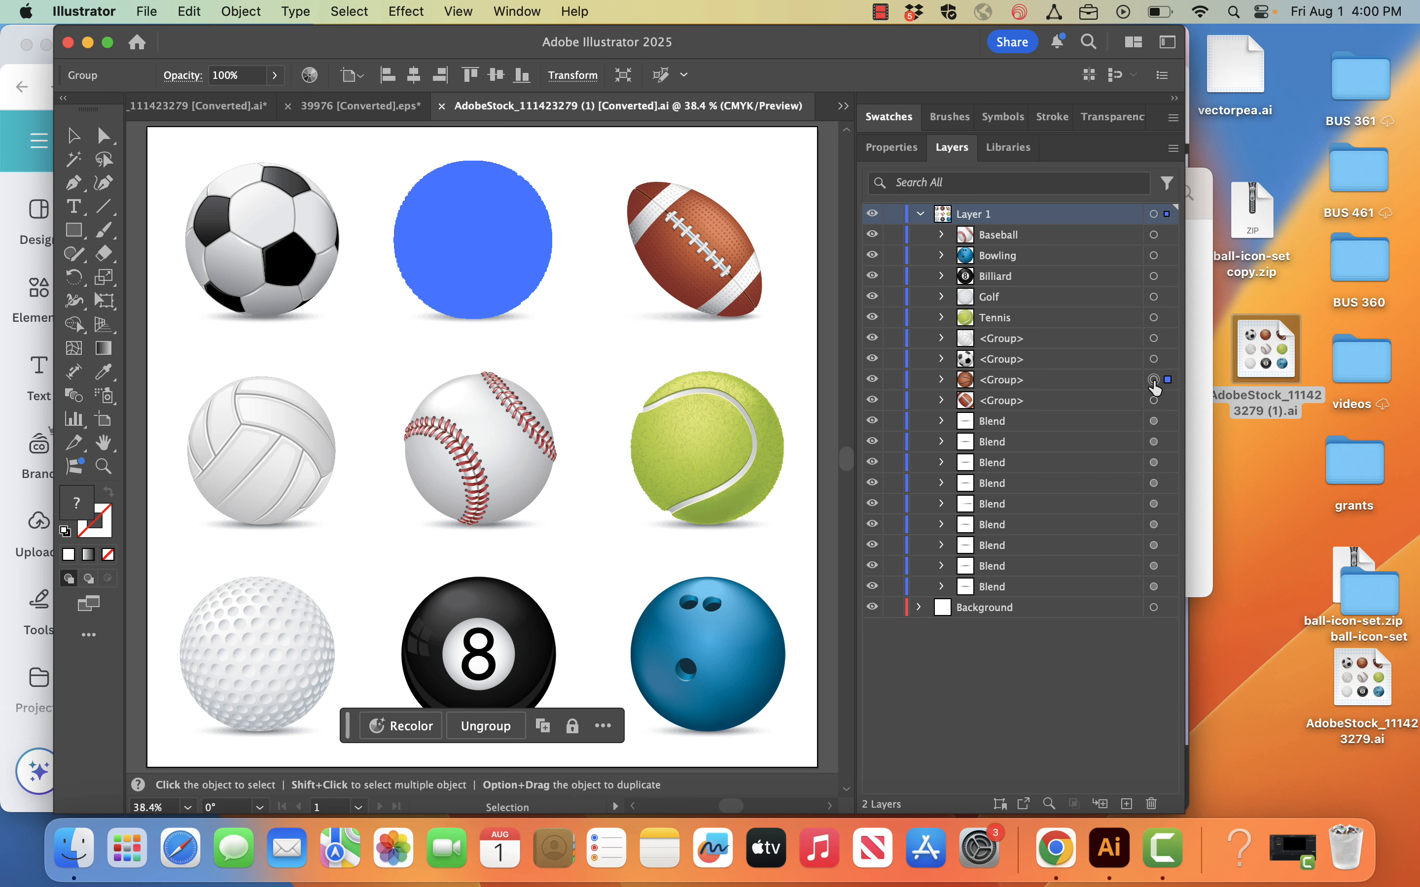
{"action": "mouse_move", "coordinate": [258, 55]}
{"action": "left_mouse_down"}
{"action": "mouse_move", "coordinate": [348, 54]}
{"action": "mouse_move", "coordinate": [274, 54]}
{"action": "left_mouse_up"}
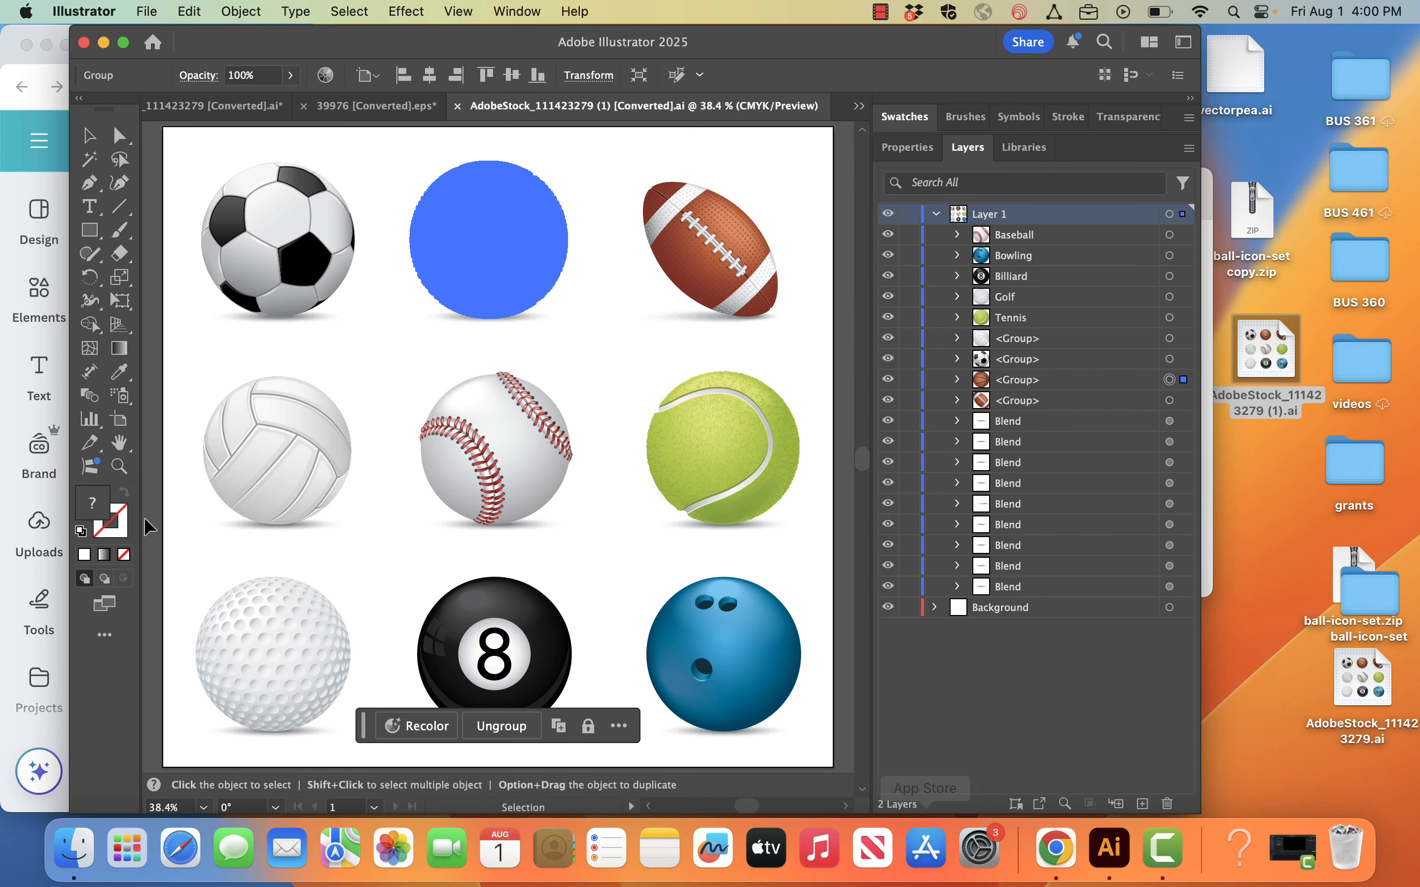
{"action": "left_click", "coordinate": [13, 258]}
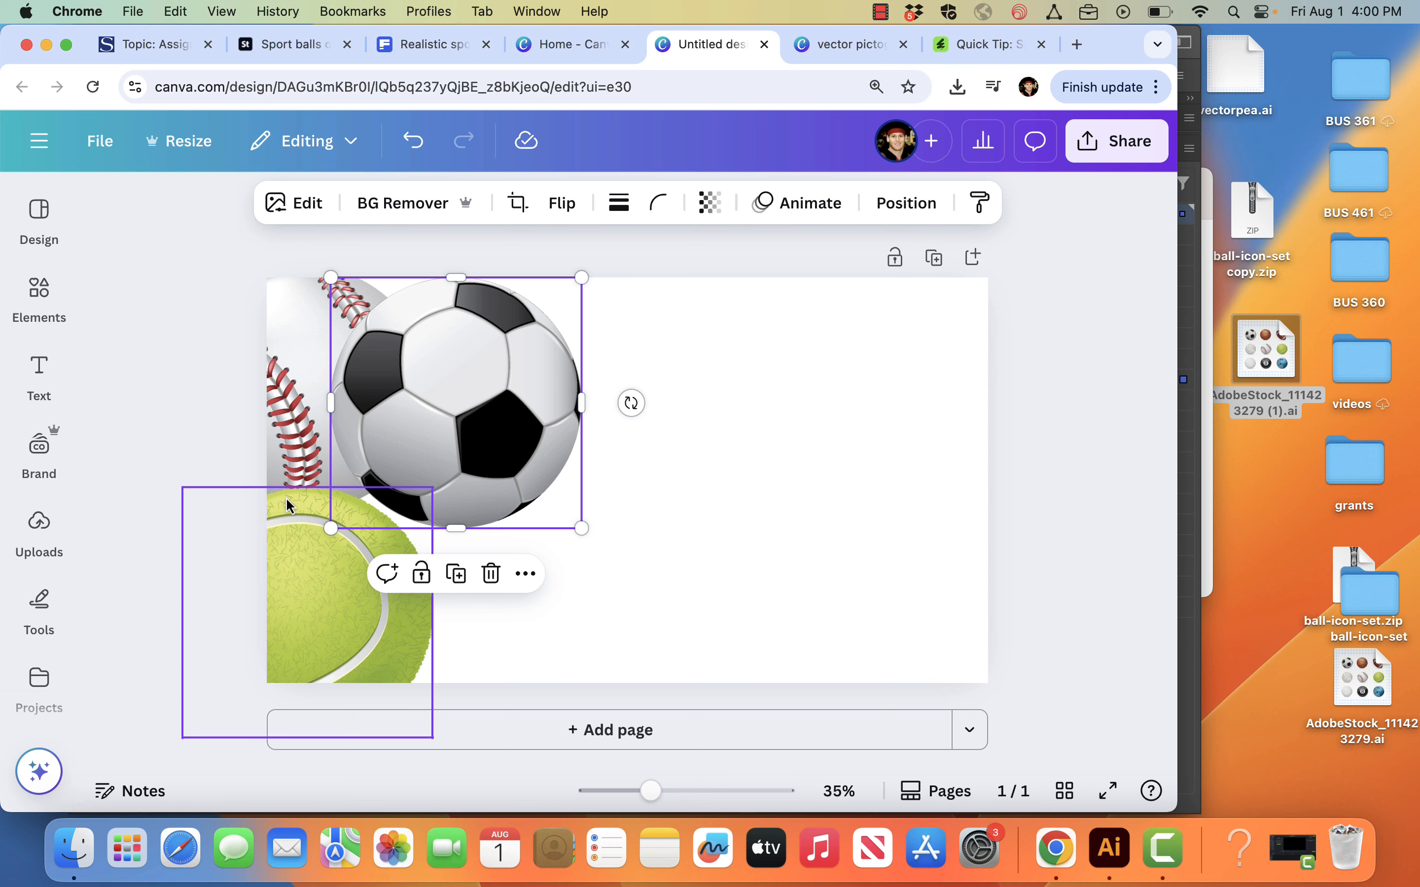
{"action": "key", "text": "super+v"}
{"action": "left_click_drag", "start_coordinate": [615, 542], "coordinate": [451, 636]}
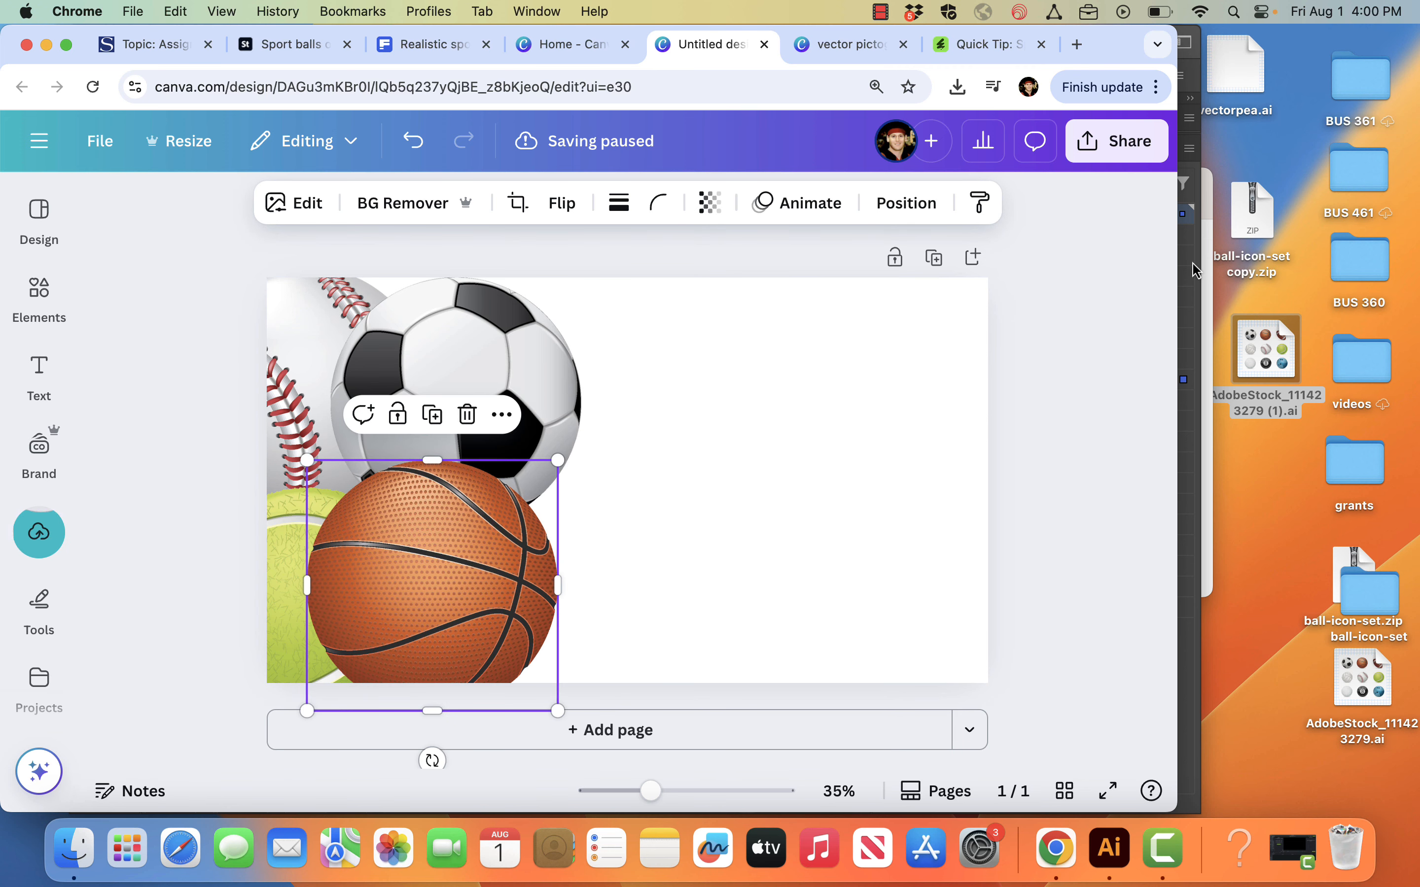
Step: Extract ball-icon-set copy.zip on the desktop, open its 39976.eps in Illustrator and expand the file's layer
{"action": "left_click", "coordinate": [1194, 271]}
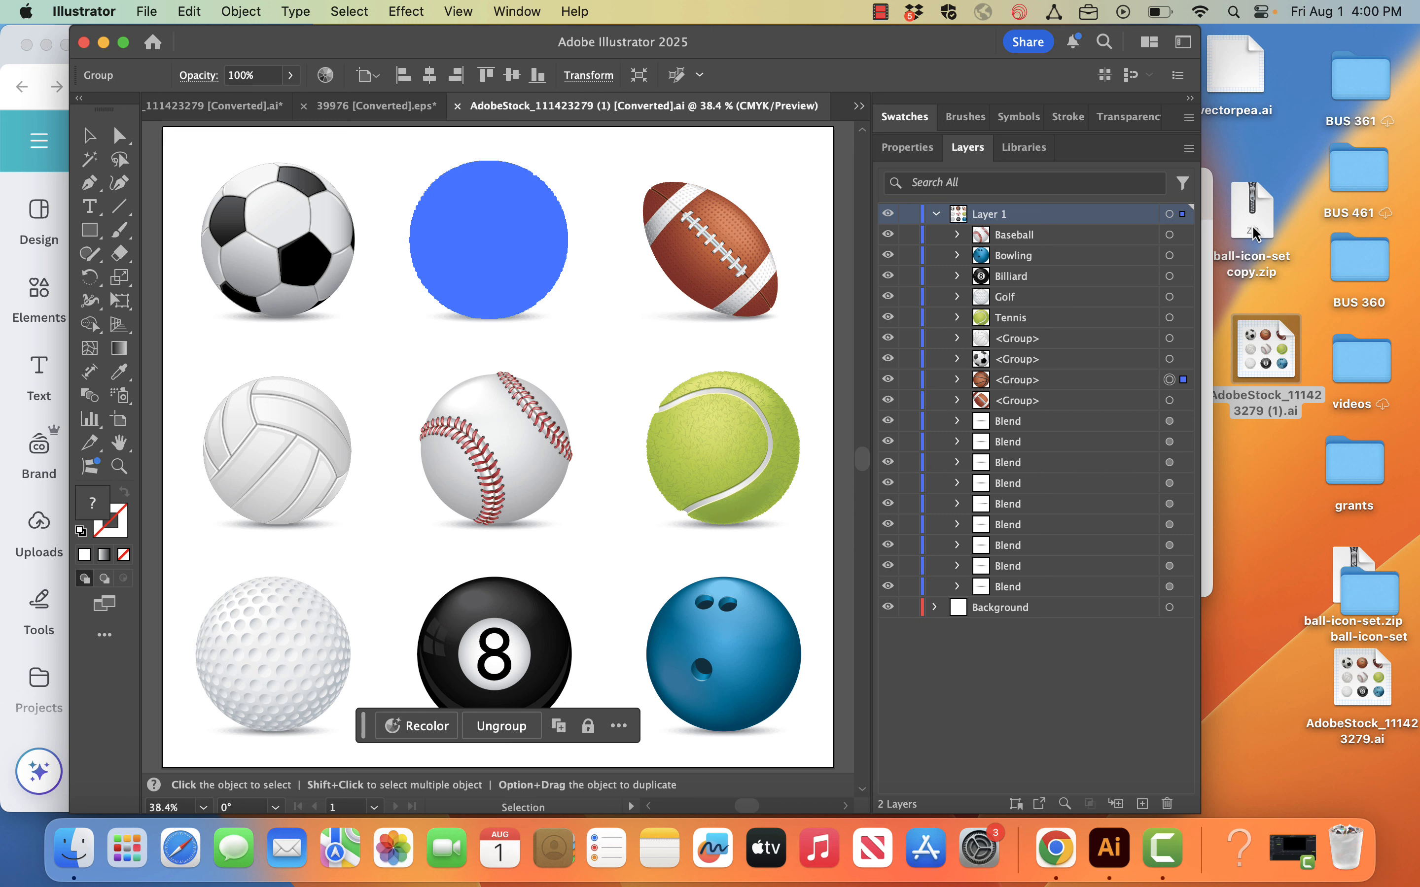
{"action": "double_click", "coordinate": [1253, 233]}
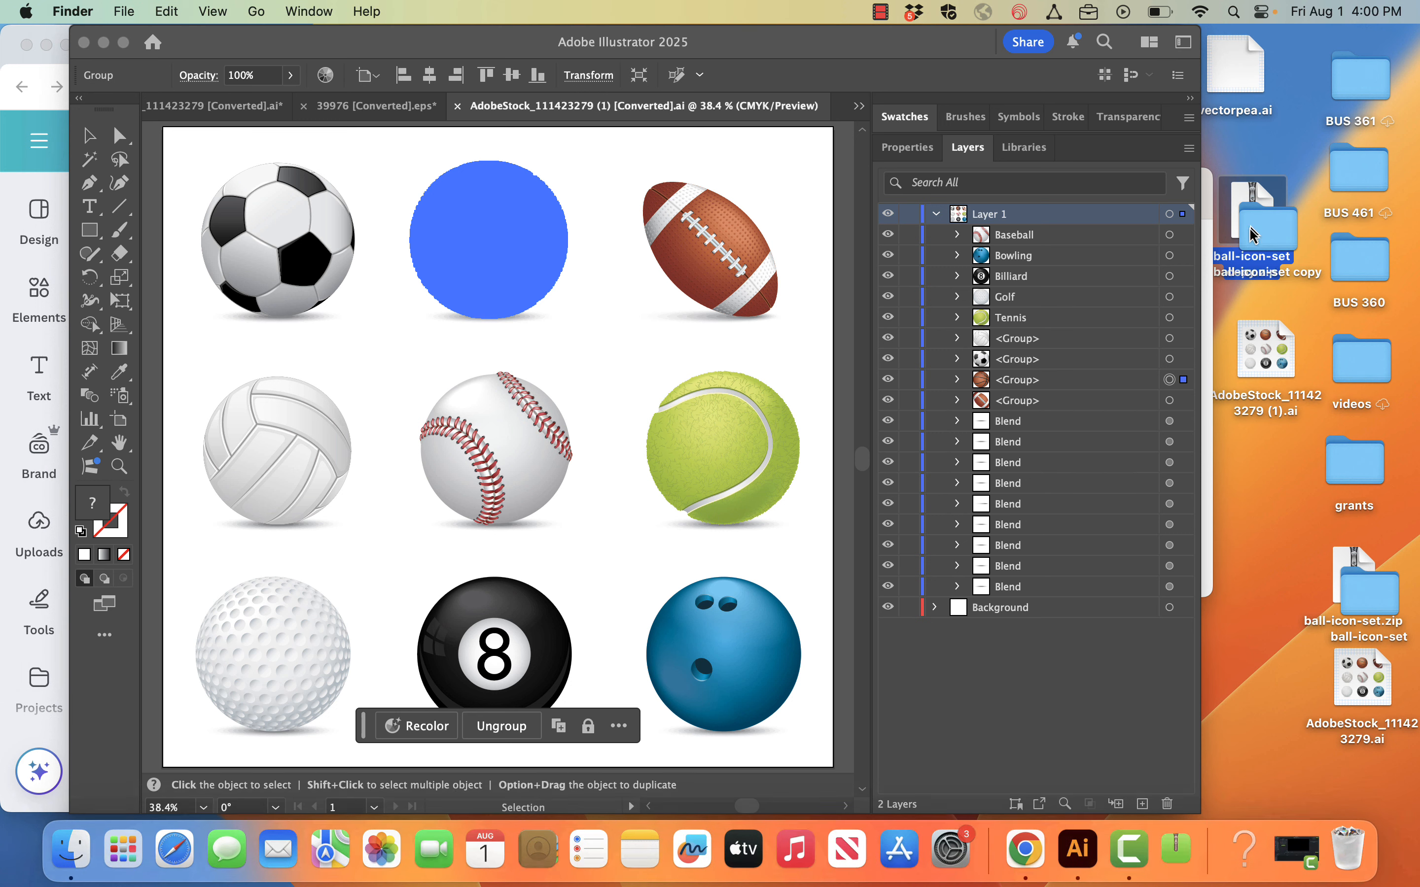
{"action": "double_click", "coordinate": [1270, 240]}
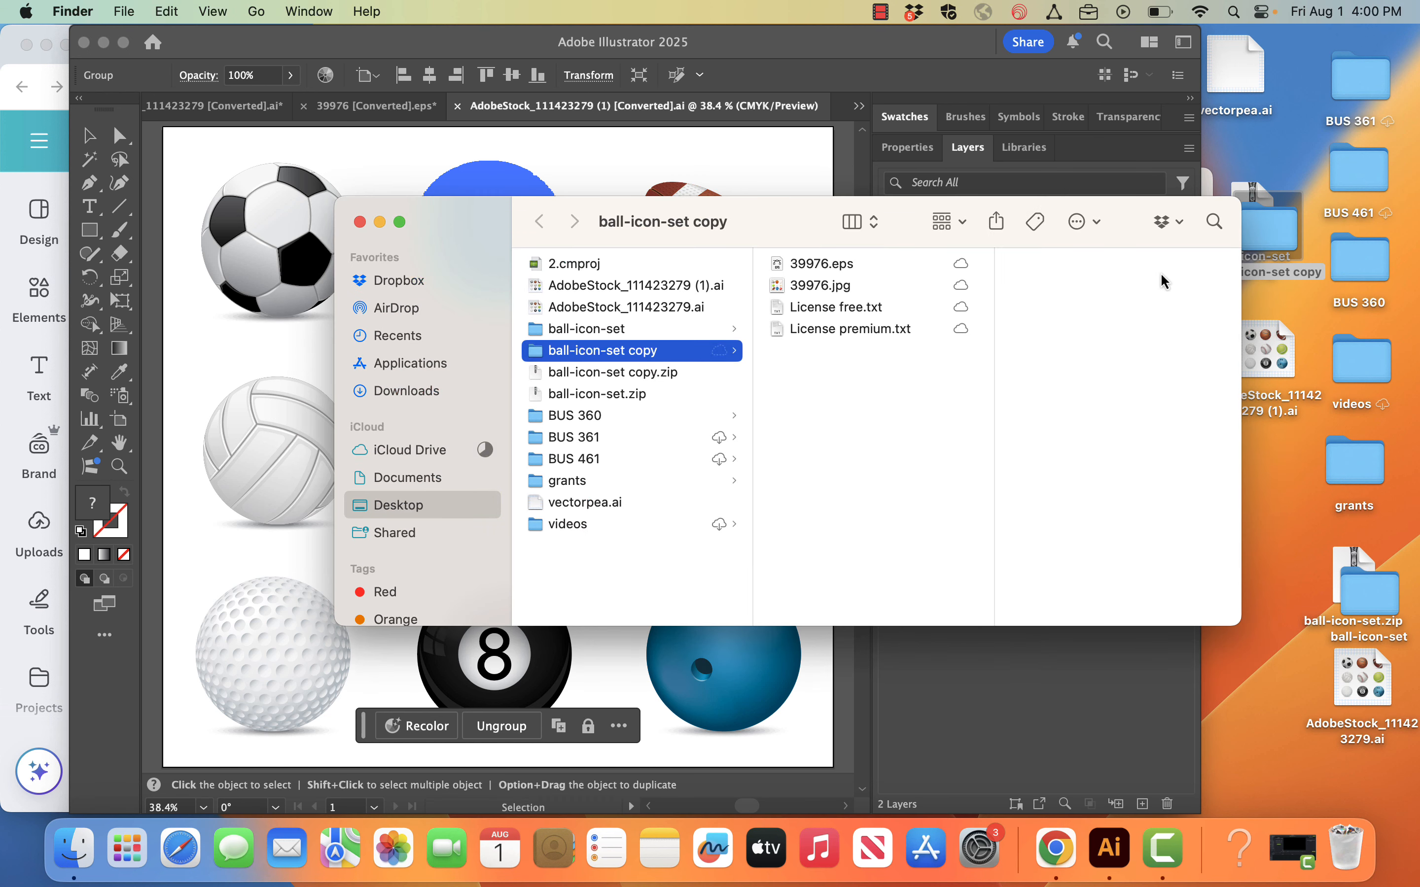
{"action": "left_click", "coordinate": [887, 272]}
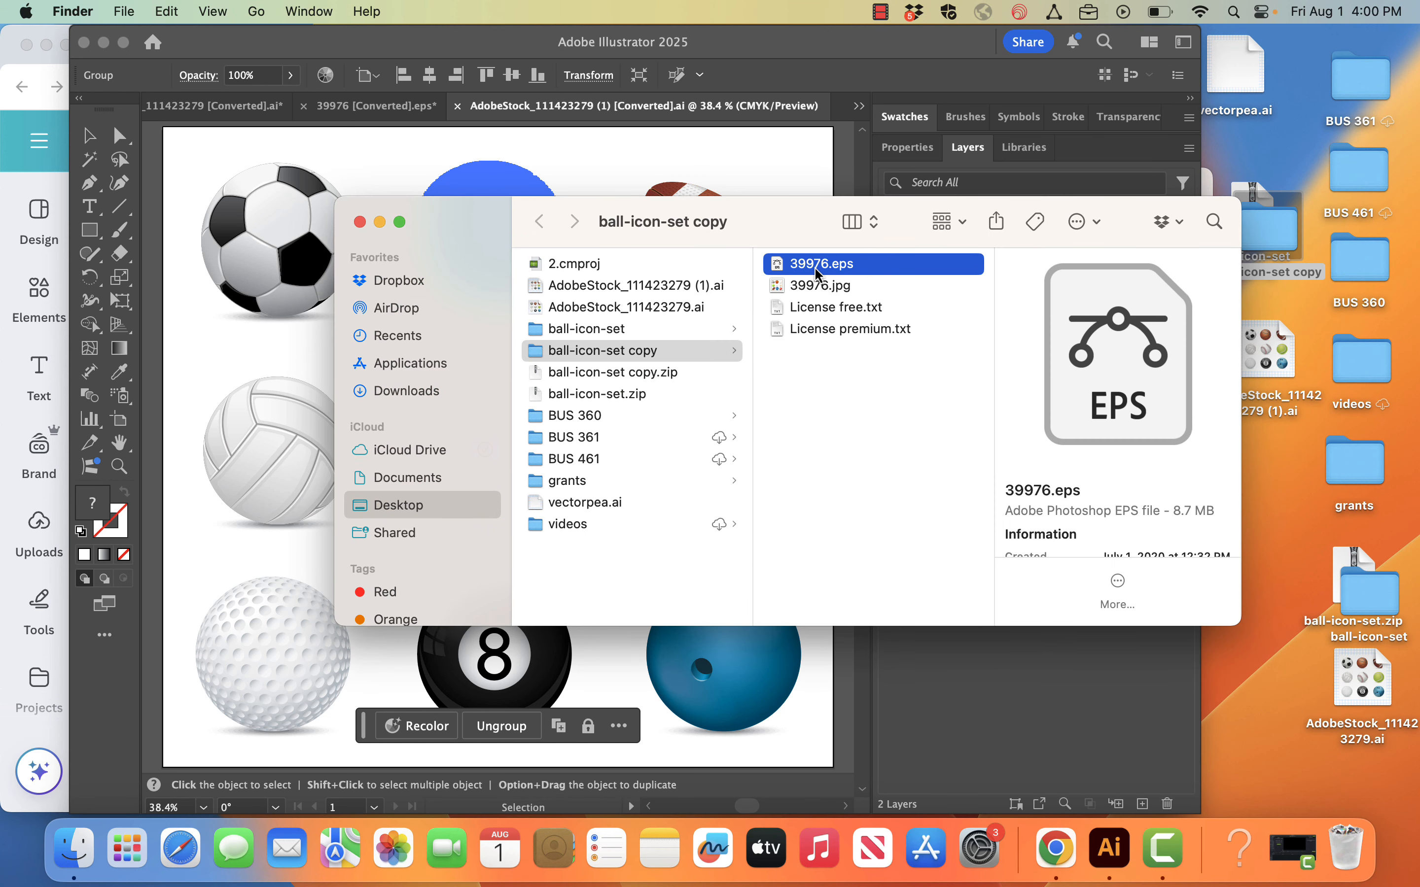
{"action": "left_click_drag", "start_coordinate": [817, 274], "coordinate": [1107, 856]}
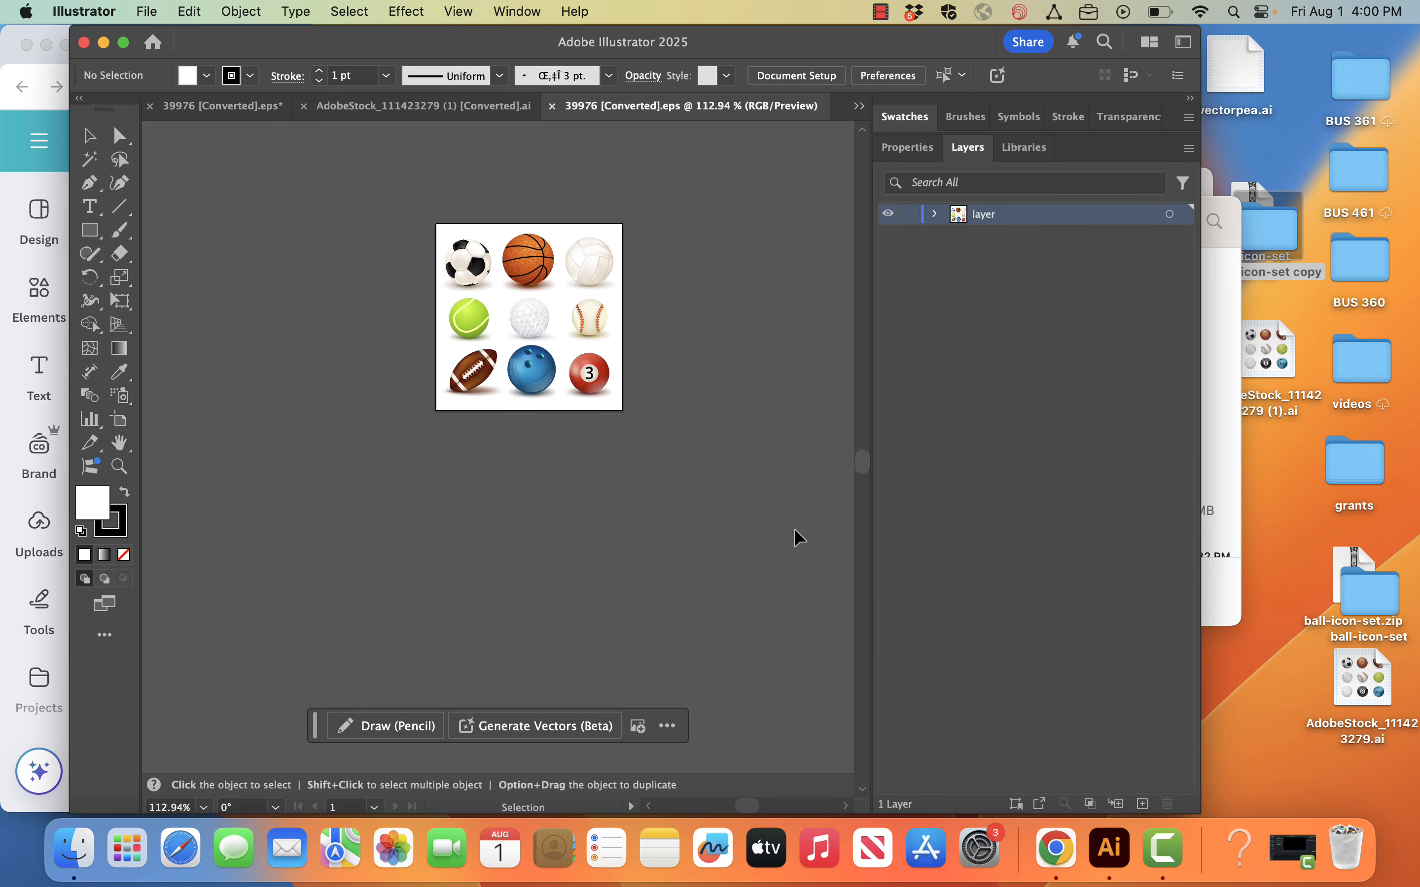
{"action": "left_click", "coordinate": [937, 215]}
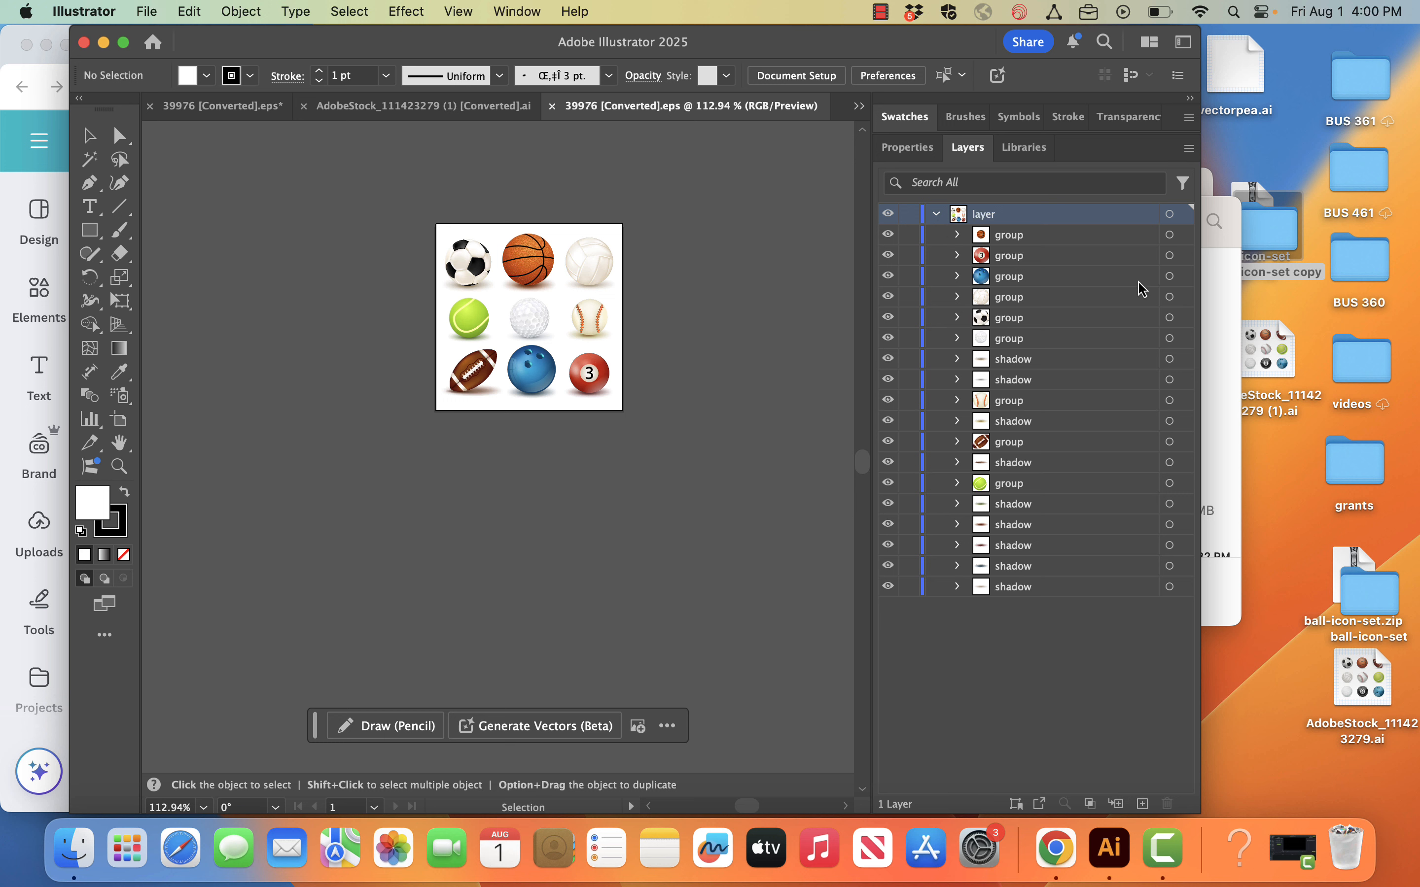
Step: Fit the 39976 artboard to the window and select the soccer ball group
{"action": "left_click", "coordinate": [1170, 319]}
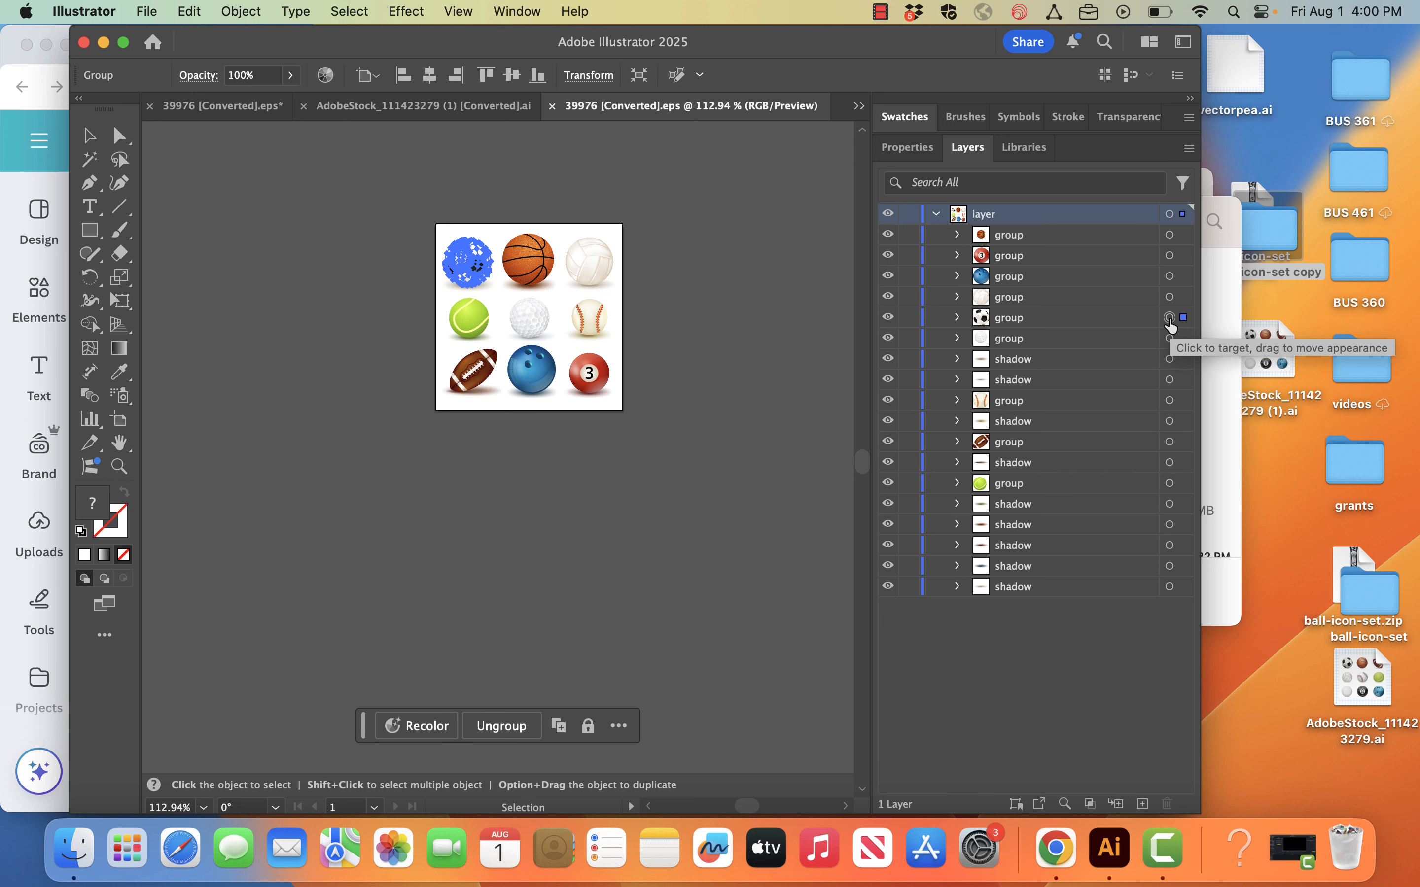
{"action": "left_click", "coordinate": [752, 343]}
{"action": "key", "text": "a"}
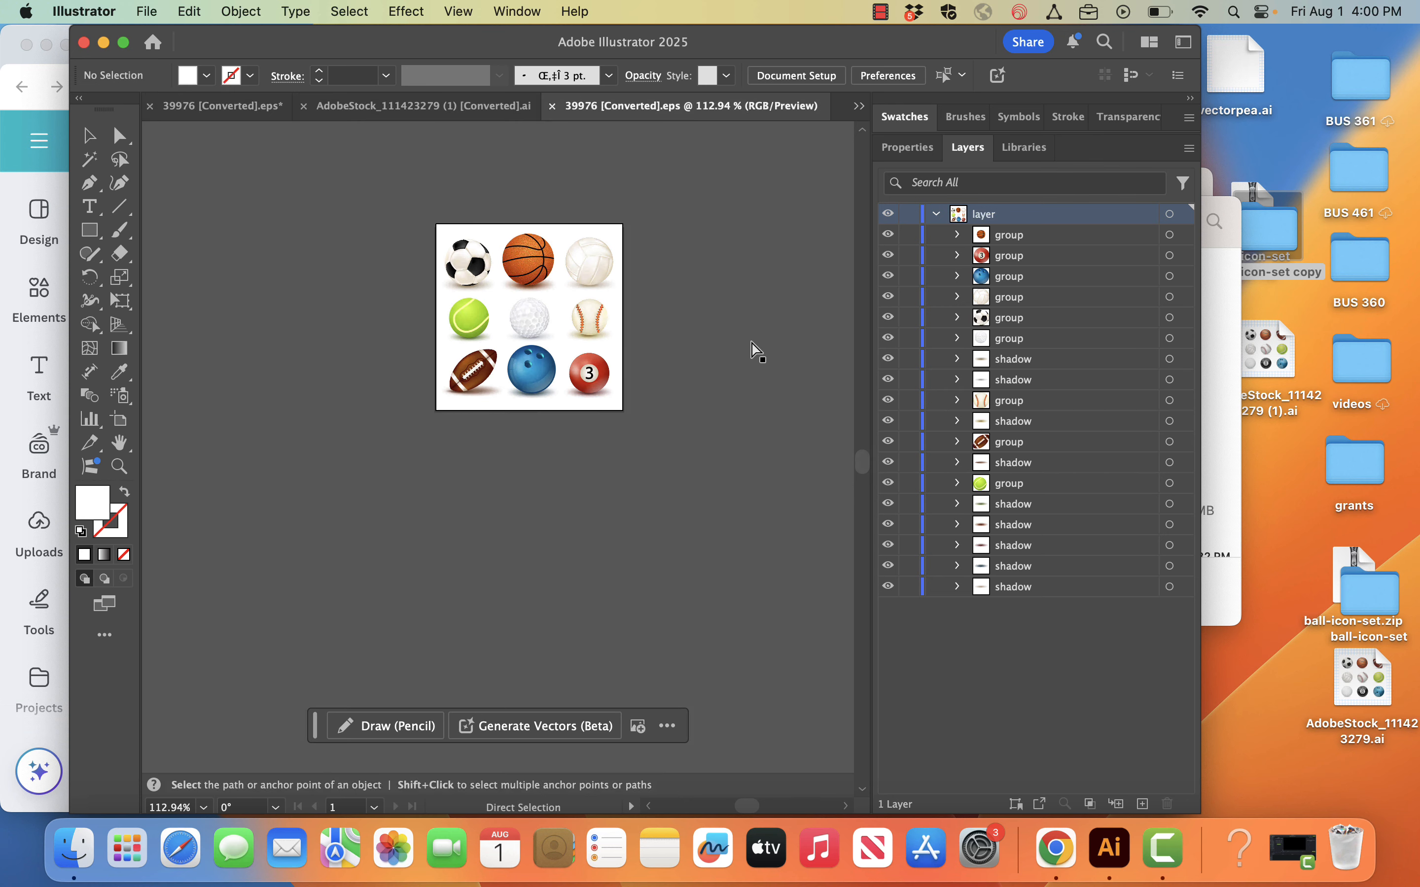
{"action": "key", "text": "super+0"}
{"action": "key", "text": "v"}
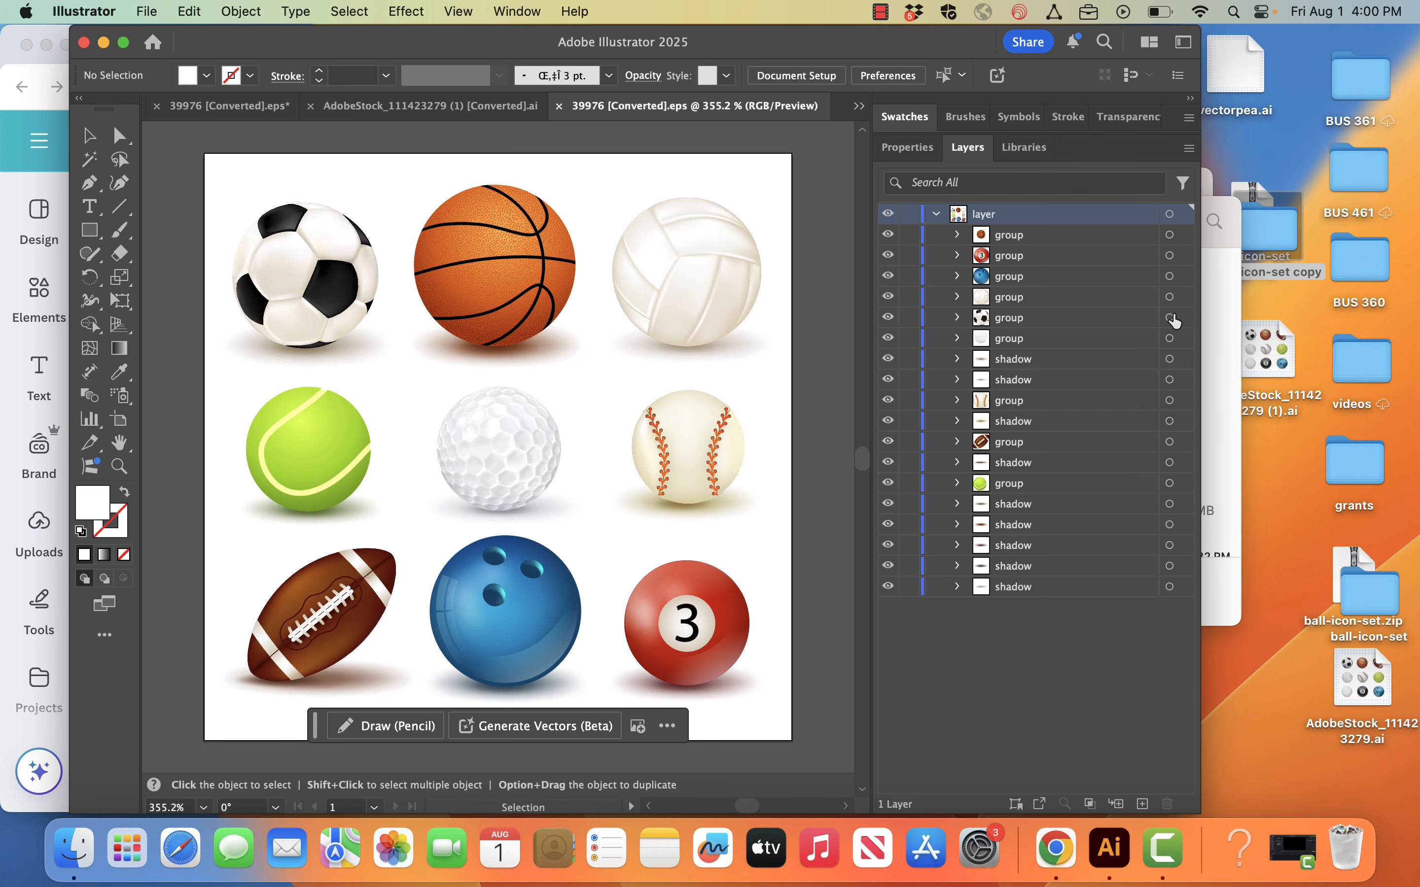
{"action": "left_click", "coordinate": [1169, 318]}
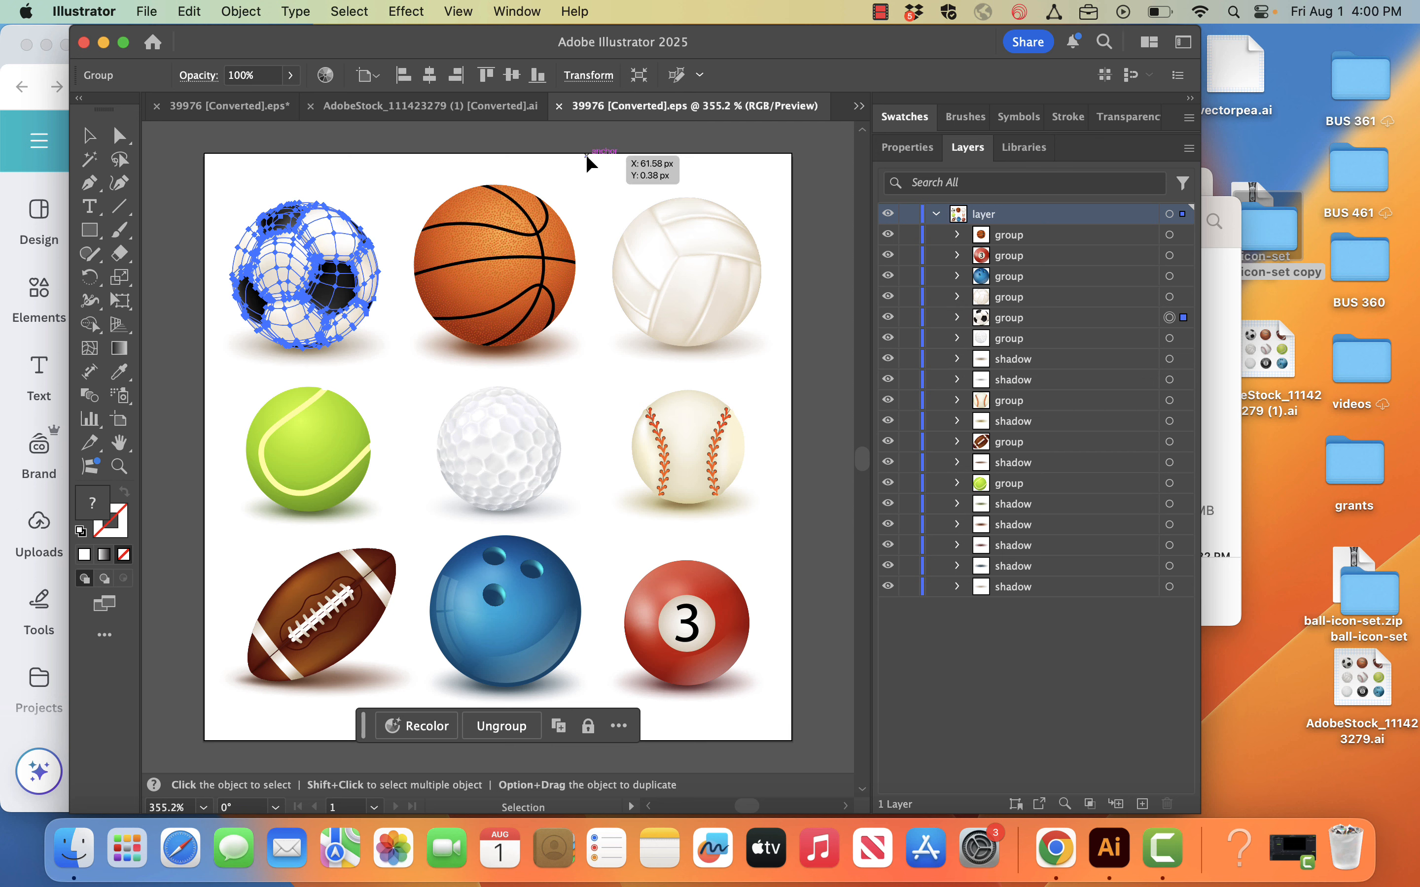
Step: Try pasting the soccer ball group into the Canva design, and delete the pasted copy
{"action": "left_click", "coordinate": [57, 84]}
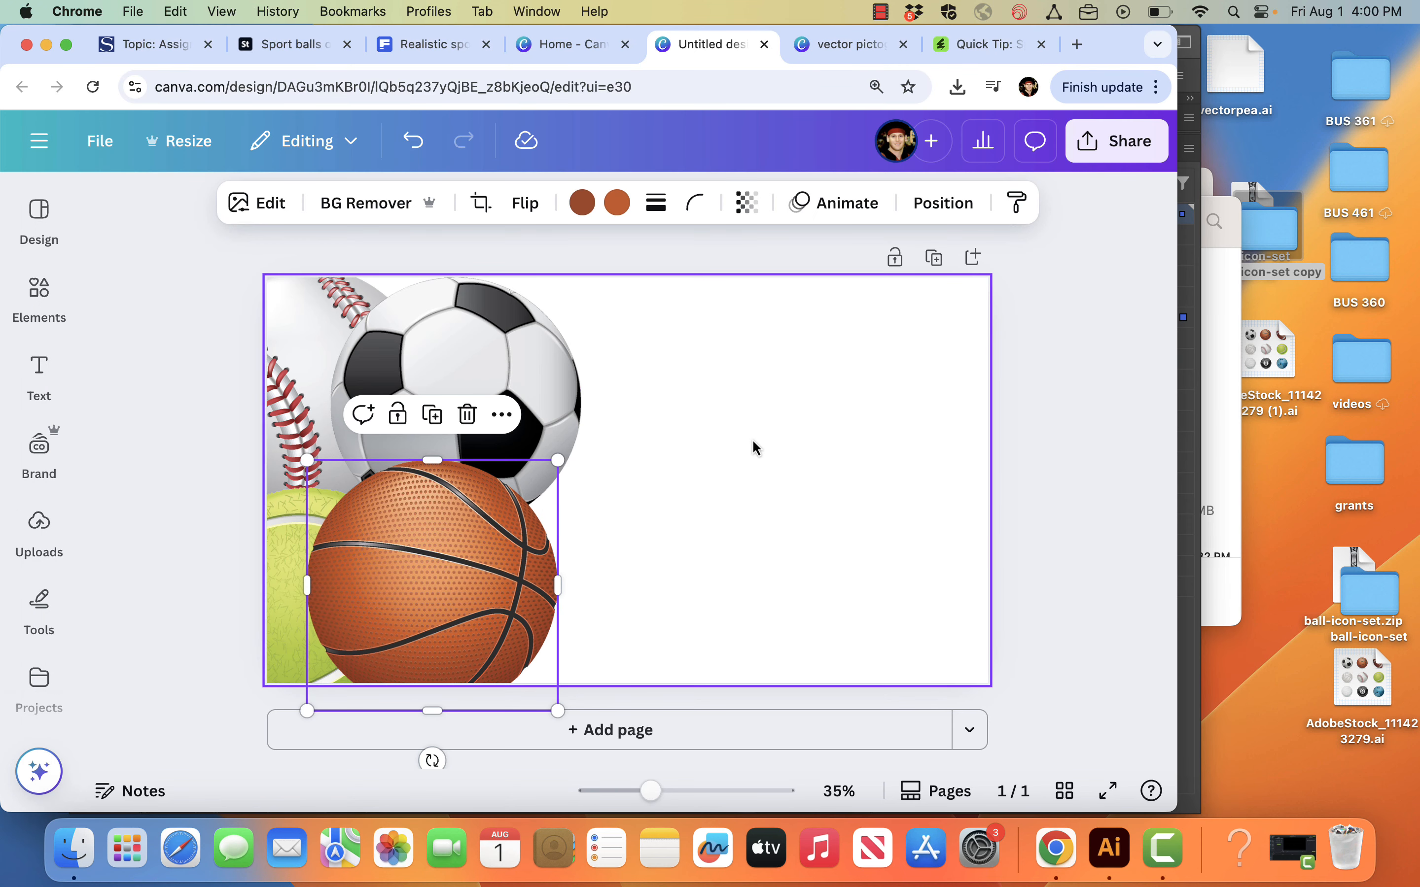
{"action": "key", "text": "super+v"}
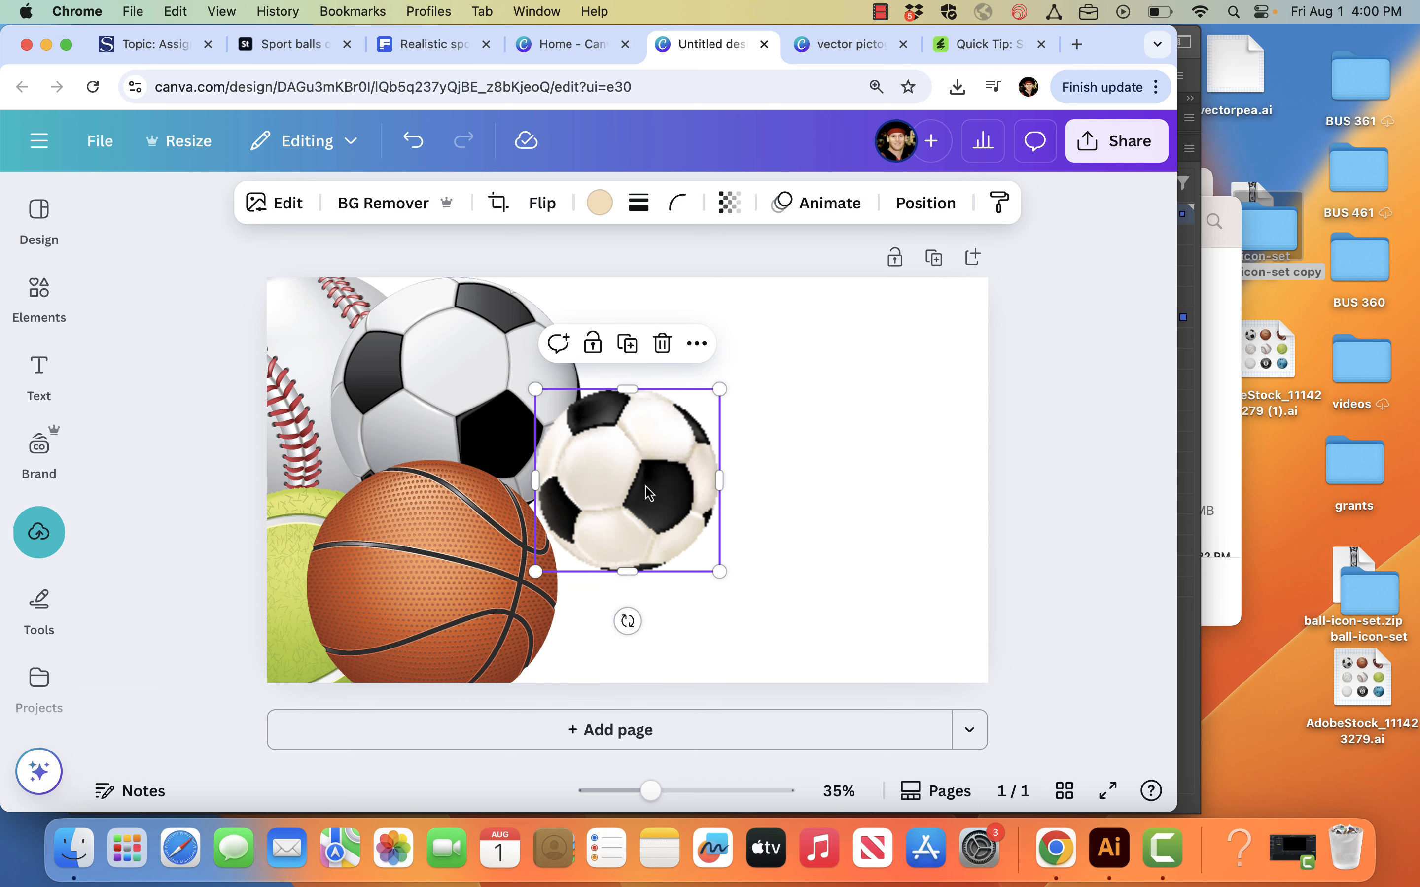
{"action": "key", "text": "Delete"}
Step: Return to Illustrator and export the selected soccer ball as PNG, changing the 2x export scale to 4x
{"action": "left_click", "coordinate": [1194, 279]}
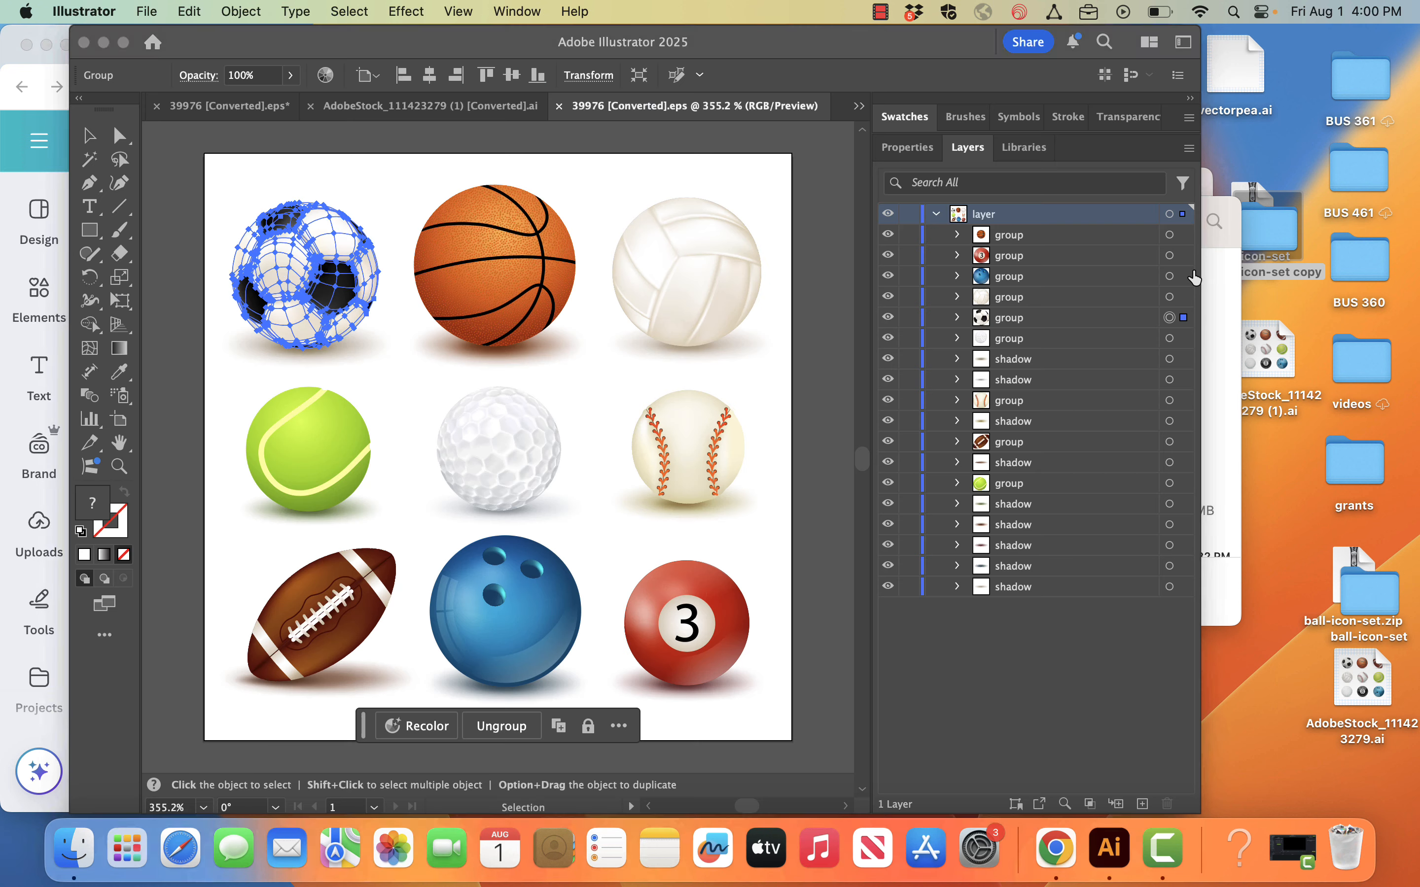
{"action": "left_click", "coordinate": [166, 13]}
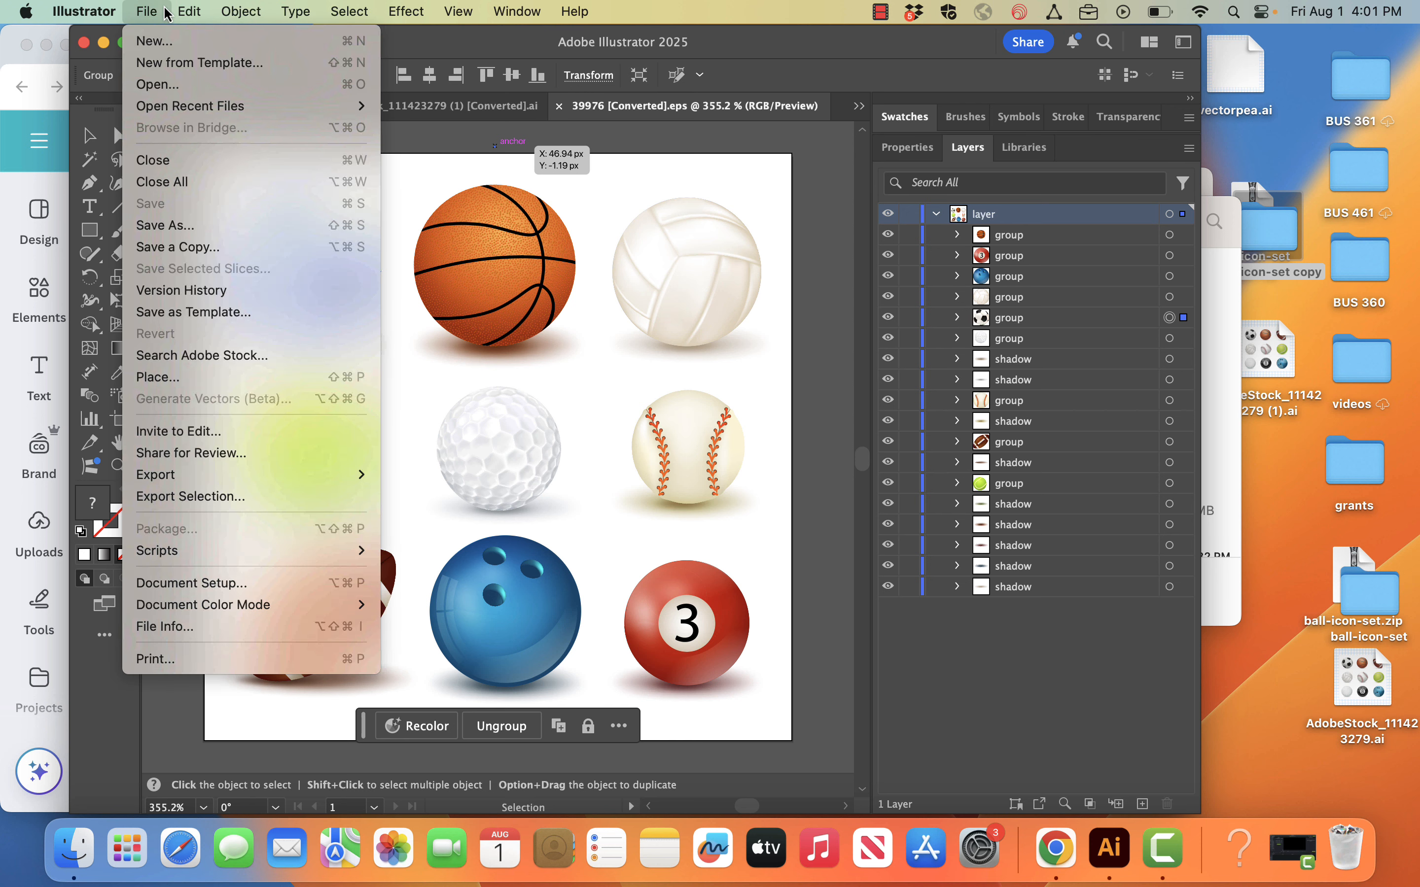
{"action": "left_click", "coordinate": [223, 498]}
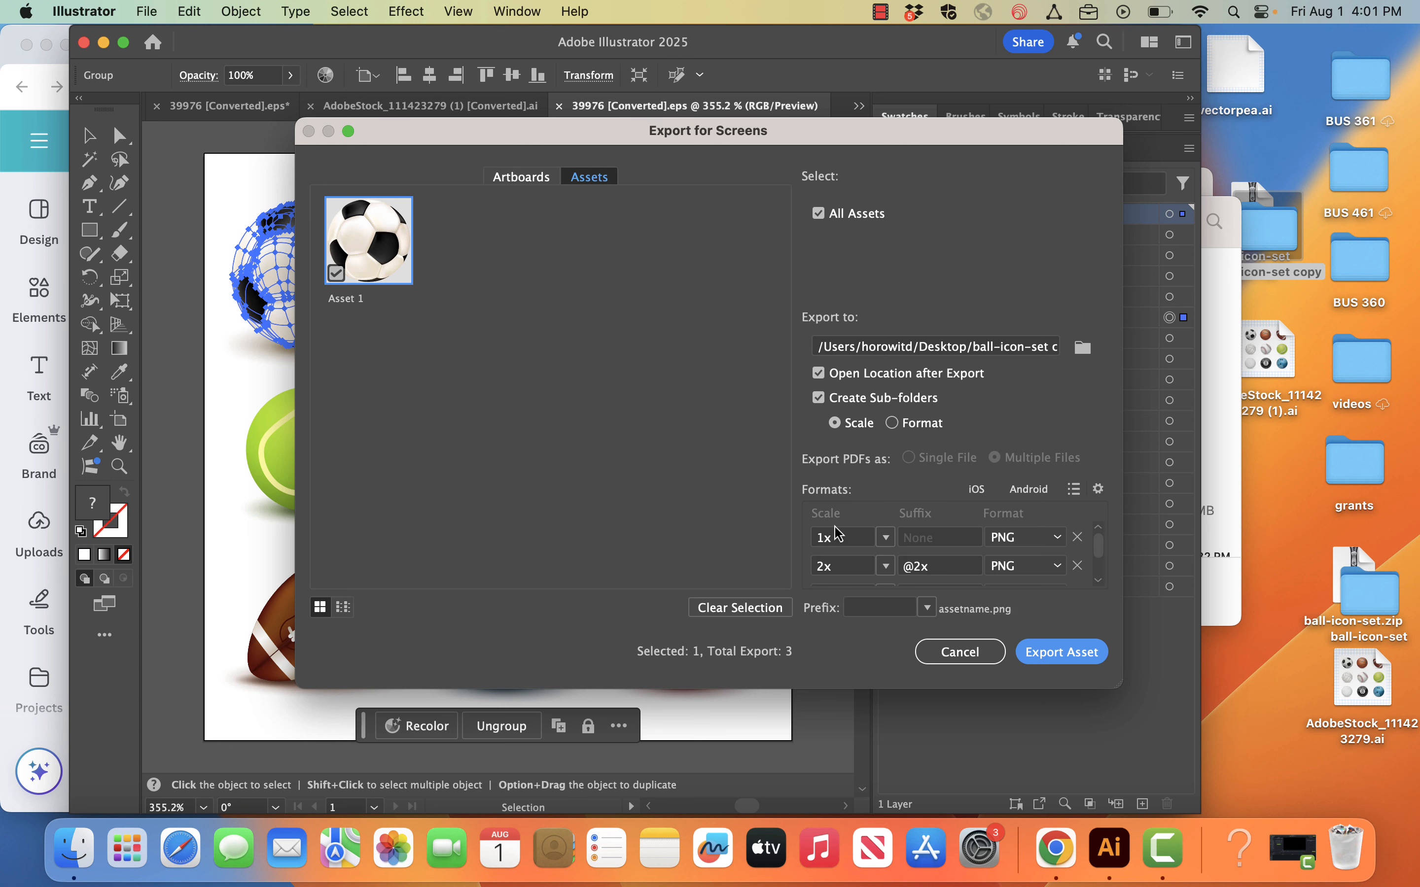
{"action": "left_click", "coordinate": [887, 567]}
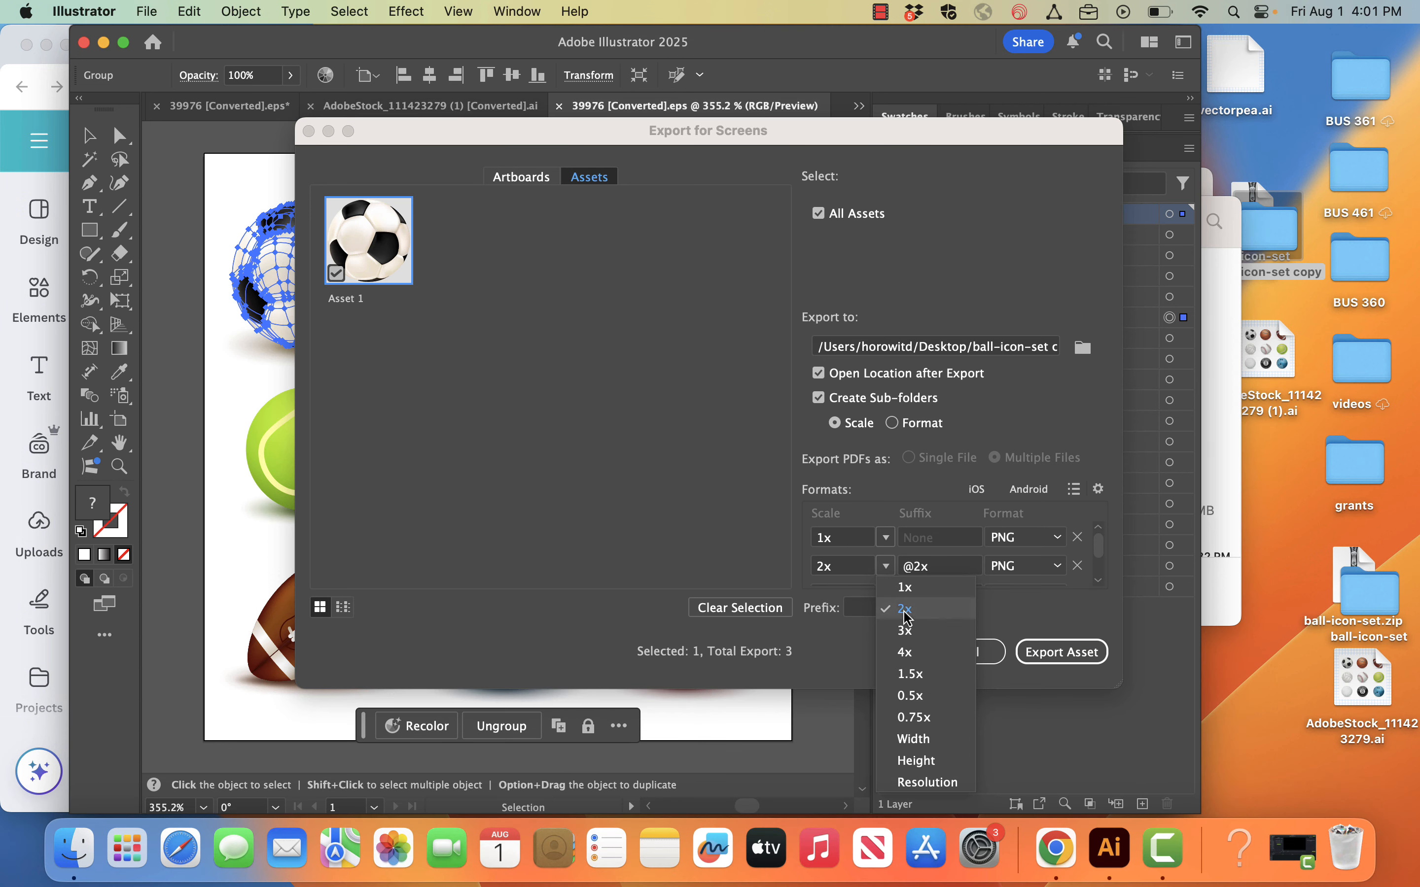
{"action": "left_click", "coordinate": [915, 653]}
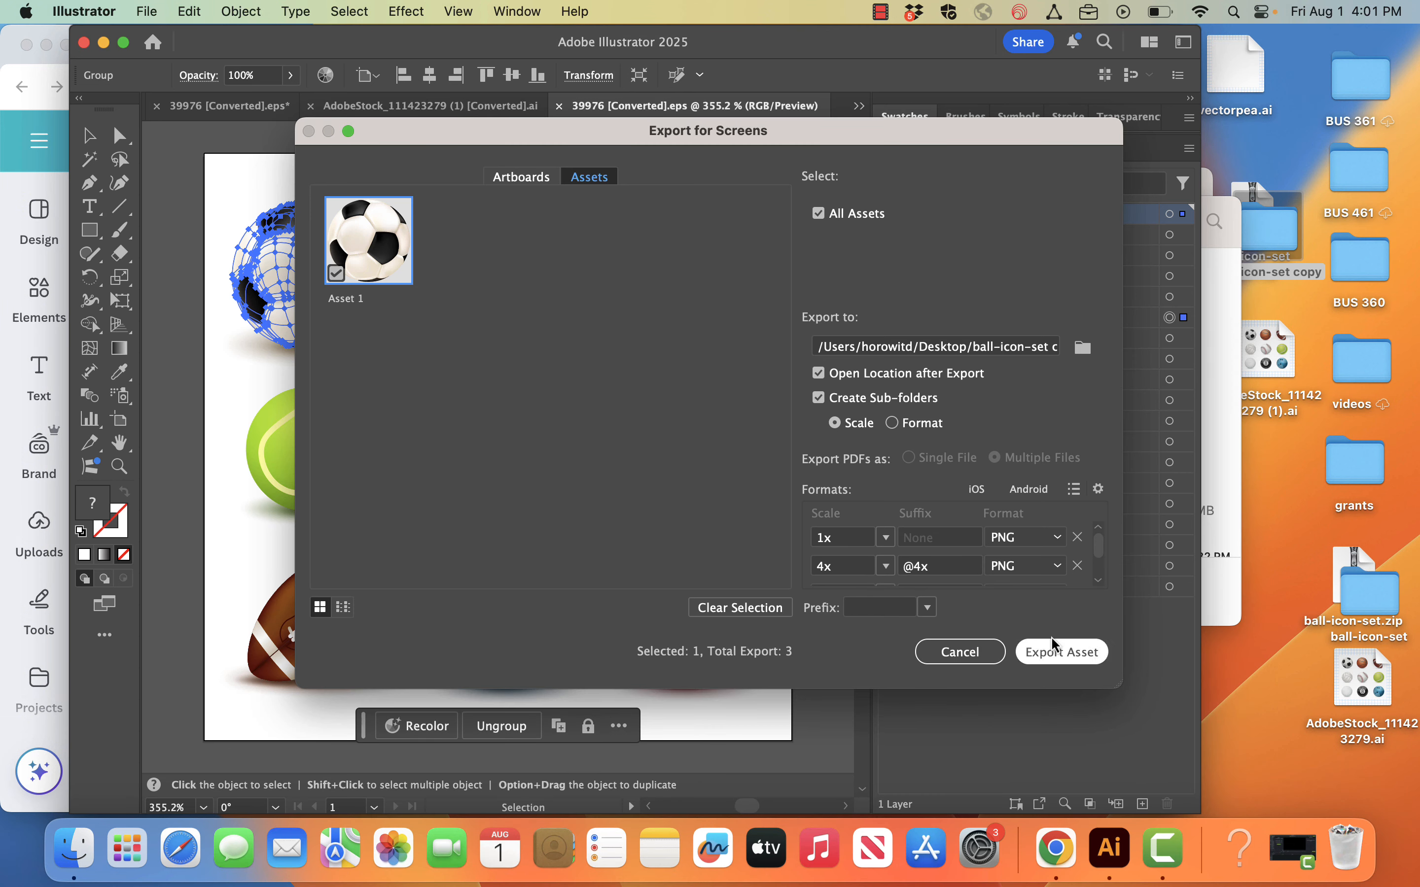
{"action": "left_click", "coordinate": [1043, 662]}
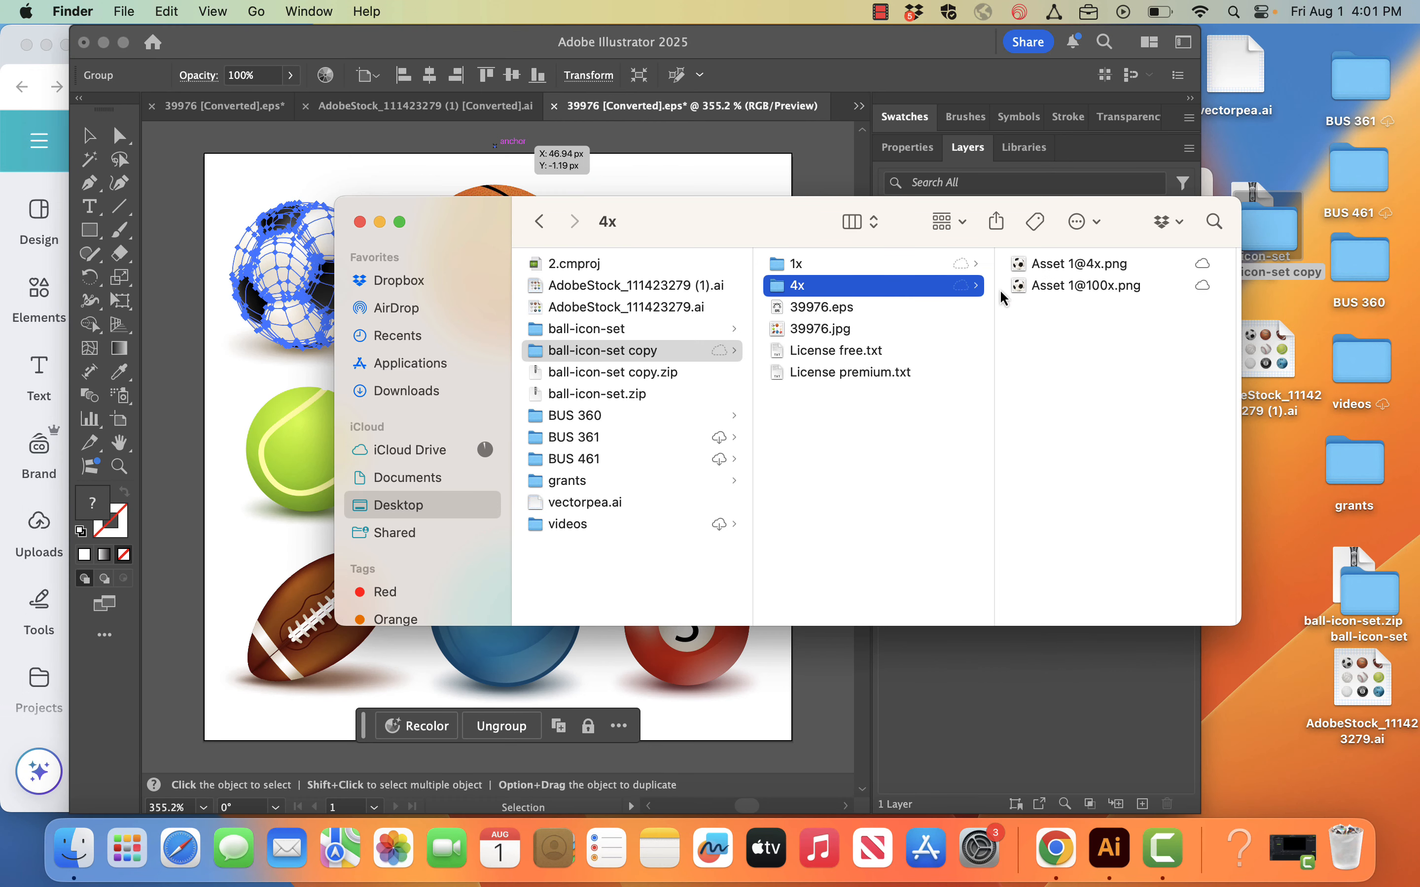
{"action": "left_click", "coordinate": [1038, 287]}
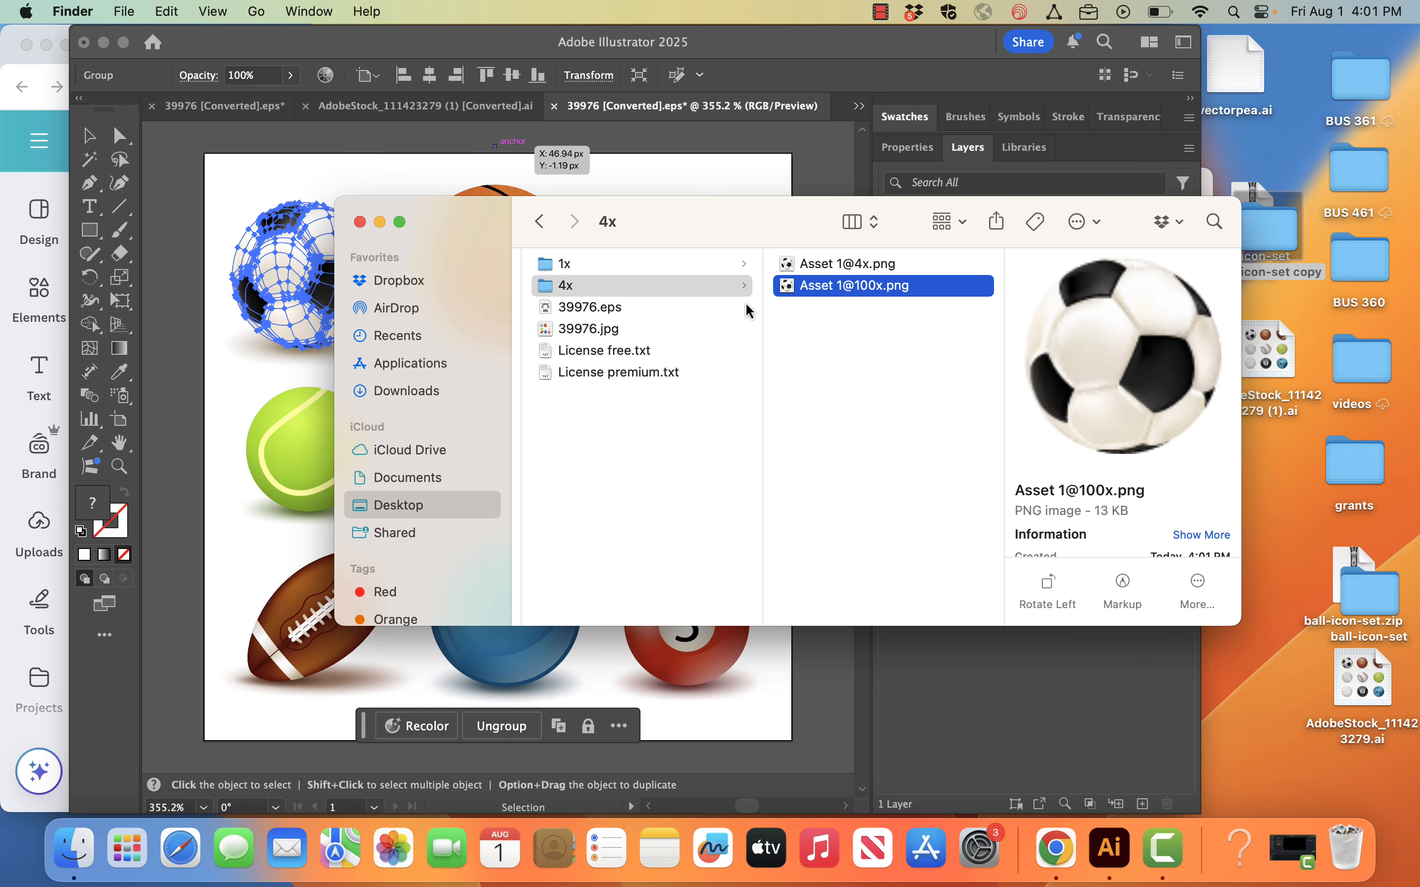
{"action": "left_click", "coordinate": [839, 289]}
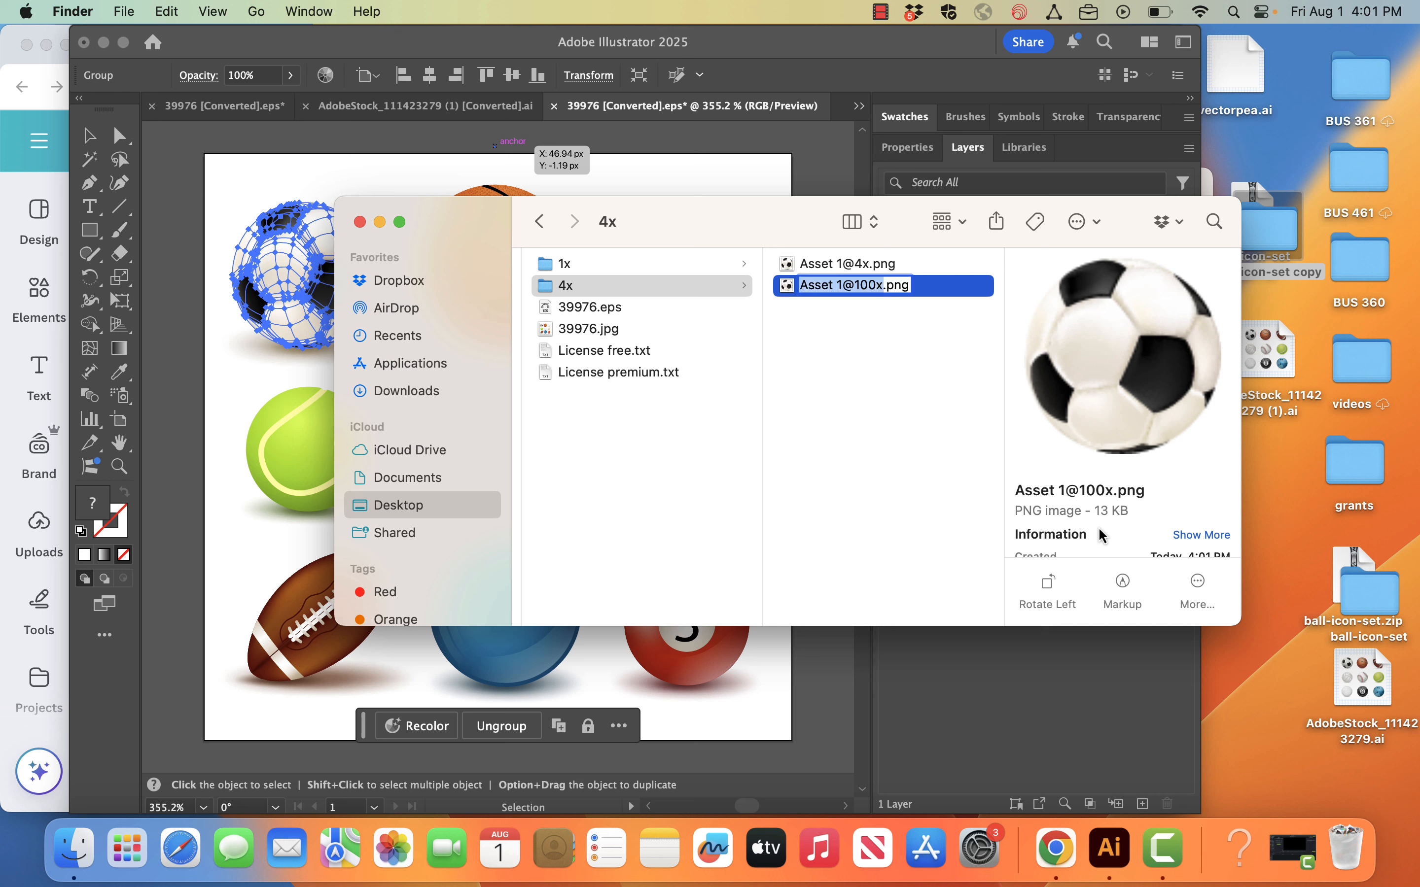
{"action": "left_click_drag", "start_coordinate": [787, 287], "coordinate": [1241, 509]}
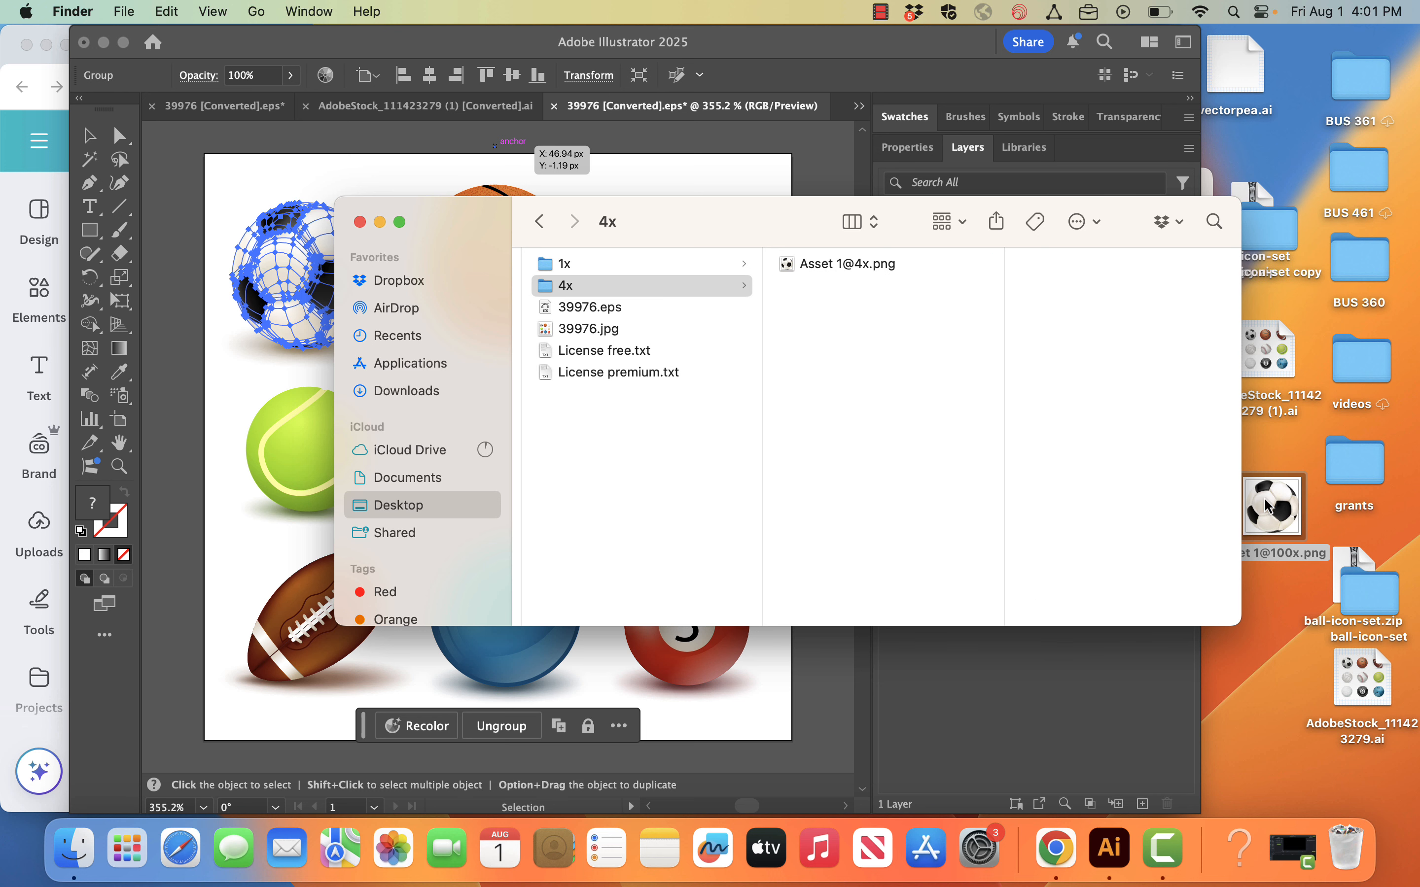
{"action": "left_click", "coordinate": [109, 44]}
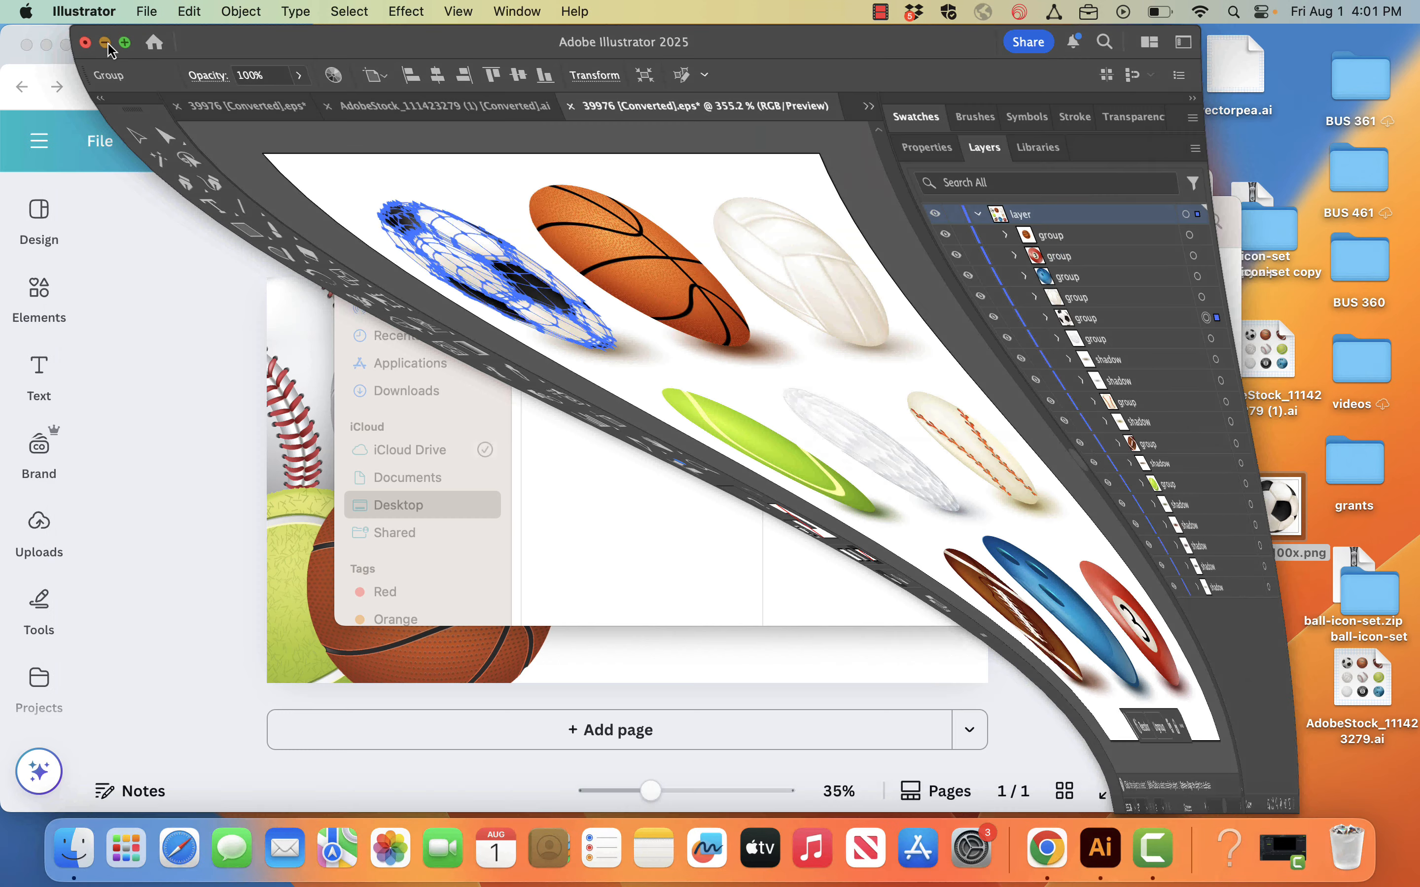
{"action": "left_click", "coordinate": [360, 222]}
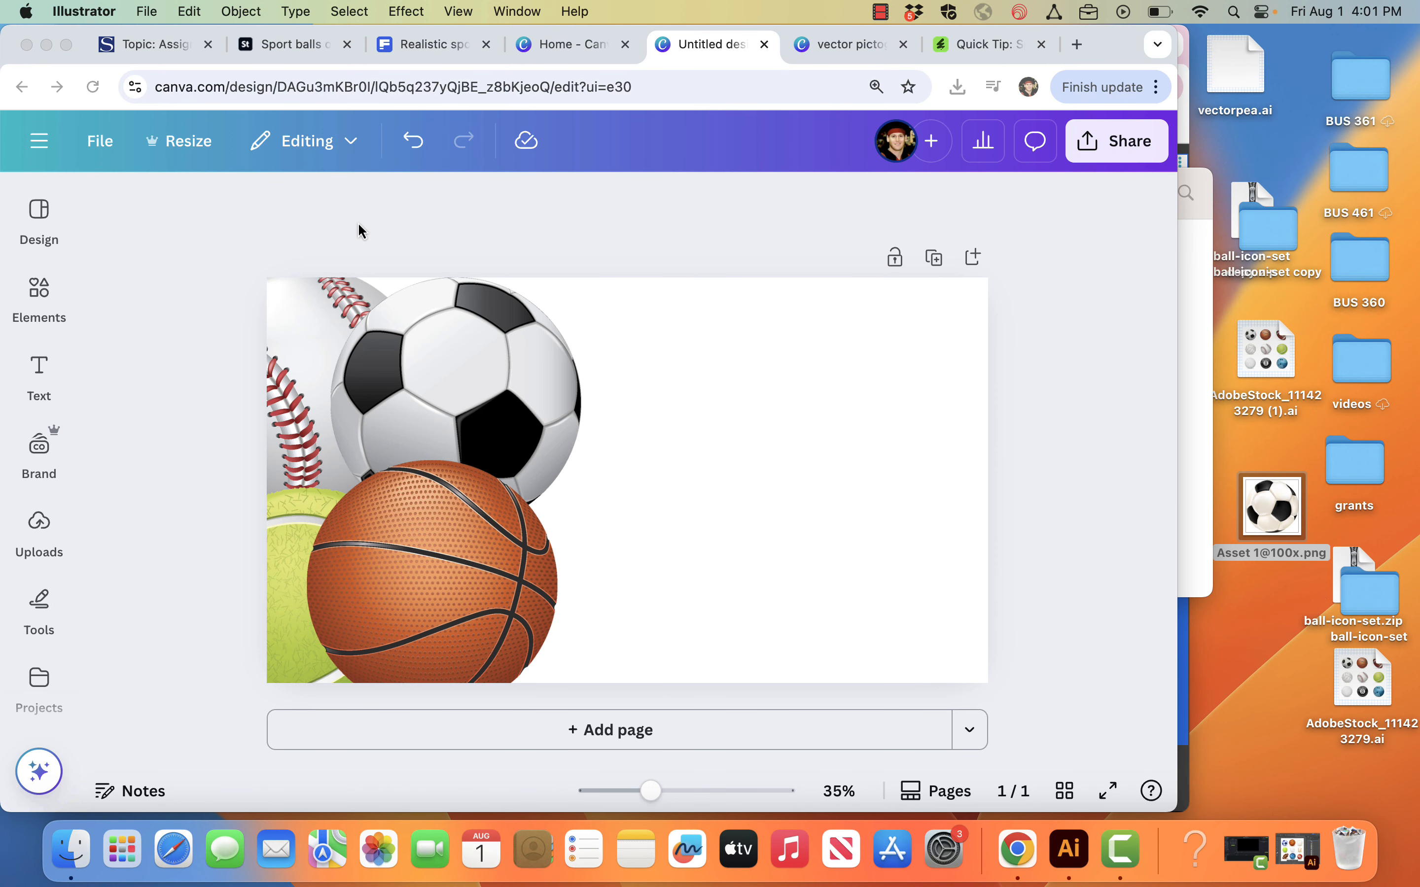
{"action": "left_click_drag", "start_coordinate": [1276, 516], "coordinate": [757, 484]}
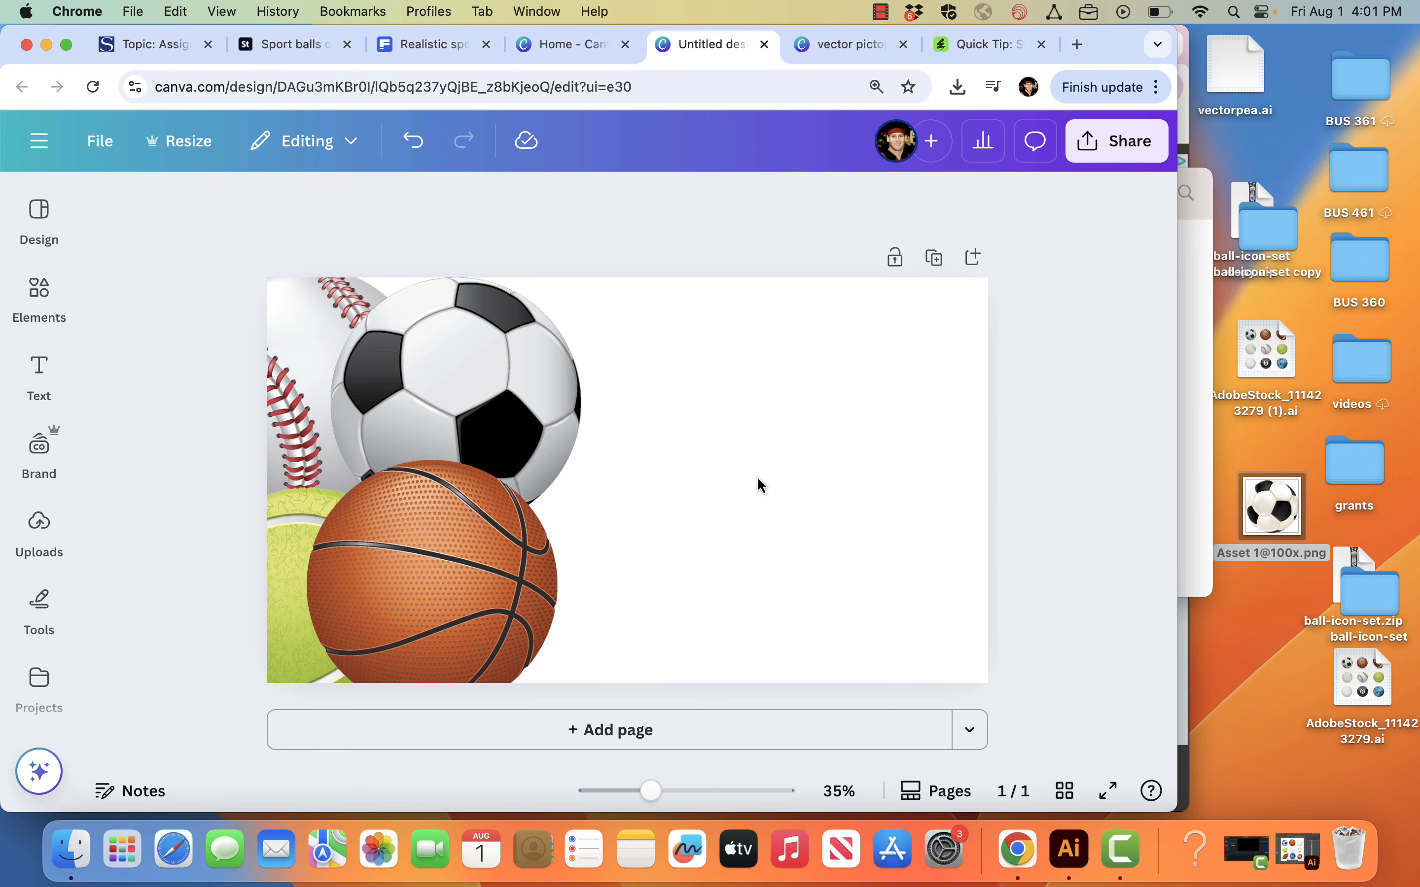
{"action": "left_click_drag", "start_coordinate": [662, 492], "coordinate": [850, 493]}
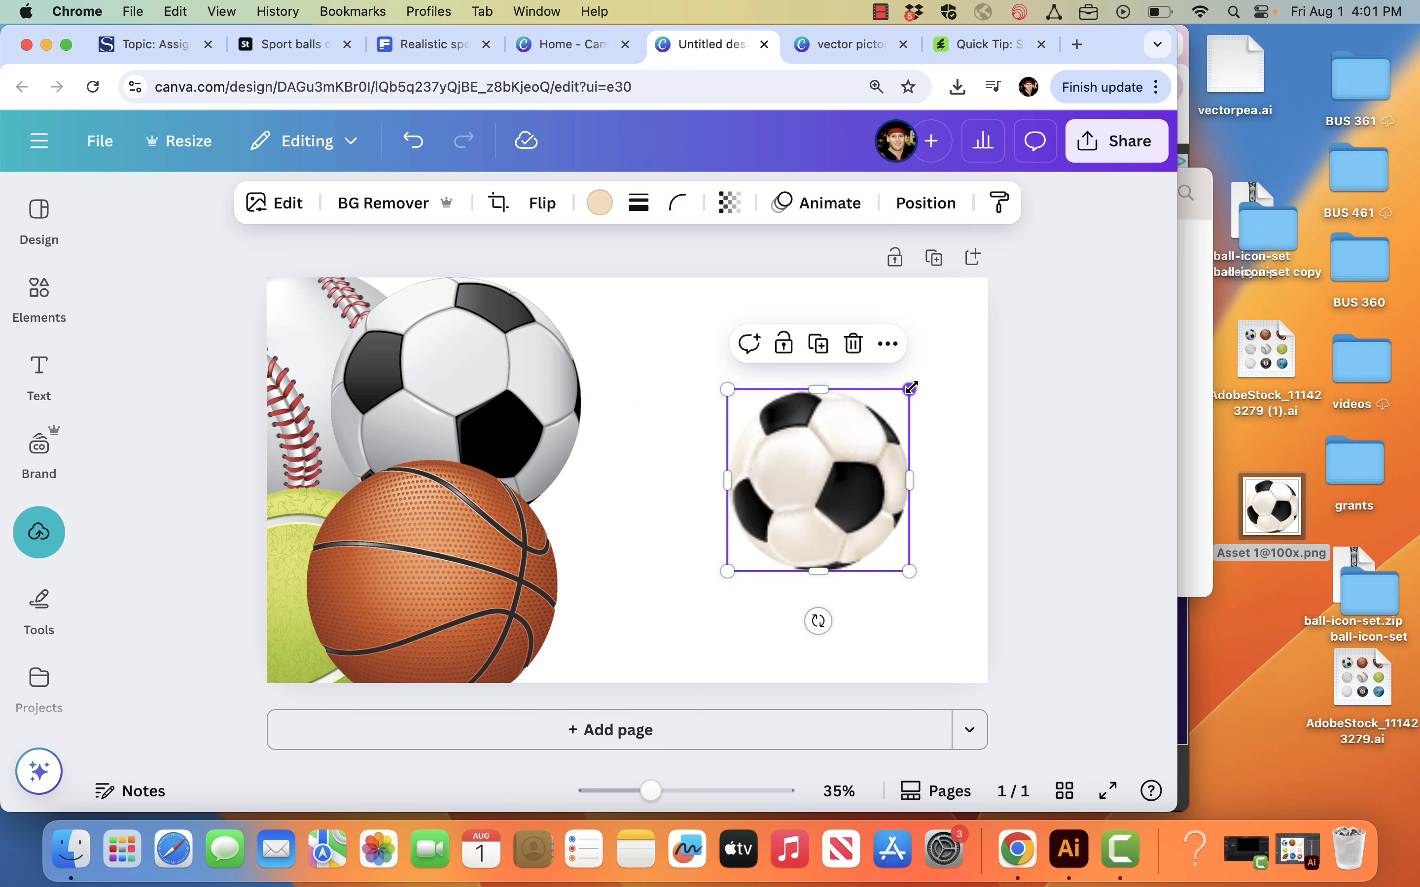
{"action": "left_click_drag", "start_coordinate": [909, 389], "coordinate": [870, 429]}
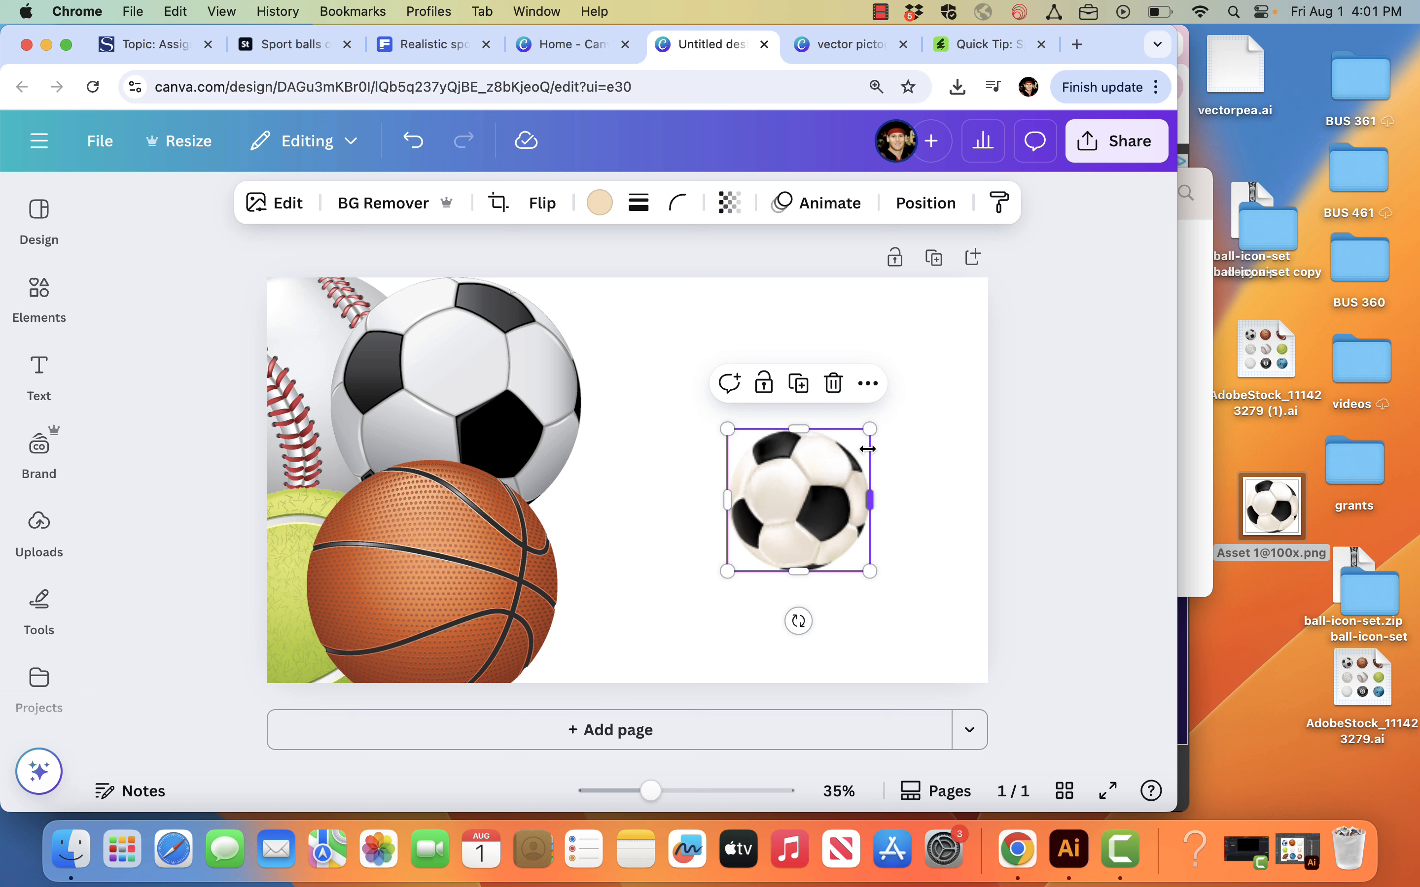
{"action": "left_click", "coordinate": [1186, 780]}
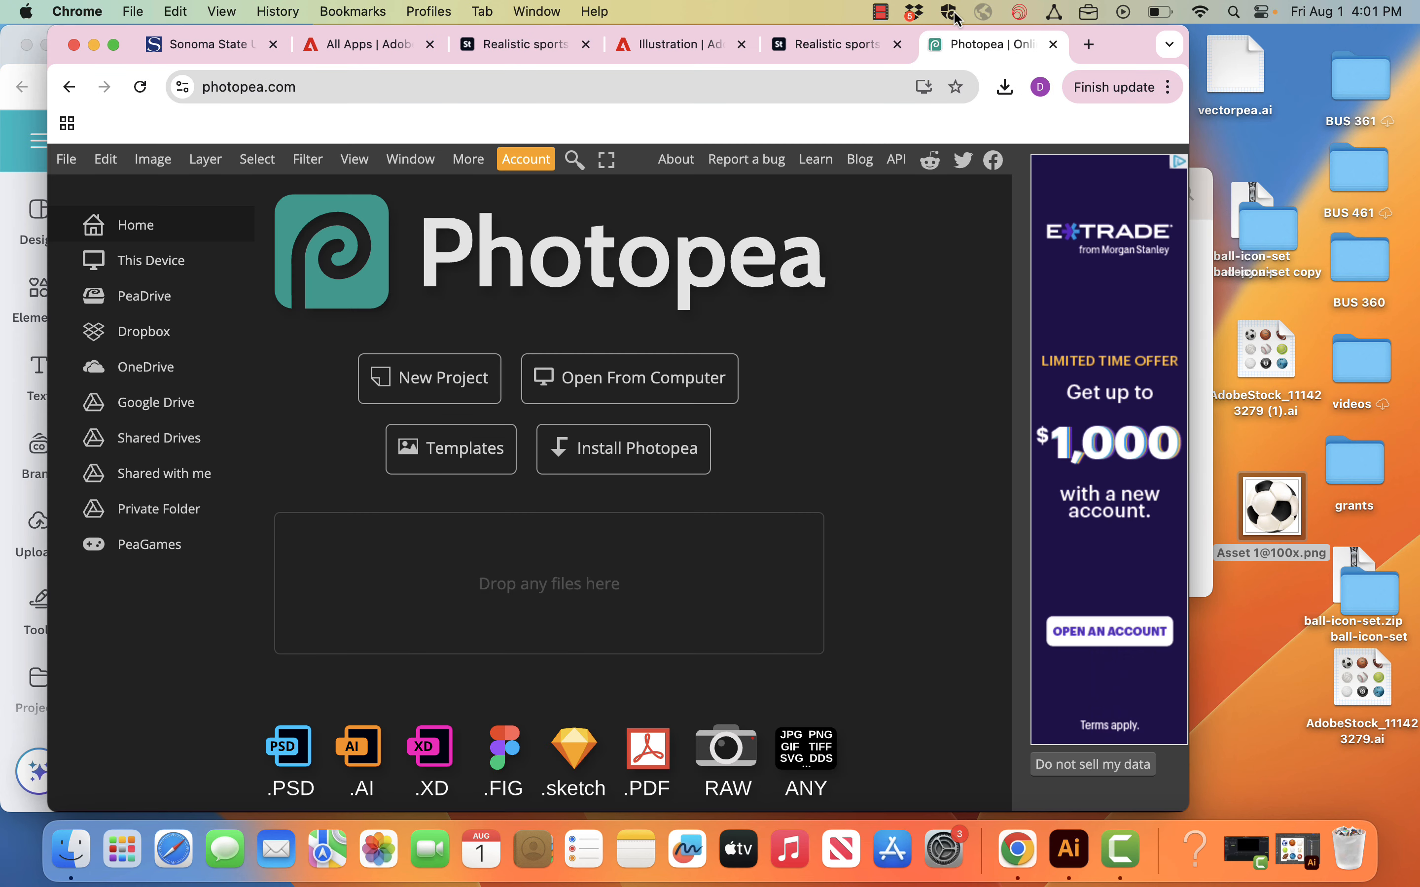
{"action": "left_click", "coordinate": [1071, 848]}
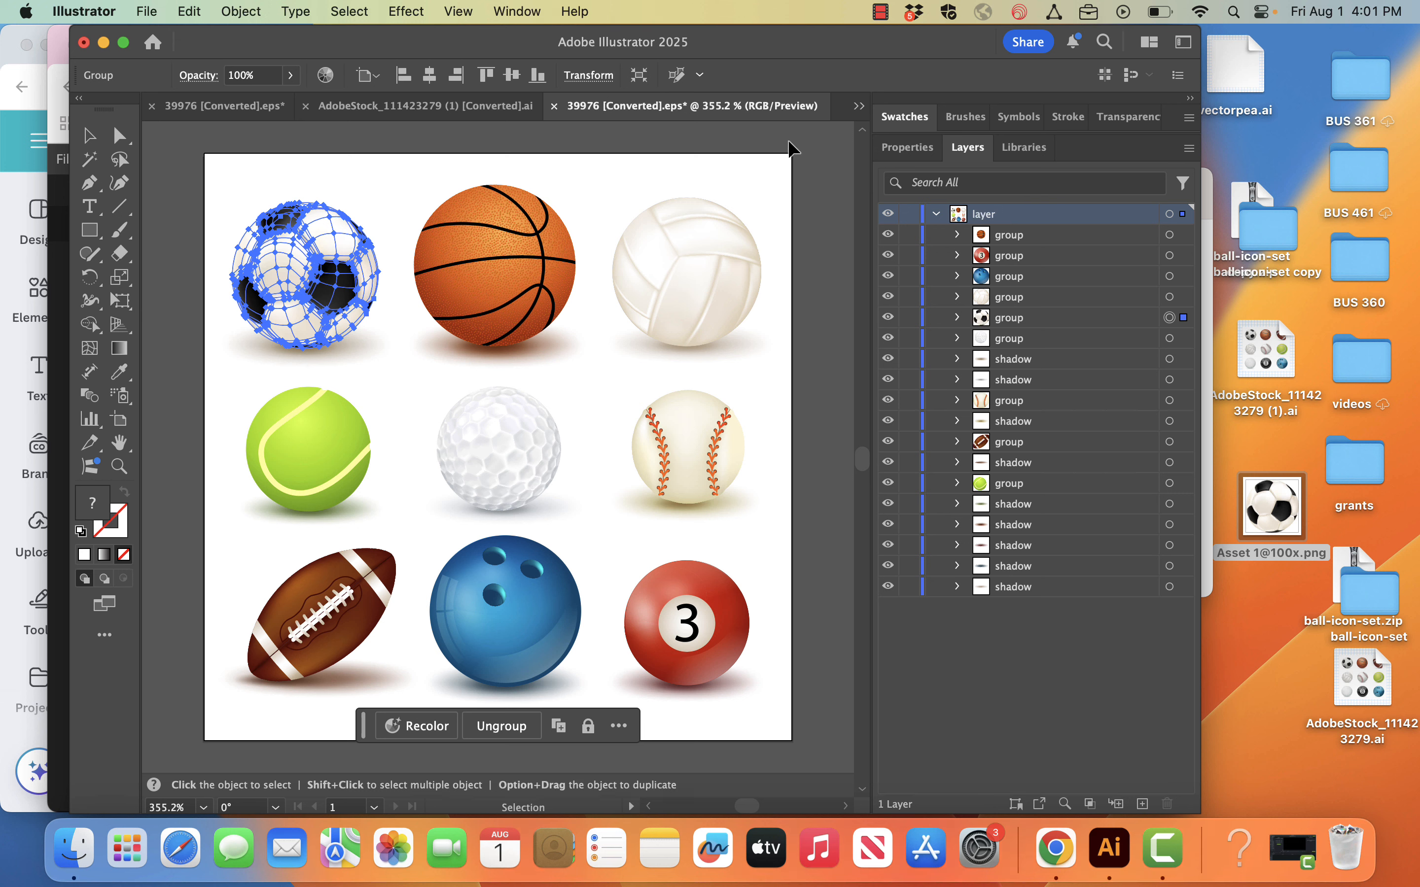
{"action": "left_click", "coordinate": [761, 141]}
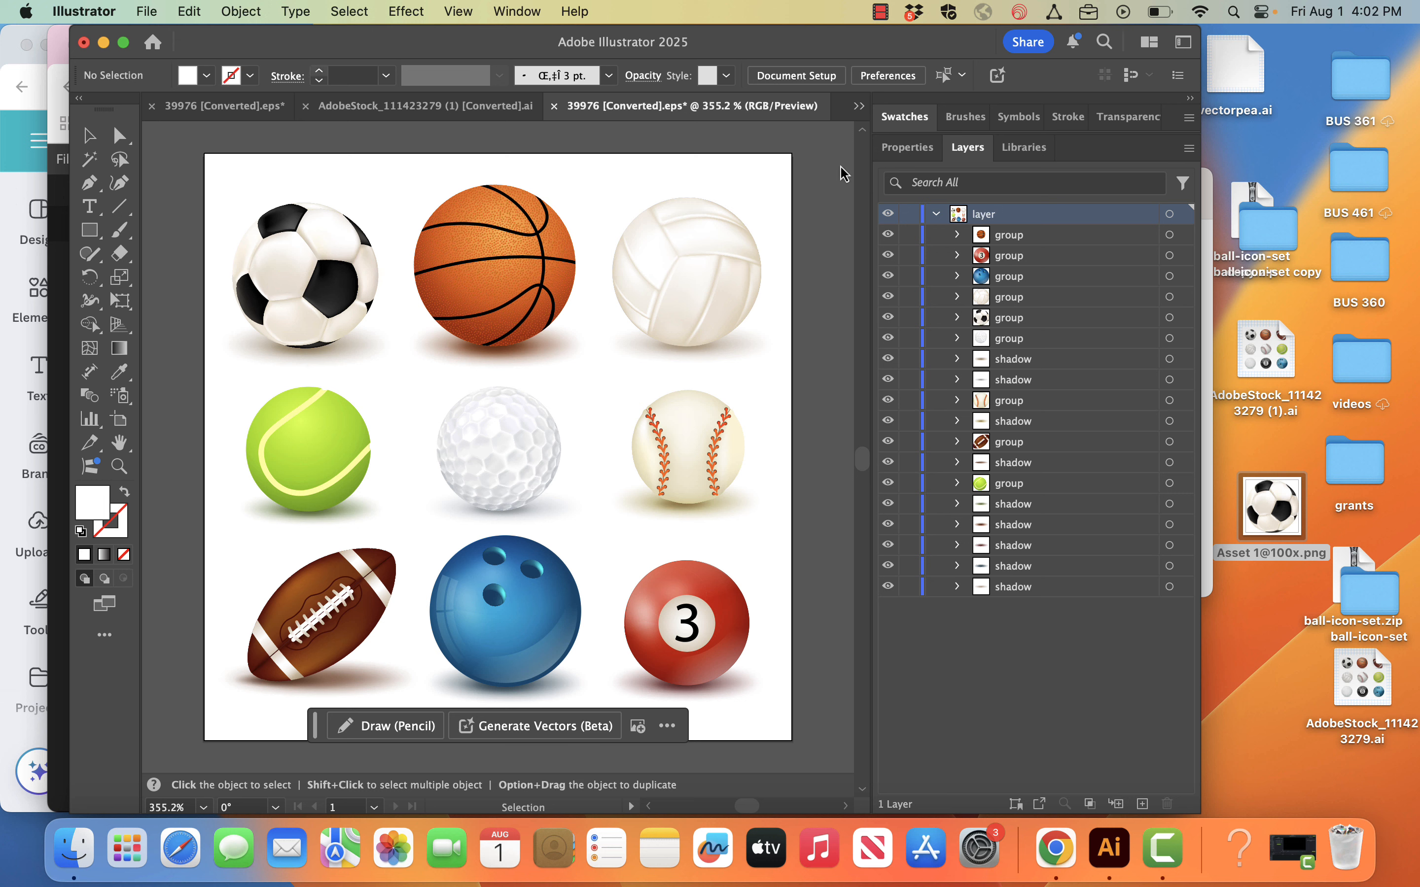
{"action": "left_click", "coordinate": [103, 42]}
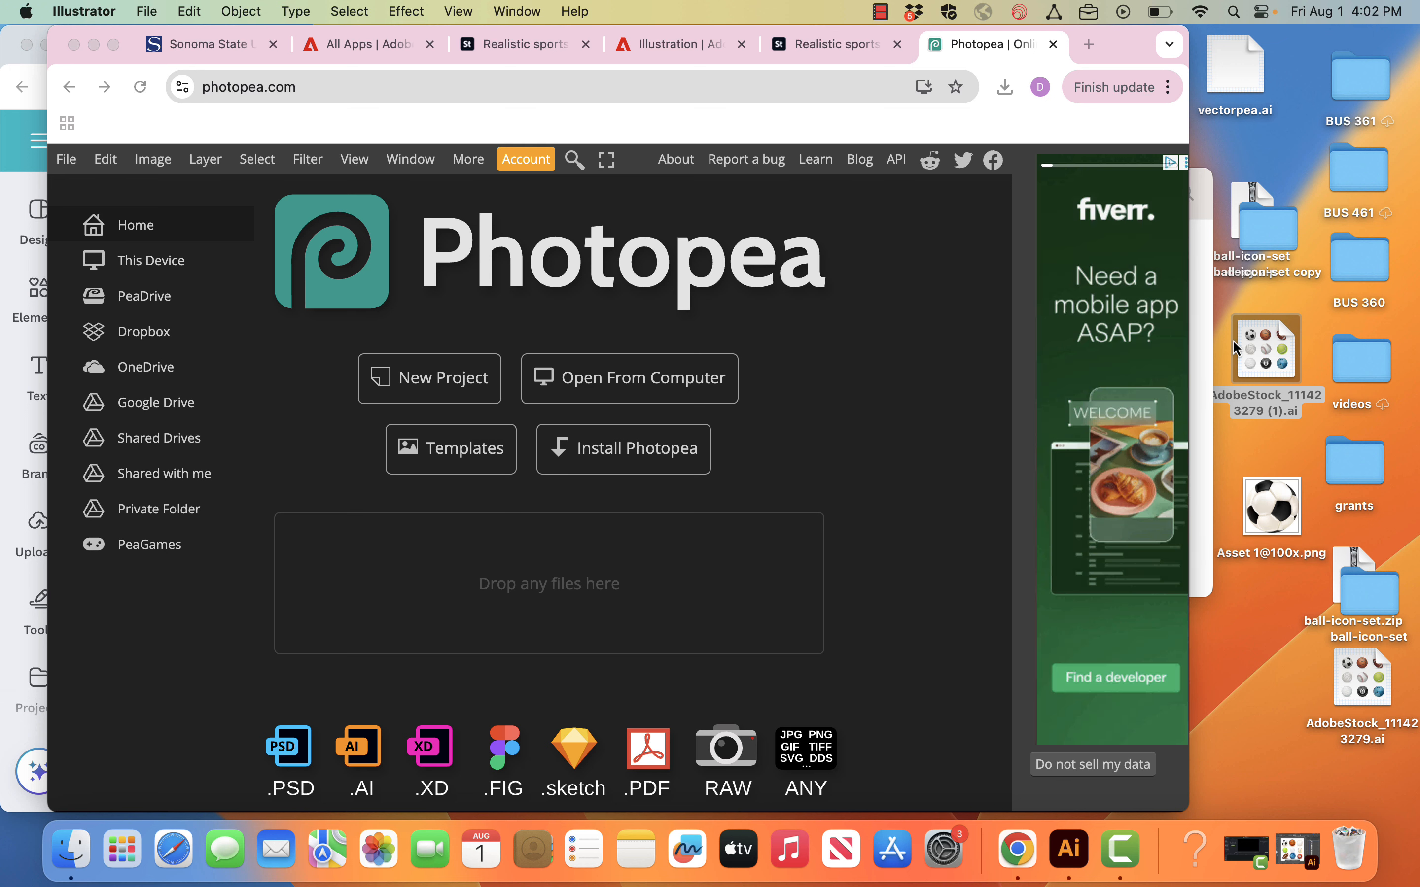
{"action": "left_click_drag", "start_coordinate": [1260, 346], "coordinate": [753, 335]}
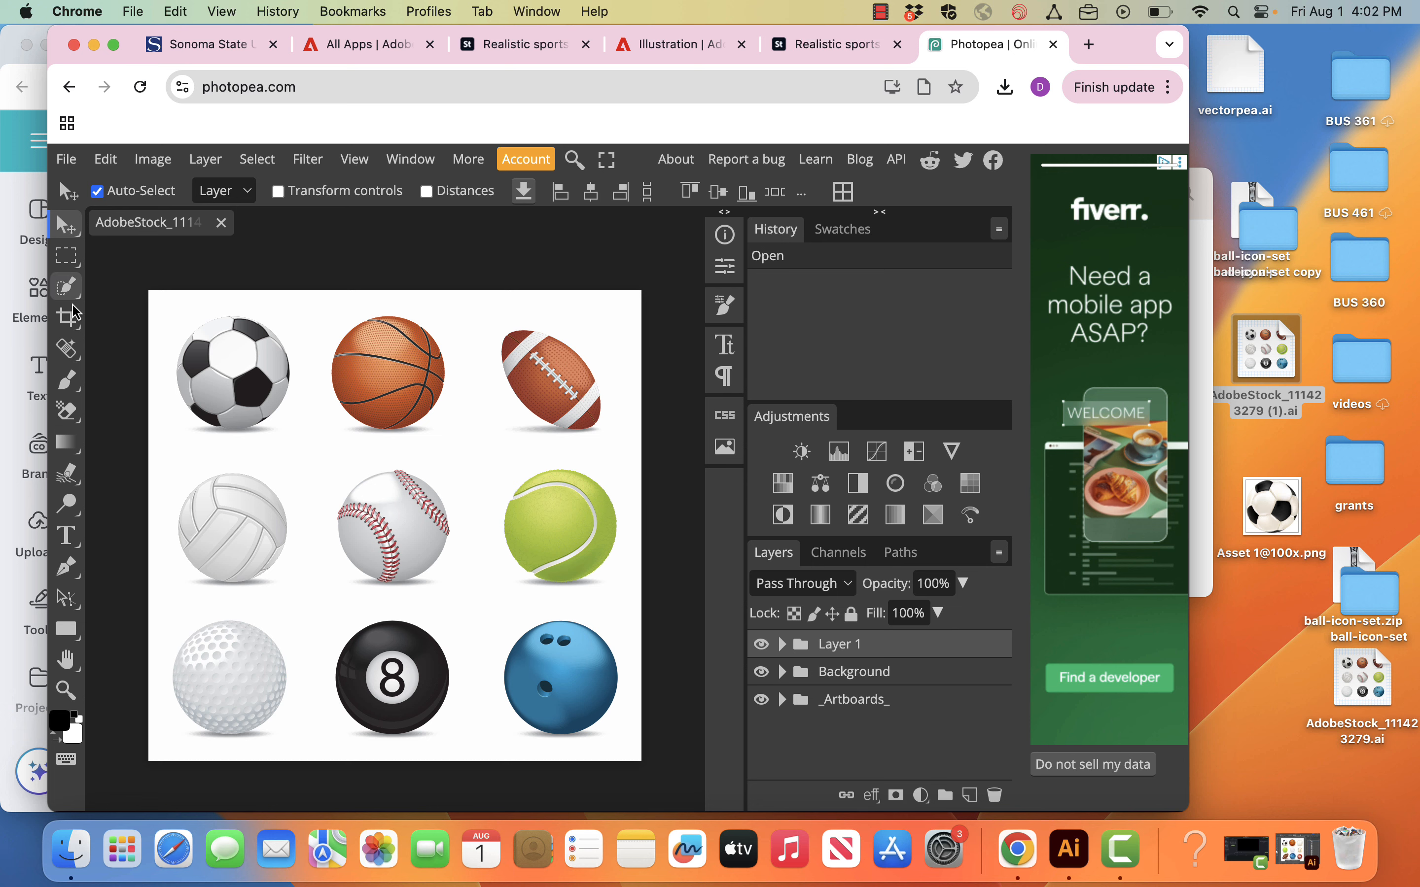
Step: Crop the image to about 342 × 336 px around the soccer ball and hide the Background and _Artboards_ folders
{"action": "left_click", "coordinate": [68, 320]}
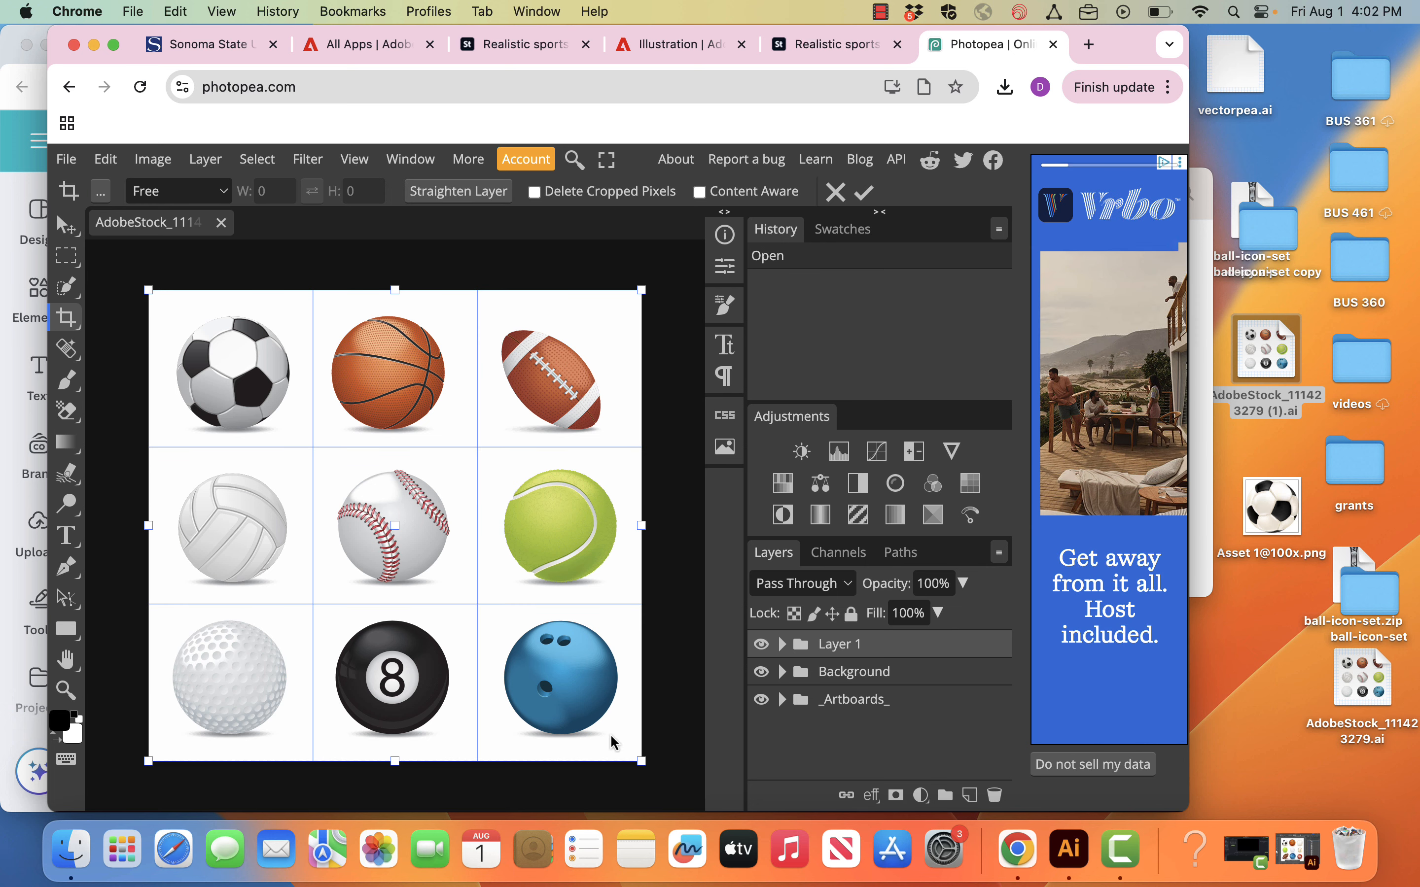
{"action": "left_click_drag", "start_coordinate": [642, 762], "coordinate": [317, 456]}
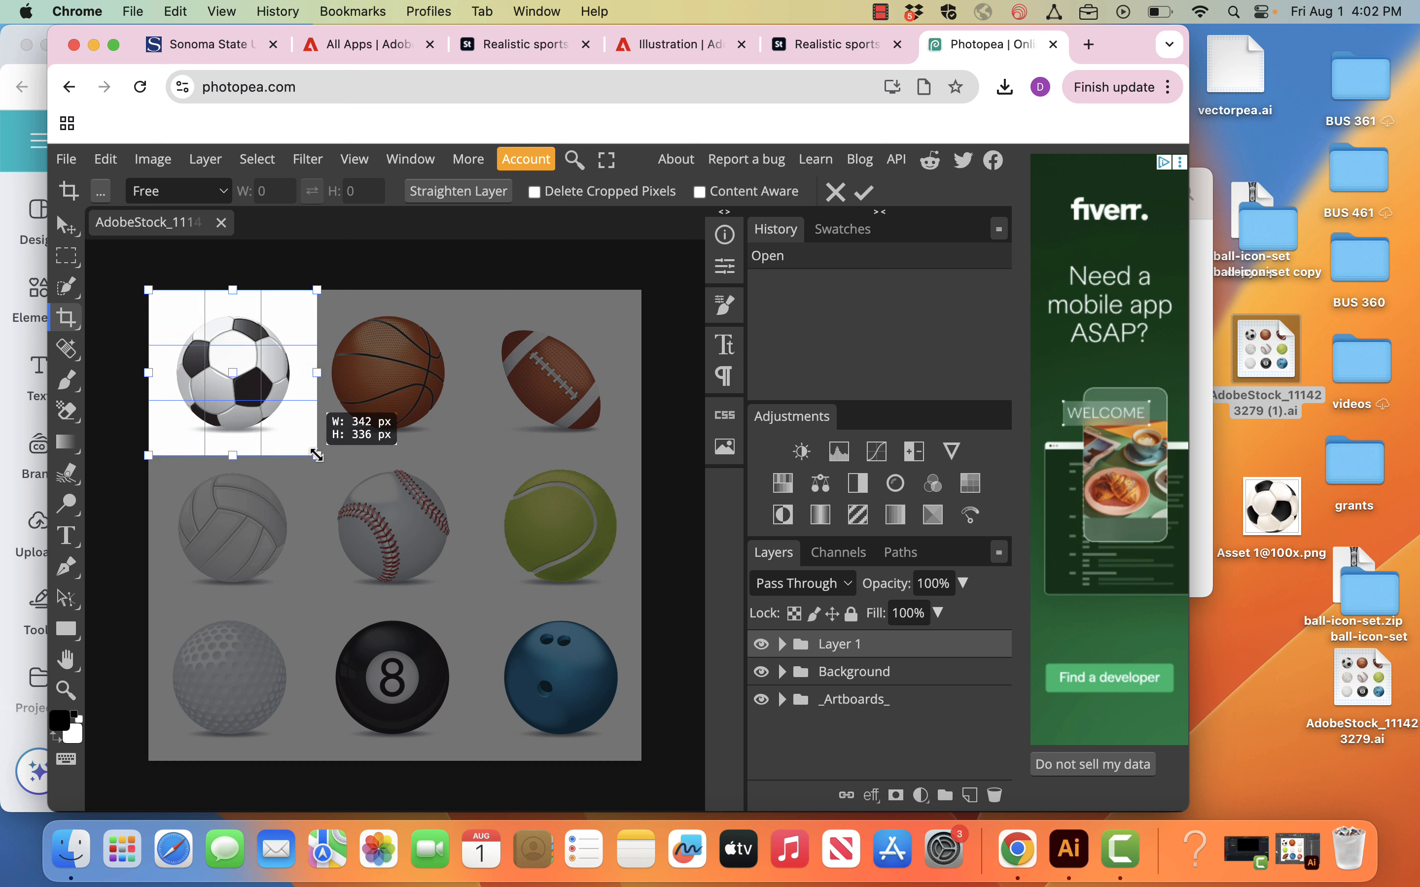
{"action": "left_click_drag", "start_coordinate": [317, 456], "coordinate": [317, 456]}
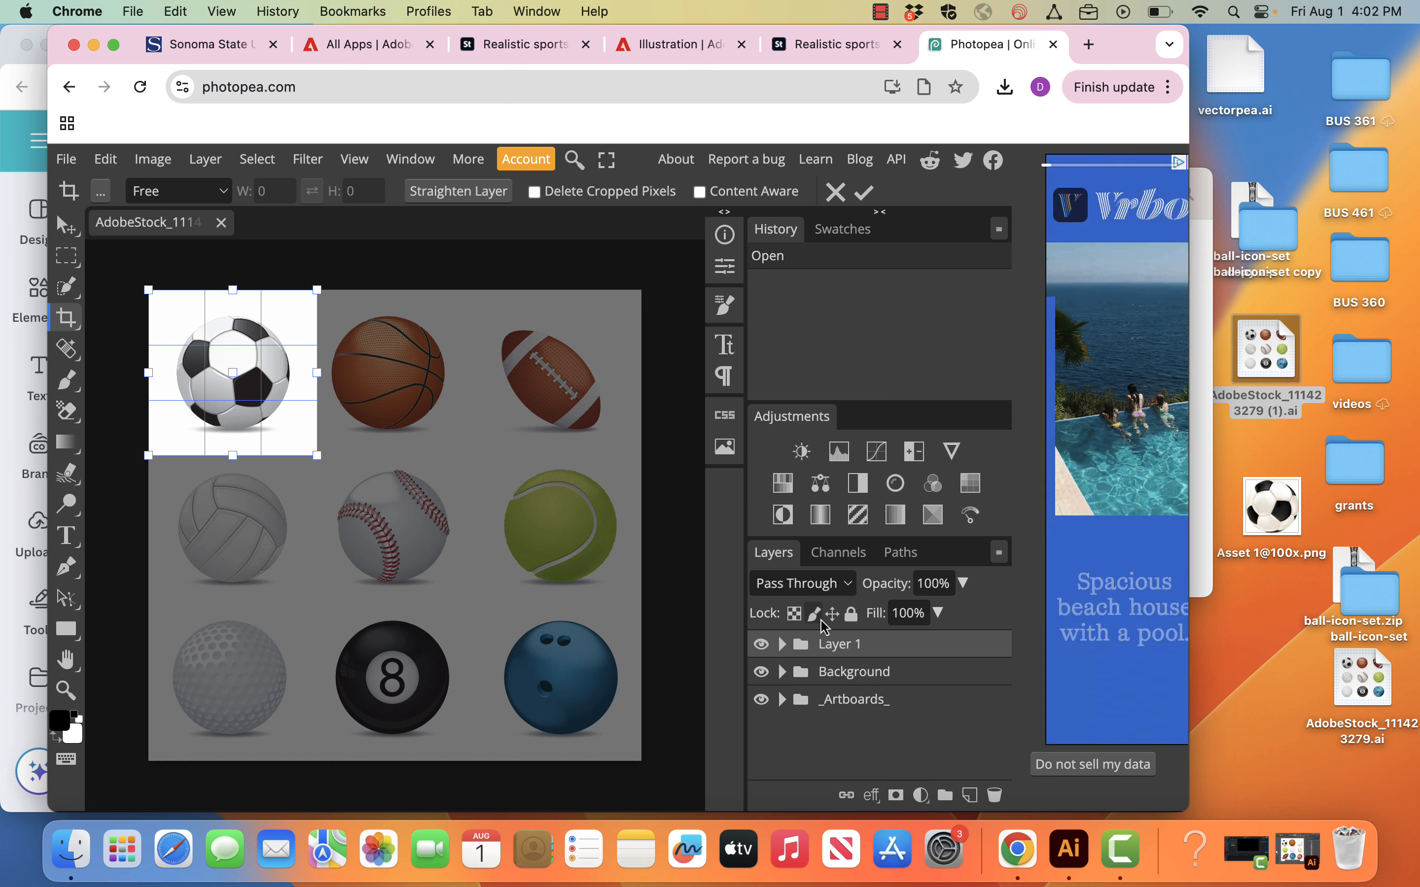
{"action": "left_click", "coordinate": [761, 672]}
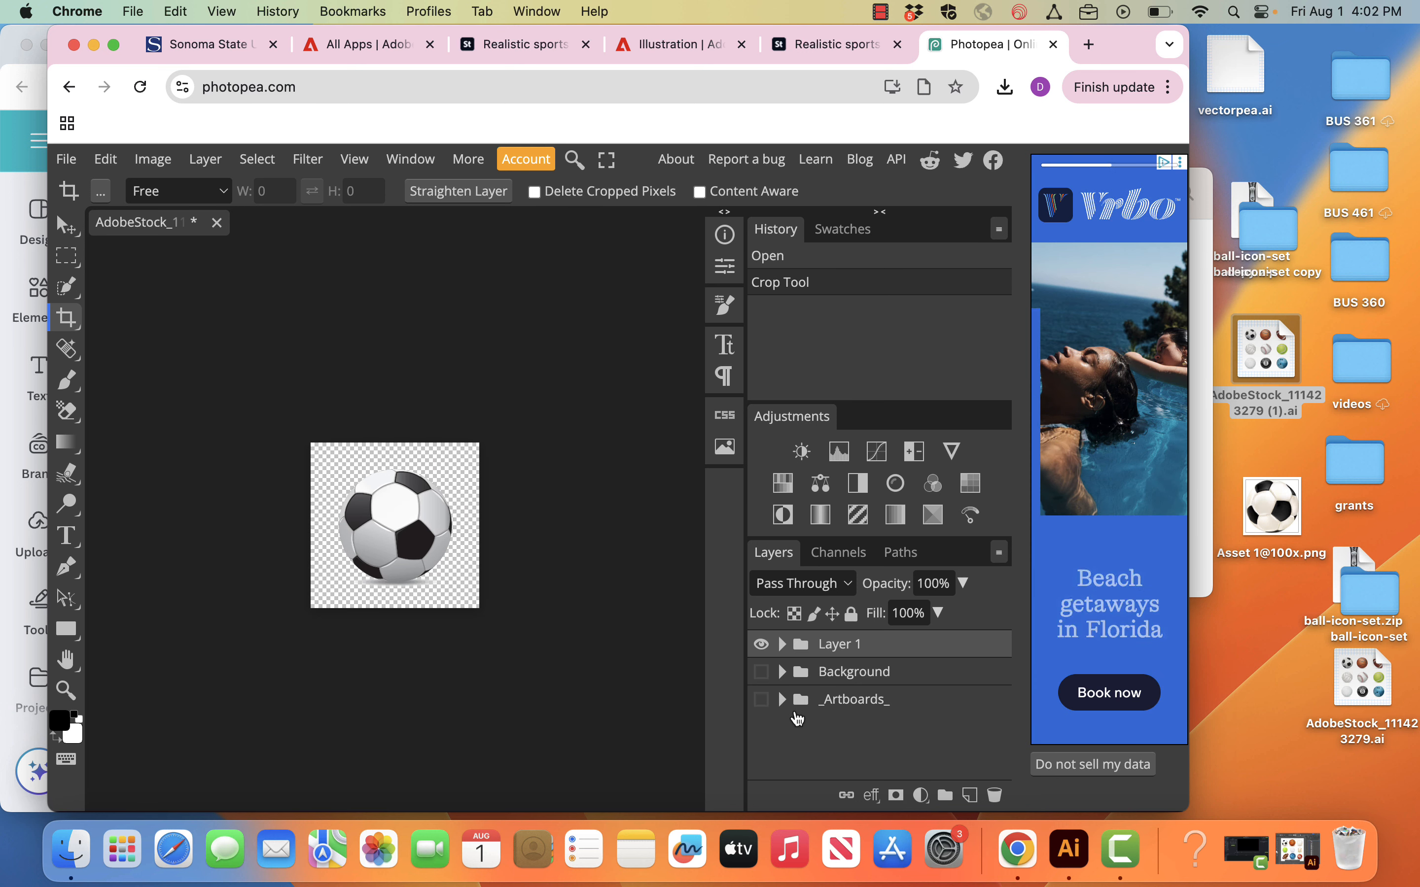
Step: Expand Layer 1 to look through its ball groups, and close Photopea without saving the changes
{"action": "left_click", "coordinate": [793, 643]}
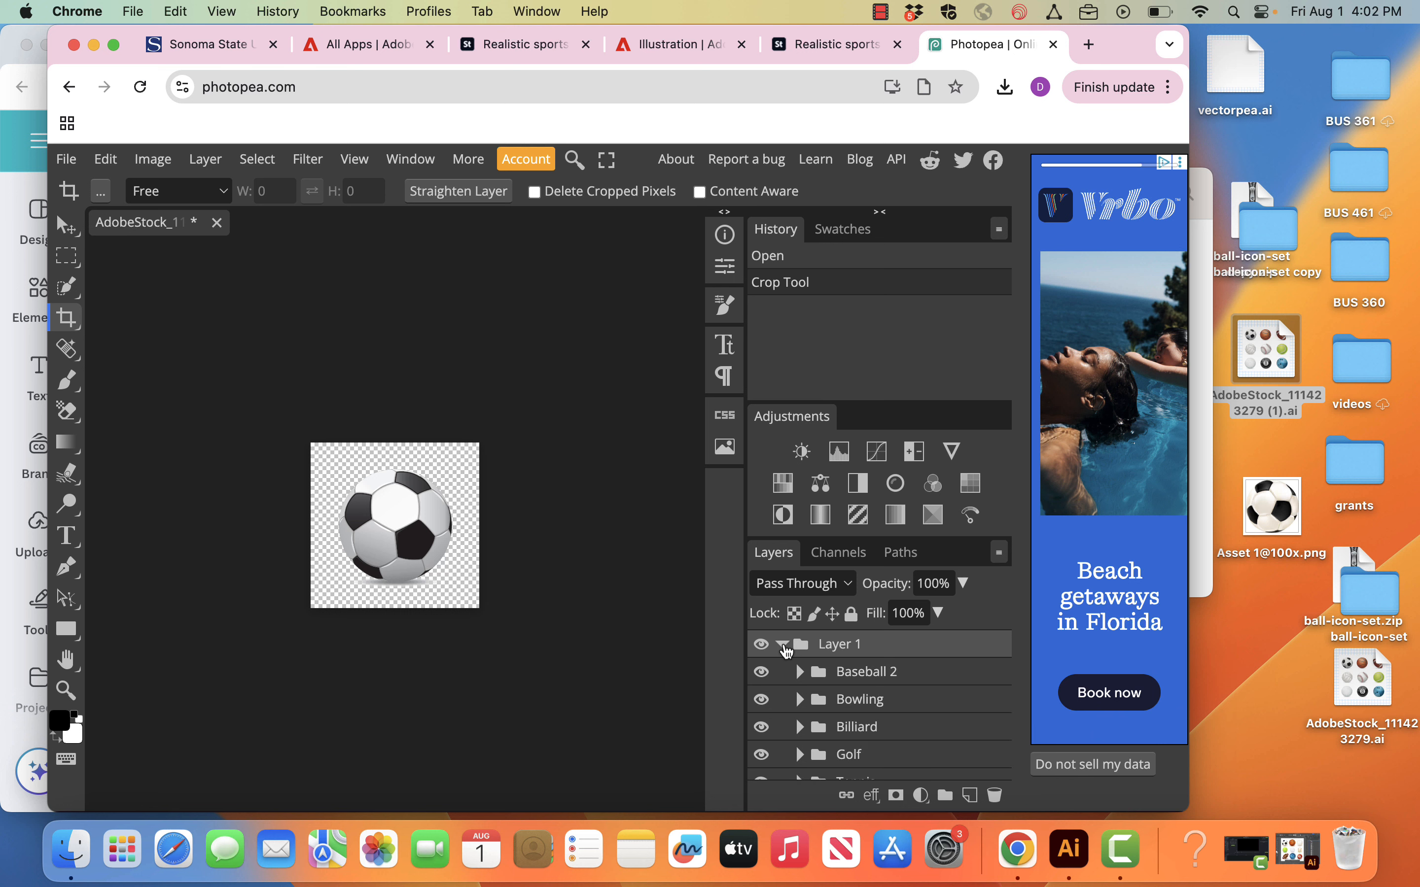
{"action": "scroll", "coordinate": [820, 745], "scroll_direction": "down", "scroll_amount": 1}
{"action": "scroll", "coordinate": [821, 751], "scroll_direction": "down", "scroll_amount": 6}
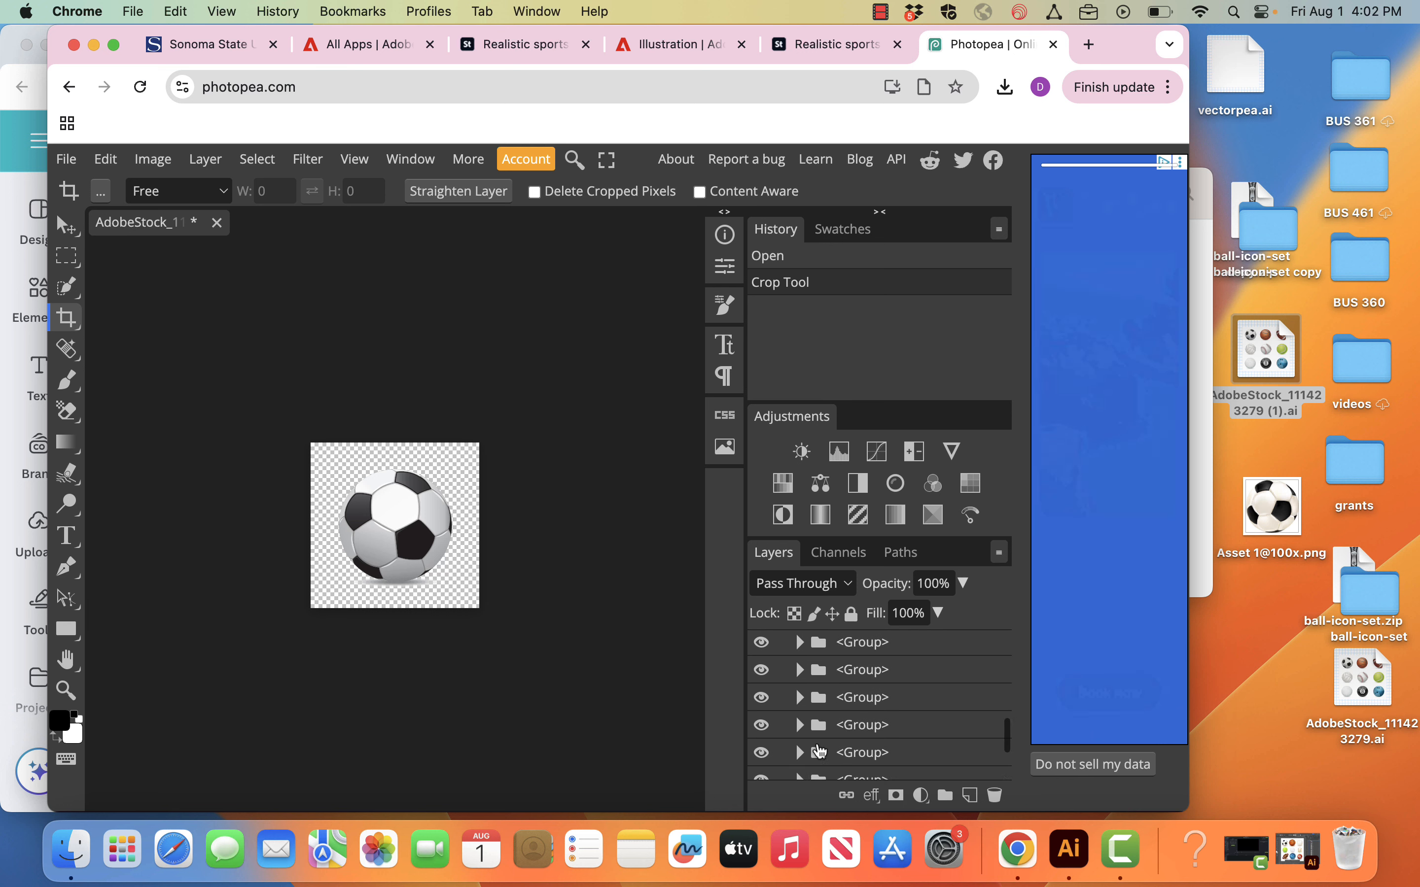
{"action": "scroll", "coordinate": [820, 751], "scroll_direction": "up", "scroll_amount": 7}
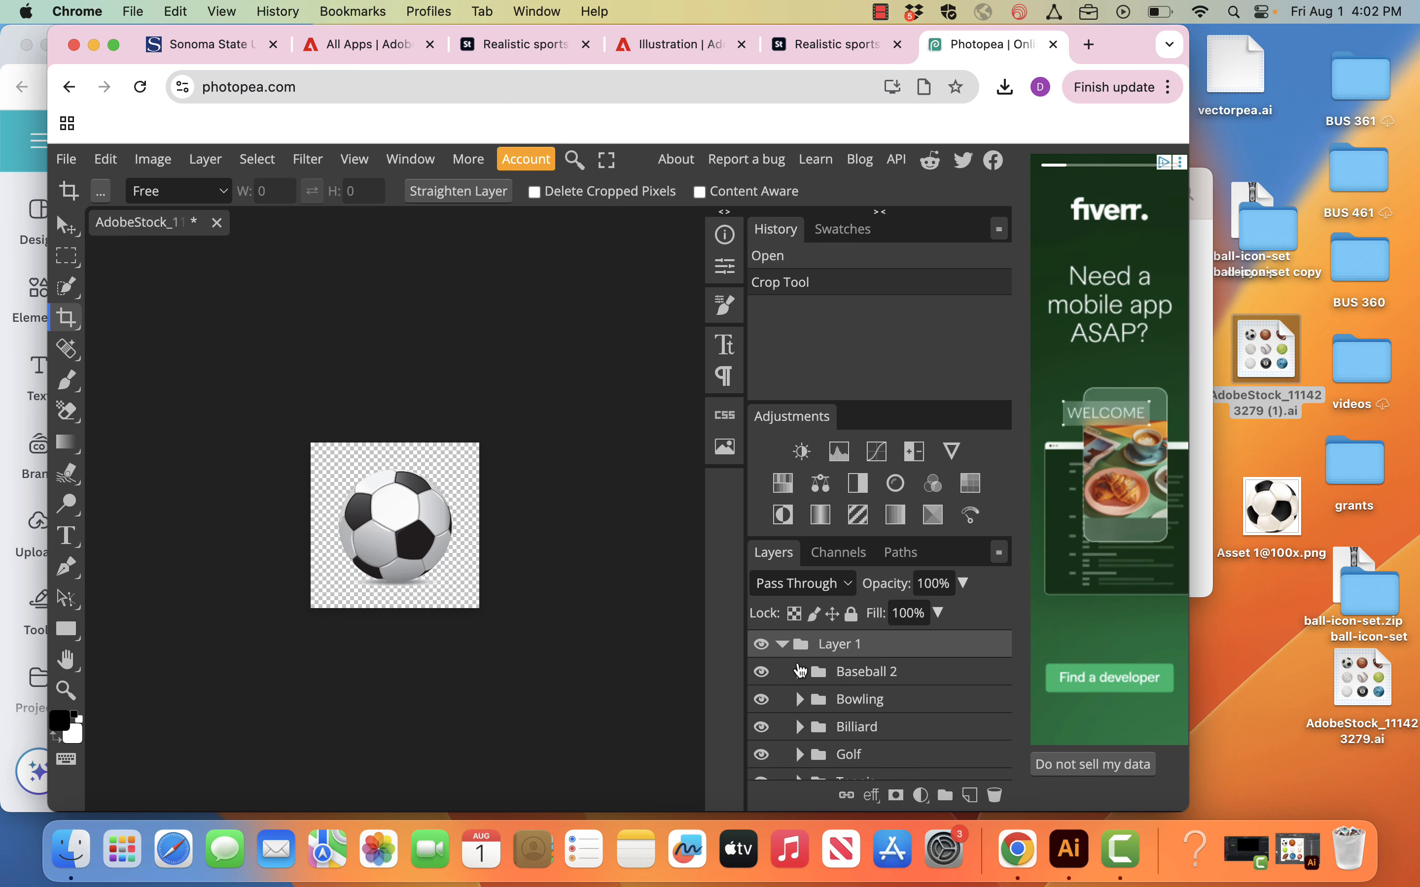
{"action": "scroll", "coordinate": [807, 726], "scroll_direction": "down", "scroll_amount": 2}
{"action": "scroll", "coordinate": [808, 723], "scroll_direction": "down", "scroll_amount": 5}
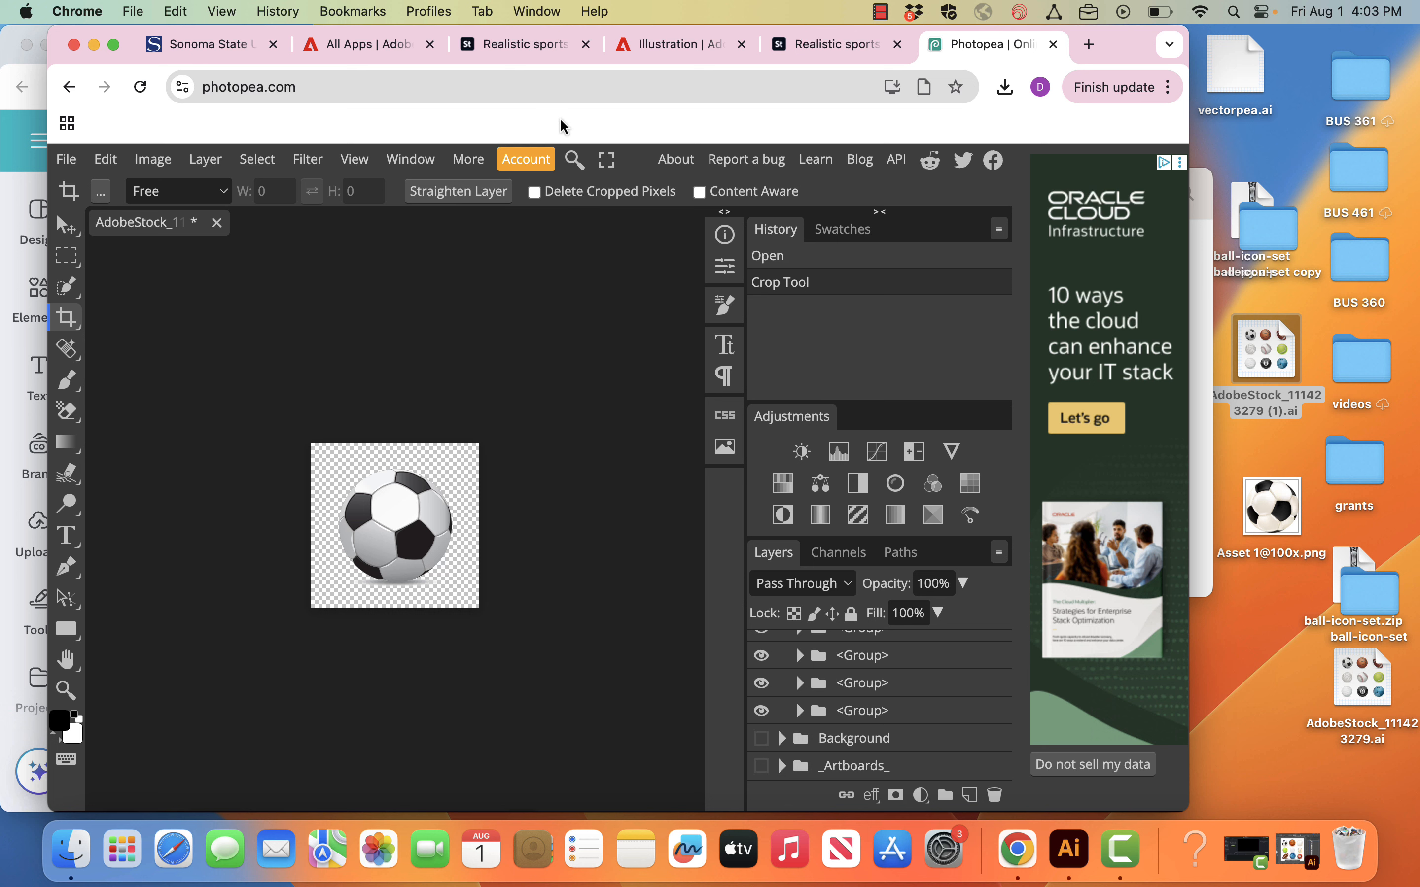
{"action": "left_click", "coordinate": [1052, 45]}
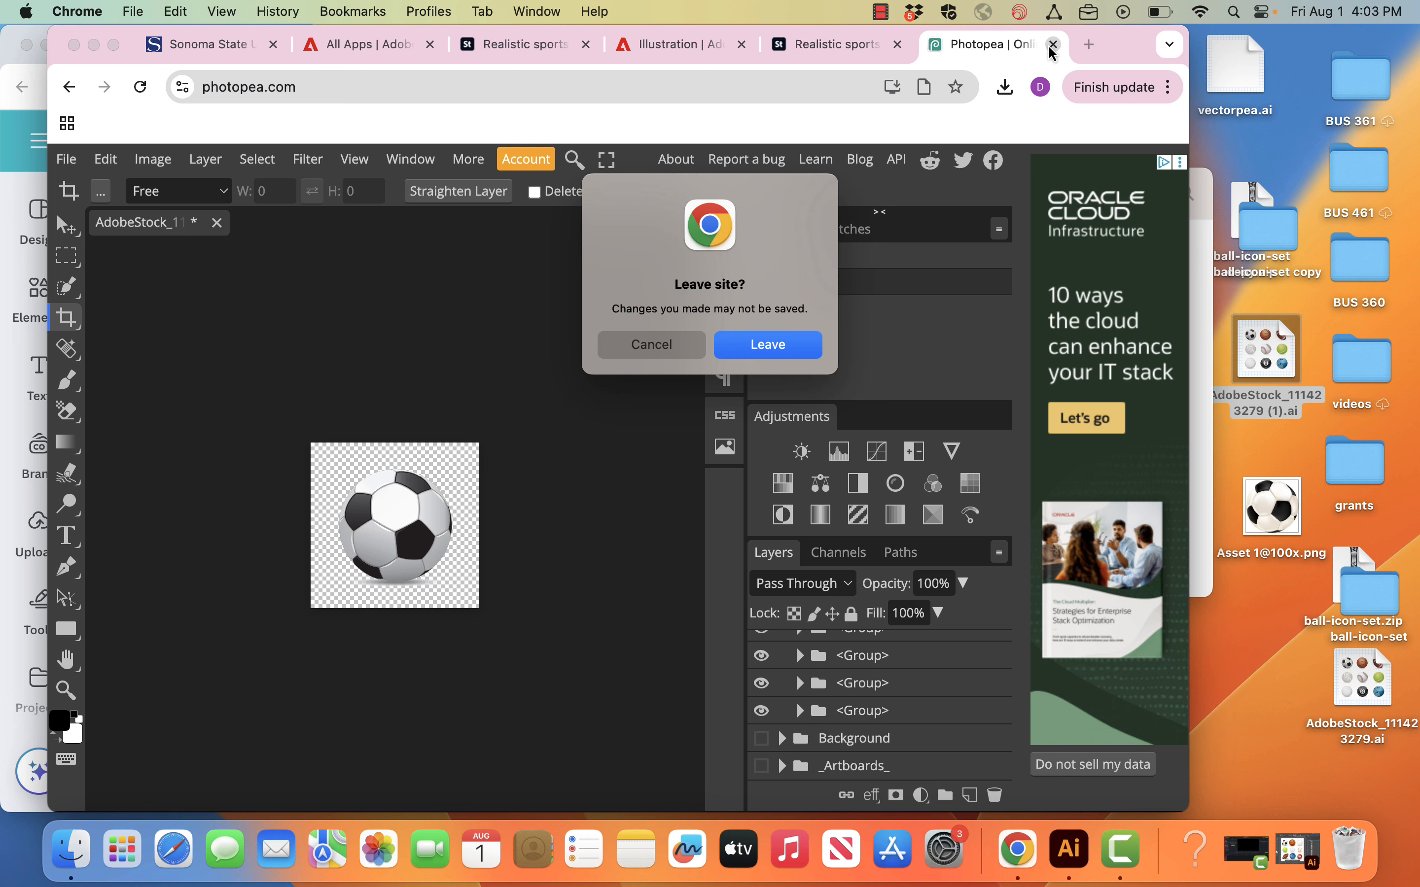
{"action": "left_click", "coordinate": [792, 351]}
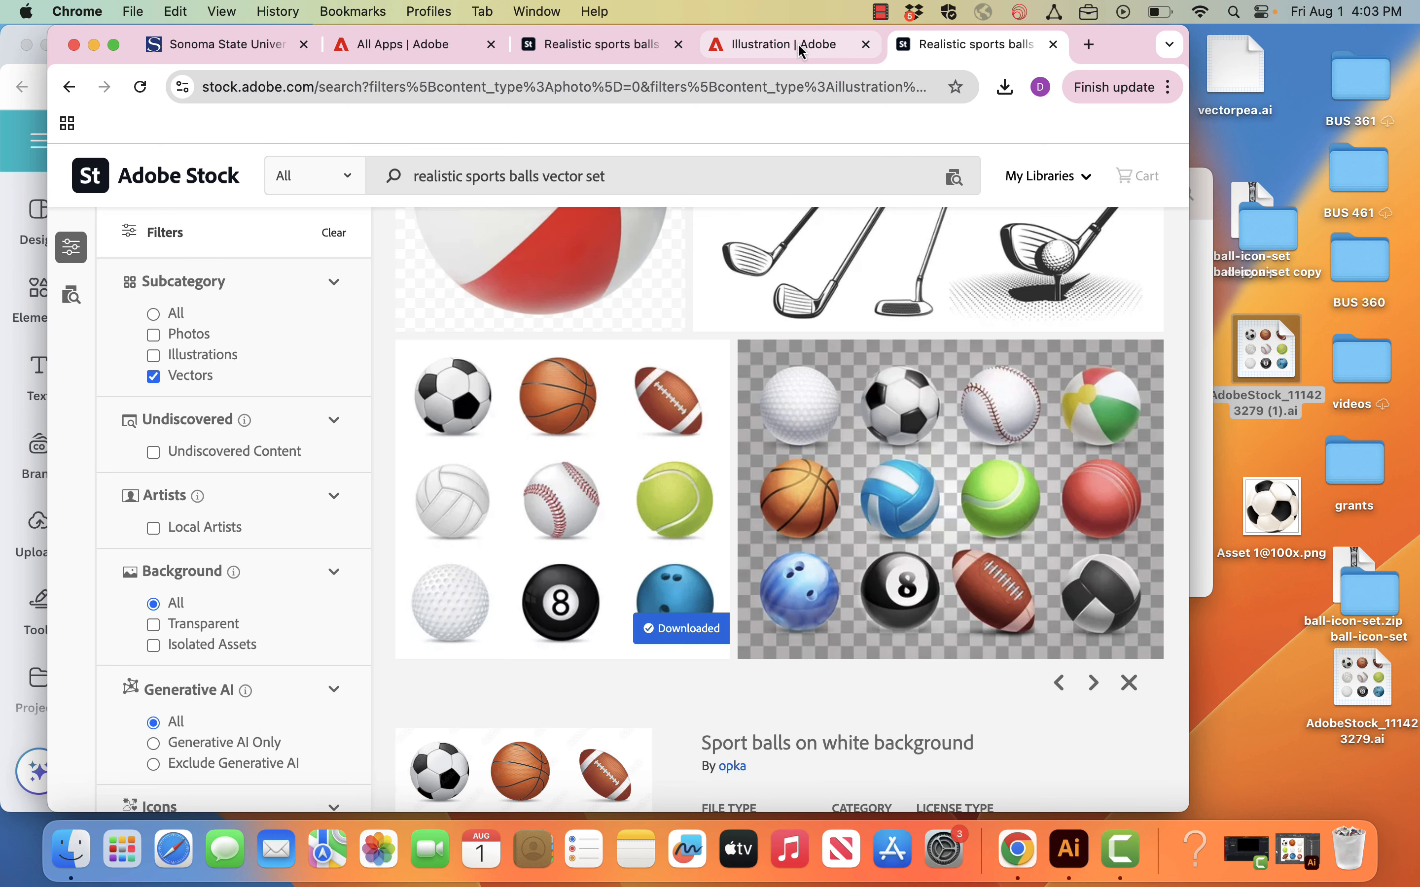
Step: Switch to the Canva design and delete the small soccer ball standing apart from the overlapping balls
{"action": "left_click", "coordinate": [15, 104]}
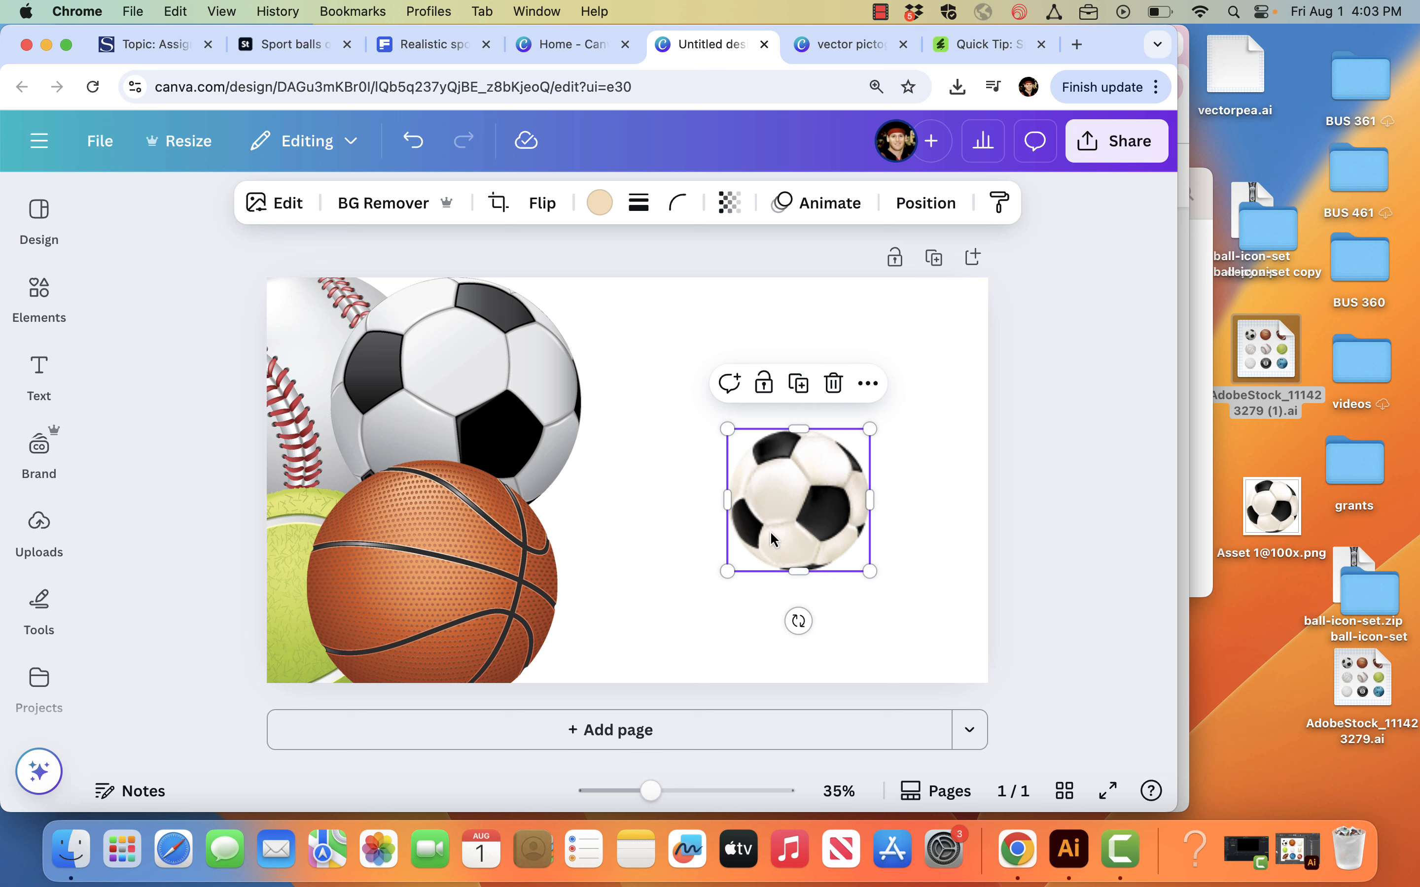
{"action": "key", "text": "Delete"}
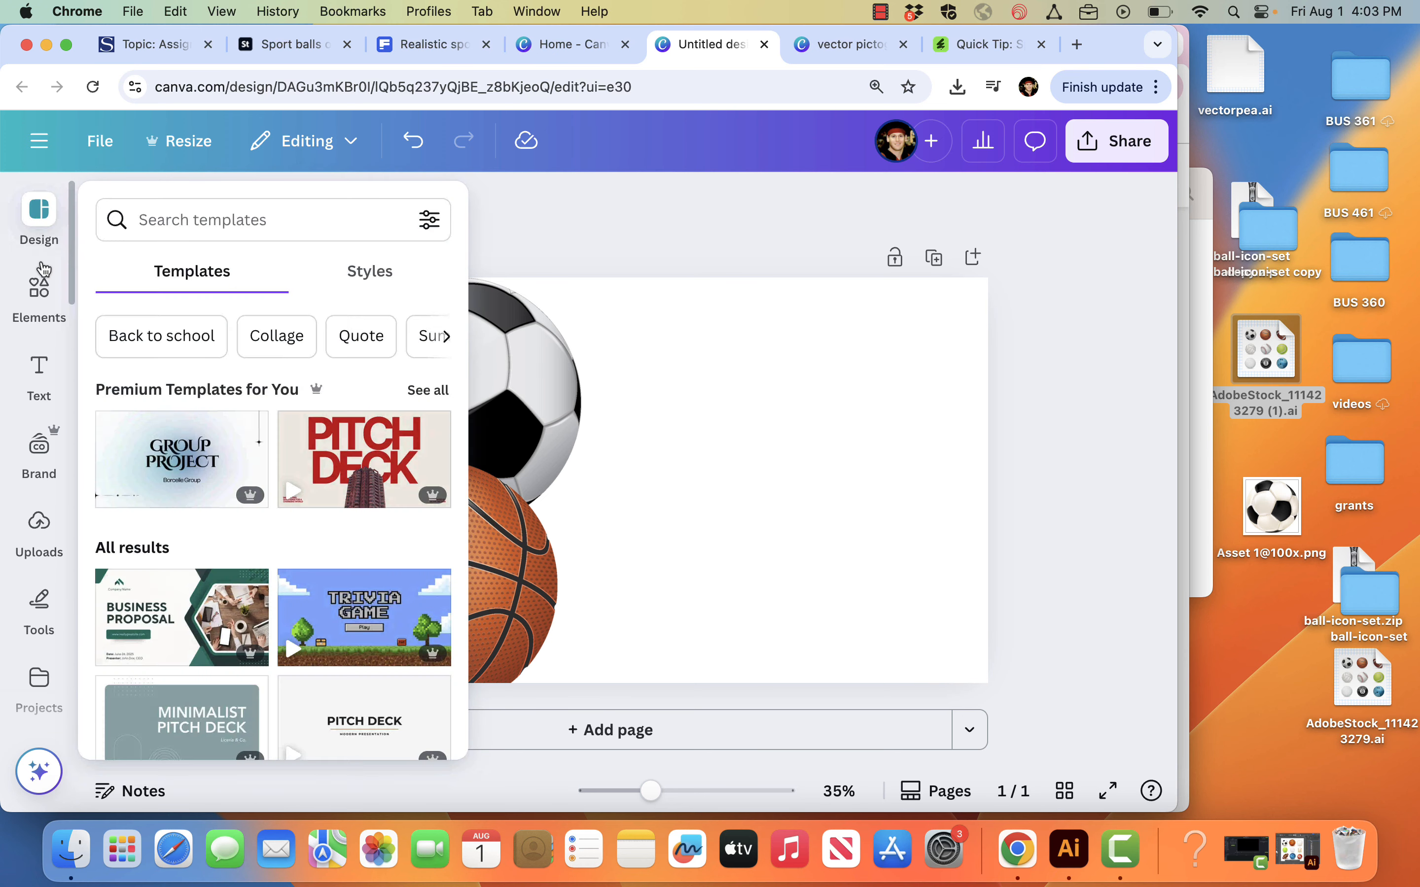
Step: Add the recently used straight line to the empty right half of the page and lengthen it into a horizontal baseline
{"action": "left_click", "coordinate": [39, 293]}
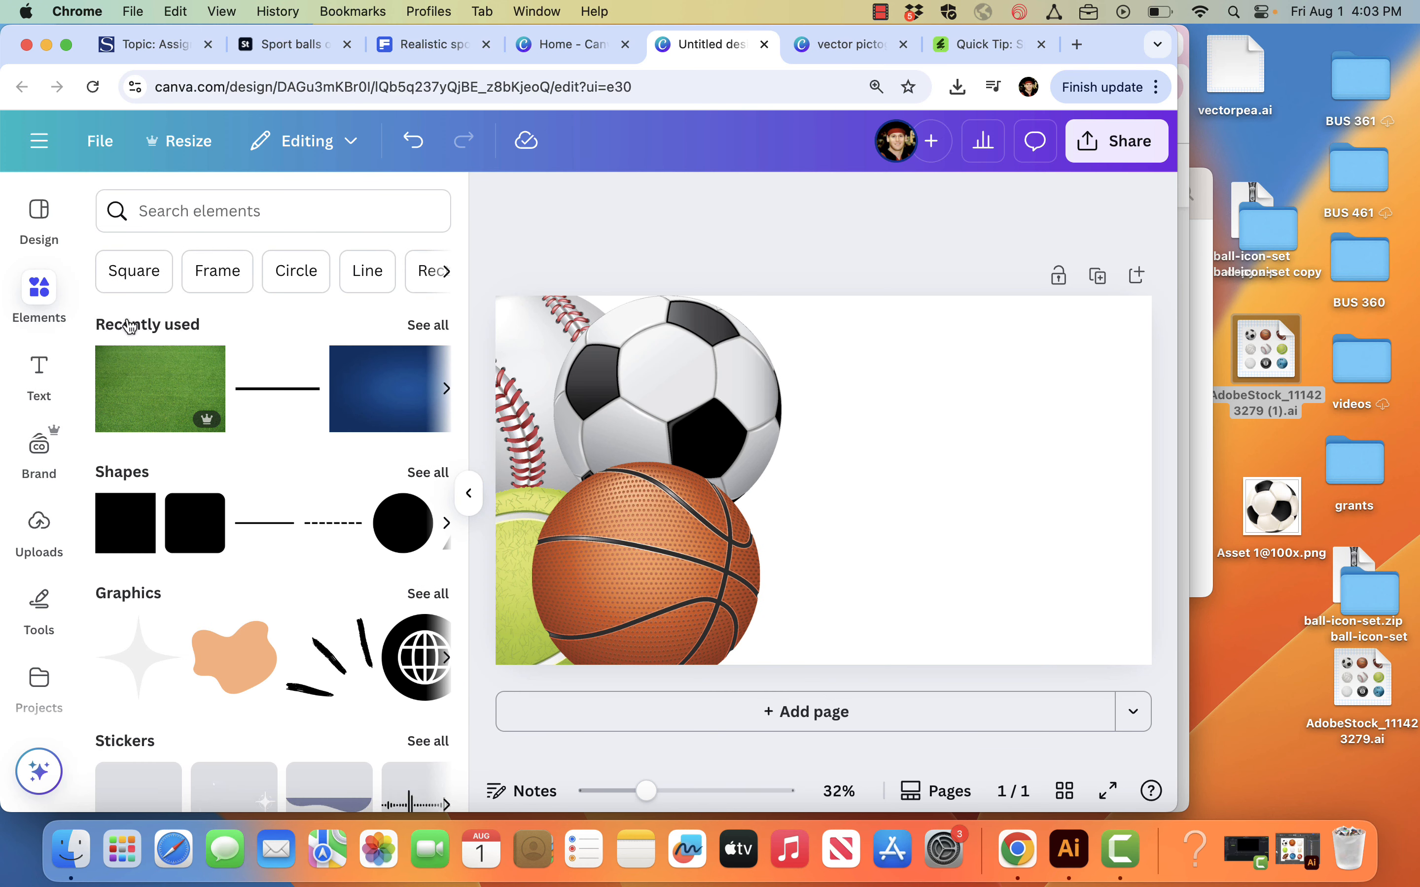
{"action": "left_click", "coordinate": [268, 389]}
{"action": "right_click", "coordinate": [893, 487]}
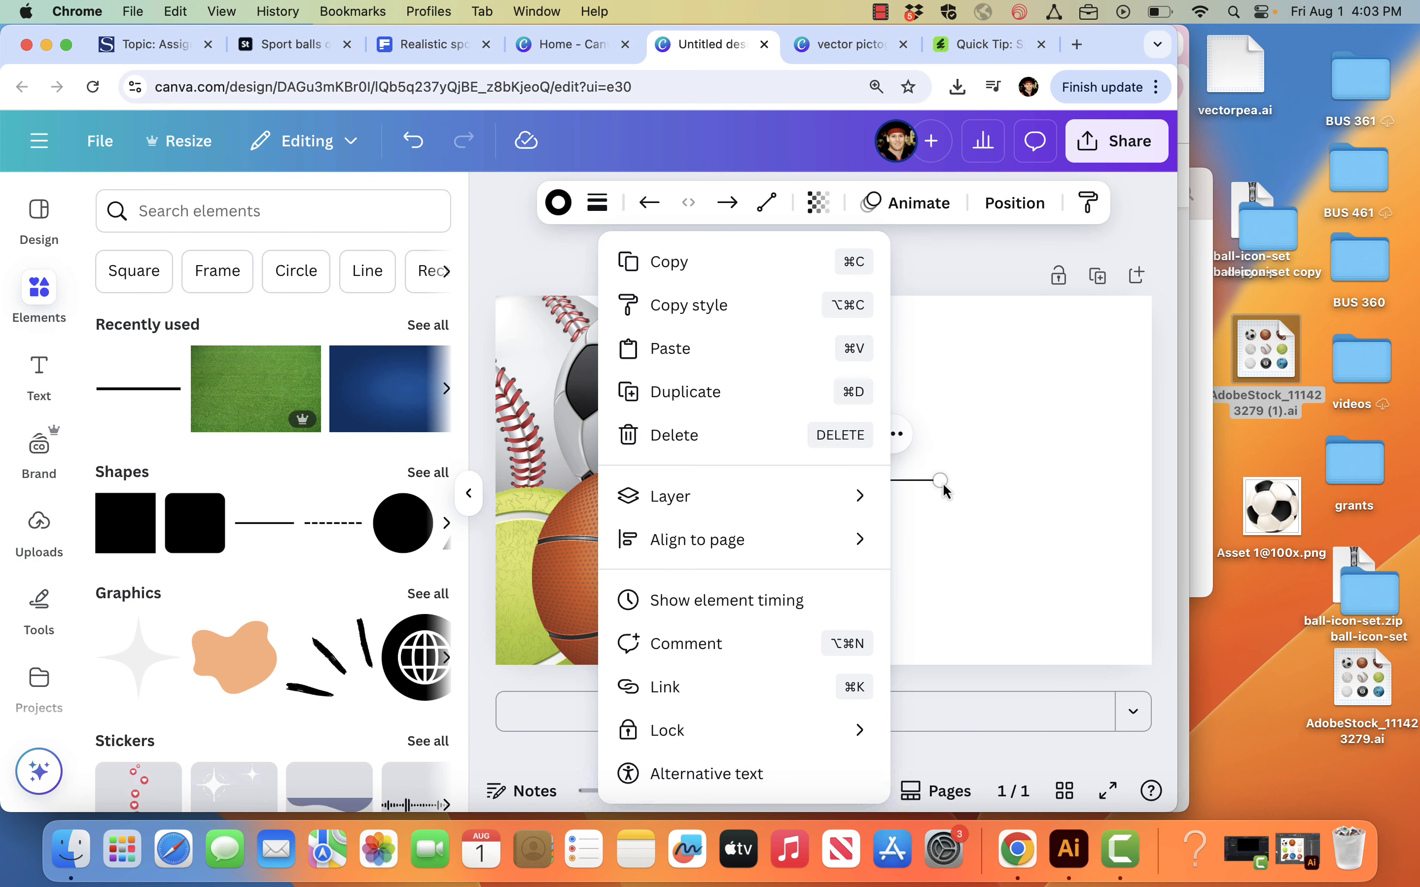
{"action": "key", "text": "Escape"}
{"action": "left_click_drag", "start_coordinate": [851, 480], "coordinate": [969, 487]}
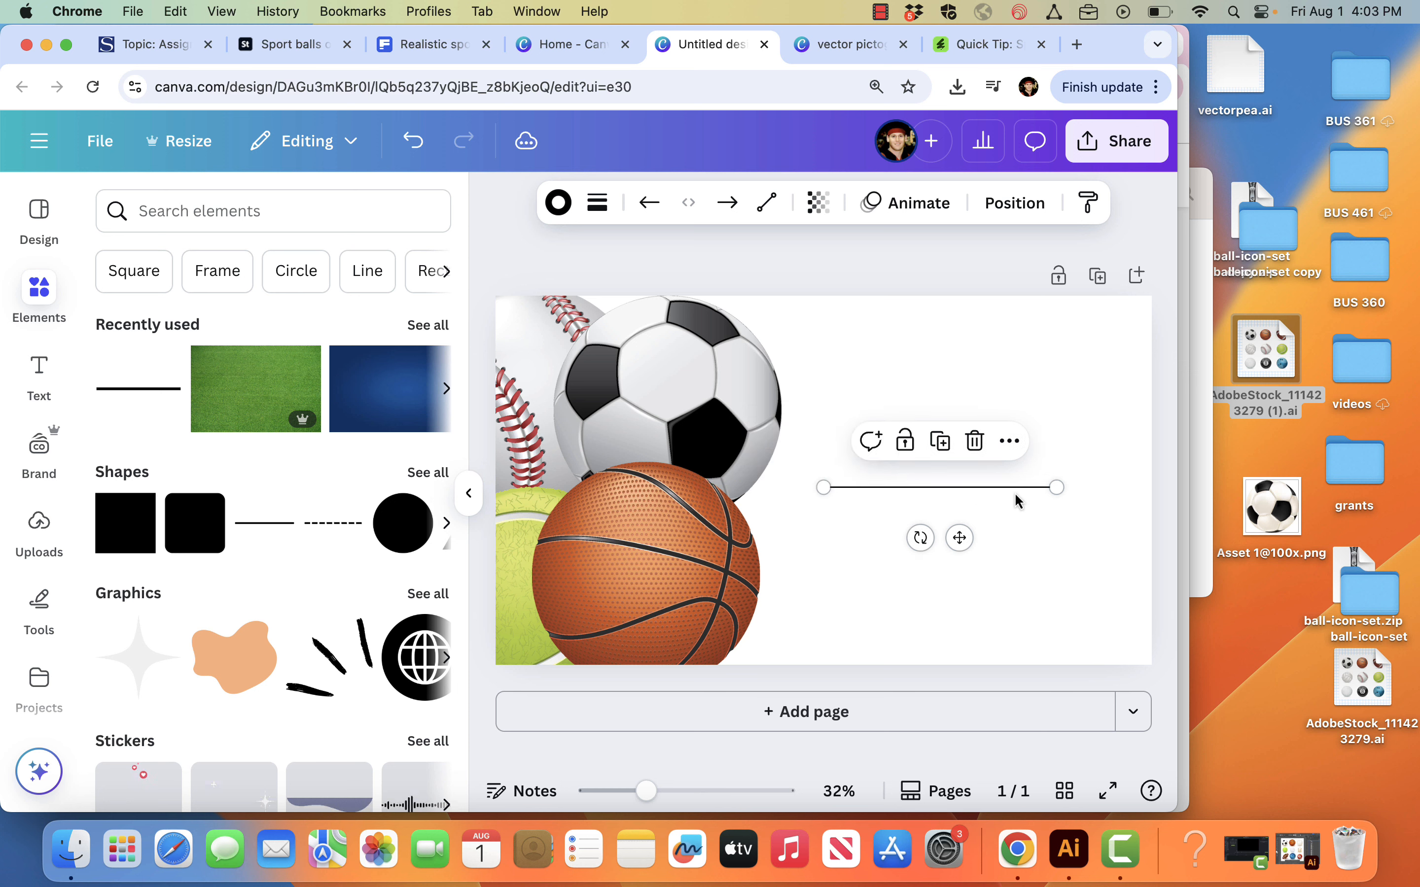
{"action": "left_click_drag", "start_coordinate": [1056, 486], "coordinate": [1114, 488]}
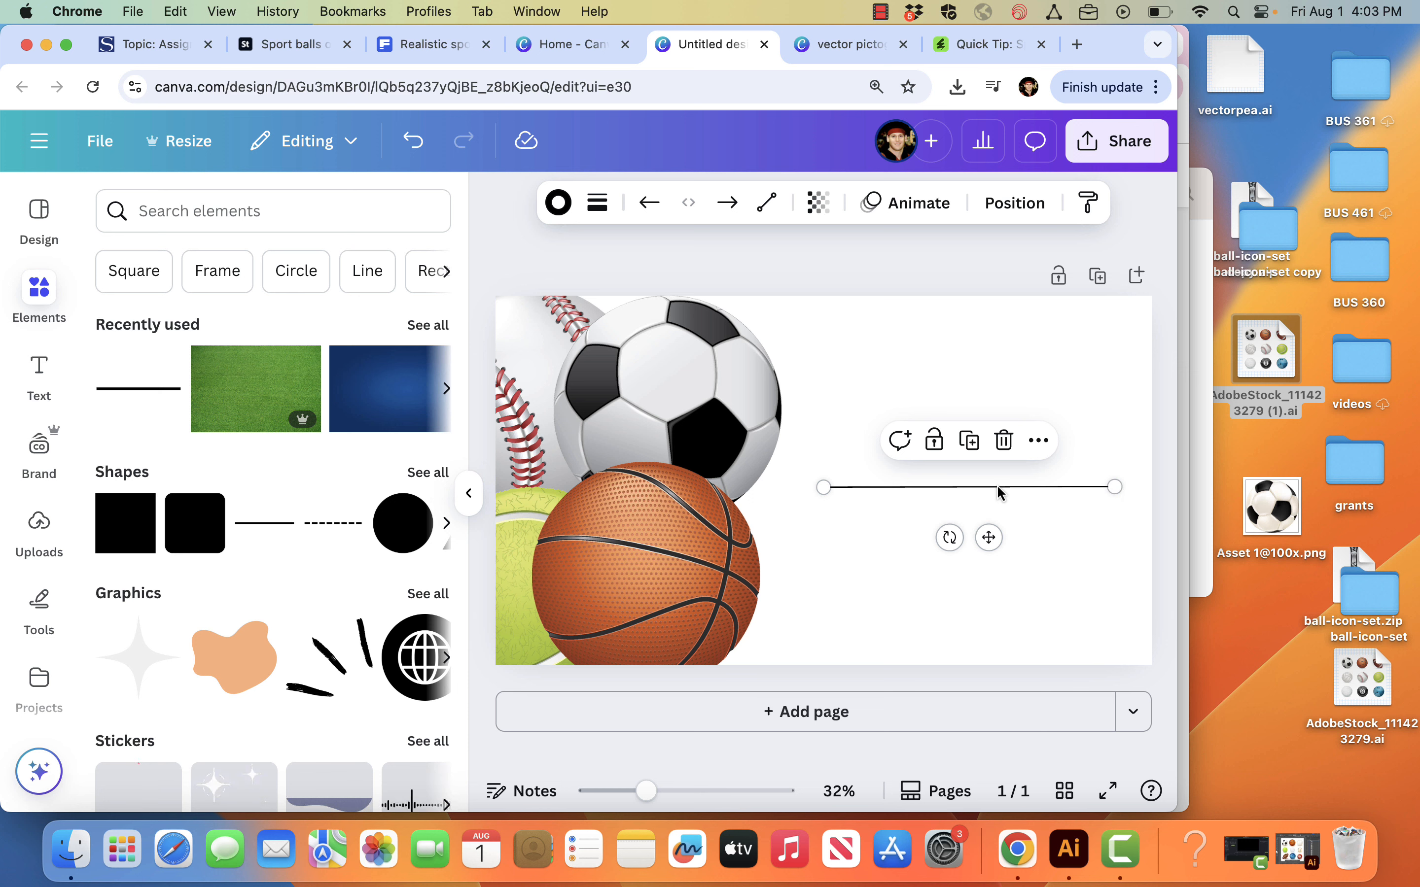
Step: Duplicate the horizontal line and rotate the copy to vertical
{"action": "left_click", "coordinate": [1038, 441]}
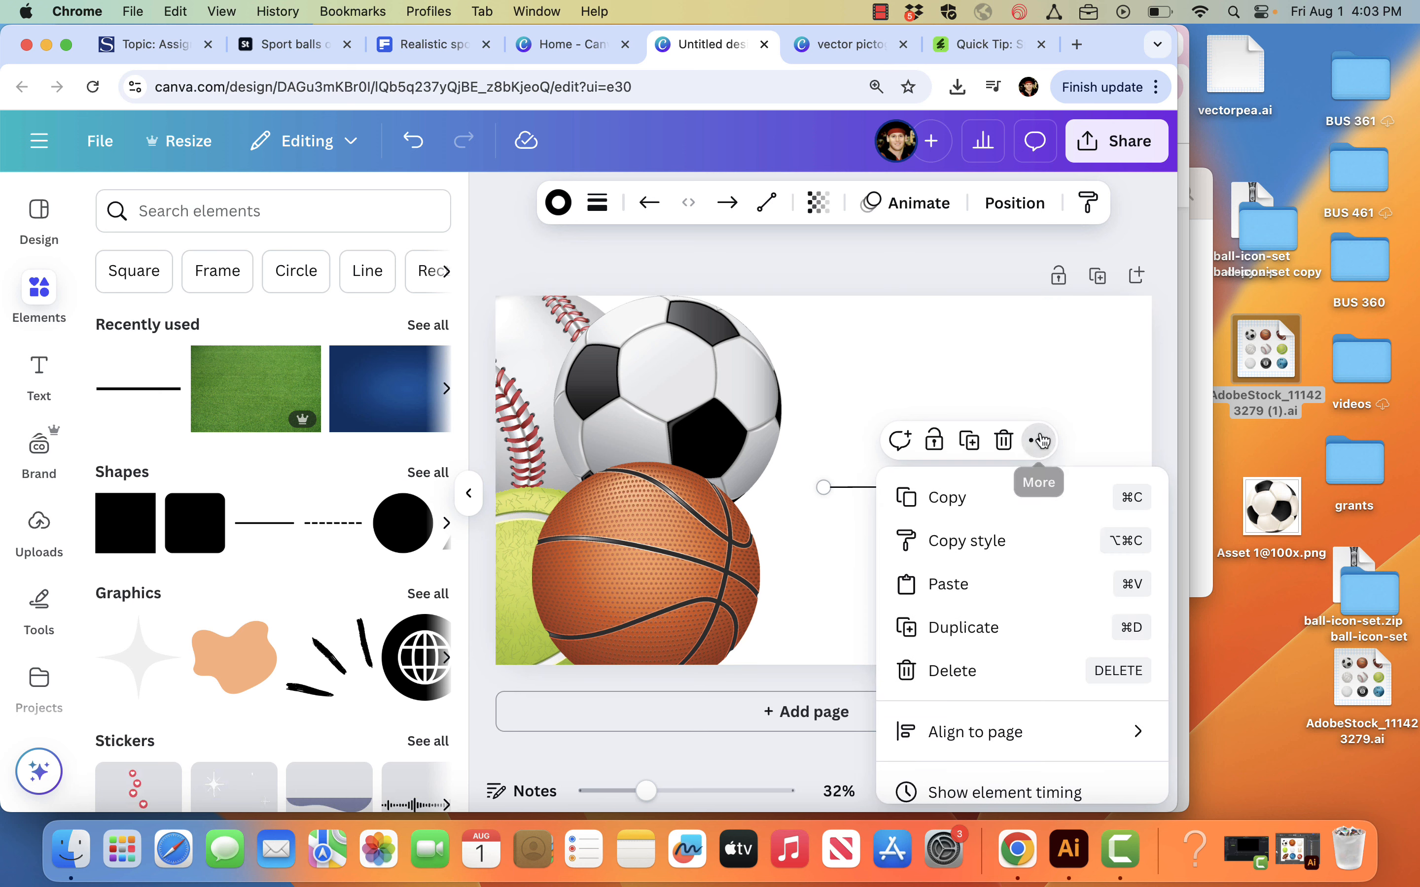
{"action": "left_click", "coordinate": [1009, 628]}
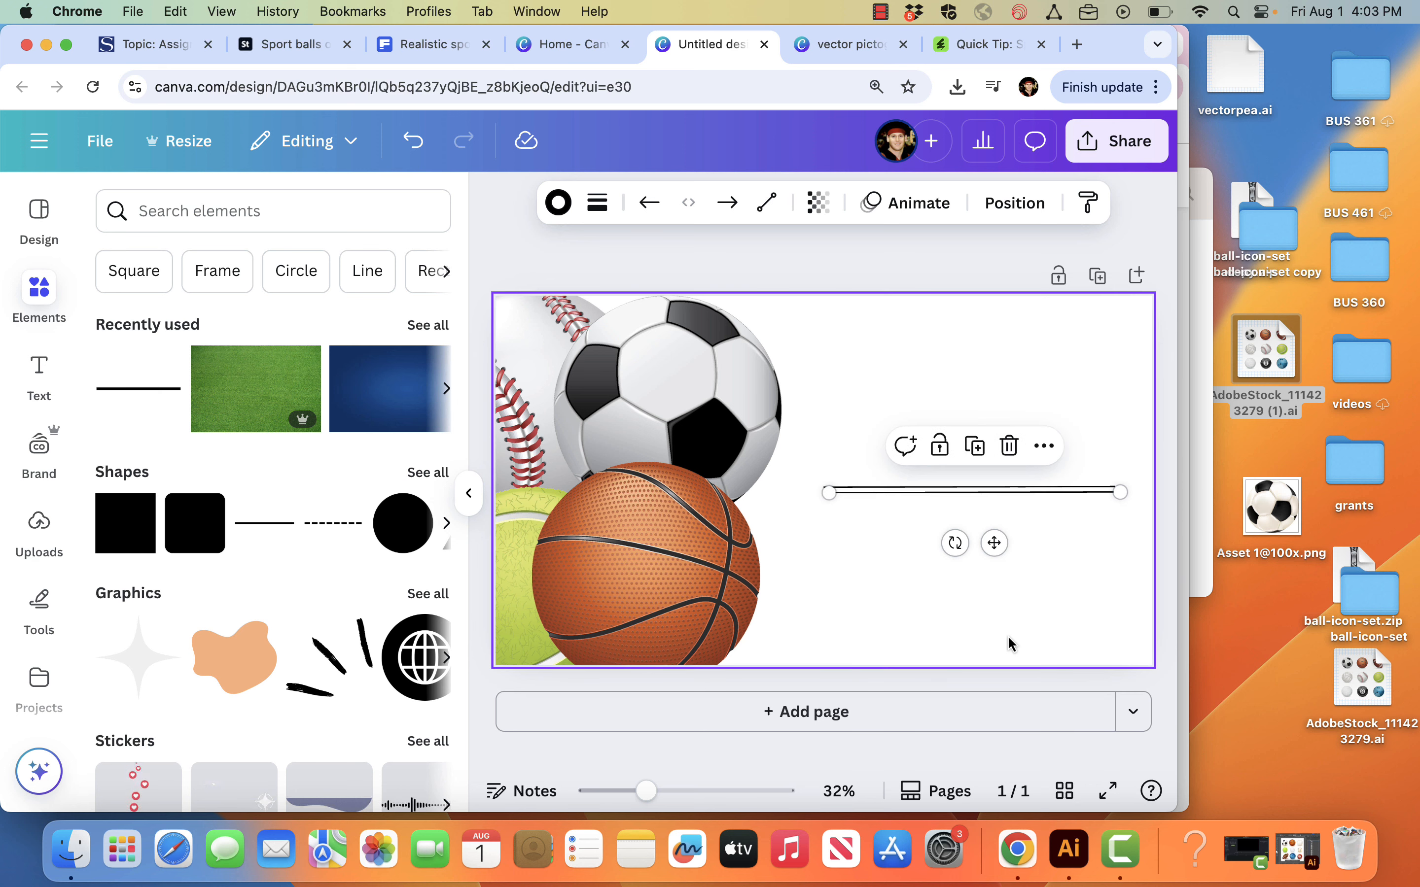
{"action": "left_click_drag", "start_coordinate": [956, 541], "coordinate": [574, 476]}
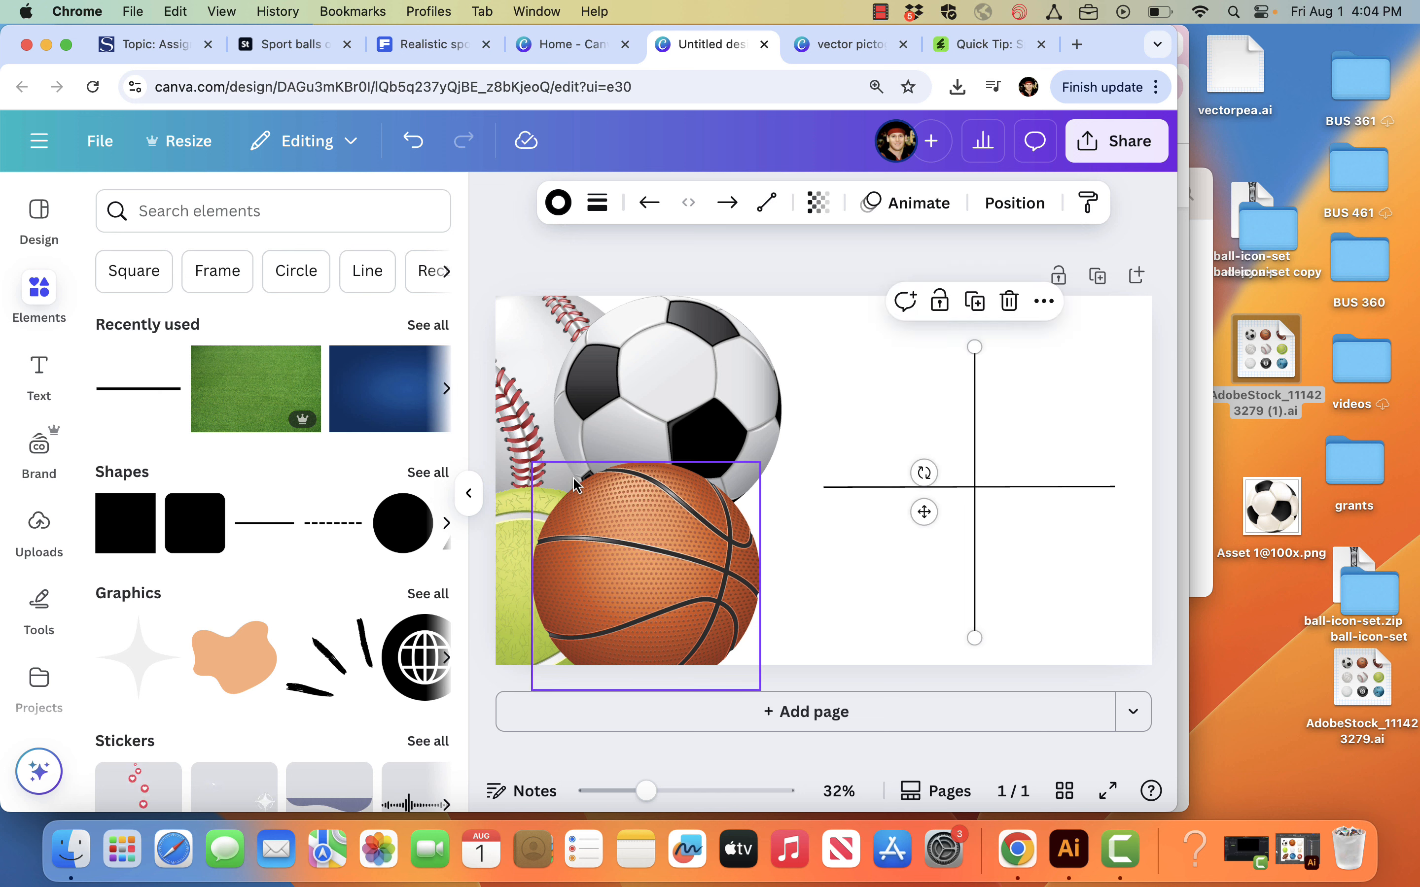
Step: Move the horizontal line down and the vertical line to its left end to form L-shaped chart axes
{"action": "left_click", "coordinate": [1009, 493]}
{"action": "left_click_drag", "start_coordinate": [1008, 501], "coordinate": [1012, 635]}
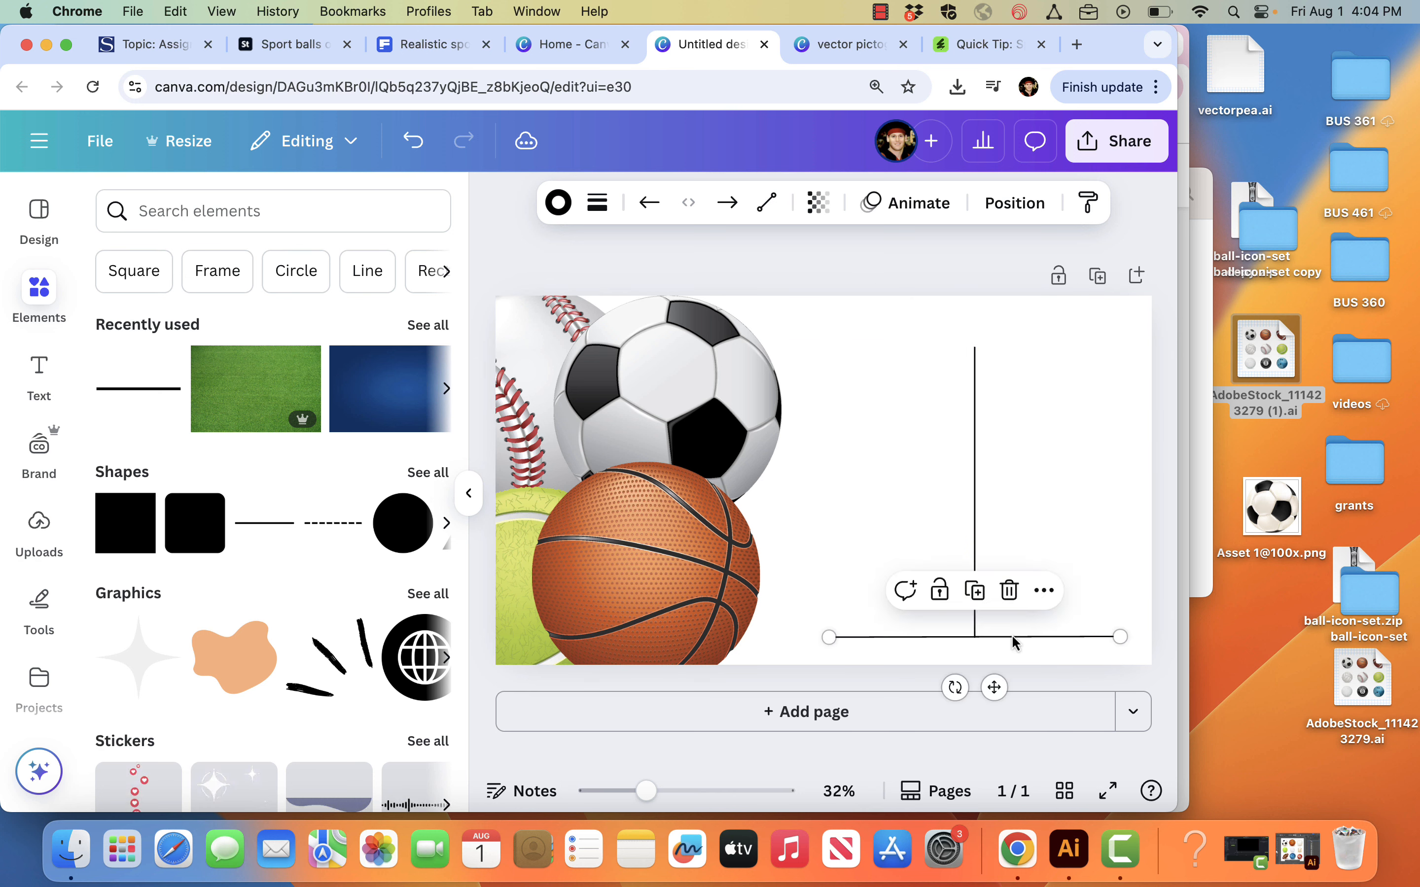
{"action": "left_click_drag", "start_coordinate": [973, 508], "coordinate": [828, 502]}
{"action": "left_click", "coordinate": [898, 529]}
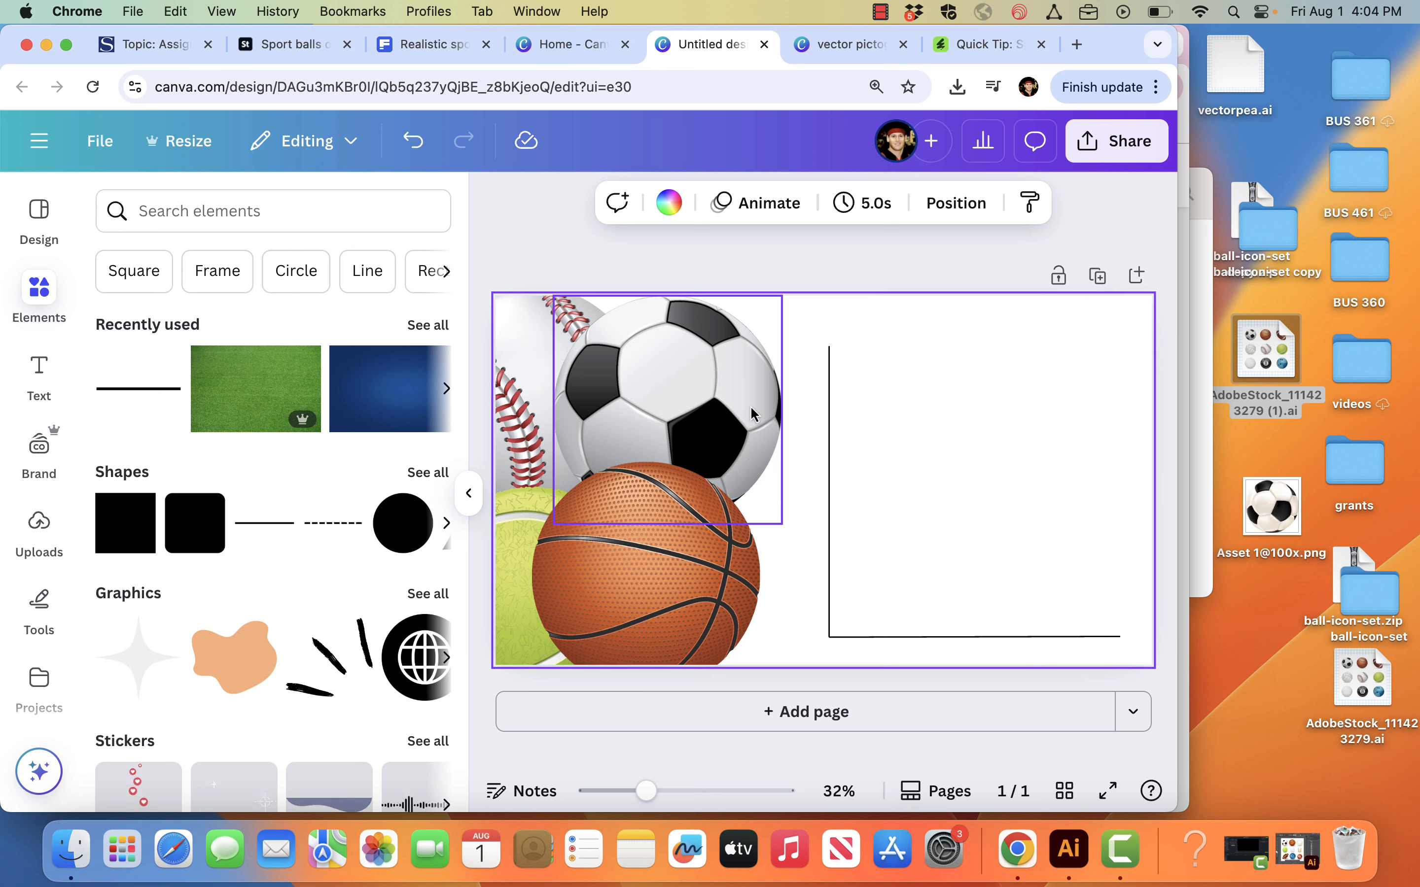
Step: Place the tennis ball in the axes' corner and the baseball beside it on the baseline, shrinking both to about 196 × 197
{"action": "left_click", "coordinate": [644, 401]}
{"action": "mouse_move", "coordinate": [522, 524]}
{"action": "left_mouse_down"}
{"action": "mouse_move", "coordinate": [868, 498]}
{"action": "mouse_move", "coordinate": [950, 470]}
{"action": "mouse_move", "coordinate": [925, 448]}
{"action": "left_mouse_up"}
{"action": "left_click_drag", "start_coordinate": [1056, 412], "coordinate": [896, 570]}
{"action": "left_click_drag", "start_coordinate": [528, 364], "coordinate": [979, 497]}
{"action": "left_click_drag", "start_coordinate": [984, 486], "coordinate": [989, 485]}
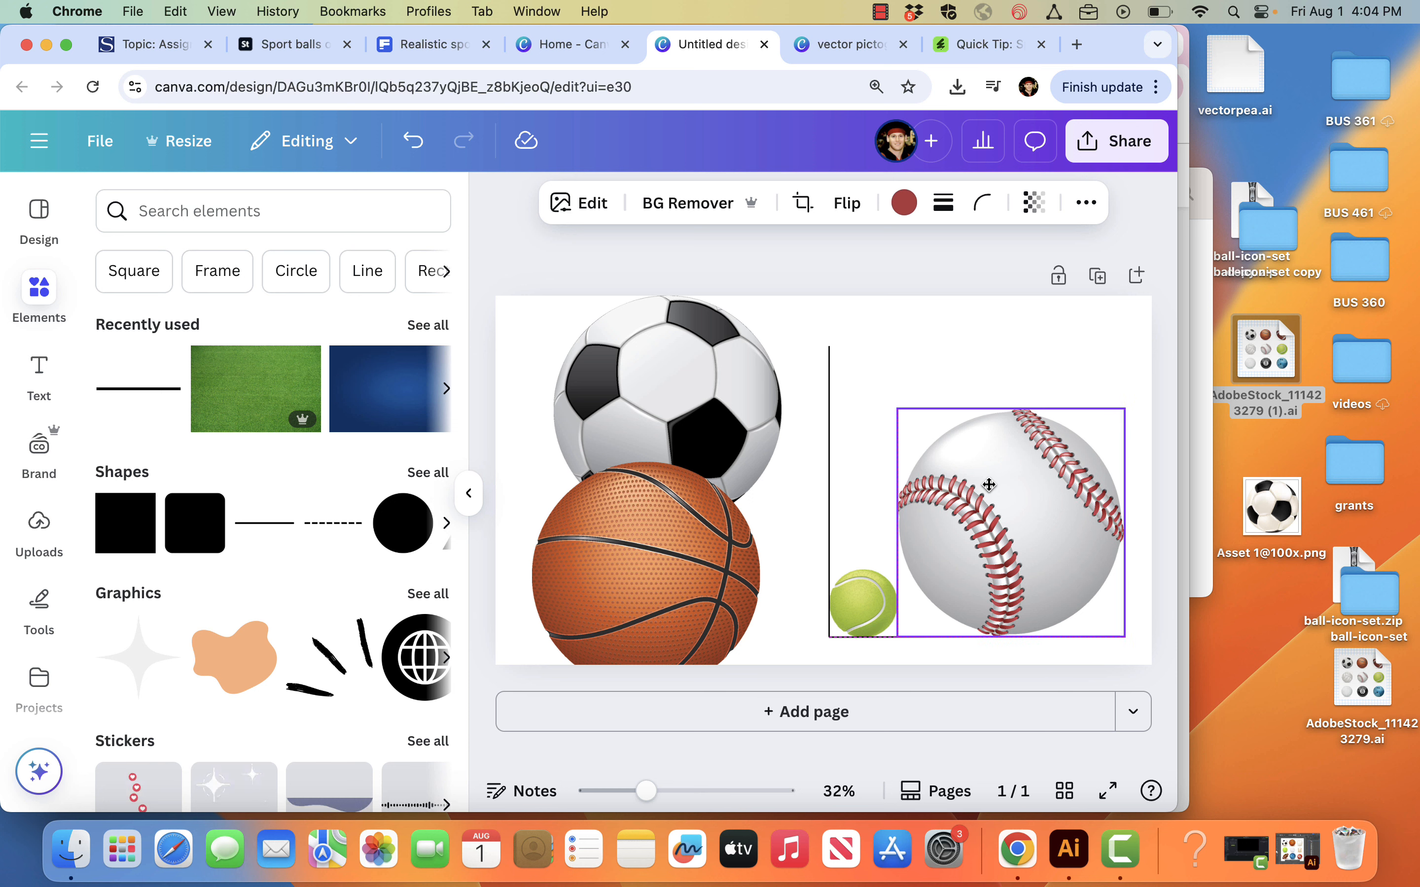
{"action": "left_click_drag", "start_coordinate": [1123, 411], "coordinate": [950, 556]}
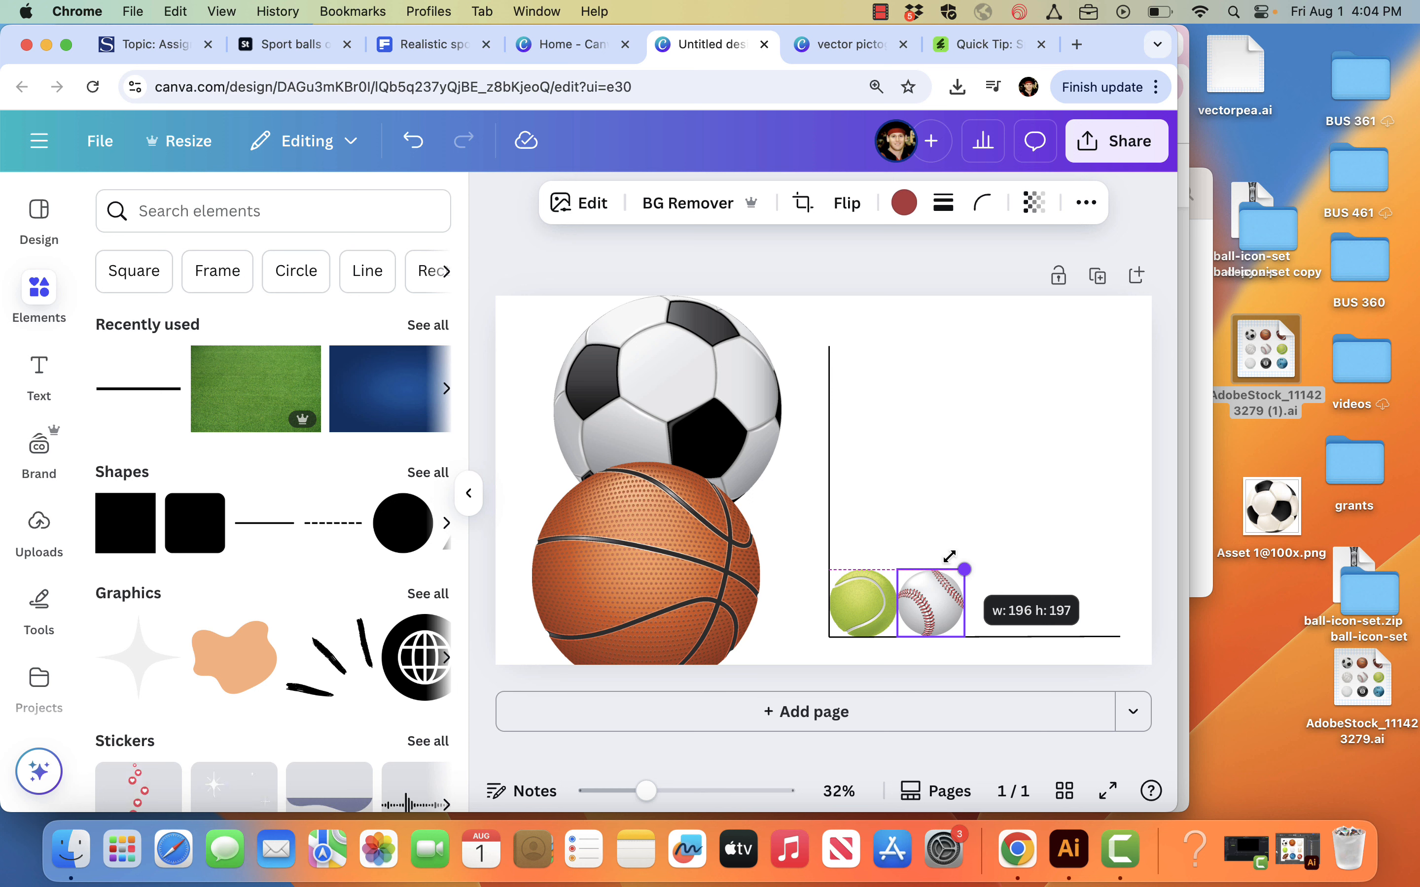
{"action": "left_click_drag", "start_coordinate": [949, 556], "coordinate": [949, 556]}
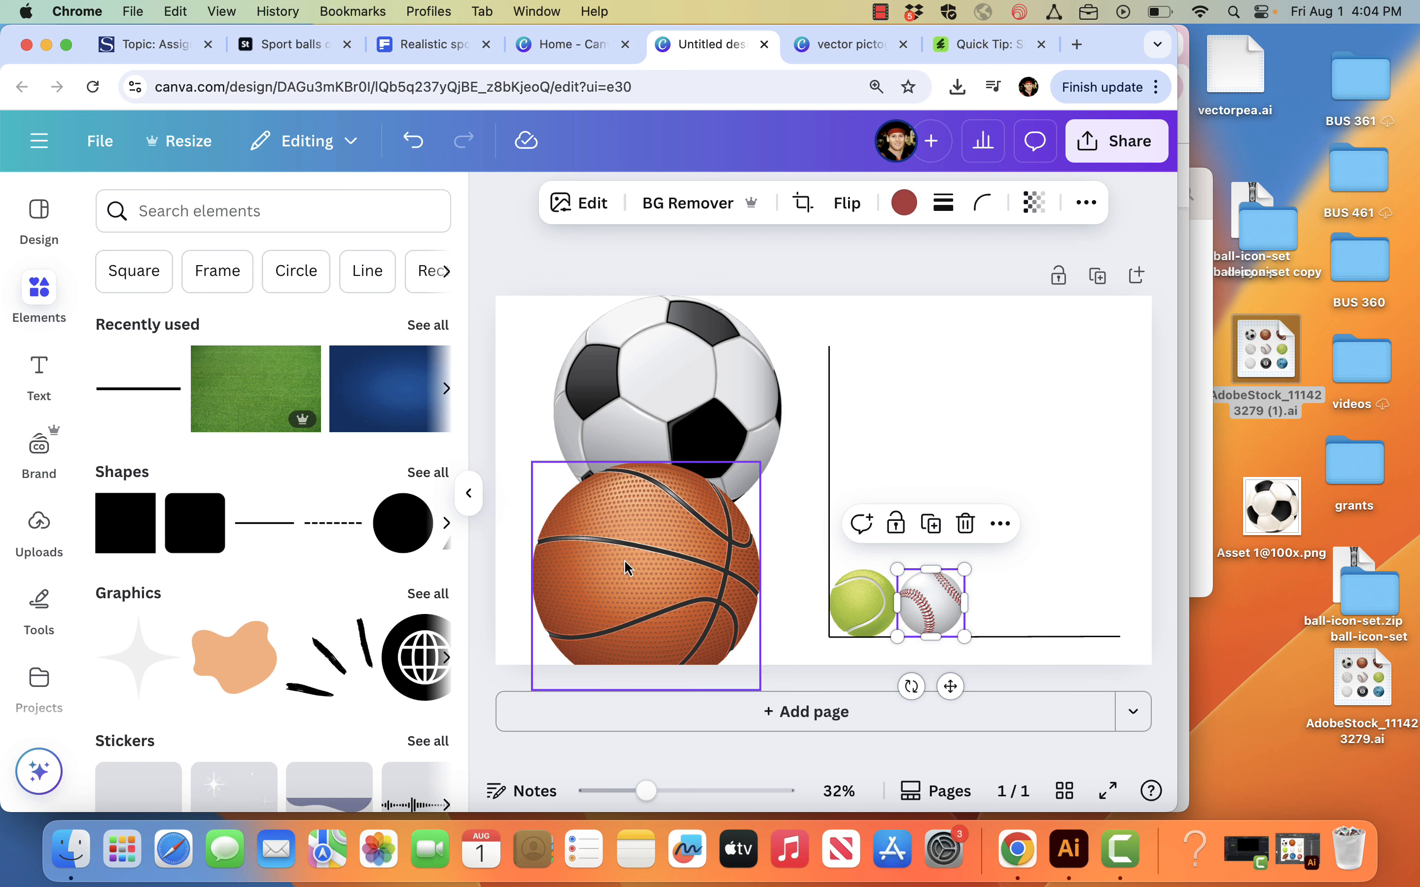
Step: Place the basketball and soccer ball next to the baseball on the baseline, shrinking both to match the baseball's size
{"action": "left_click", "coordinate": [627, 583]}
{"action": "left_click_drag", "start_coordinate": [627, 584], "coordinate": [1057, 536]}
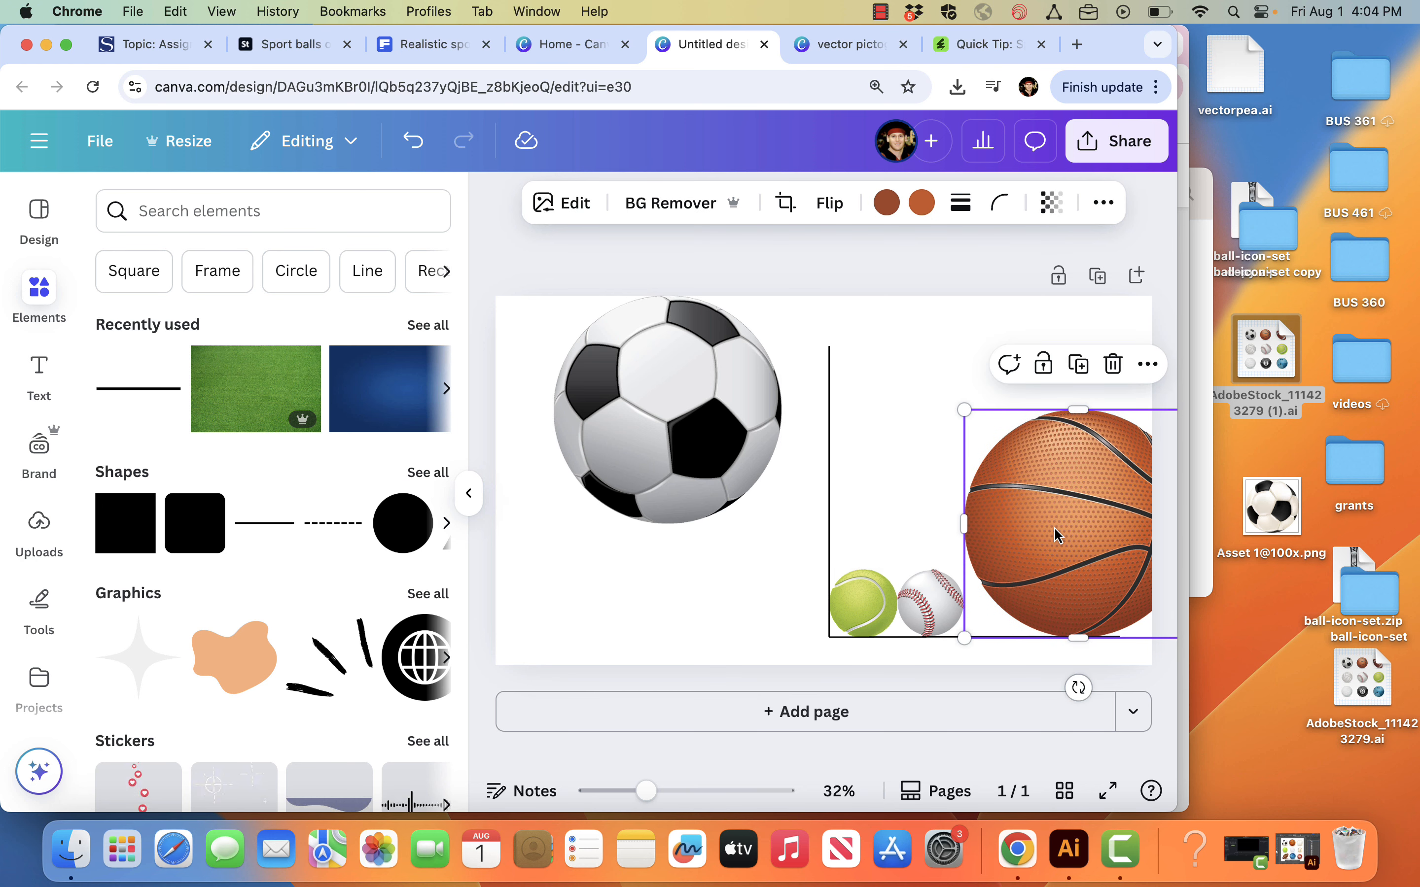
{"action": "key", "text": "super+minus"}
{"action": "key", "text": "super+minus"}
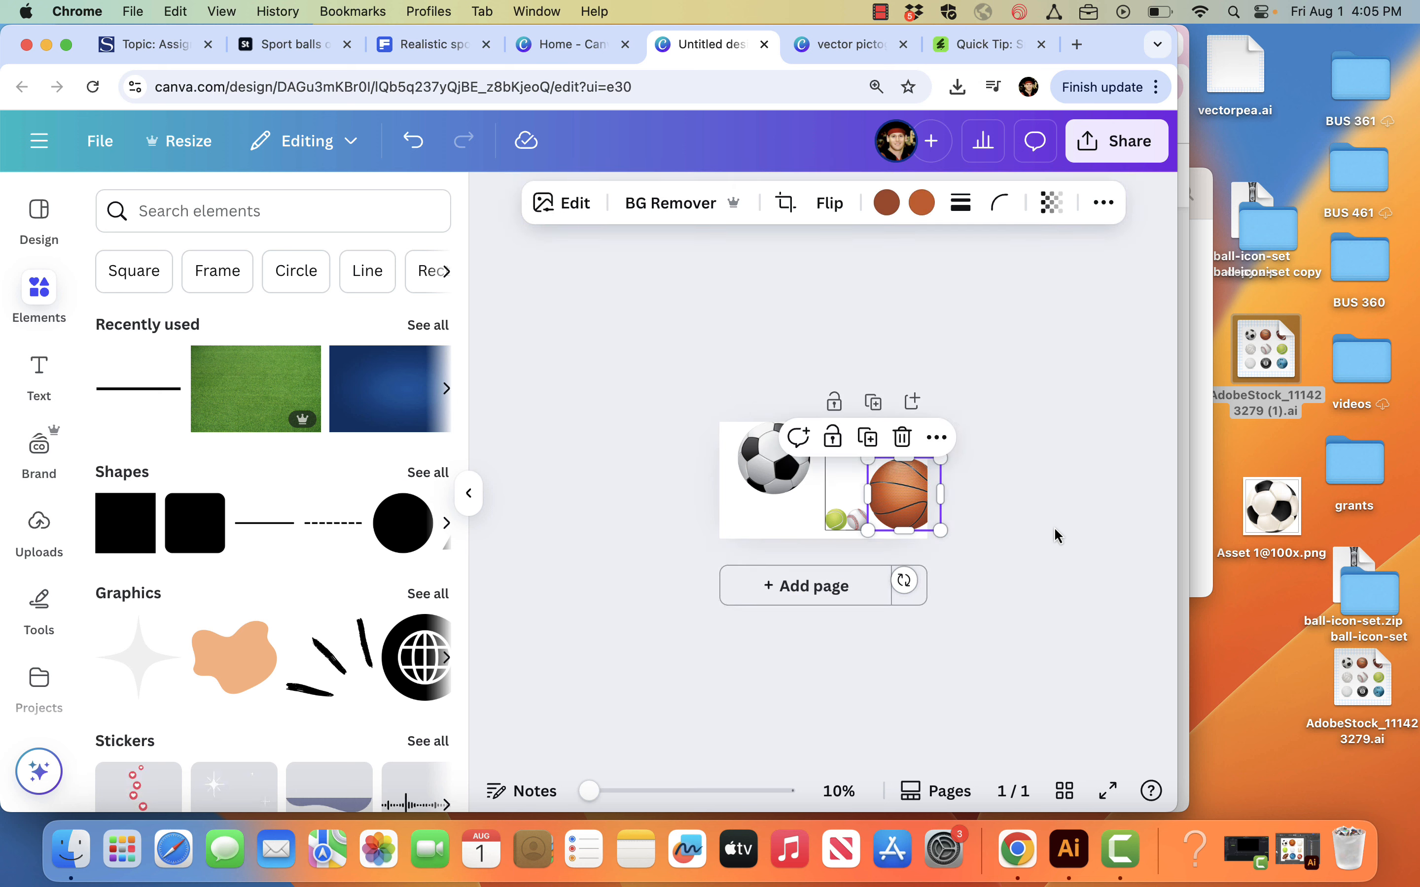
{"action": "key", "text": "super+plus"}
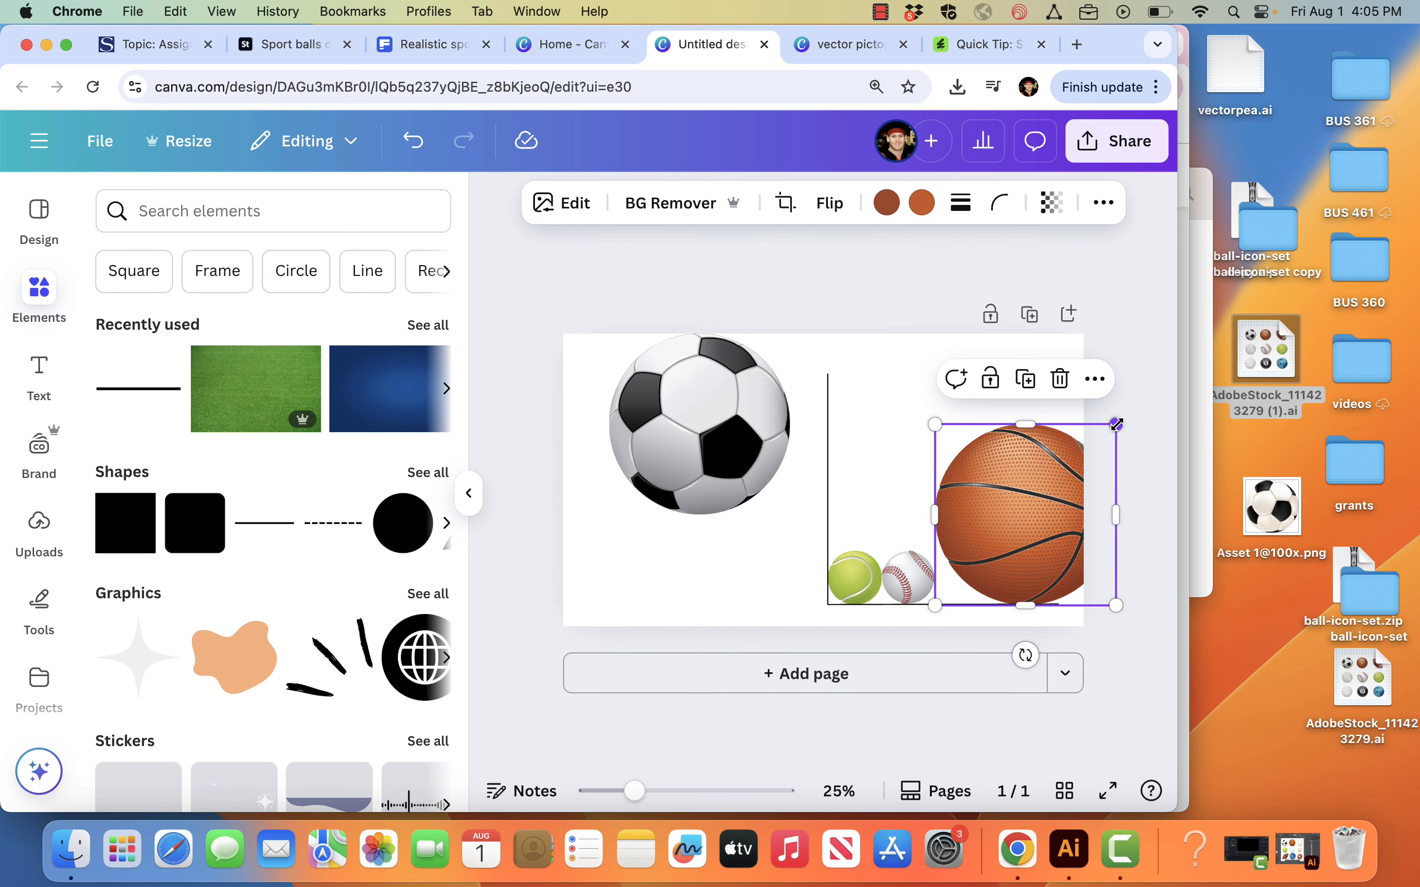
{"action": "left_click_drag", "start_coordinate": [1116, 420], "coordinate": [988, 549]}
{"action": "left_click_drag", "start_coordinate": [710, 409], "coordinate": [1090, 502]}
{"action": "left_click_drag", "start_coordinate": [1167, 424], "coordinate": [1047, 554]}
{"action": "left_click", "coordinate": [898, 466]}
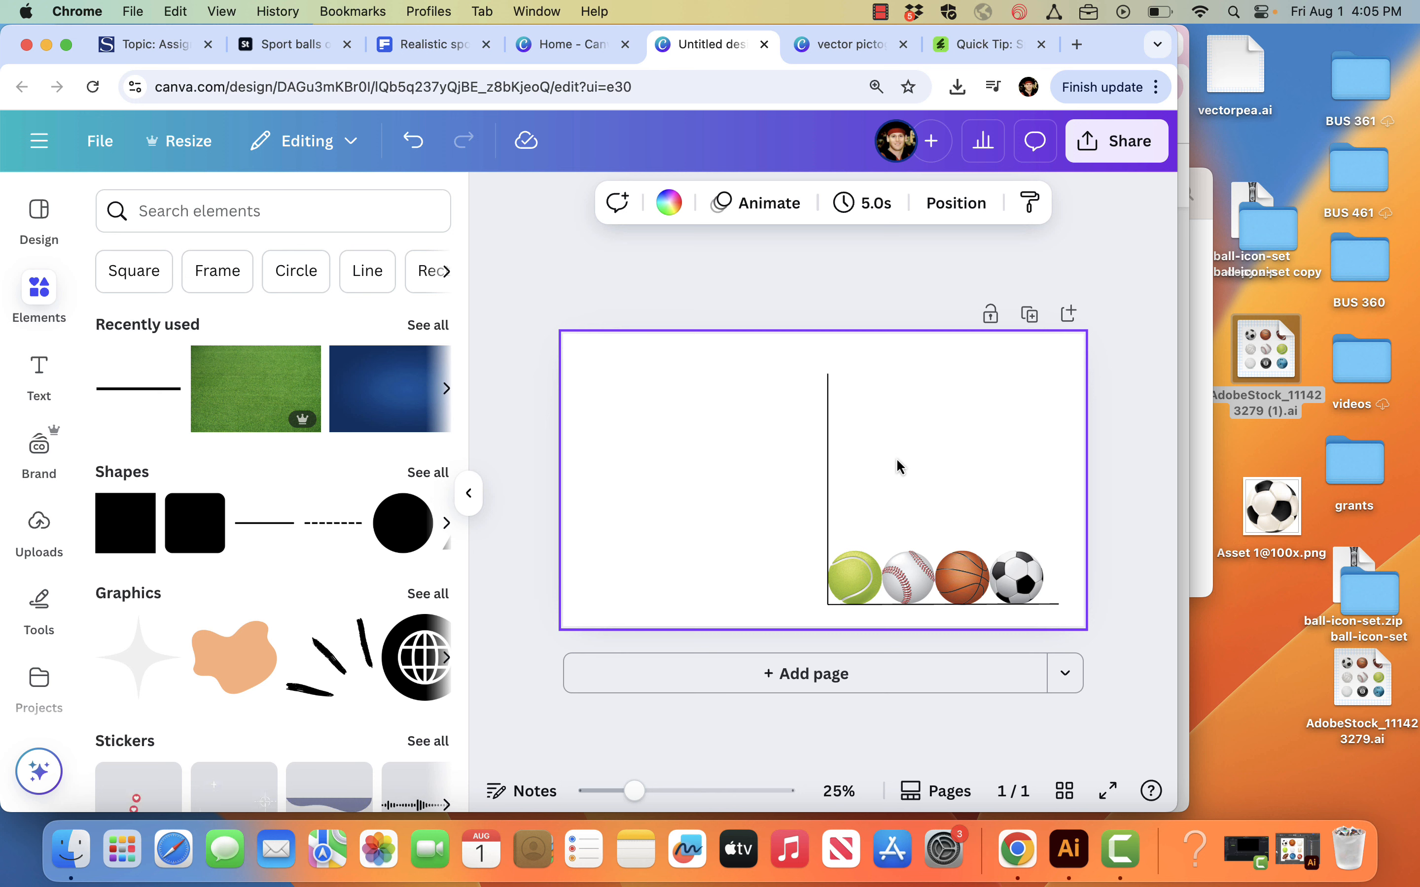
Step: Stack one copy of the baseball, two of the basketball and three of the soccer ball above their originals
{"action": "left_click", "coordinate": [896, 584]}
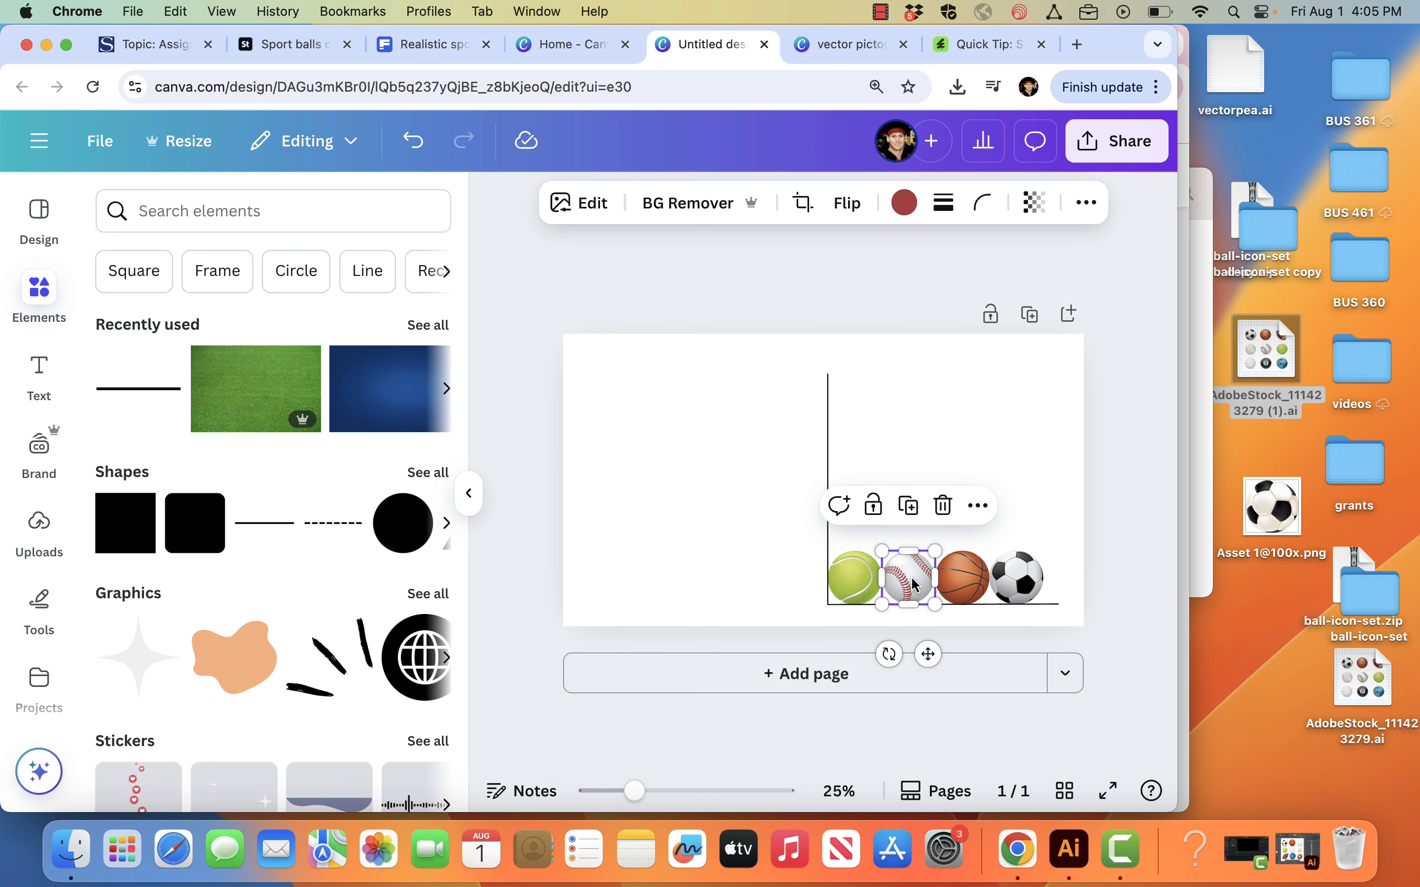
{"action": "left_click_drag", "start_coordinate": [912, 583], "coordinate": [909, 523]}
{"action": "left_click", "coordinate": [963, 581]}
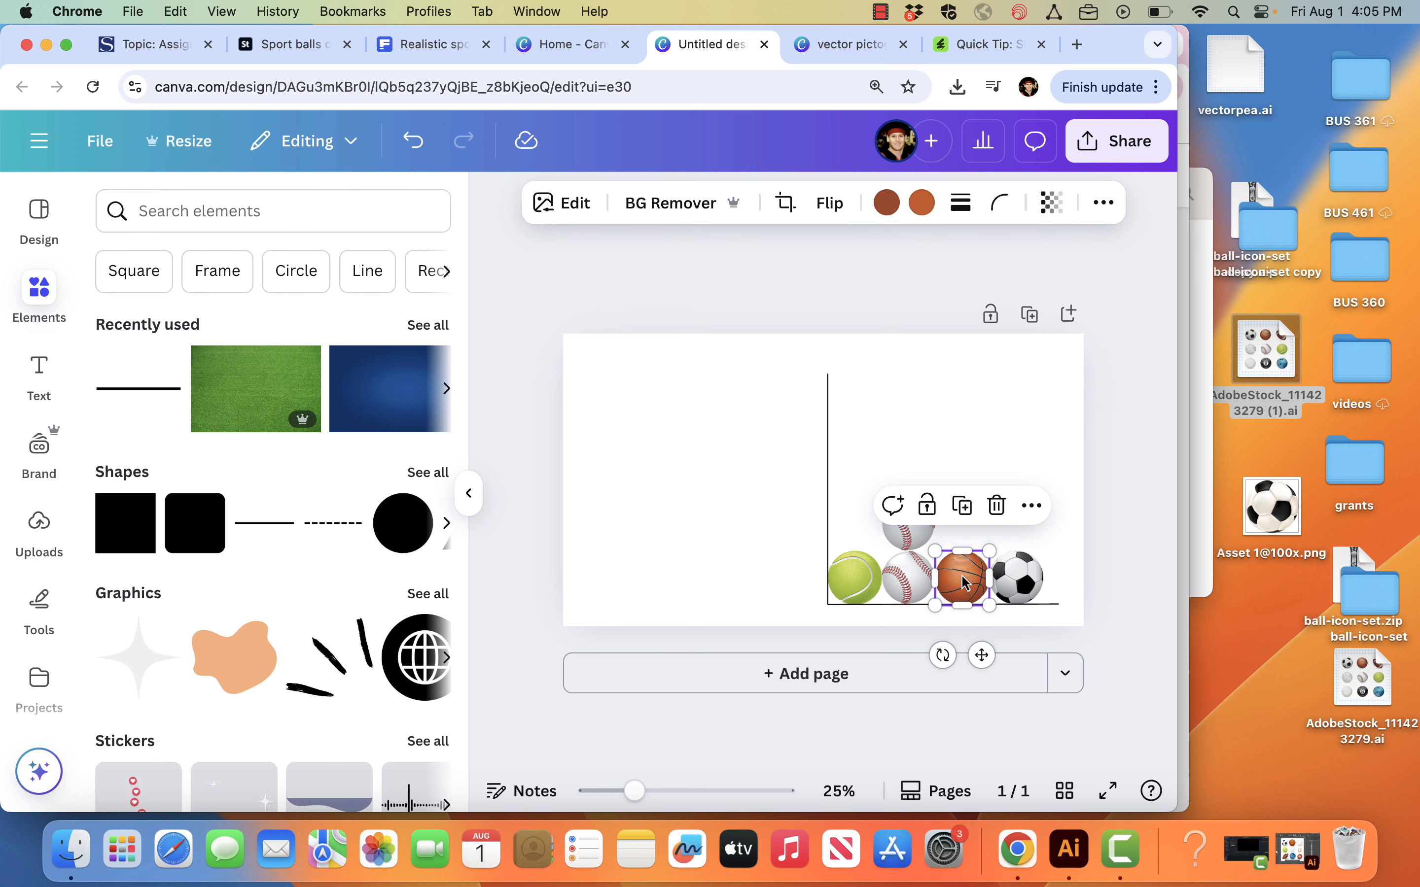
{"action": "left_click_drag", "start_coordinate": [966, 582], "coordinate": [966, 473]}
{"action": "left_click", "coordinate": [1016, 573]}
{"action": "left_click_drag", "start_coordinate": [1022, 578], "coordinate": [1018, 422]}
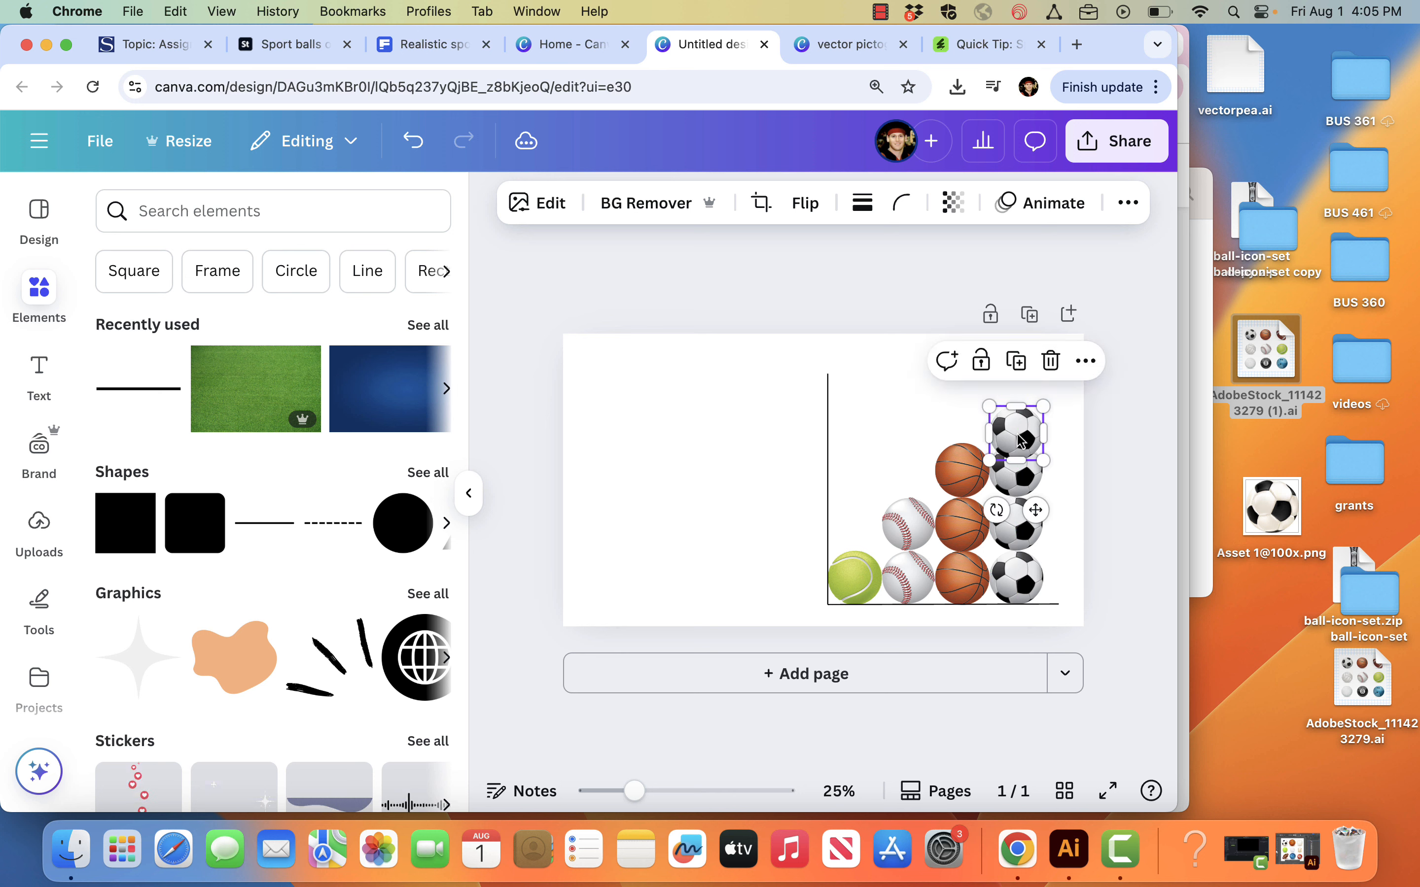
Step: Remove the overlapping top soccer ball, then try placing another copy above the column and undo it
{"action": "key", "text": "Delete"}
{"action": "left_click", "coordinate": [1021, 471]}
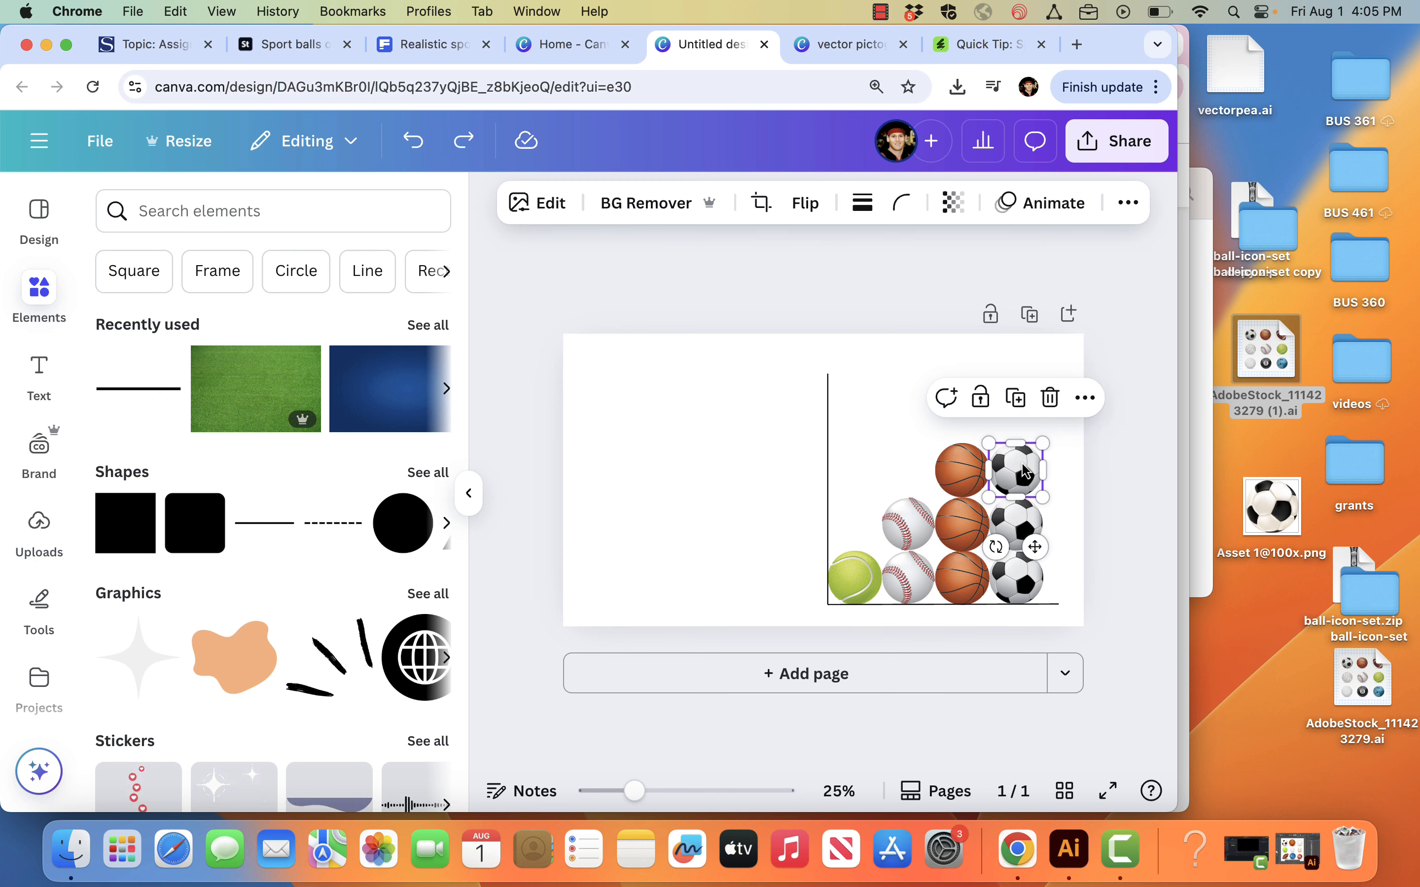
{"action": "left_click_drag", "start_coordinate": [1022, 472], "coordinate": [1021, 412]}
{"action": "key", "text": "super+z"}
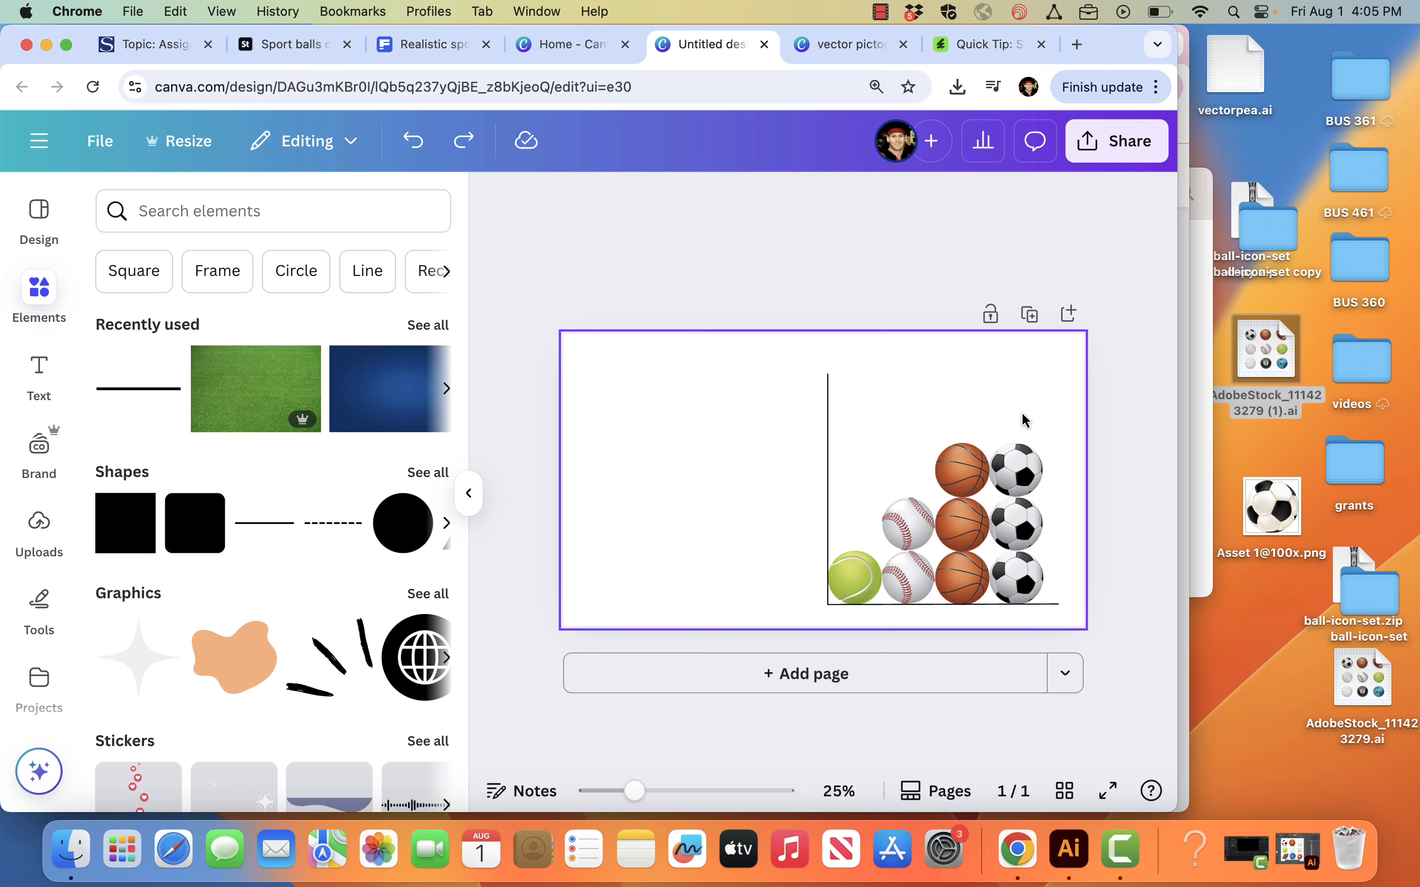
Step: Add a fourth soccer ball on top of the soccer column and group the four balls
{"action": "left_click_drag", "start_coordinate": [634, 791], "coordinate": [689, 793]}
{"action": "scroll", "coordinate": [798, 625], "scroll_direction": "right", "scroll_amount": 6}
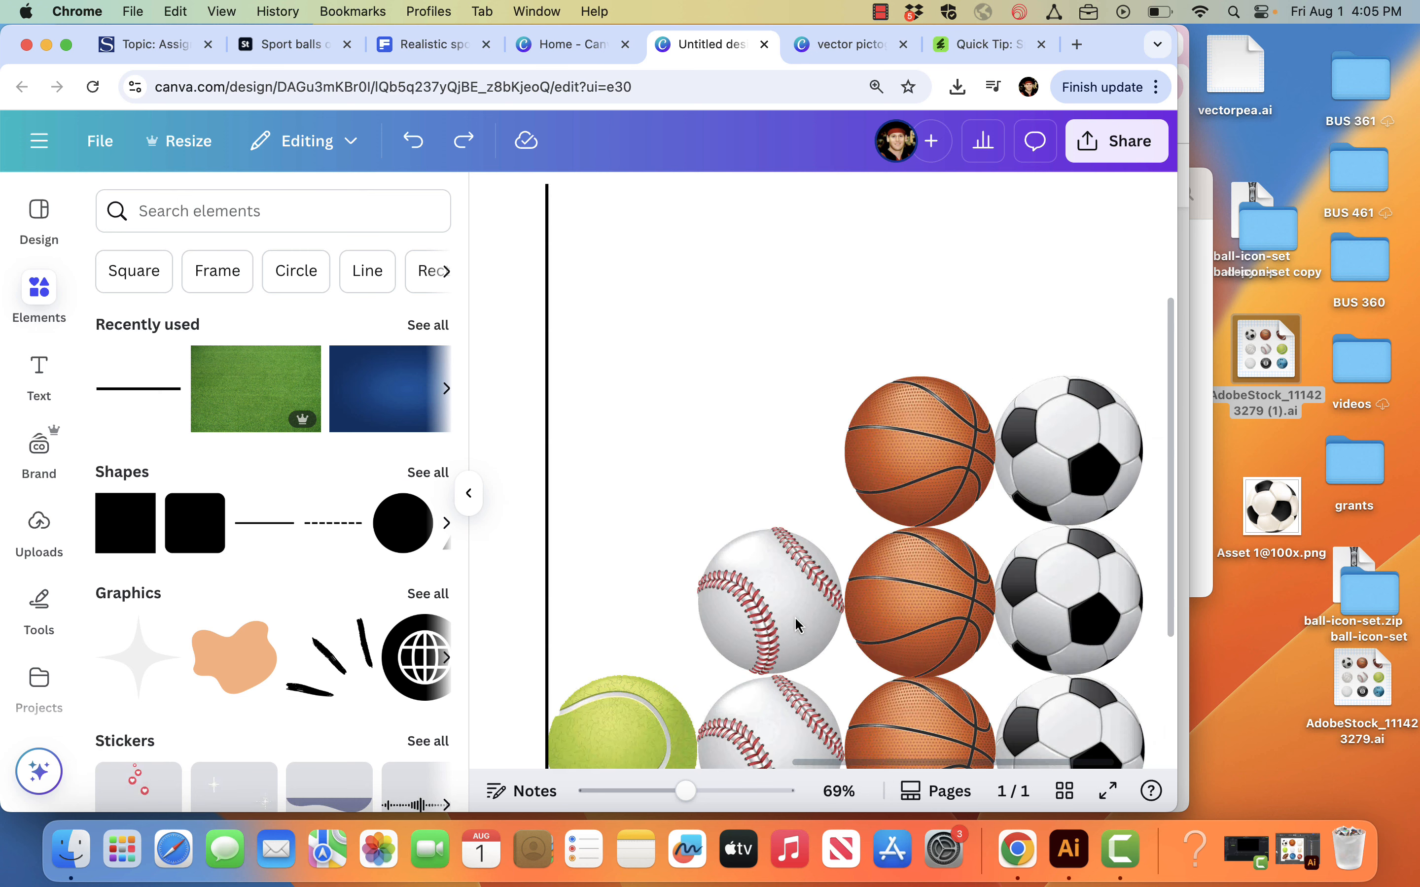
{"action": "left_click", "coordinate": [1005, 481]}
{"action": "left_click_drag", "start_coordinate": [1006, 481], "coordinate": [1068, 609]}
{"action": "scroll", "coordinate": [1008, 326], "scroll_direction": "down", "scroll_amount": 5}
{"action": "left_click", "coordinate": [995, 320]}
Step: Group the three basketballs into one column and the two baseballs into another
{"action": "left_click_drag", "start_coordinate": [995, 392], "coordinate": [998, 610]}
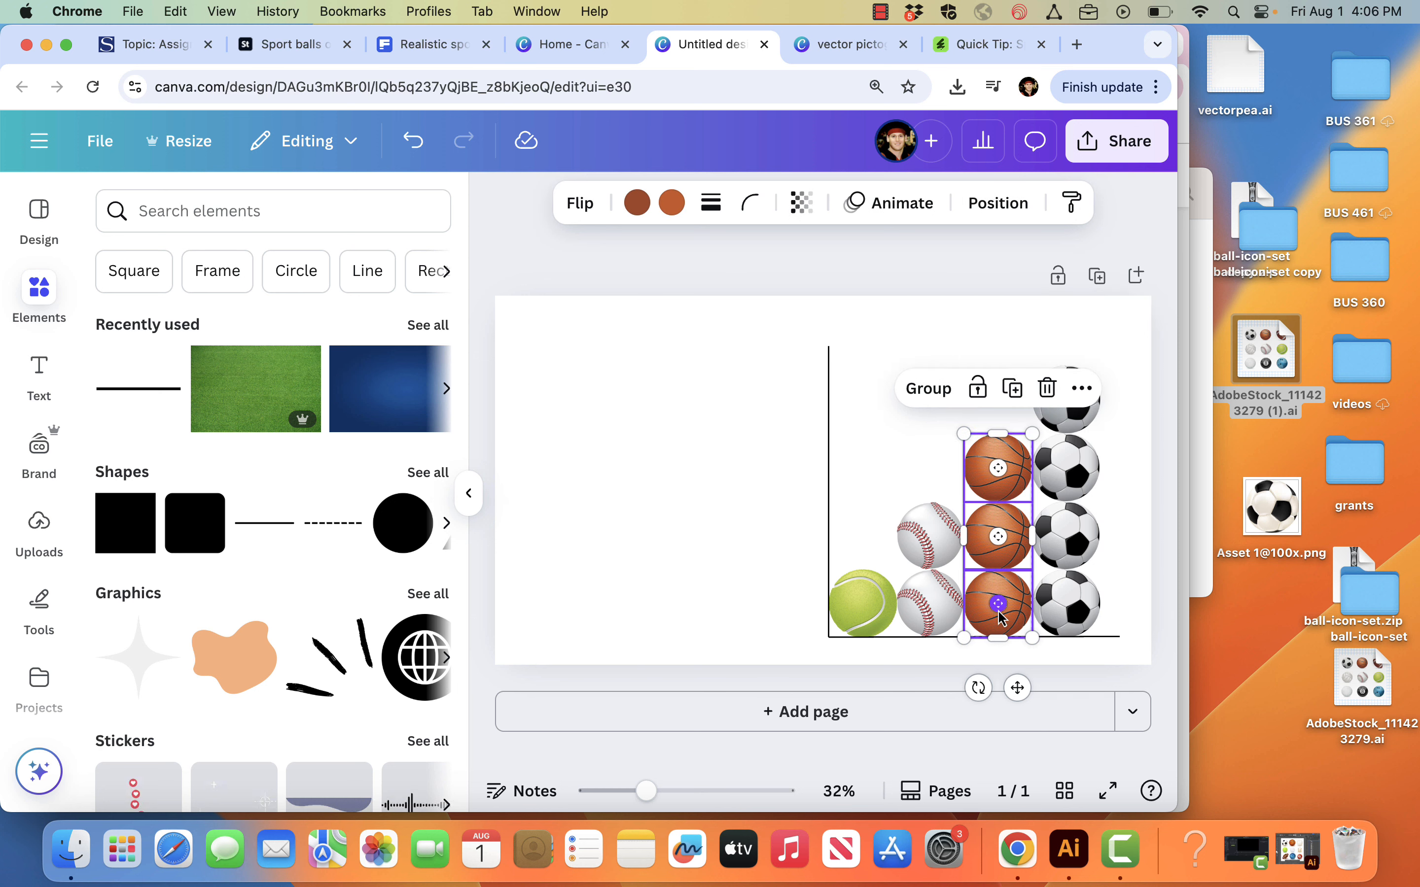
{"action": "left_click", "coordinate": [935, 401]}
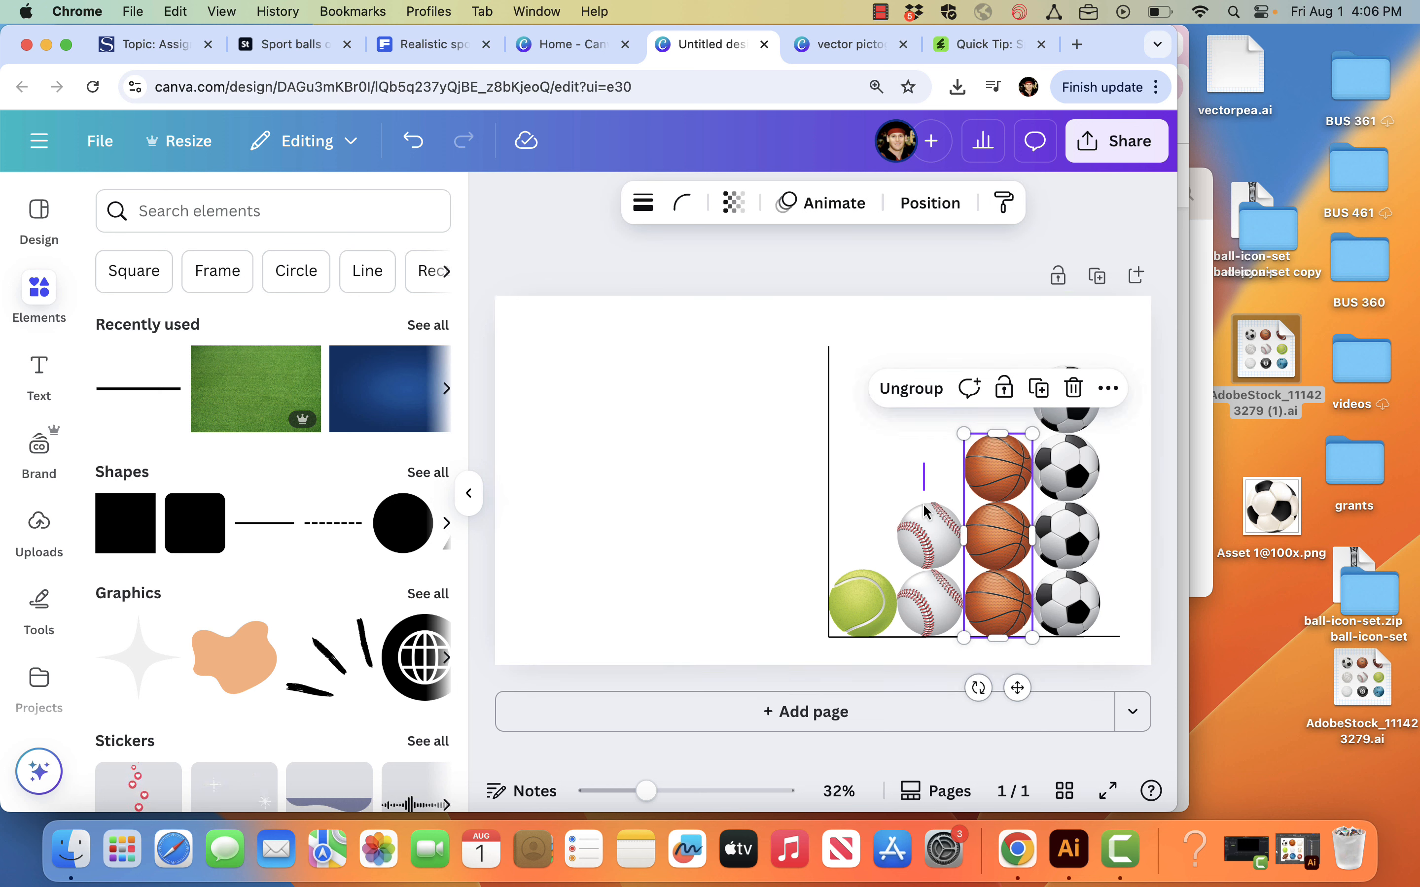
{"action": "left_click_drag", "start_coordinate": [929, 469], "coordinate": [932, 604]}
{"action": "left_click", "coordinate": [861, 456]}
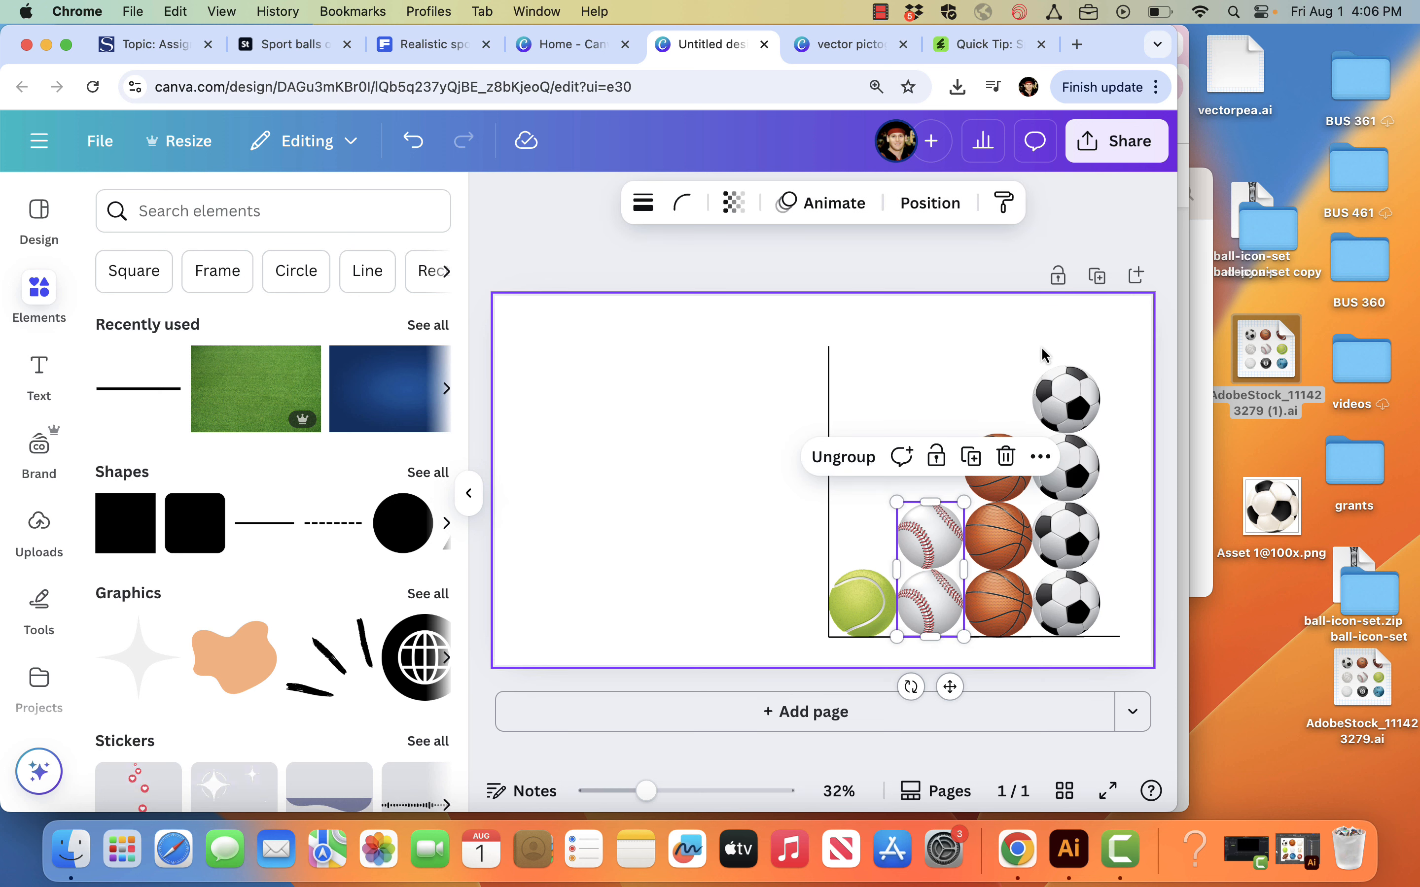
Step: Shift the soccer column to the right end of the baseline and nudge the baseball, basketball and tennis ball columns slightly right
{"action": "left_click", "coordinate": [1060, 350]}
{"action": "left_click", "coordinate": [1085, 543]}
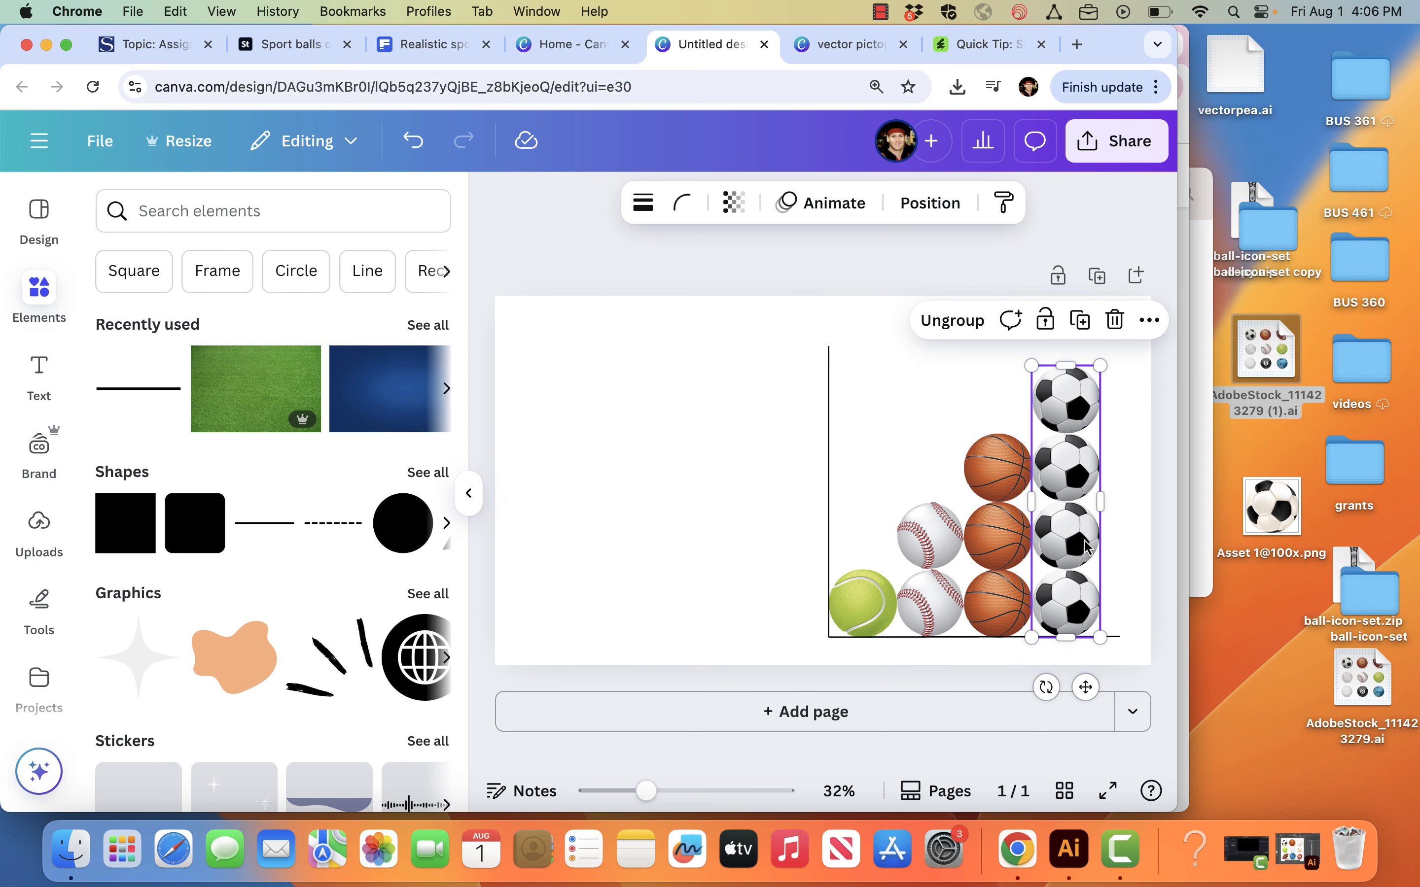
{"action": "left_click_drag", "start_coordinate": [1078, 531], "coordinate": [1102, 530]}
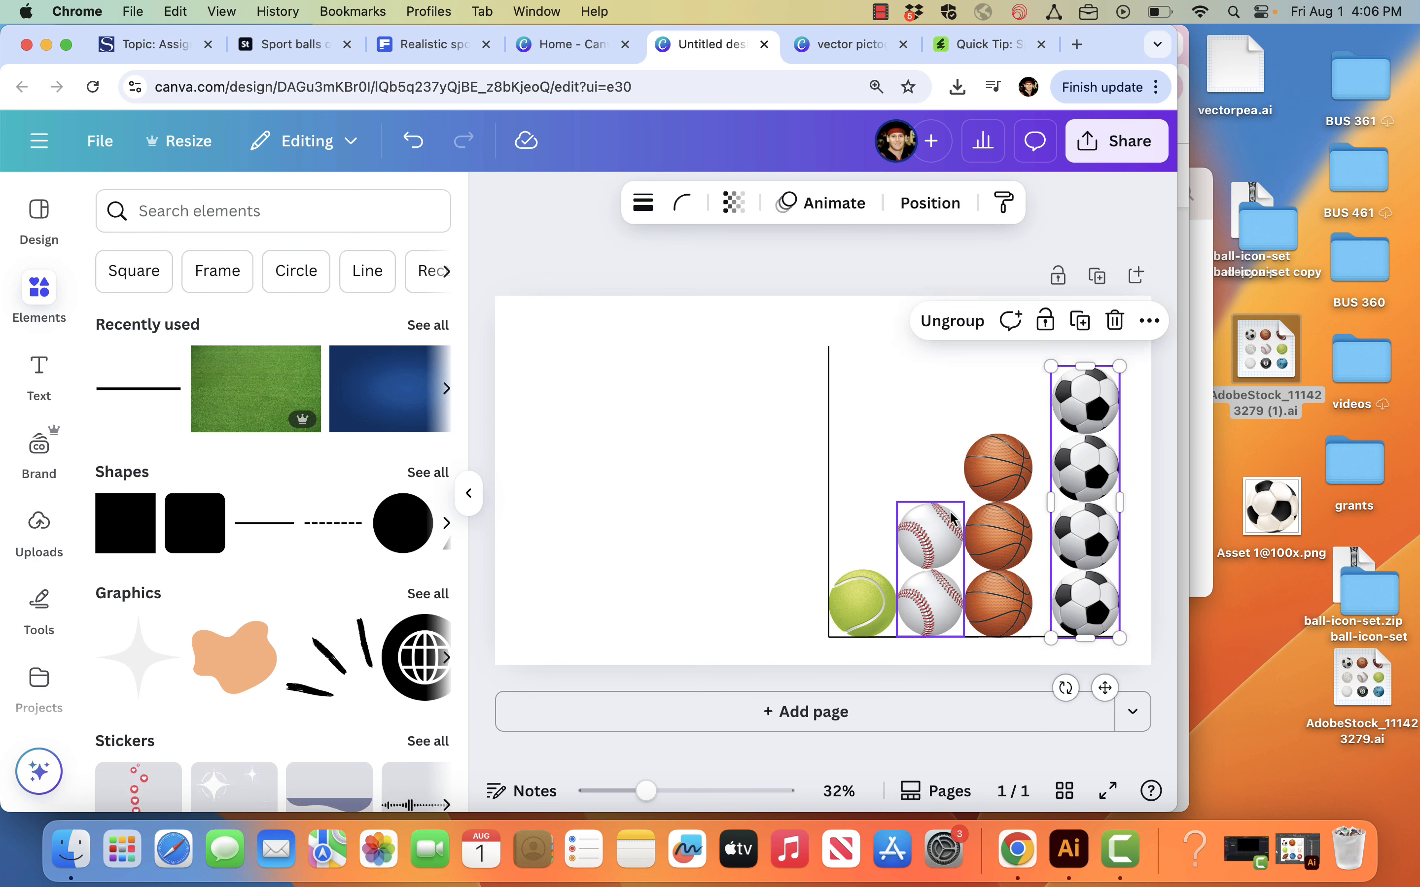
{"action": "left_click", "coordinate": [899, 471]}
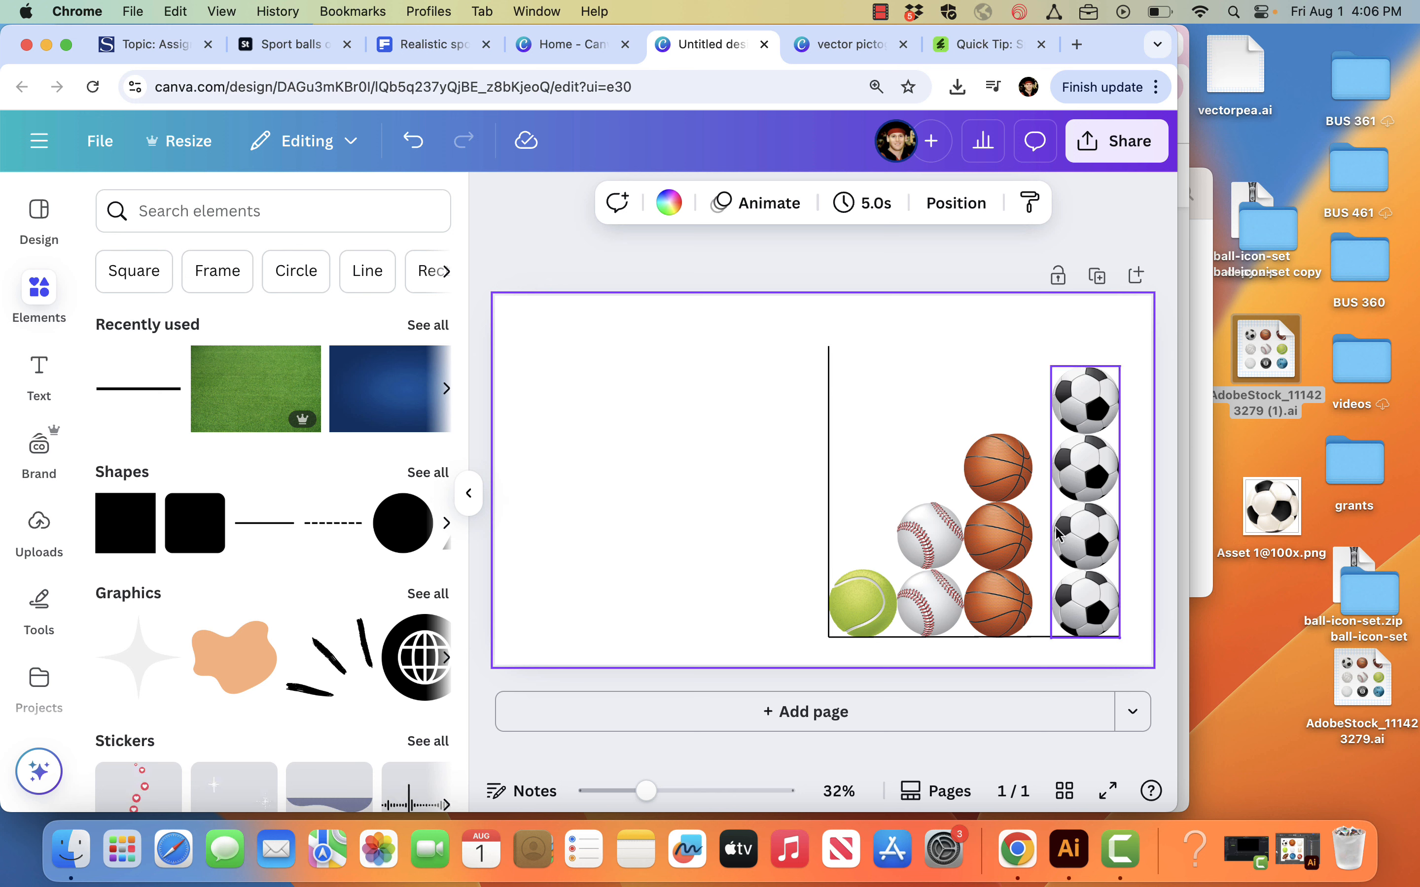
{"action": "left_click_drag", "start_coordinate": [934, 406], "coordinate": [945, 537]}
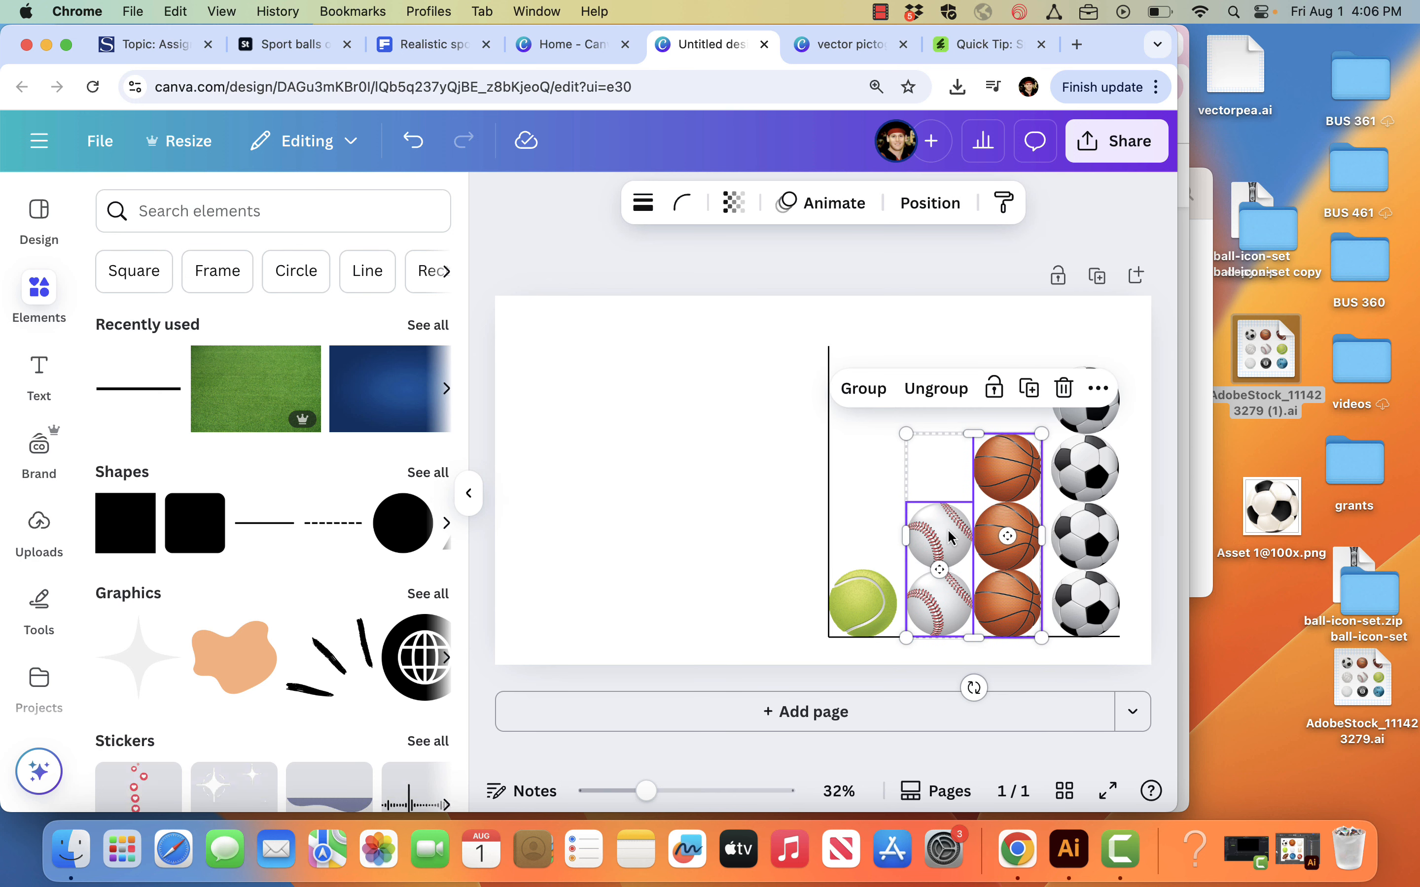
{"action": "left_click", "coordinate": [852, 608]}
{"action": "left_click_drag", "start_coordinate": [852, 609], "coordinate": [856, 601]}
Step: Select all four ball columns and space them evenly horizontally
{"action": "left_click_drag", "start_coordinate": [863, 359], "coordinate": [1092, 619]}
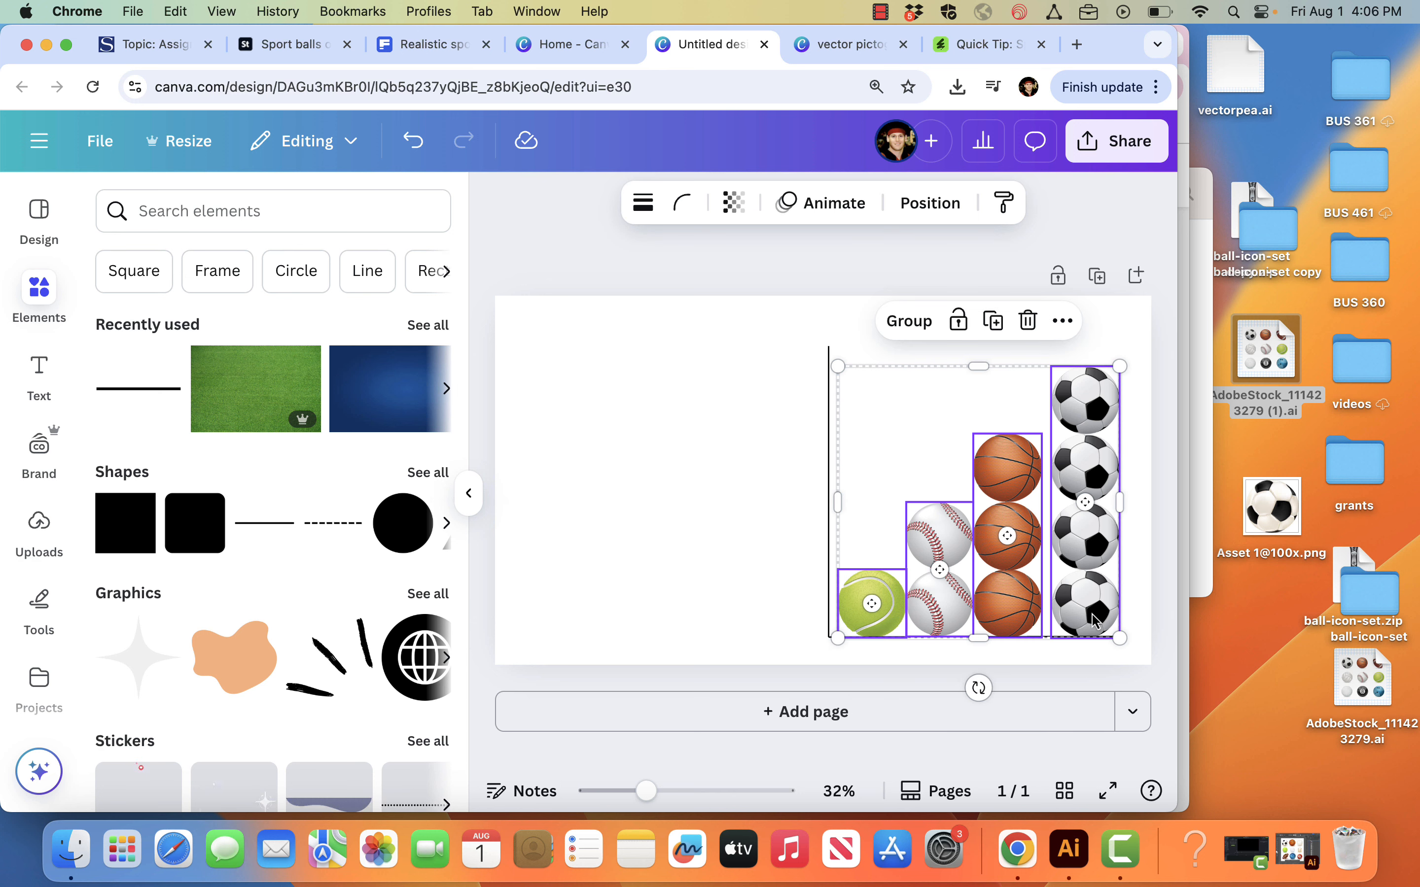
{"action": "left_click", "coordinate": [1062, 321]}
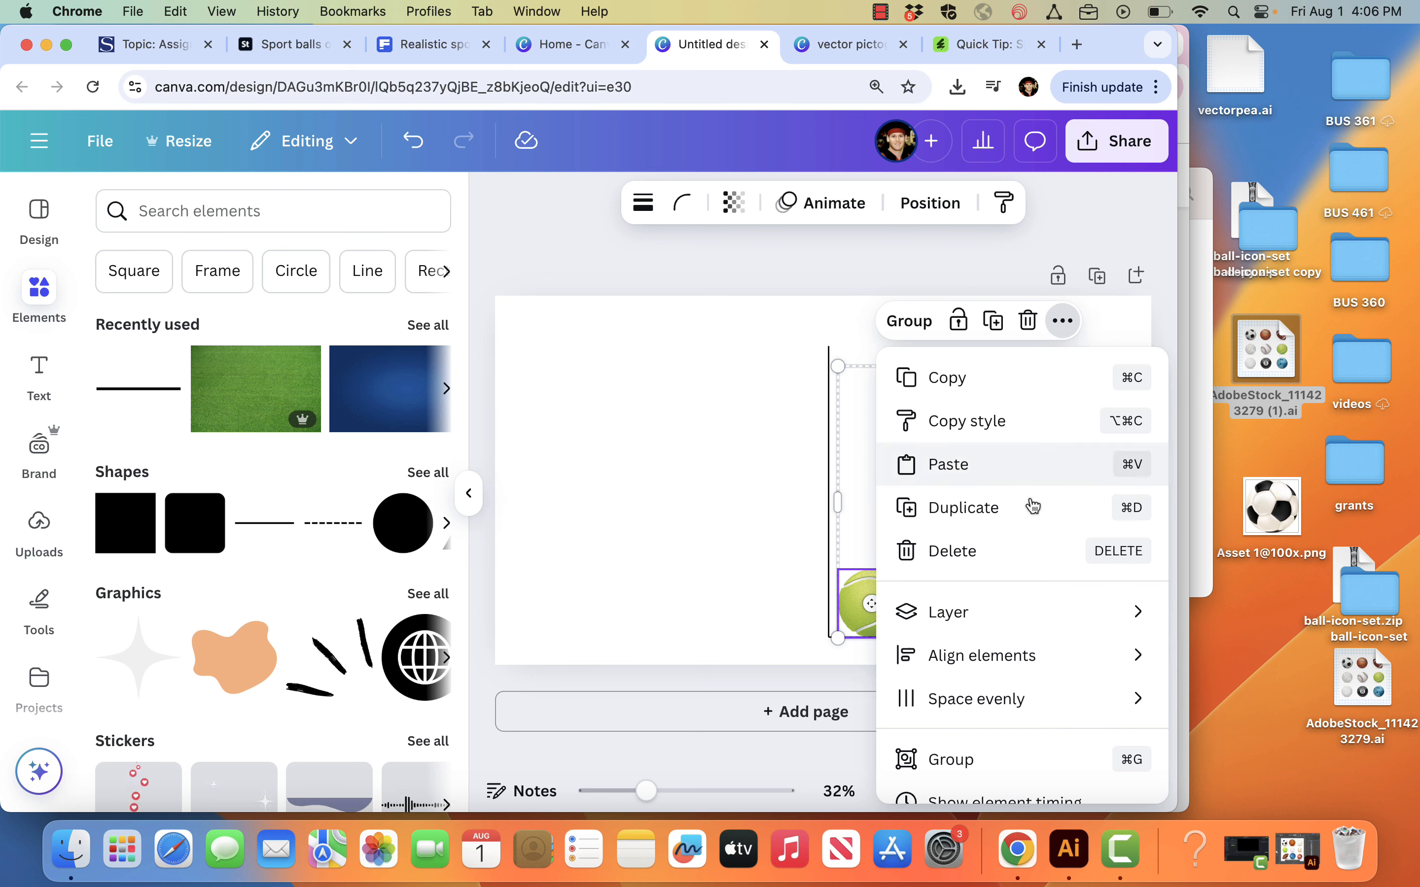
{"action": "mouse_move", "coordinate": [1026, 717]}
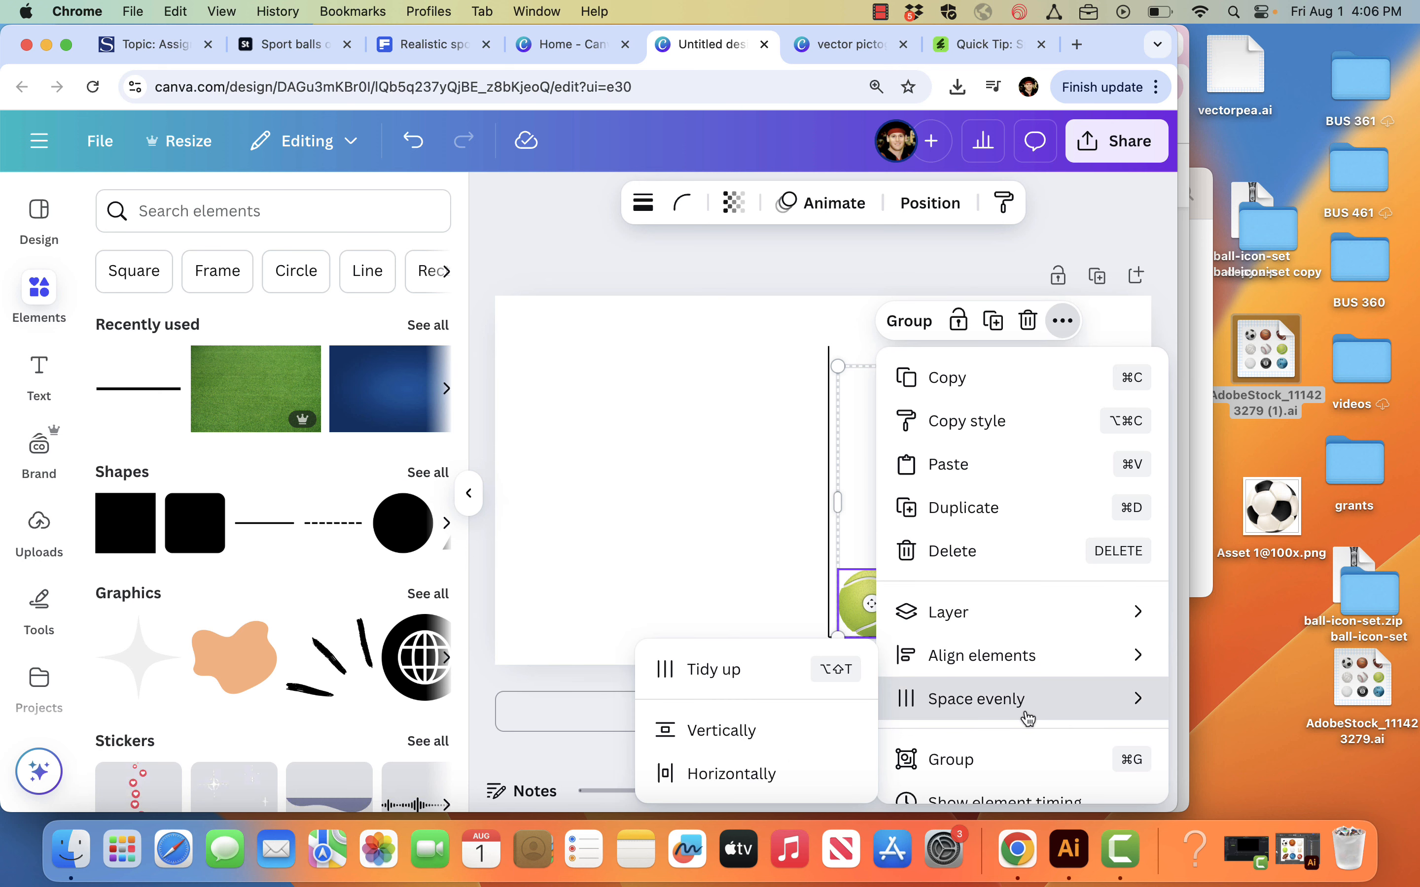
{"action": "left_click", "coordinate": [816, 796]}
{"action": "left_click", "coordinate": [700, 506]}
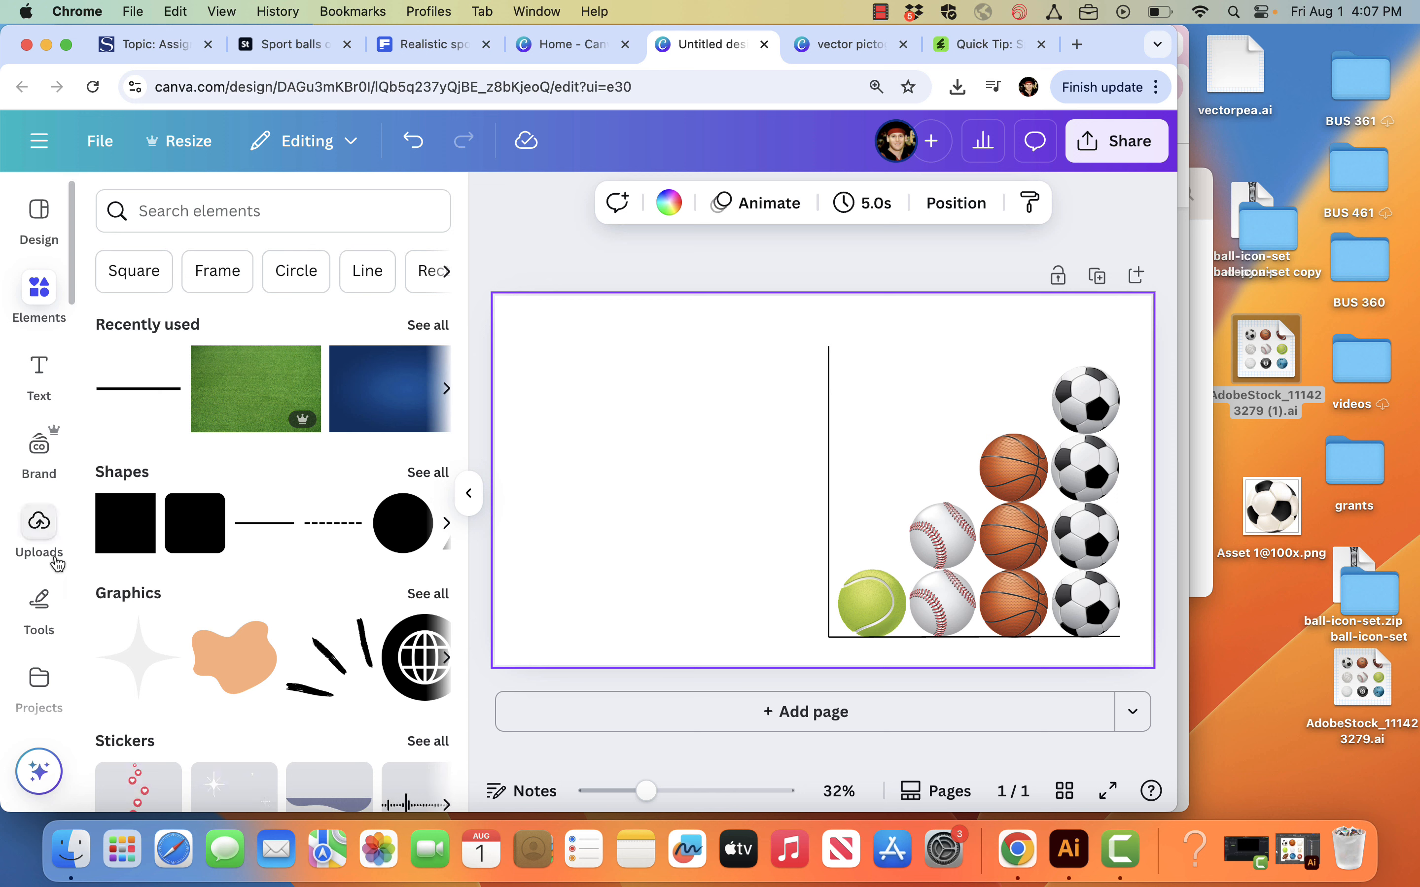
Step: Browse the Canva apps to the text styling category and open Text Studio Maker
{"action": "scroll", "coordinate": [44, 540], "scroll_direction": "down", "scroll_amount": 5}
{"action": "left_click", "coordinate": [39, 549]}
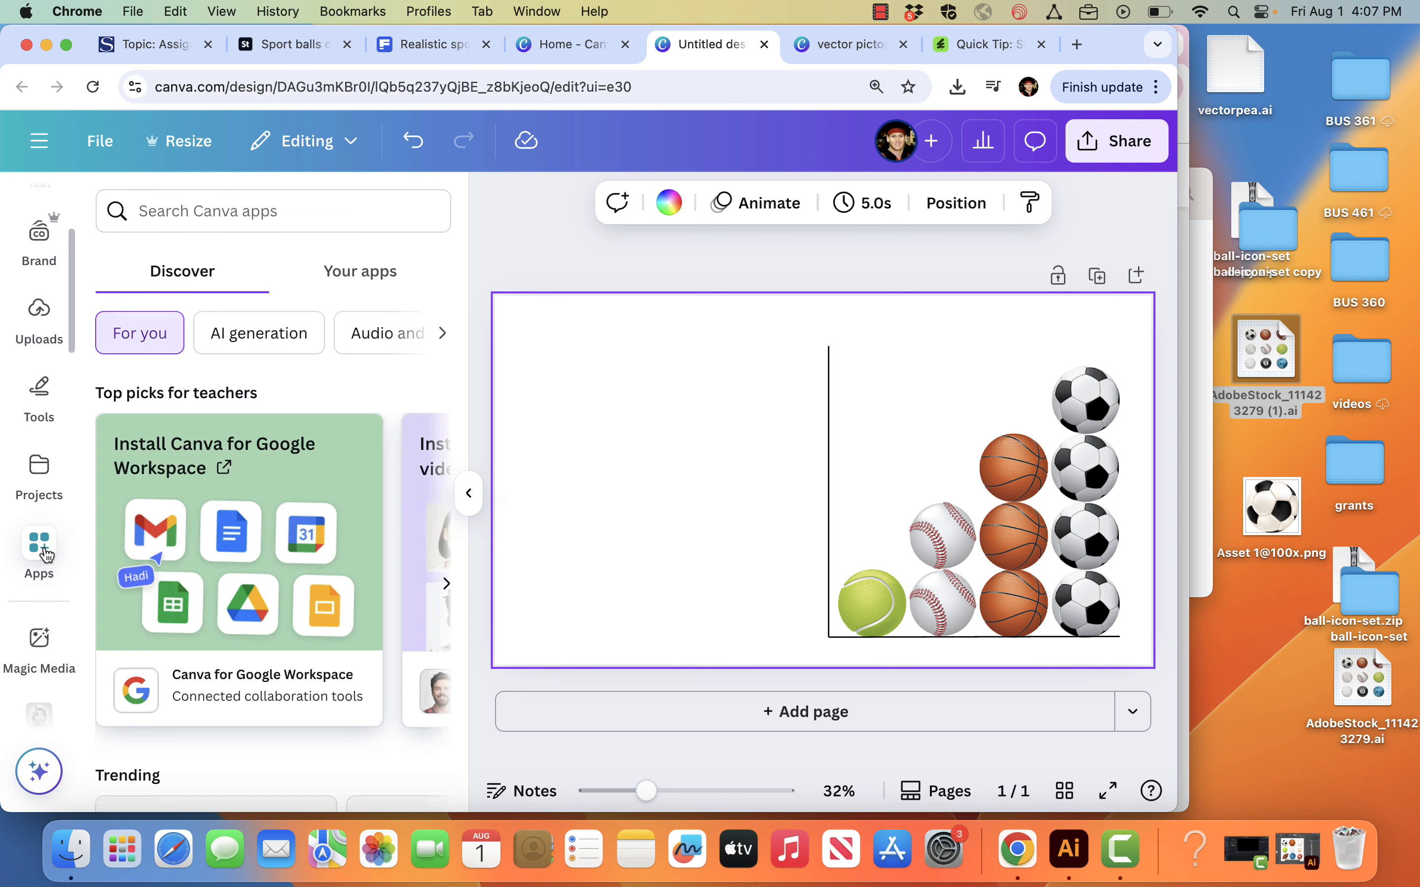
{"action": "left_click", "coordinate": [444, 333]}
{"action": "left_click", "coordinate": [443, 333]}
{"action": "left_click", "coordinate": [443, 333]}
{"action": "left_click", "coordinate": [443, 333]}
{"action": "left_click", "coordinate": [447, 340]}
{"action": "left_click", "coordinate": [196, 342]}
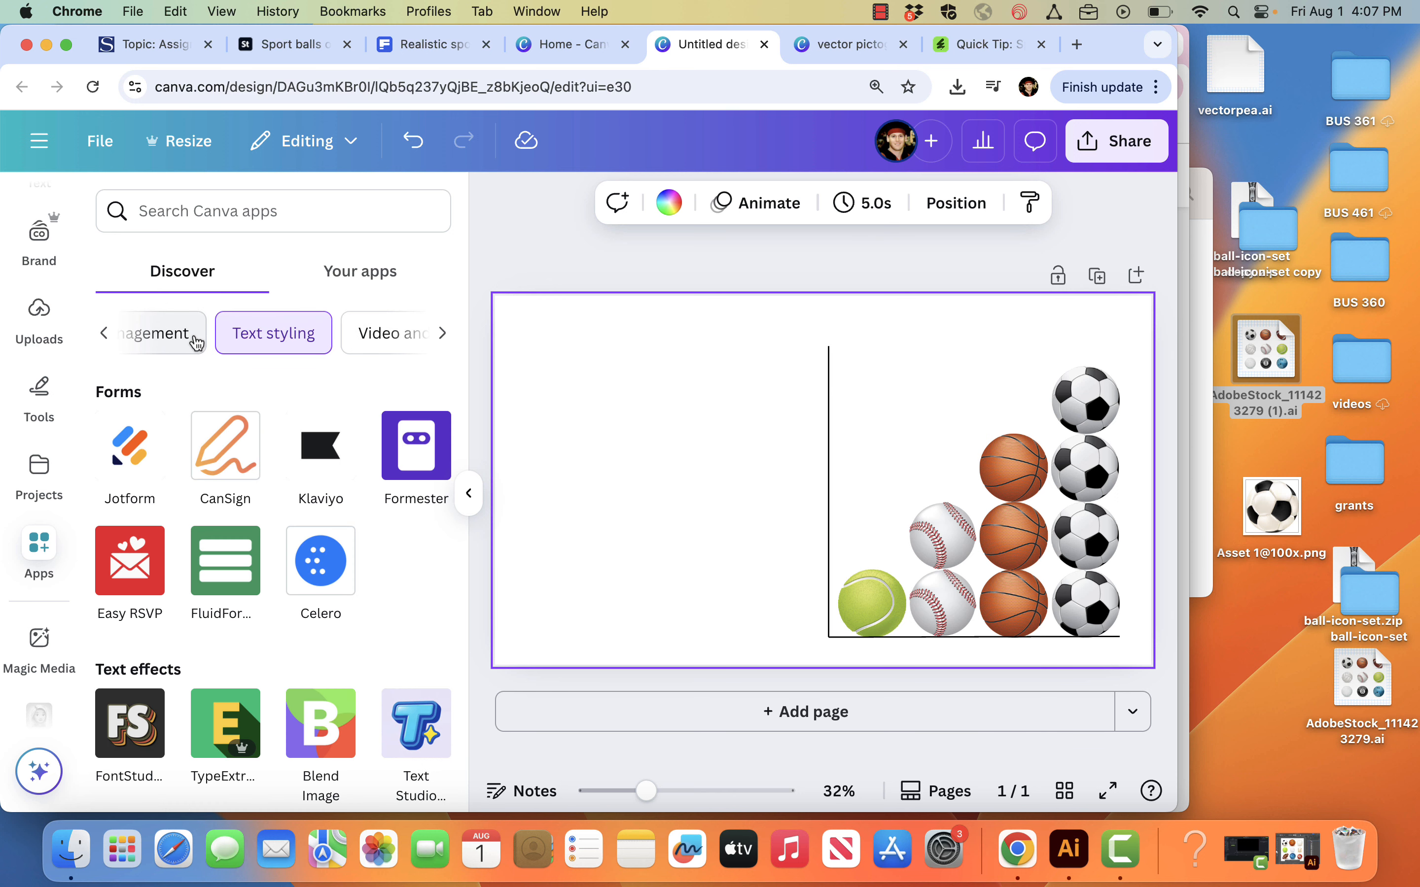
{"action": "scroll", "coordinate": [229, 674], "scroll_direction": "down", "scroll_amount": 2}
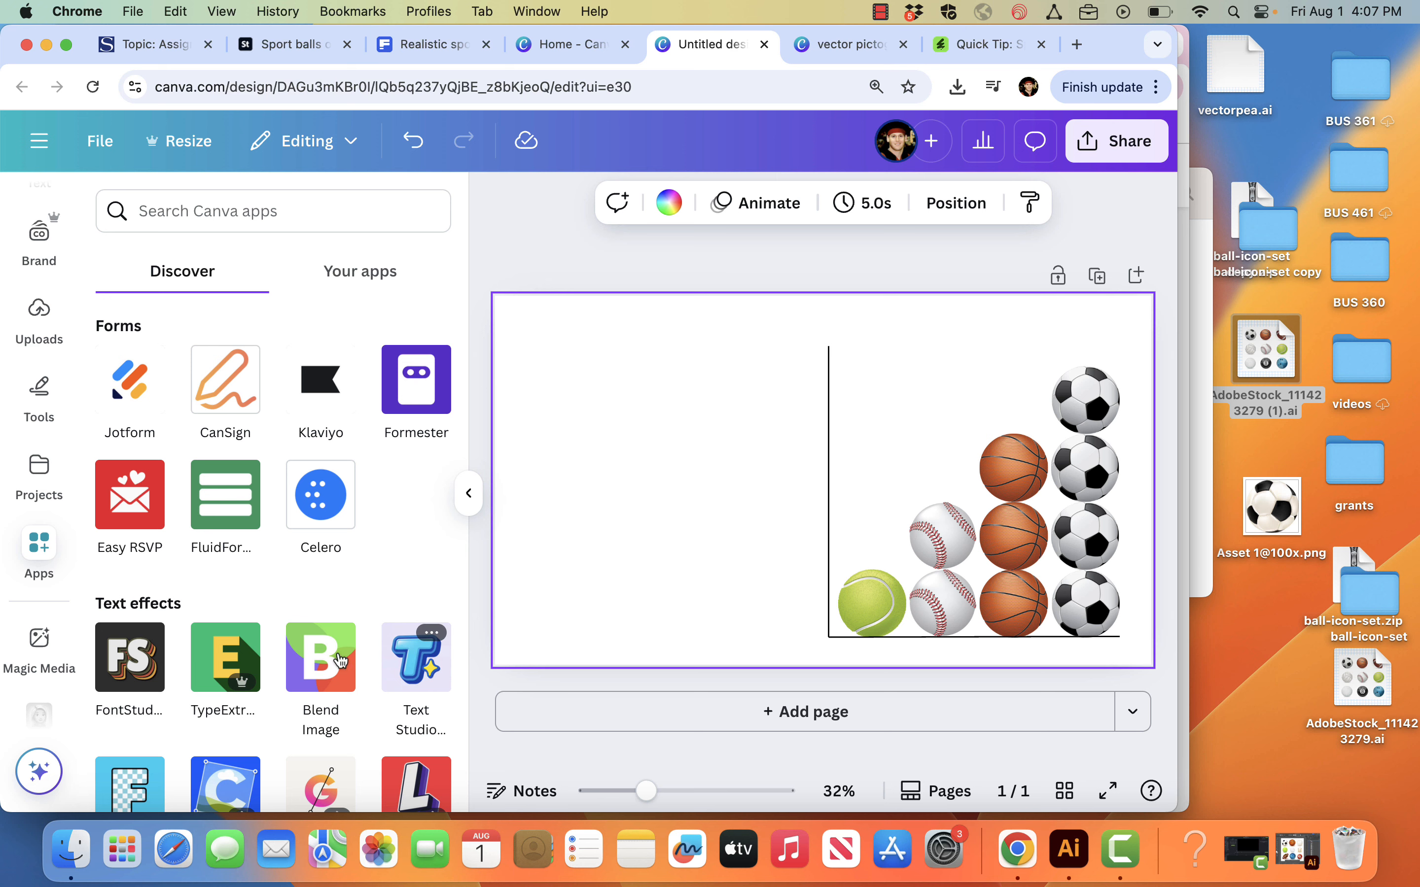
{"action": "left_click", "coordinate": [417, 665]}
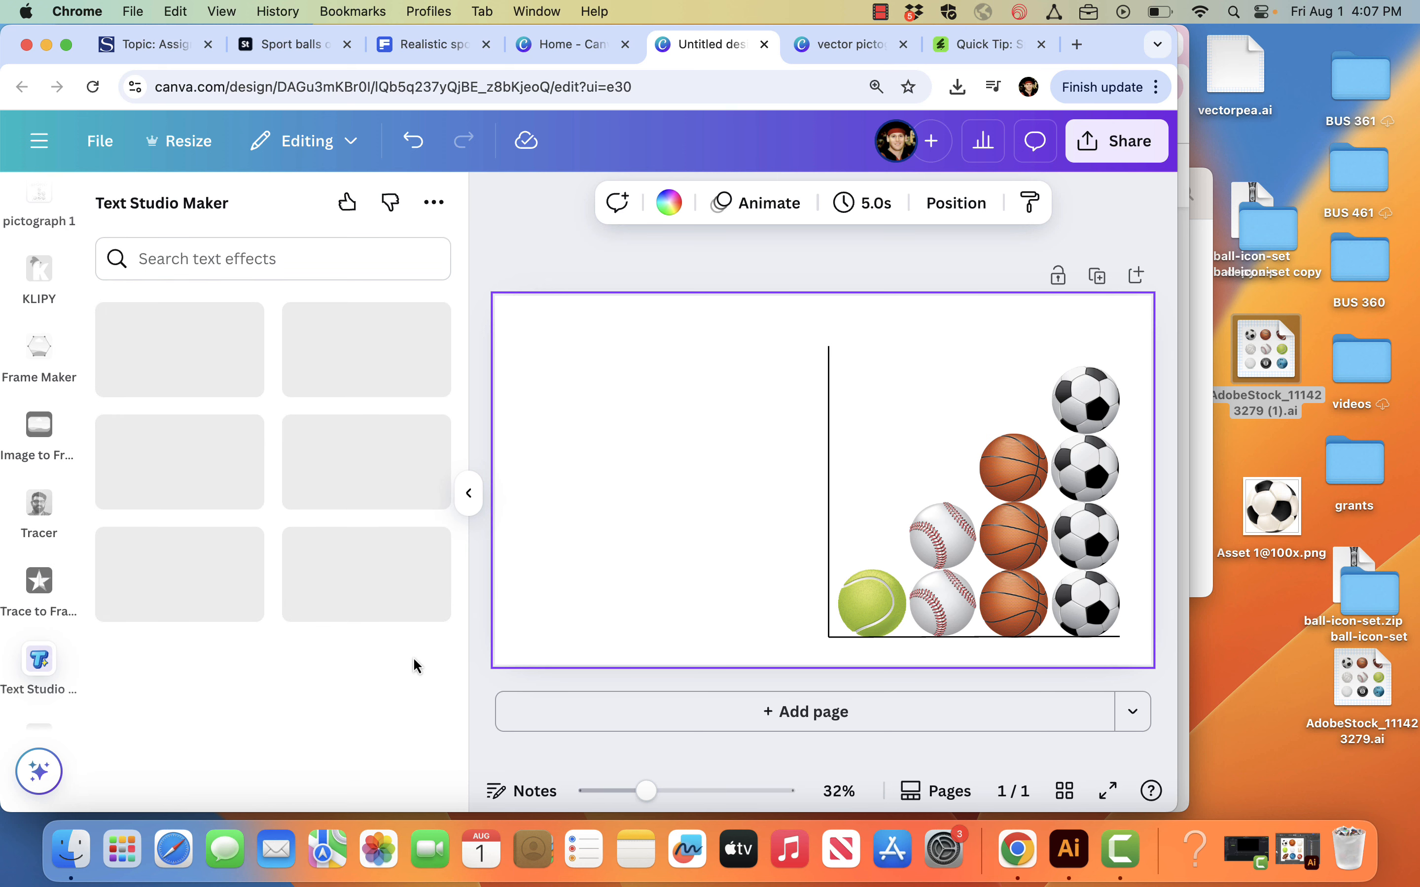
Step: Search the text effects for "sports" and choose the College 3D Red style
{"action": "left_click", "coordinate": [316, 265]}
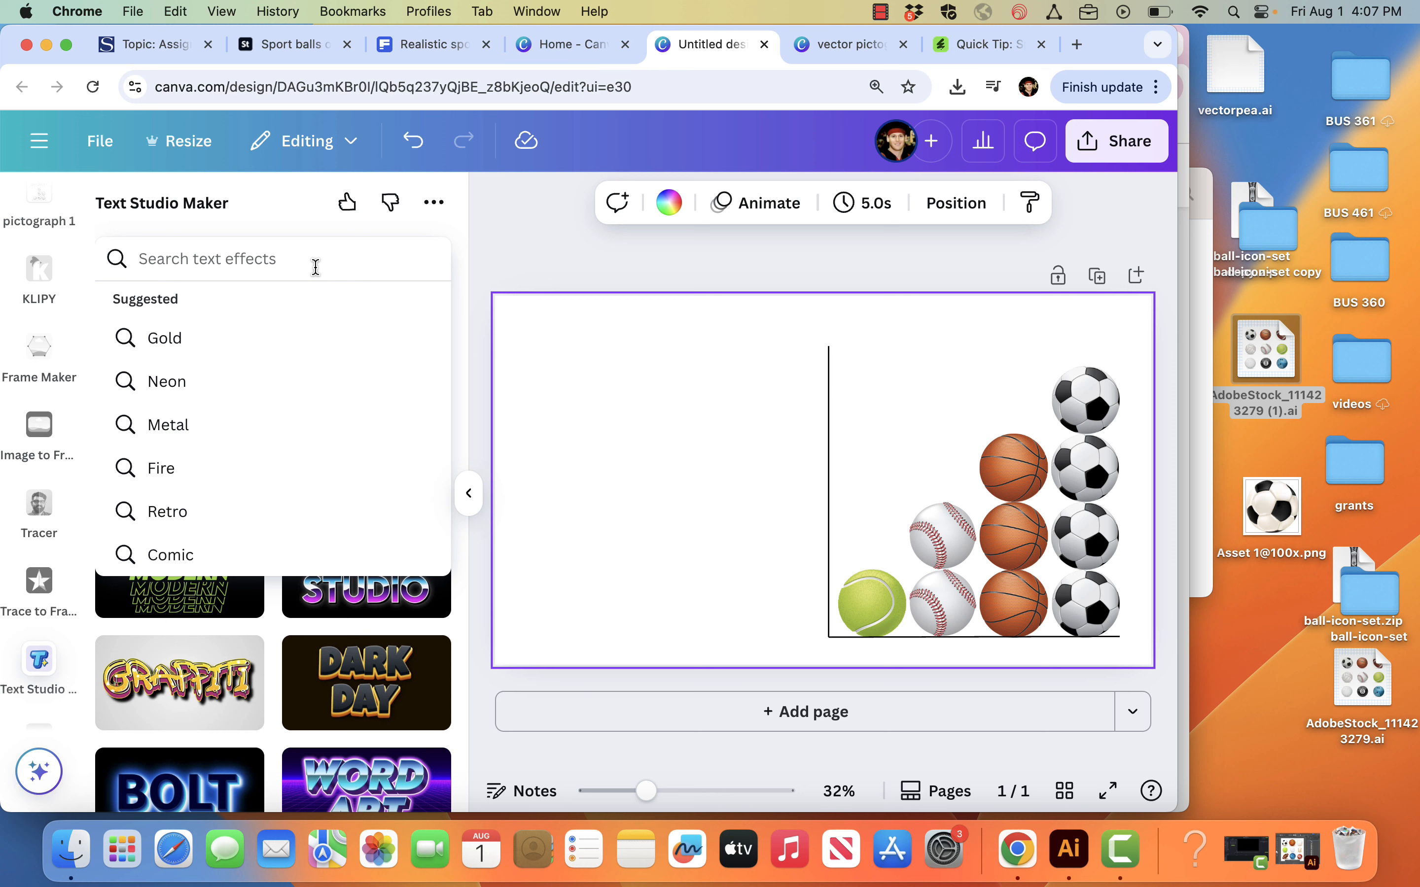
{"action": "type", "text": "sport"}
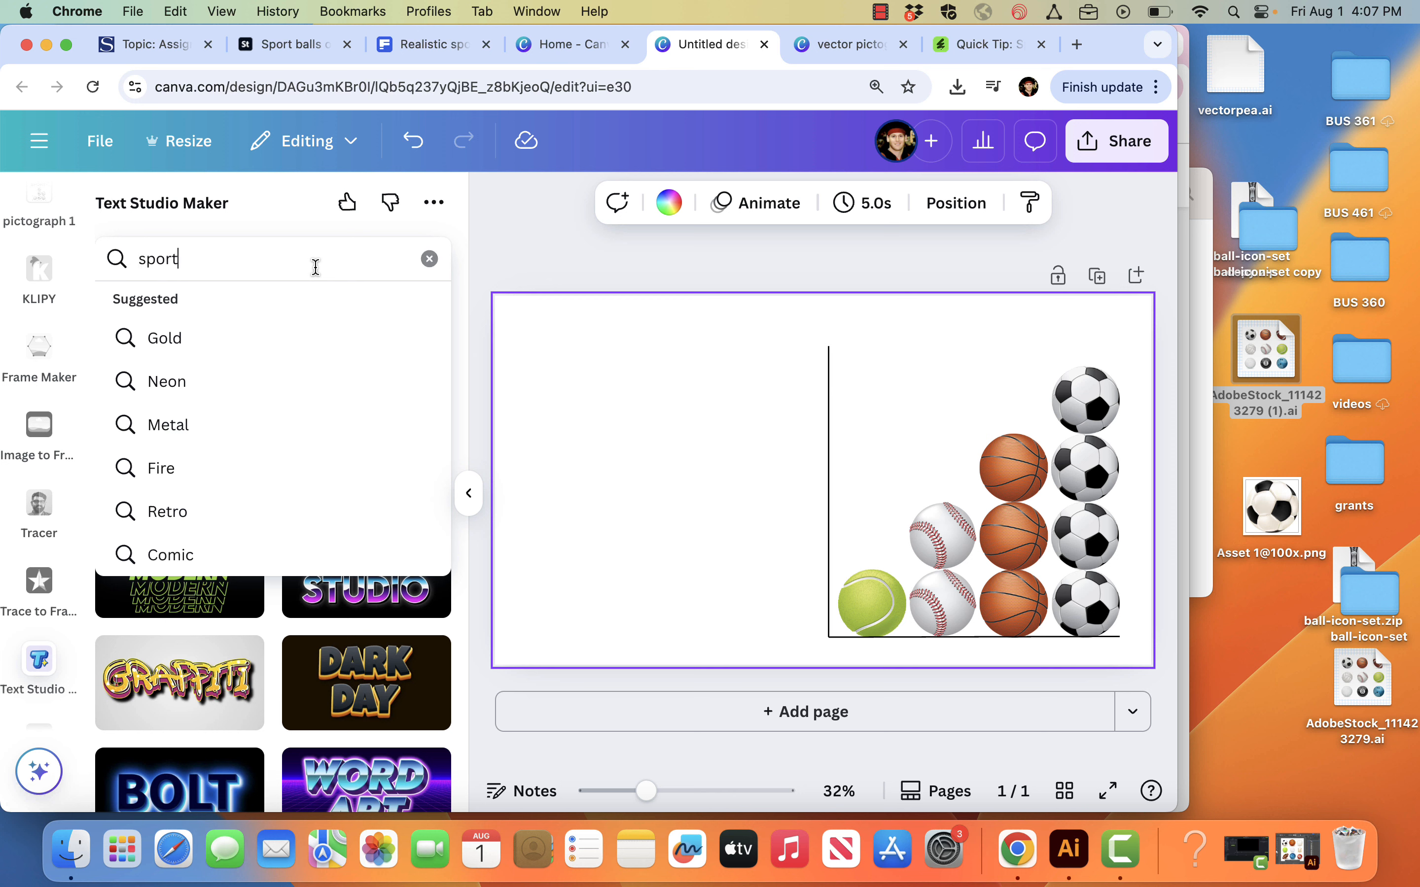
{"action": "type", "text": "s"}
{"action": "key", "text": "Return"}
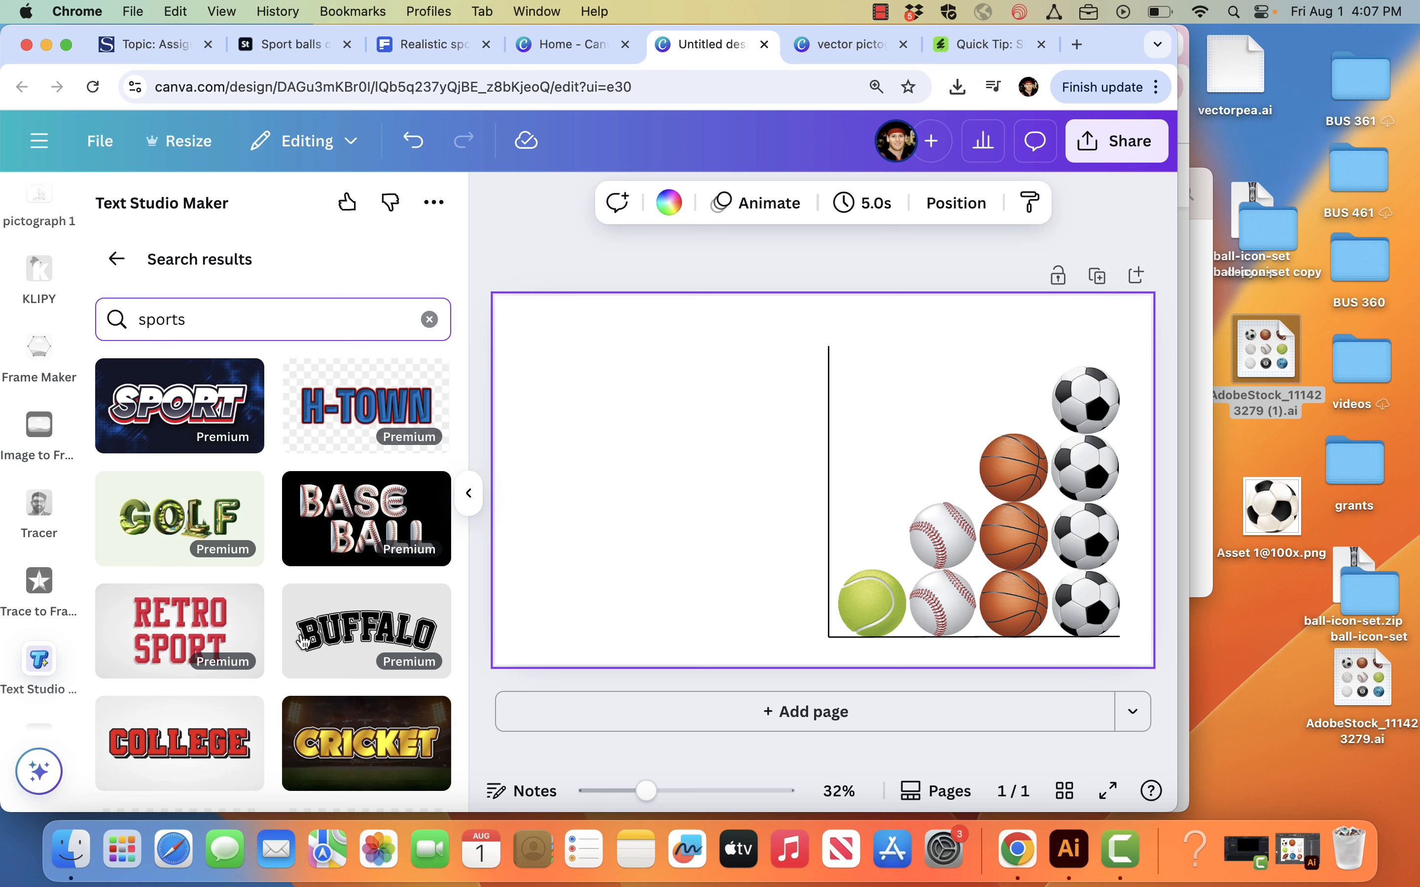
{"action": "scroll", "coordinate": [302, 641], "scroll_direction": "down", "scroll_amount": 5}
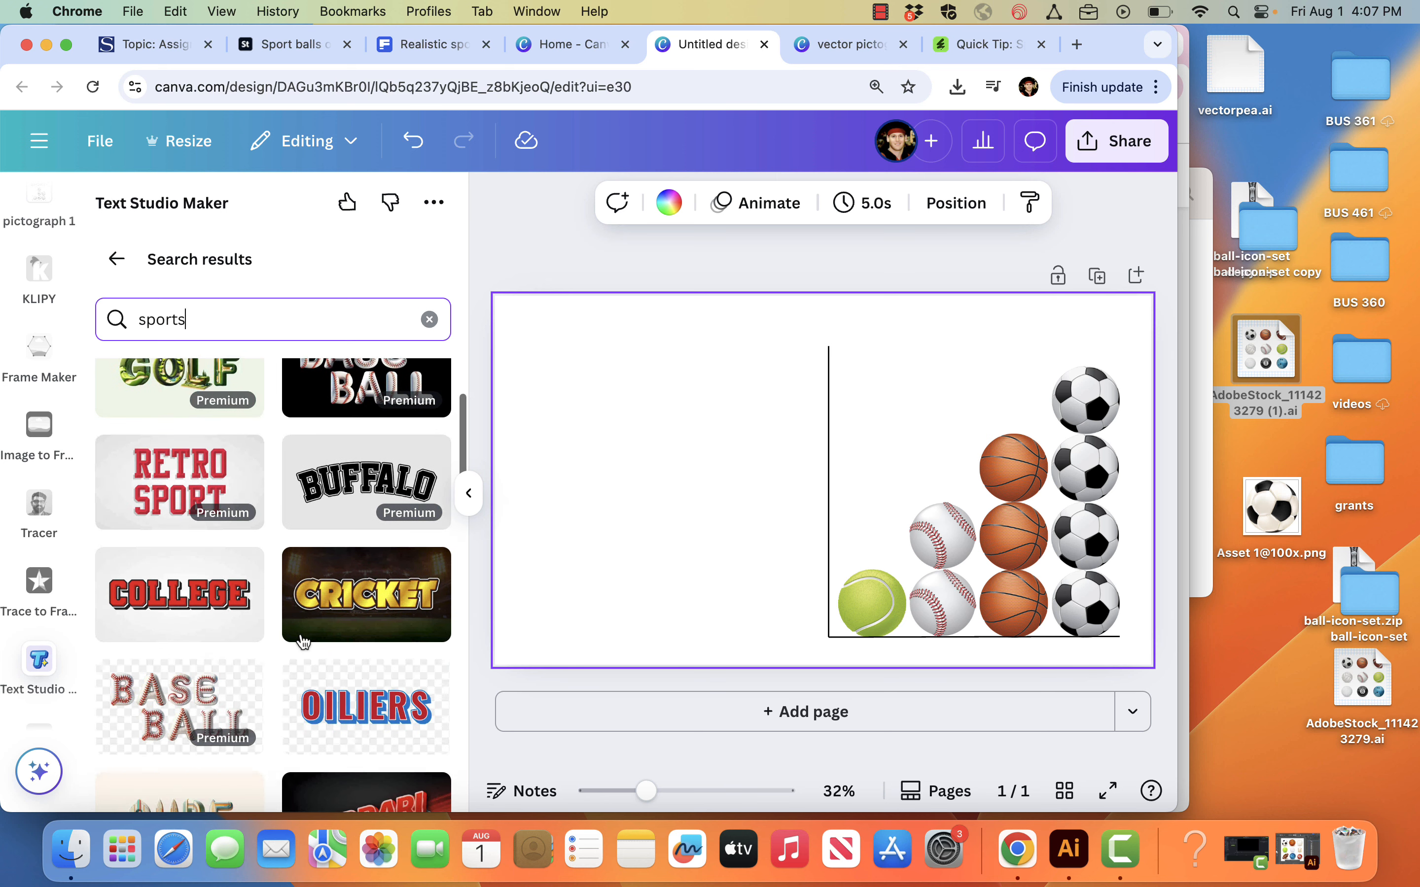
{"action": "scroll", "coordinate": [302, 642], "scroll_direction": "up", "scroll_amount": 2}
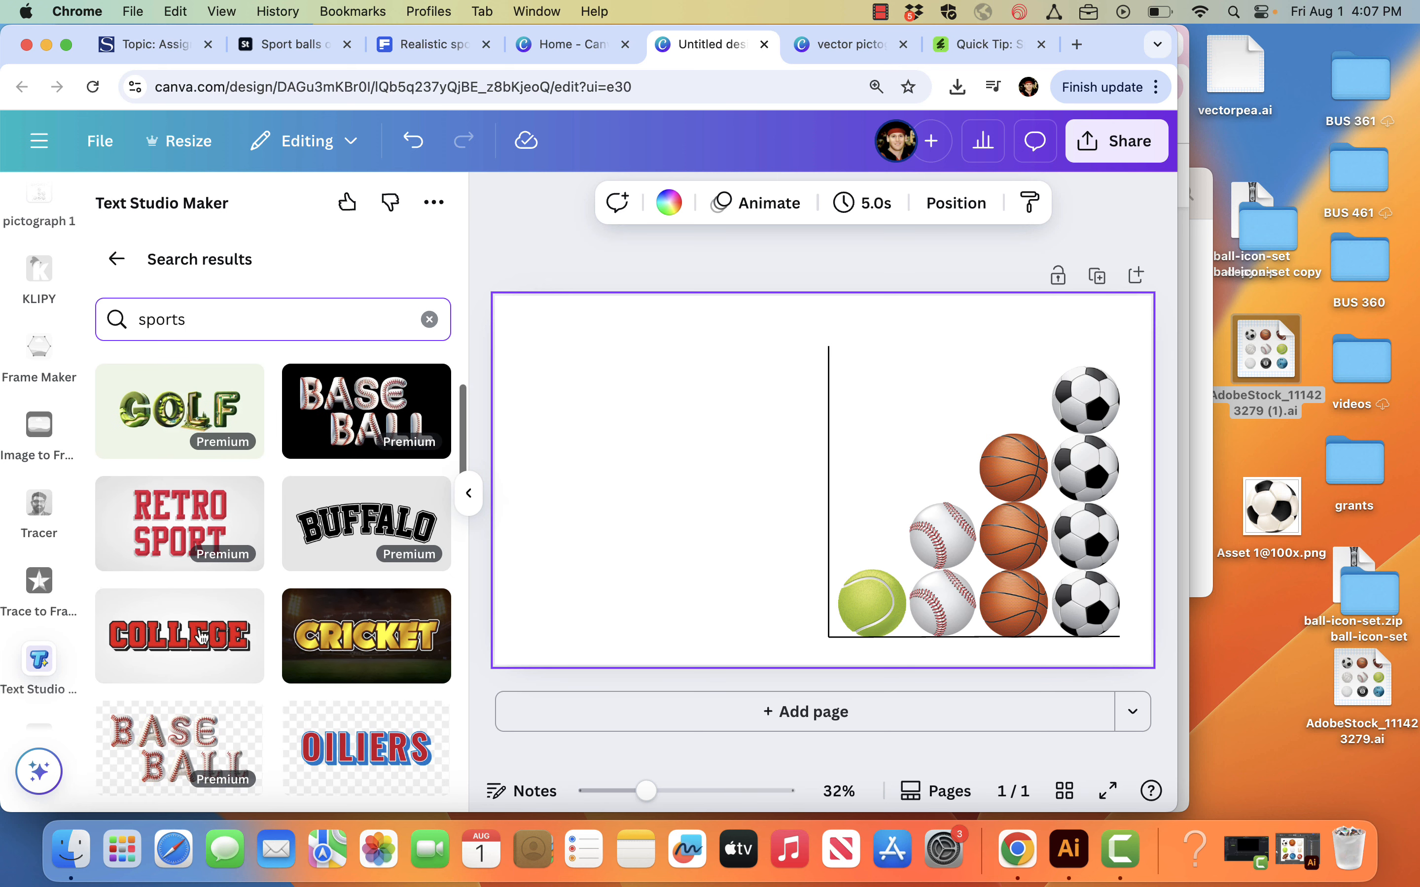
{"action": "left_click", "coordinate": [157, 646]}
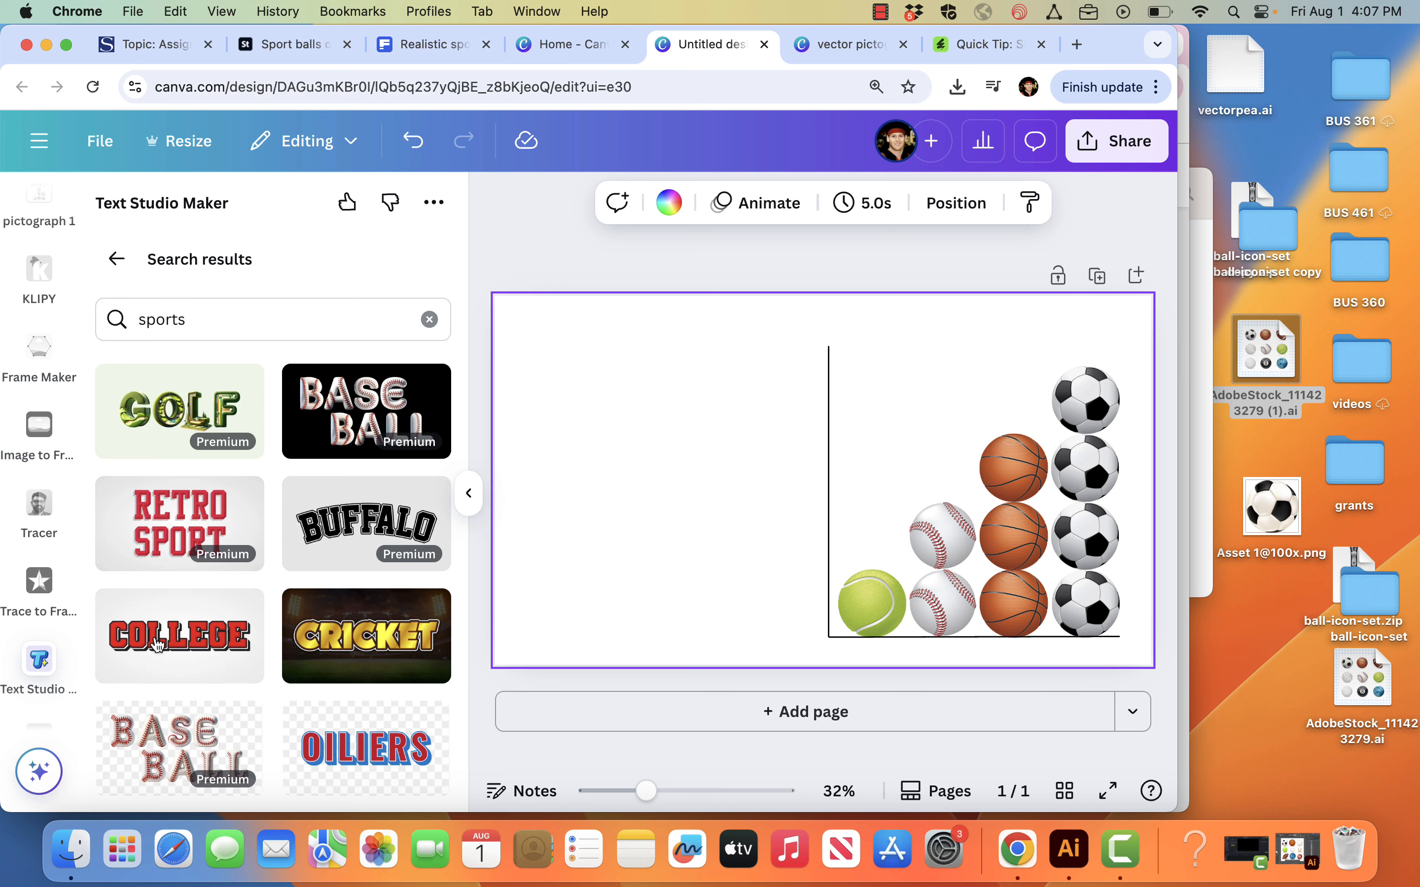
{"action": "left_click", "coordinate": [234, 635]}
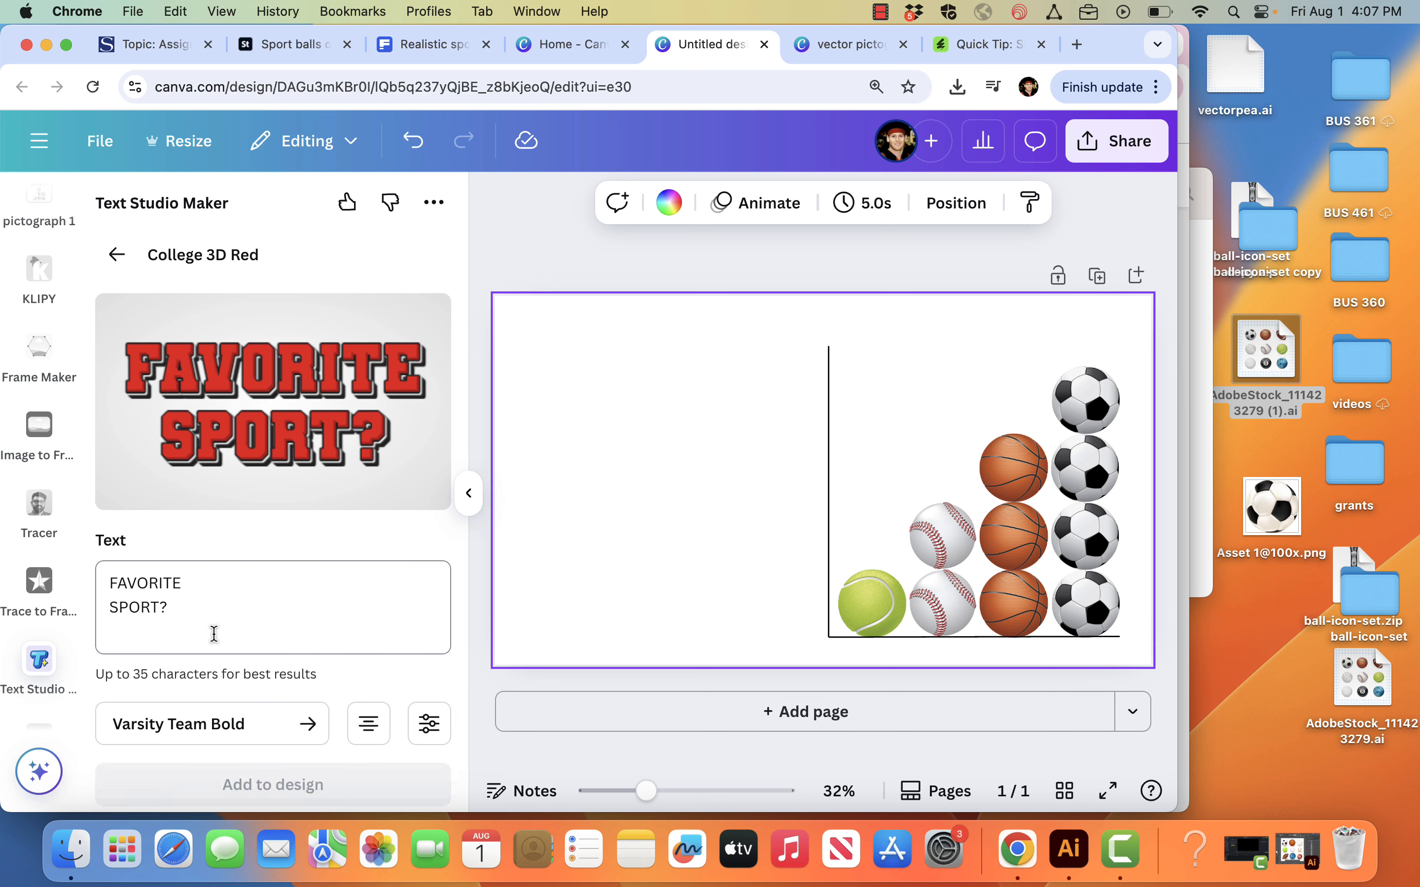
Step: Set the "FAVORITE SPORT?" effect's letter spacing to 0.07 and add the title to the design
{"action": "double_click", "coordinate": [194, 587]}
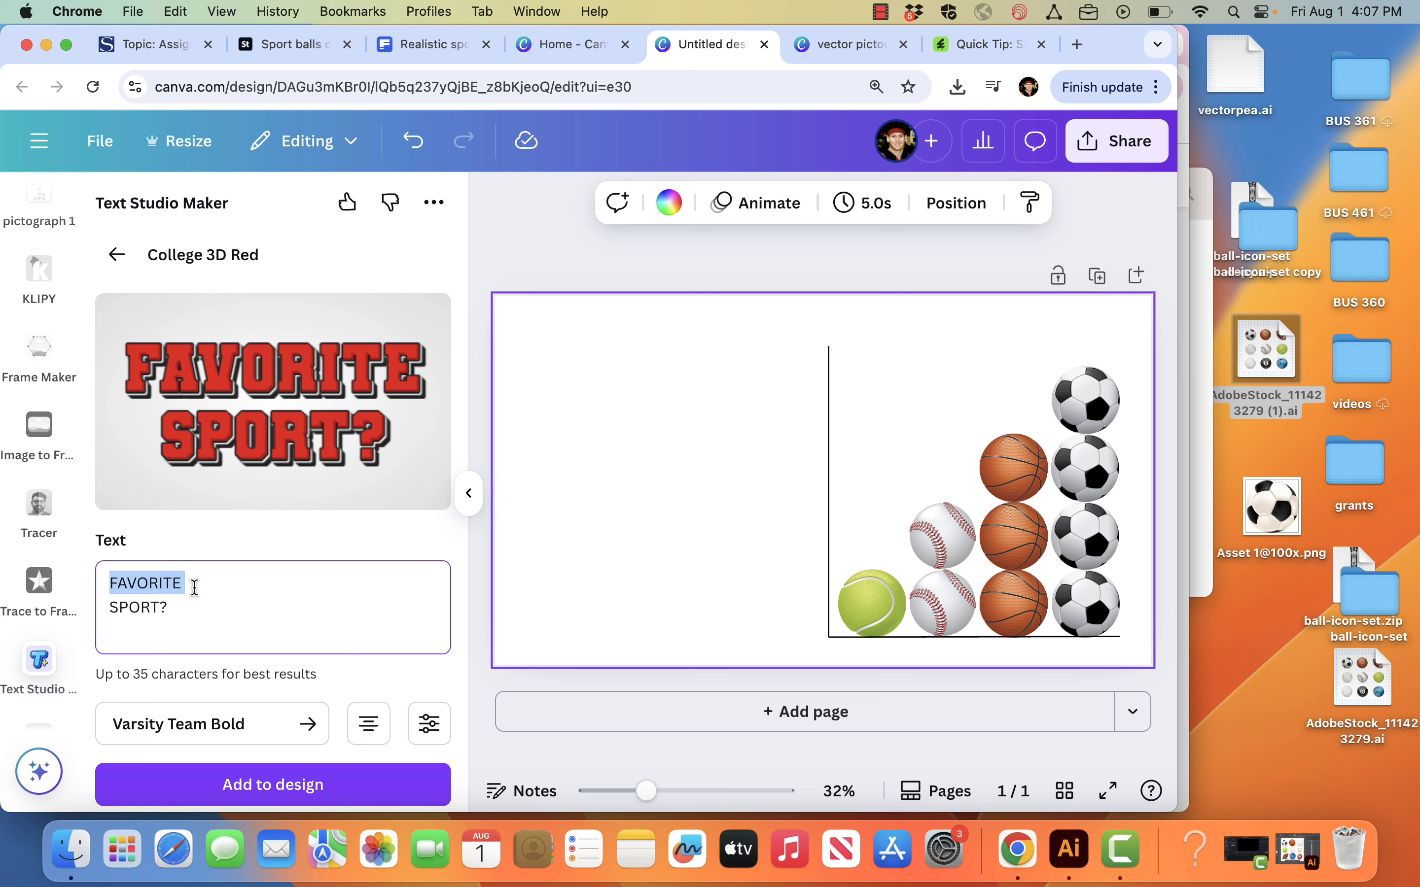
{"action": "double_click", "coordinate": [193, 609]}
{"action": "scroll", "coordinate": [303, 652], "scroll_direction": "down", "scroll_amount": 2}
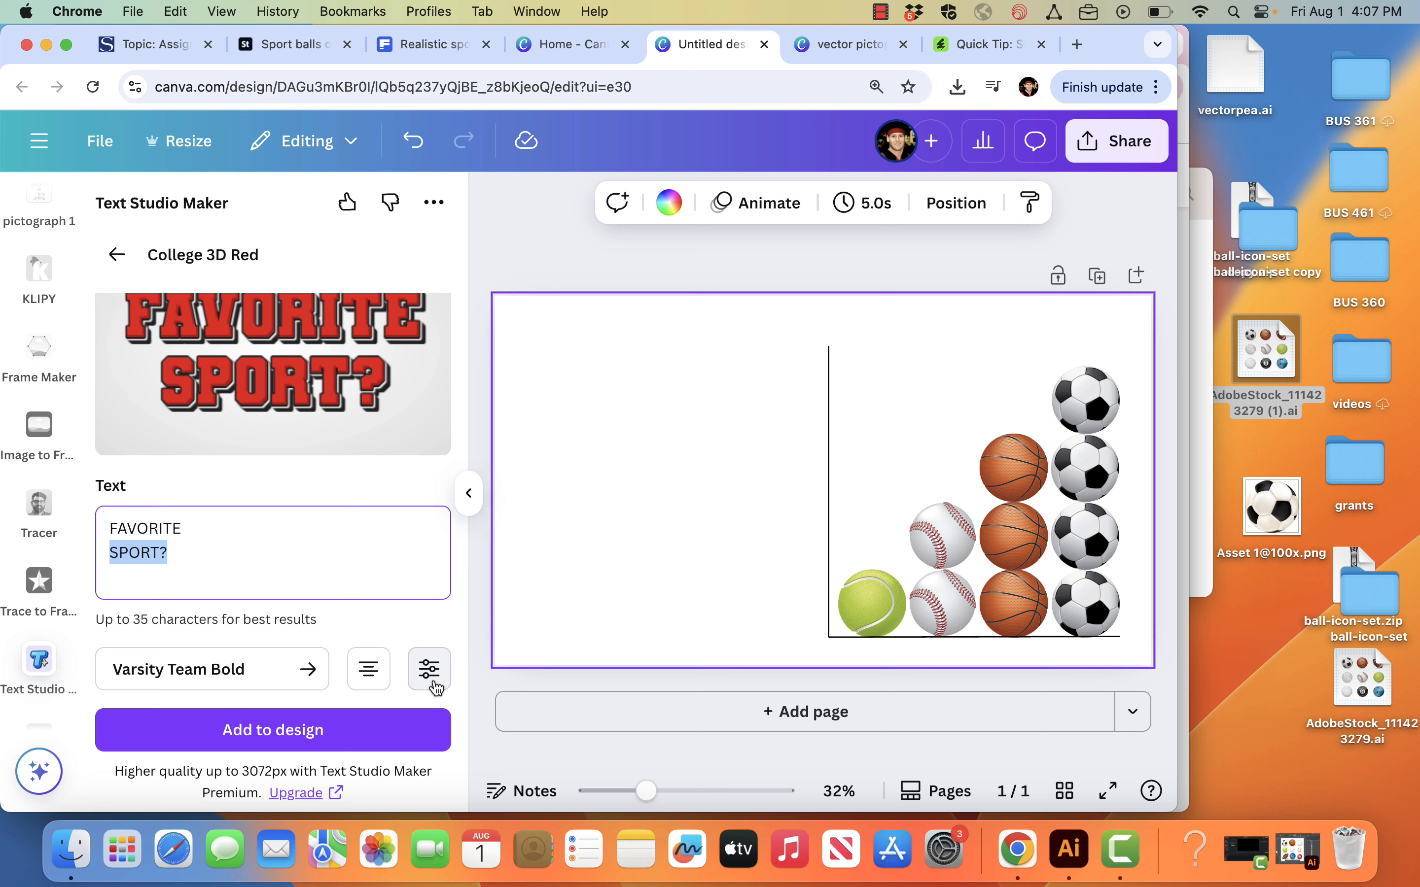
{"action": "left_click", "coordinate": [429, 670]}
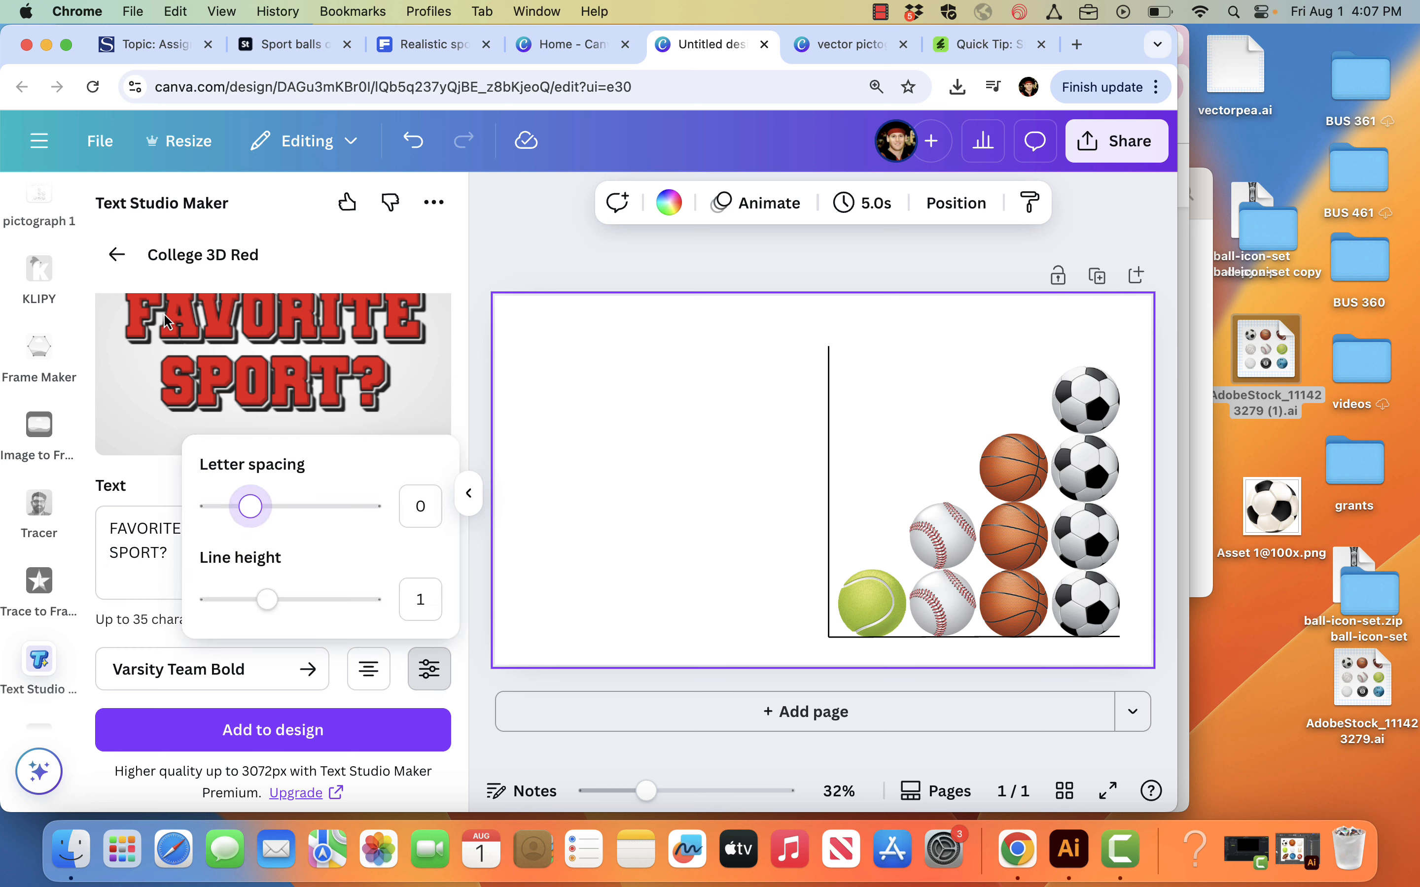
{"action": "left_click_drag", "start_coordinate": [256, 515], "coordinate": [257, 517]}
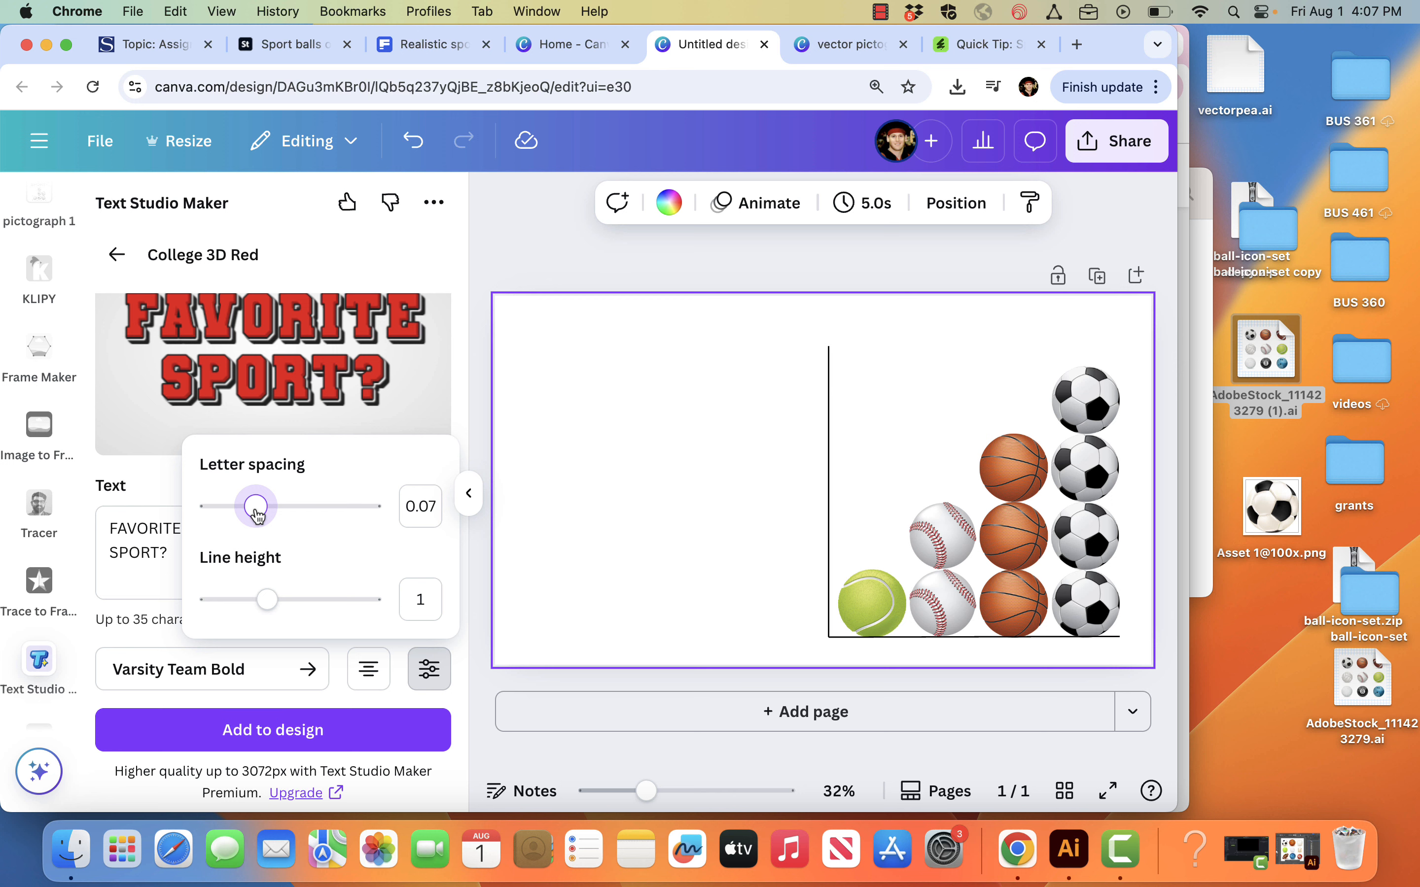
{"action": "left_click", "coordinate": [359, 730]}
Step: Position and enlarge the title to fill the space left of the chart, and recolor it light gray from the soccer ball's photo colors
{"action": "left_click_drag", "start_coordinate": [828, 466], "coordinate": [667, 467]}
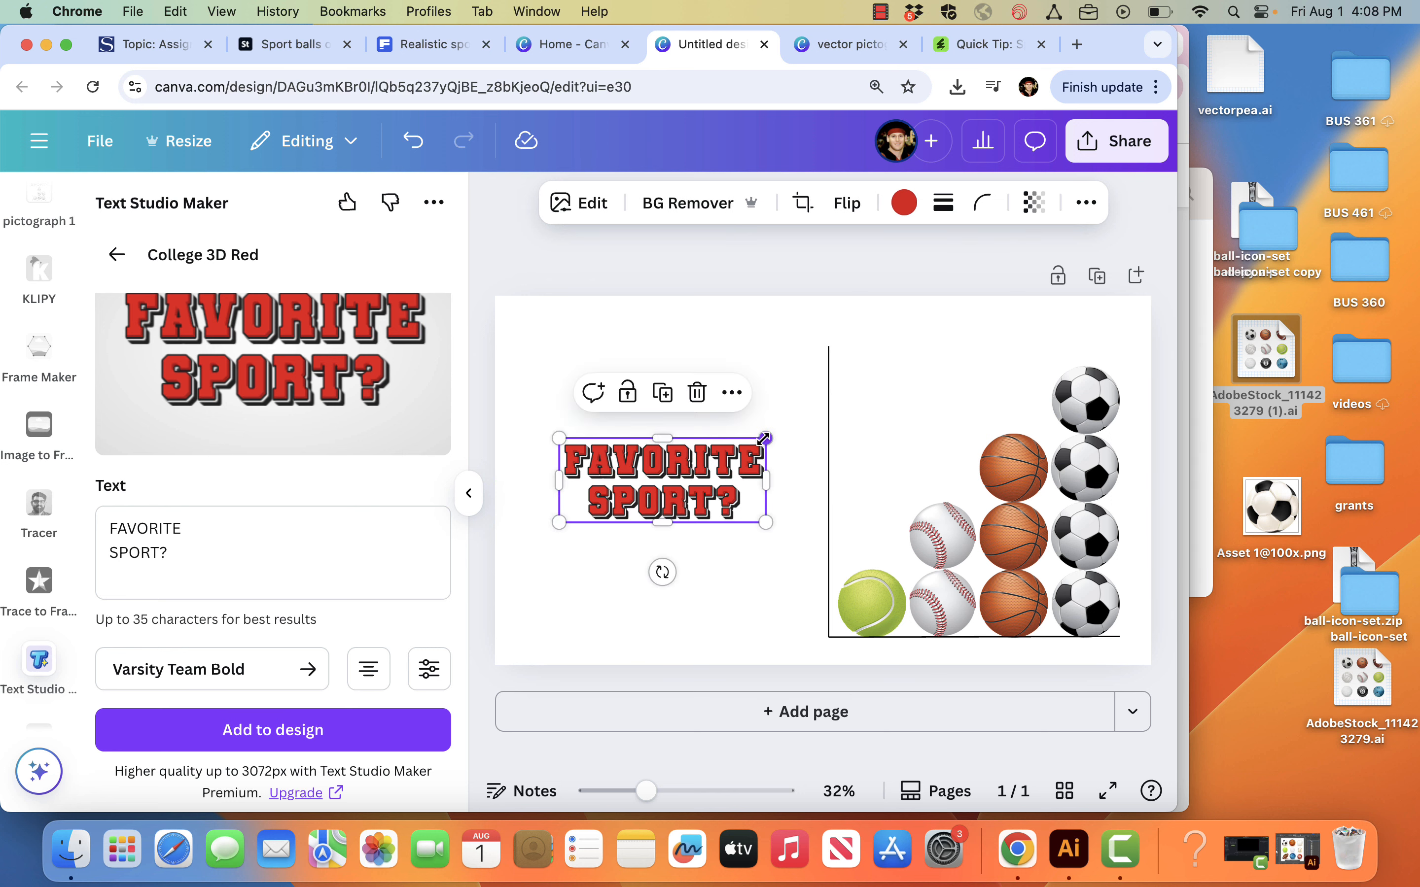
{"action": "left_click_drag", "start_coordinate": [763, 437], "coordinate": [800, 389]}
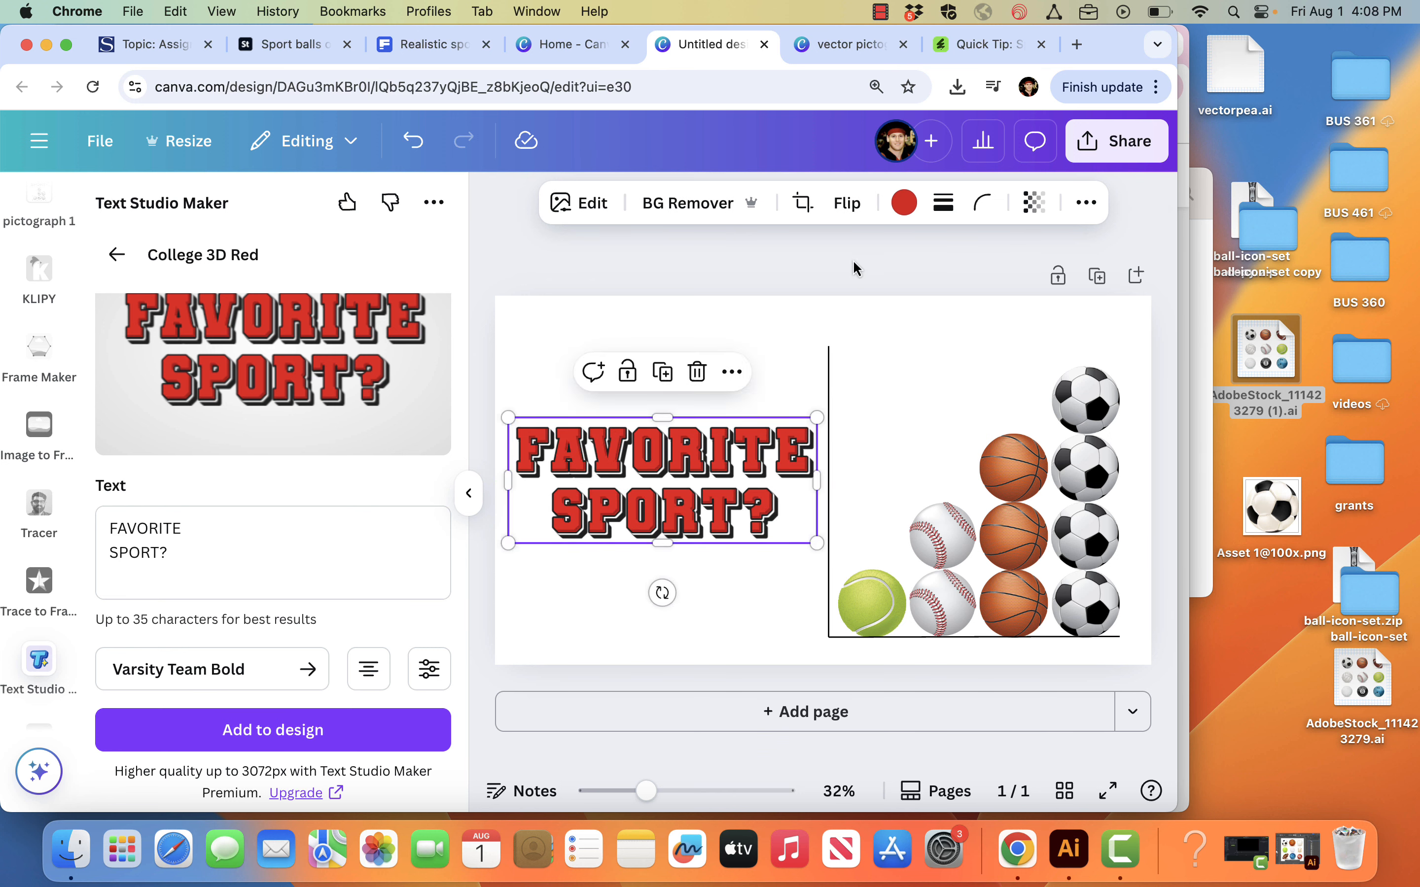
{"action": "left_click", "coordinate": [908, 204]}
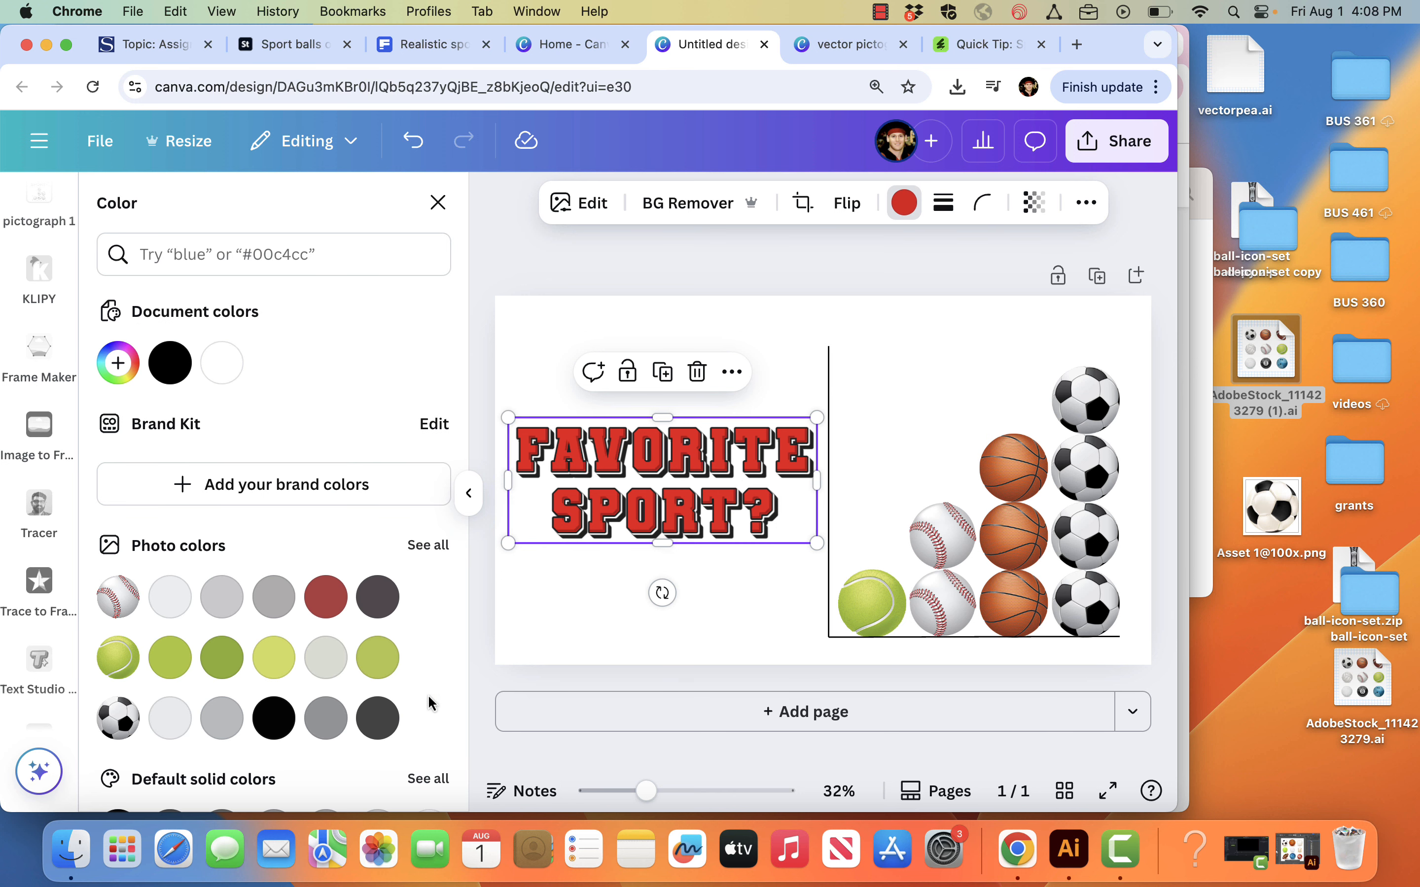
{"action": "left_click", "coordinate": [220, 719]}
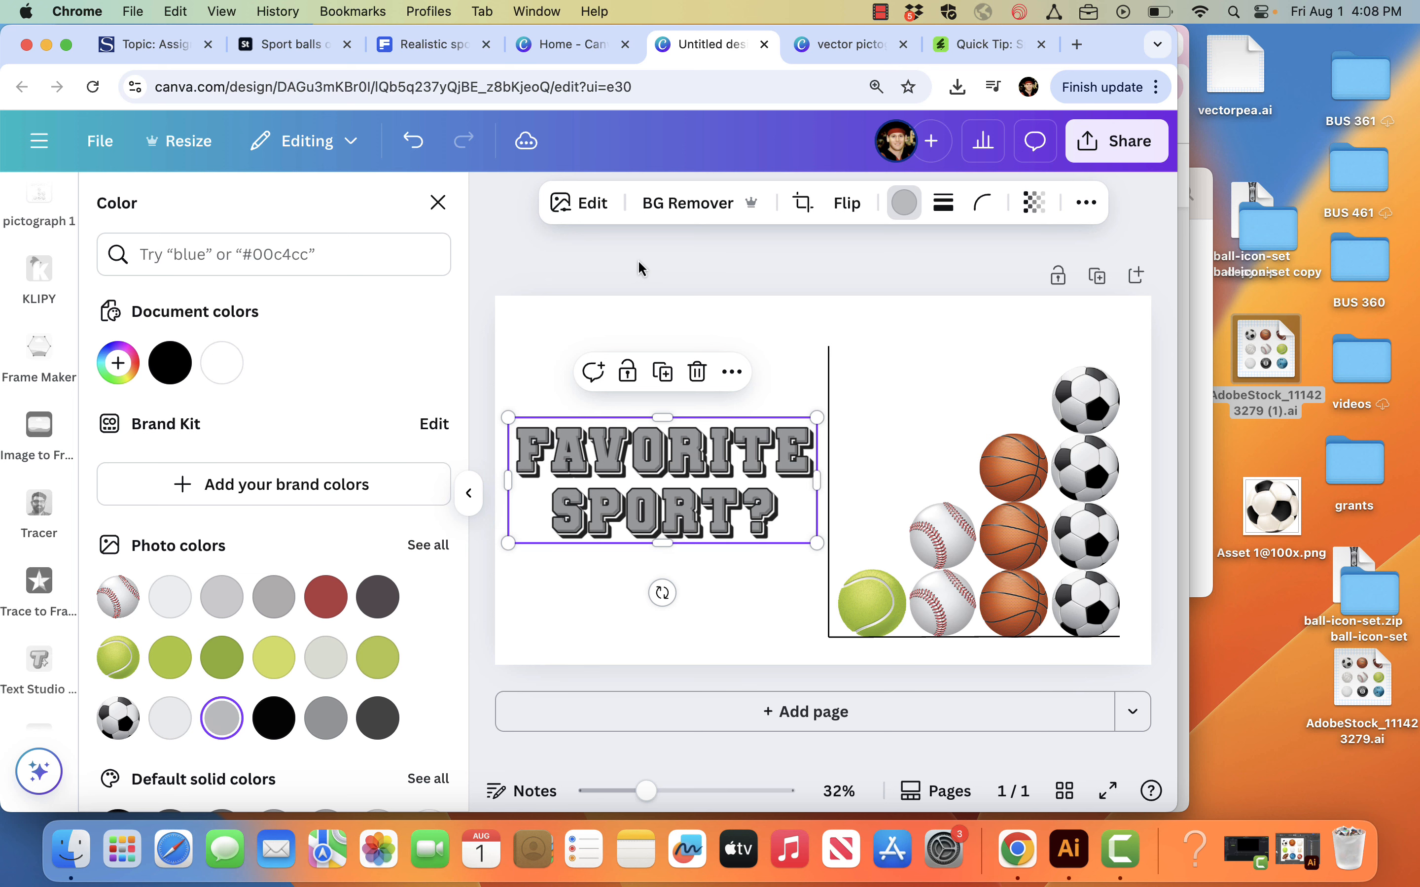
{"action": "key", "text": "Escape"}
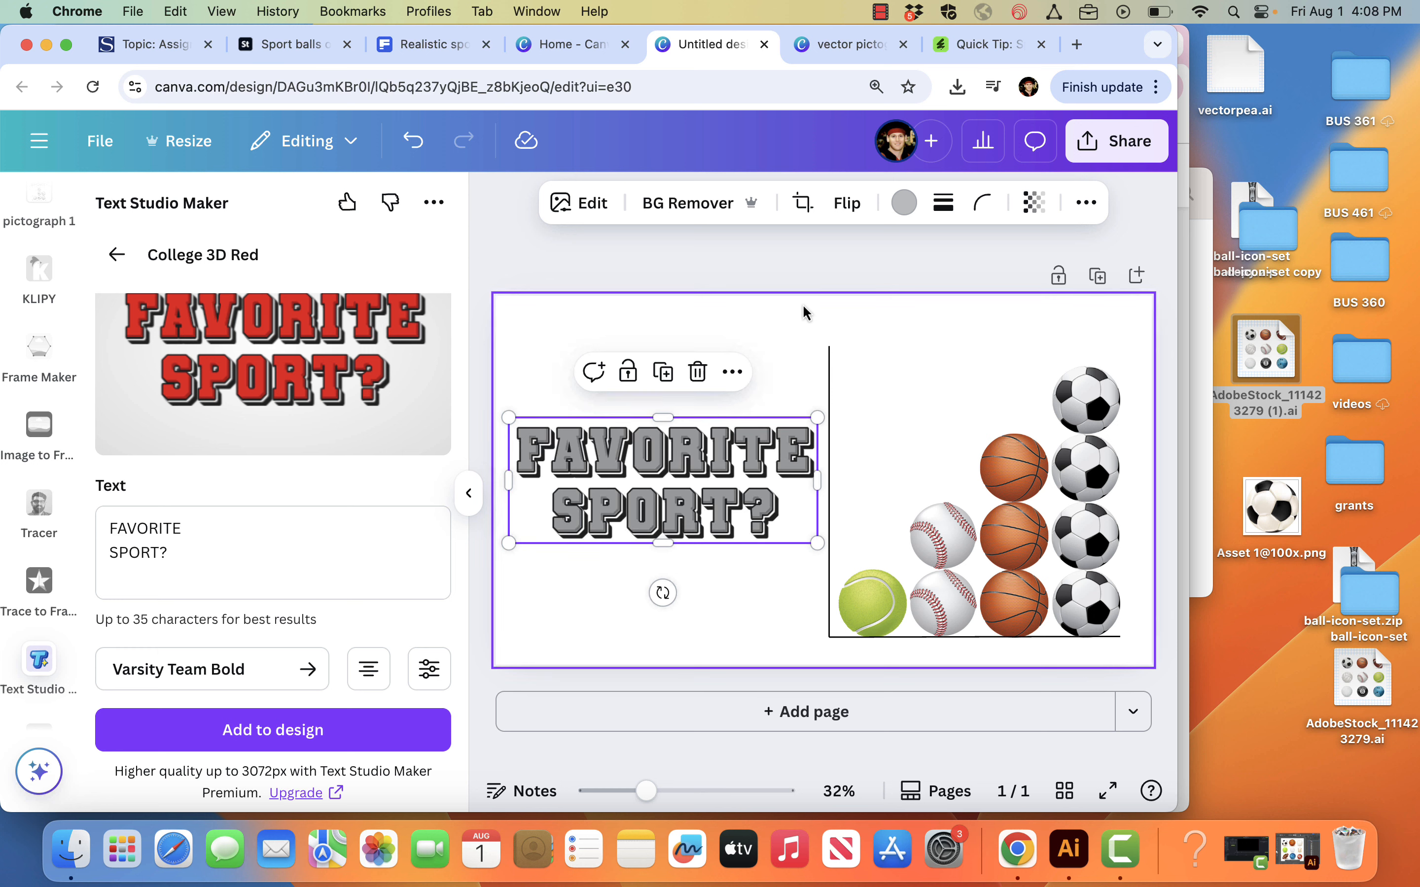
Step: Search the photos for "grass field" and place the plain green turf photo so it covers the page behind the chart and title
{"action": "scroll", "coordinate": [50, 369], "scroll_direction": "up", "scroll_amount": 5}
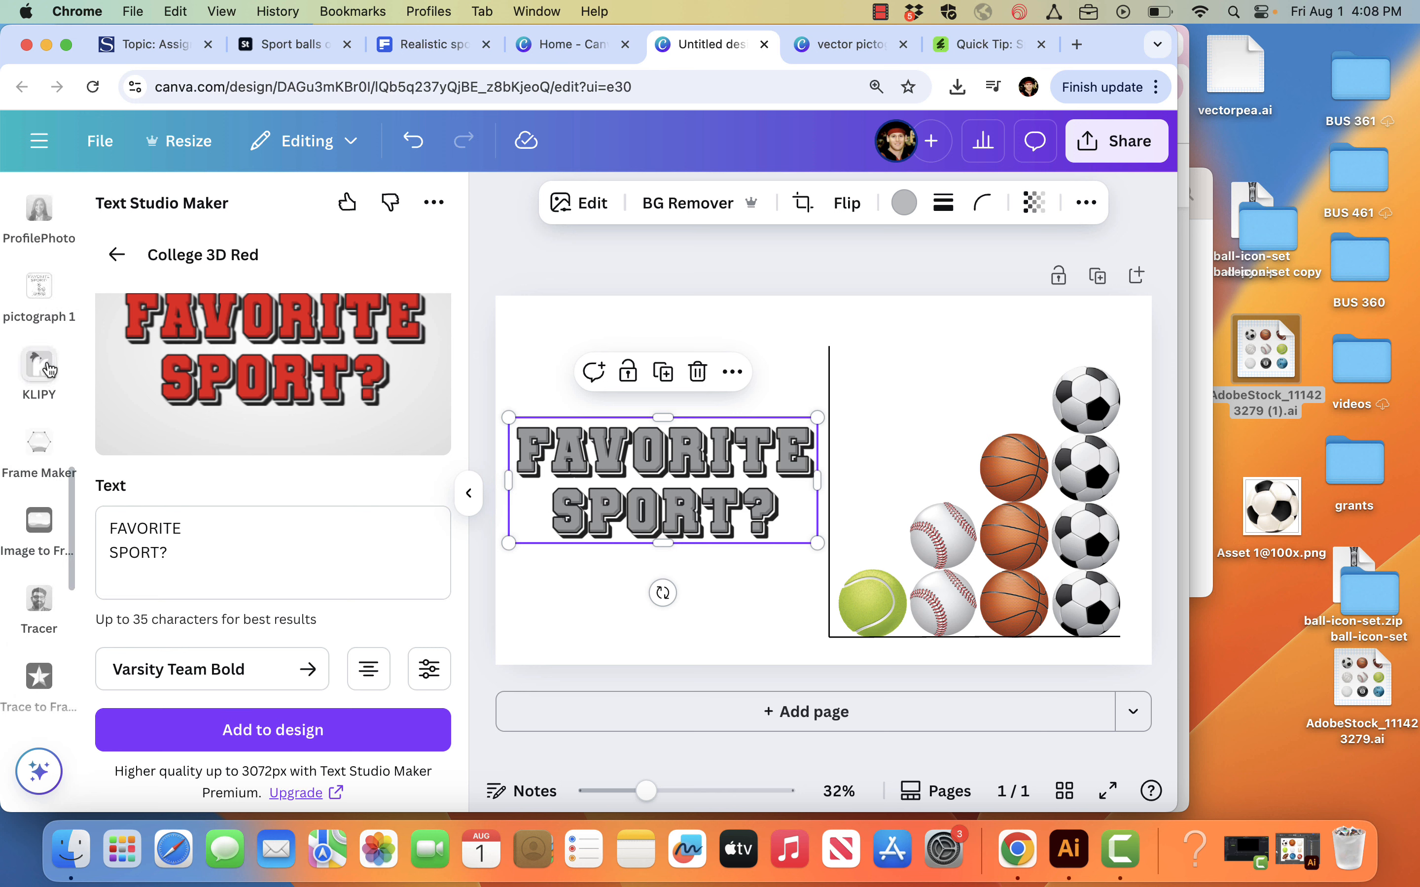
{"action": "scroll", "coordinate": [50, 369], "scroll_direction": "up", "scroll_amount": 10}
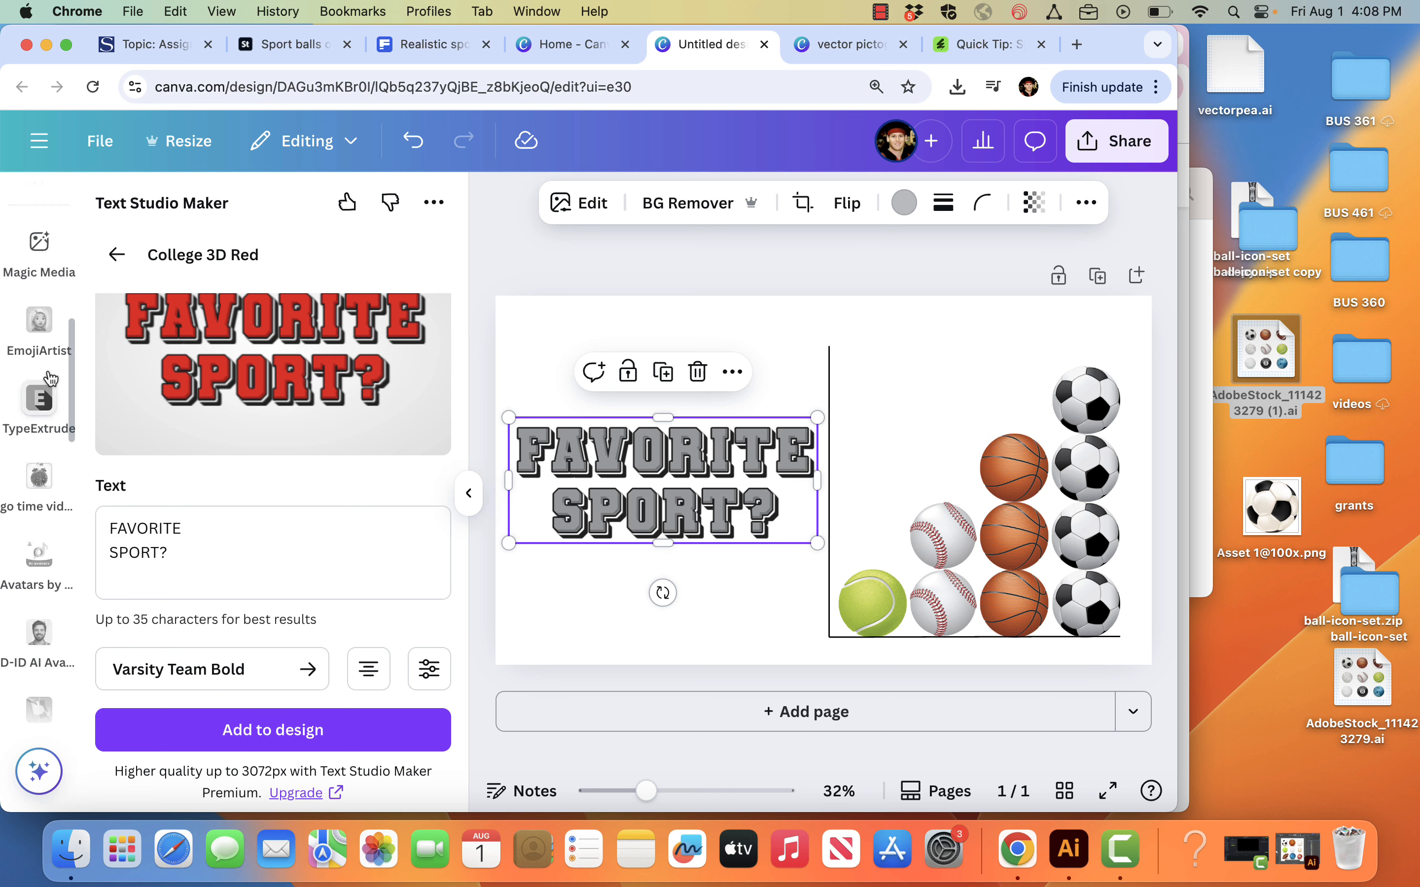
{"action": "scroll", "coordinate": [56, 385], "scroll_direction": "up", "scroll_amount": 6}
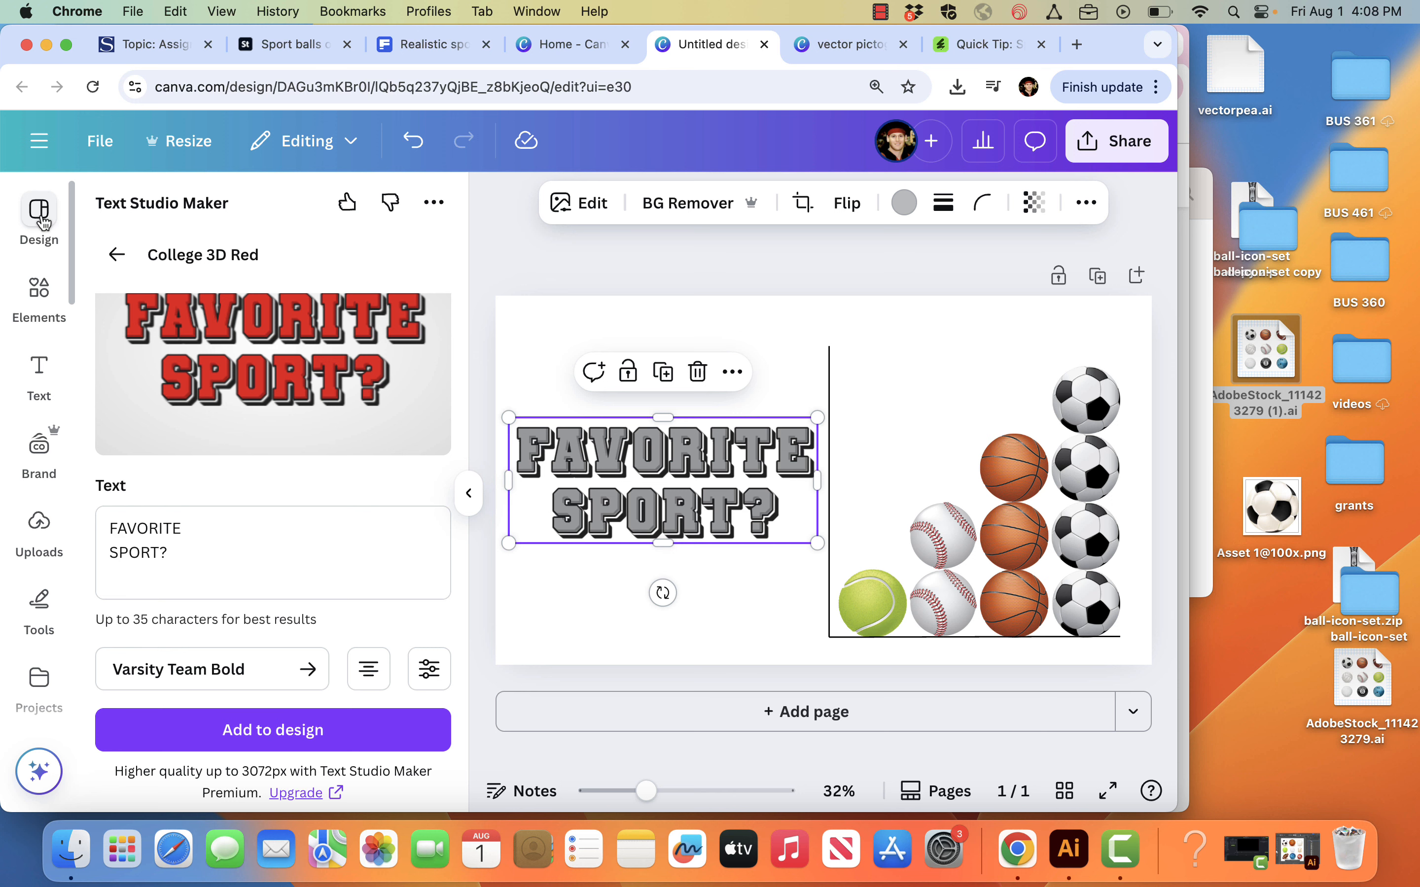
{"action": "left_click", "coordinate": [39, 290]}
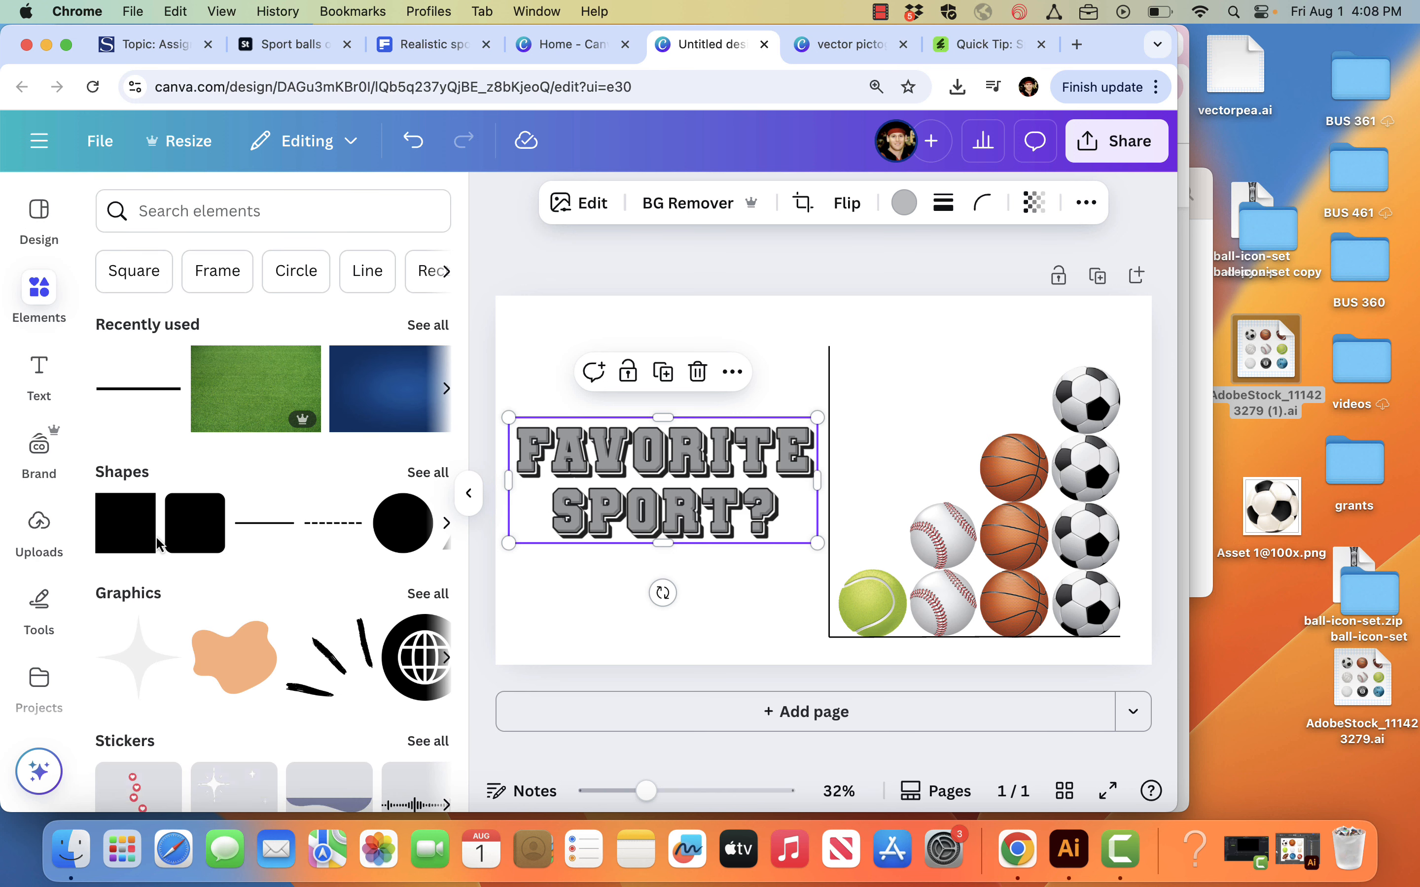
{"action": "scroll", "coordinate": [147, 557], "scroll_direction": "down", "scroll_amount": 5}
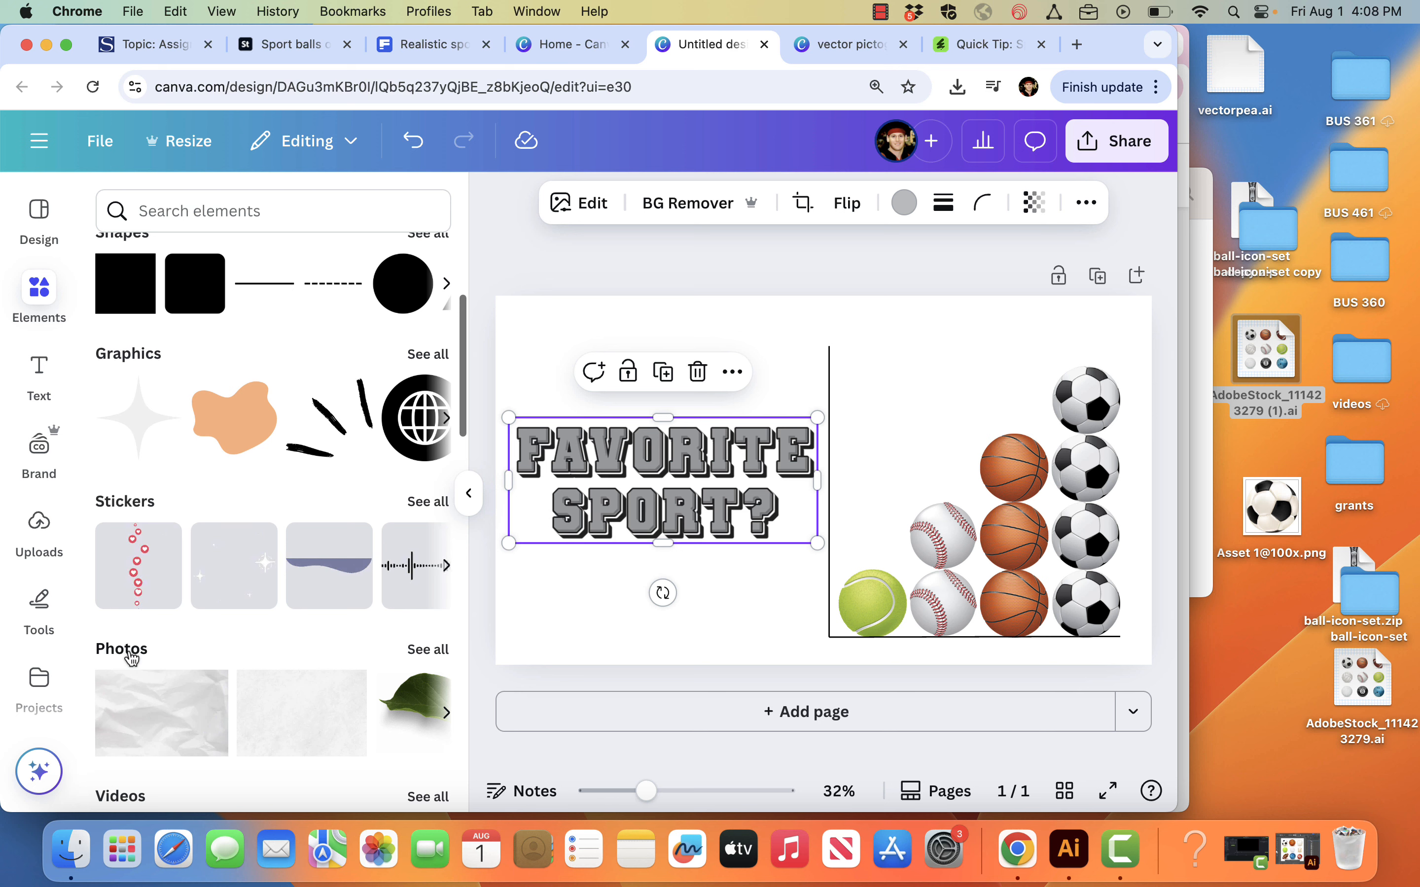
{"action": "left_click", "coordinate": [124, 669]}
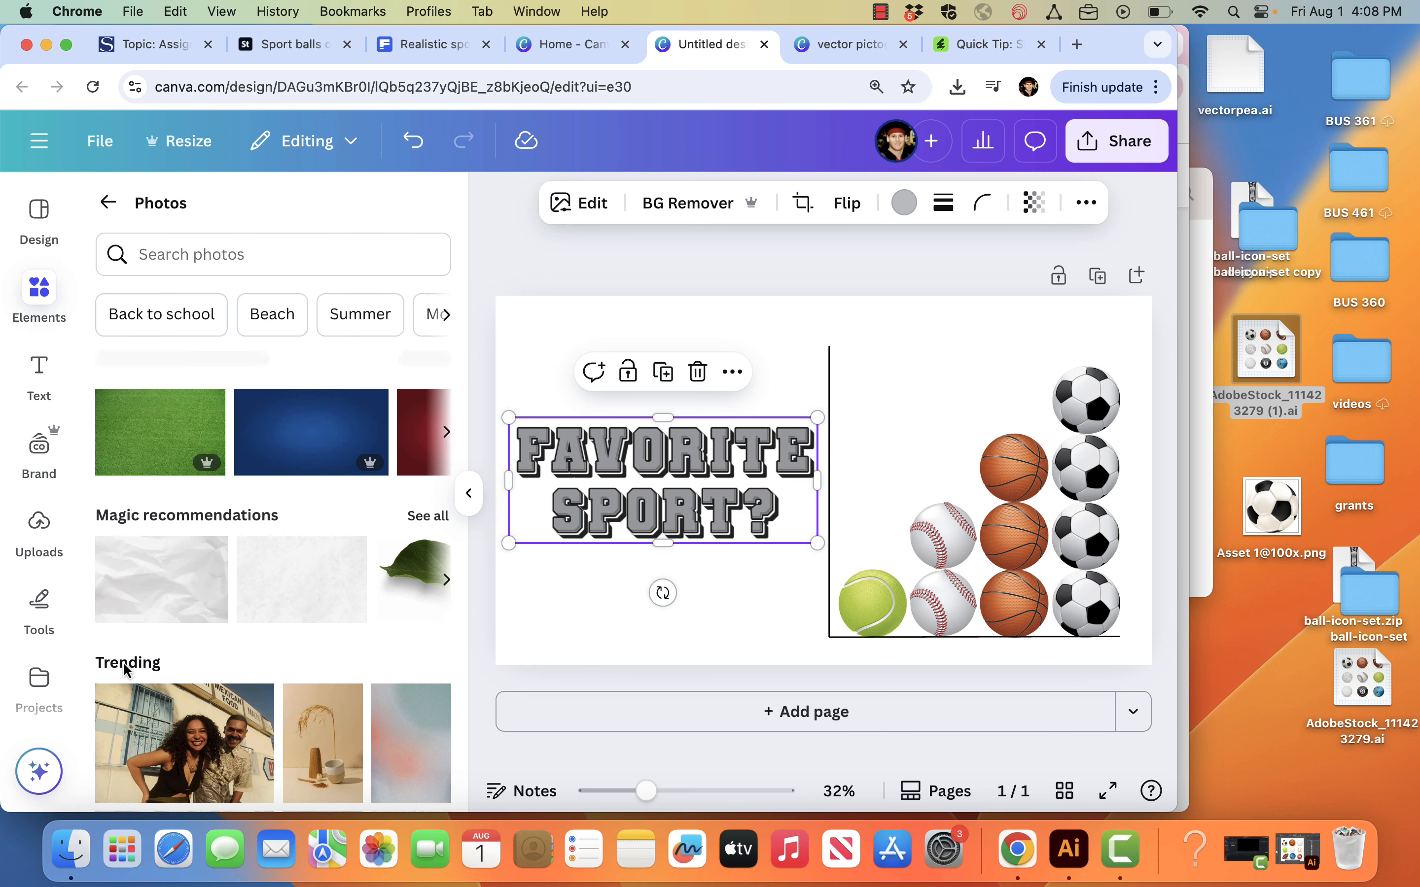
{"action": "left_click", "coordinate": [246, 259]}
{"action": "type", "text": "grass field"}
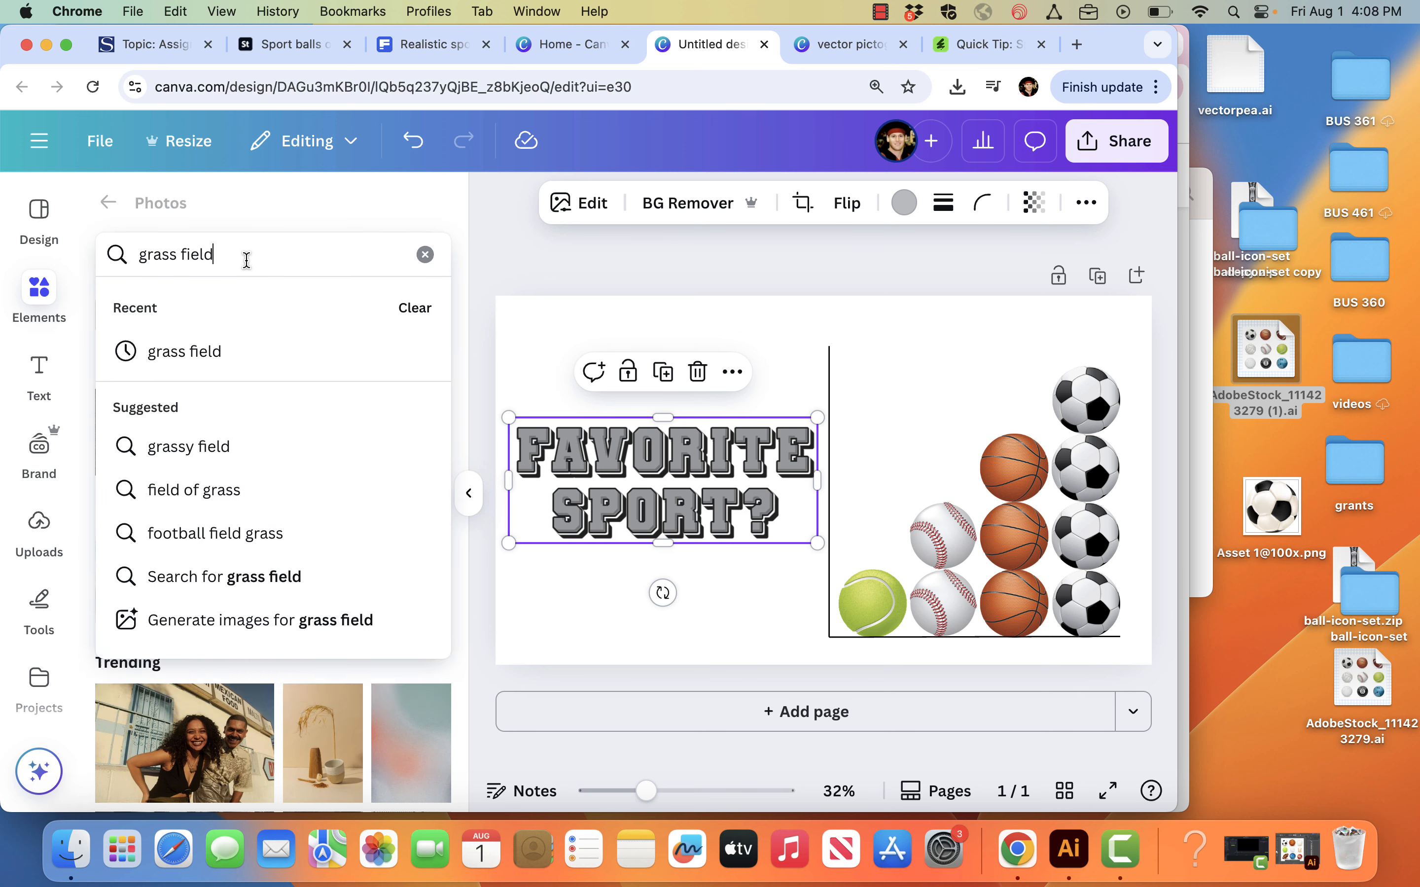
{"action": "key", "text": "Return"}
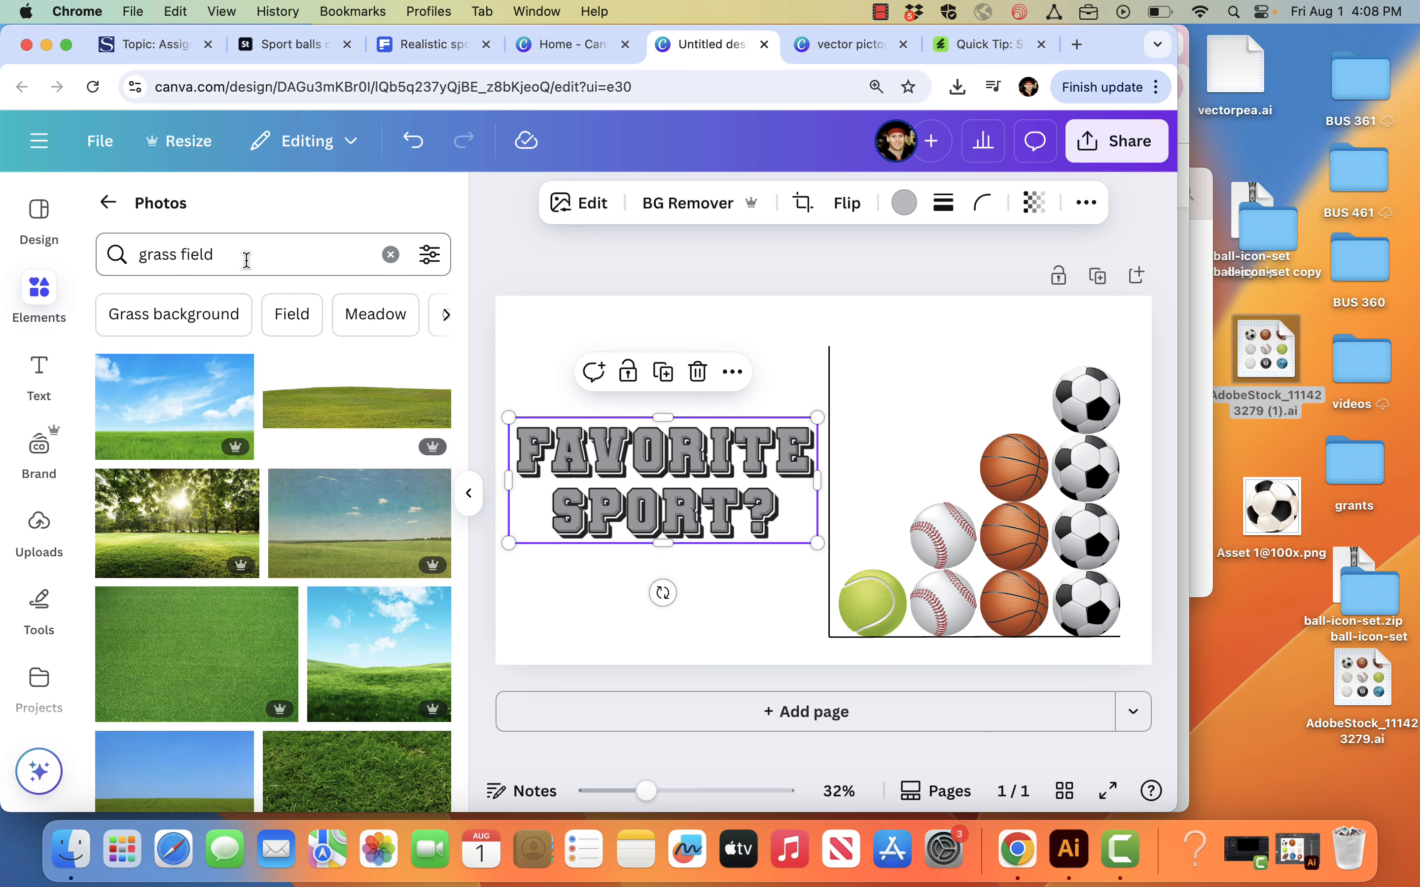
{"action": "left_click_drag", "start_coordinate": [223, 635], "coordinate": [527, 351]}
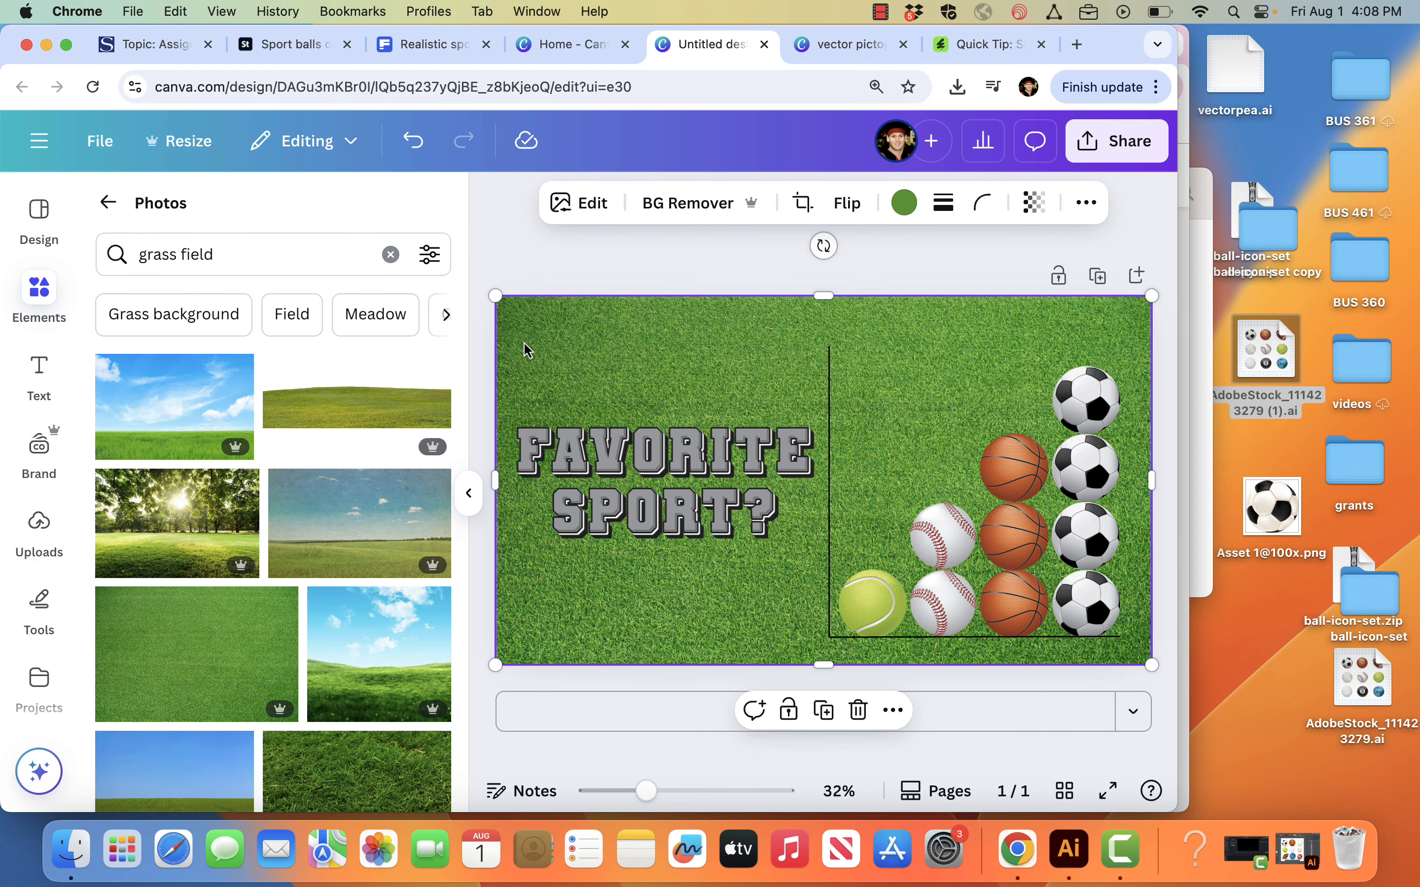
Step: Check the layer order options of the grass photo
{"action": "left_click", "coordinate": [1086, 204]}
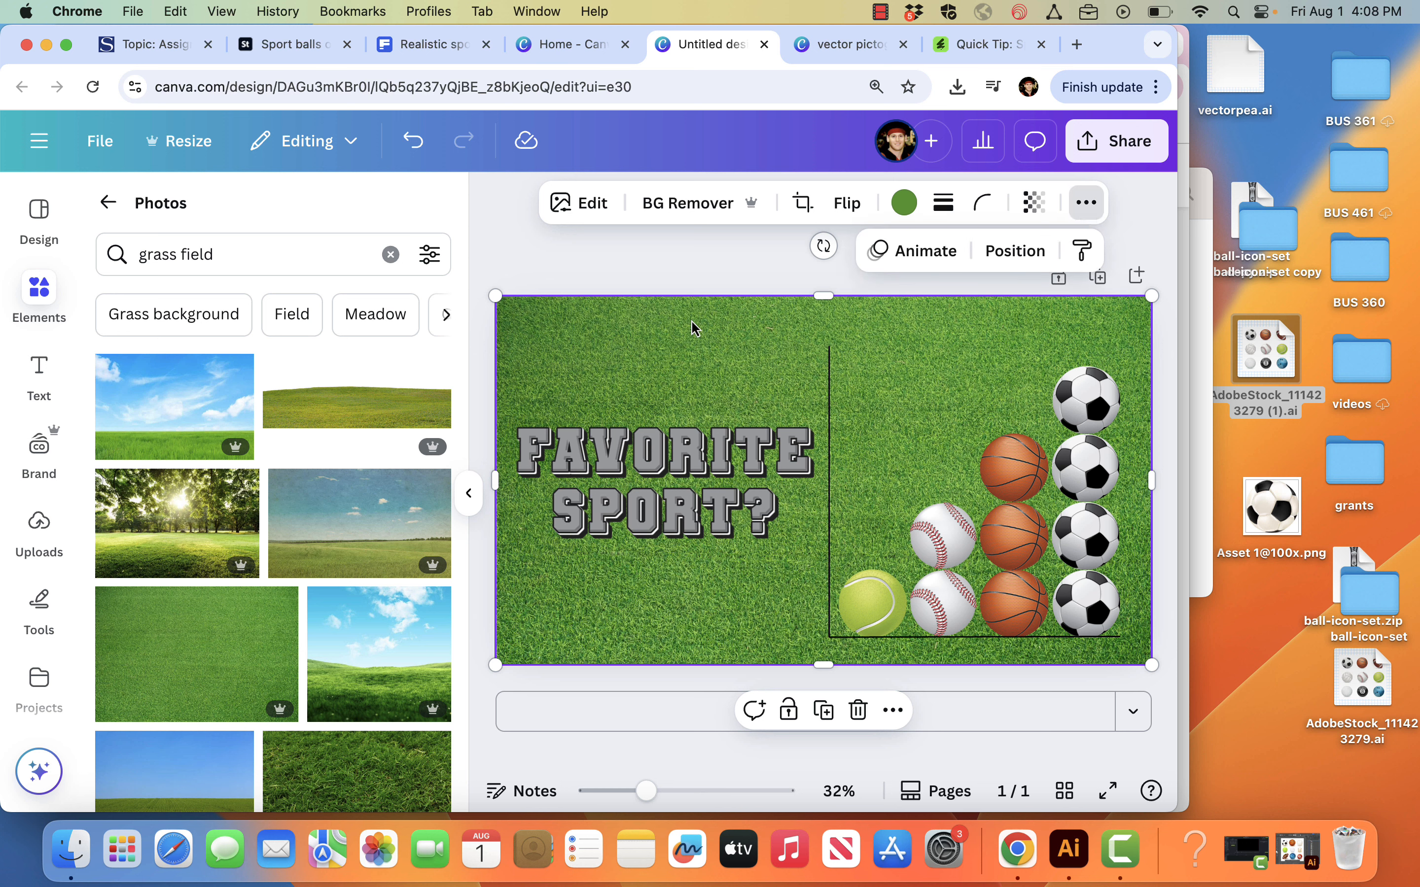
{"action": "right_click", "coordinate": [637, 358]}
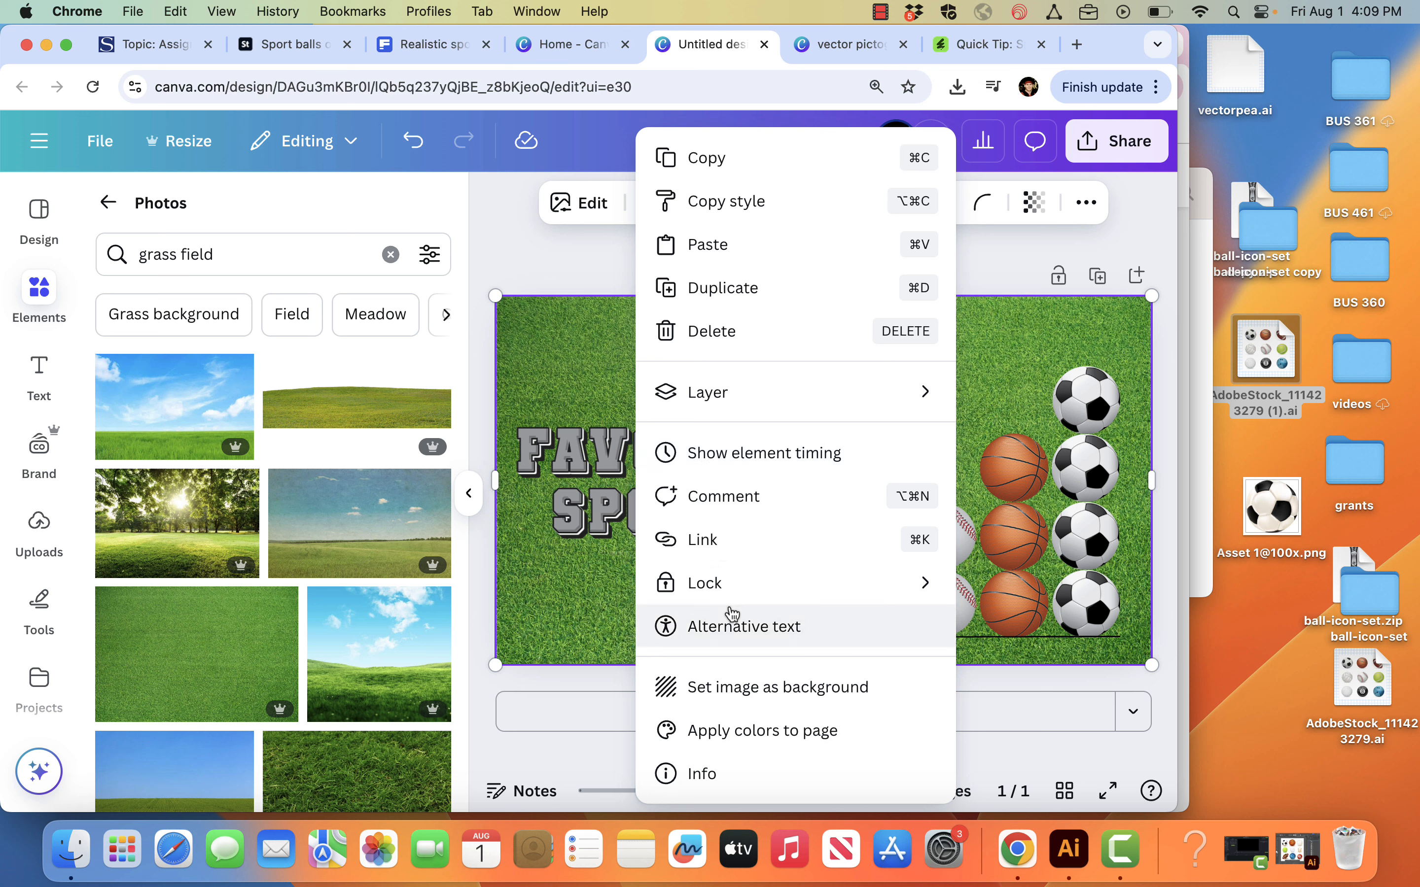
{"action": "mouse_move", "coordinate": [778, 419]}
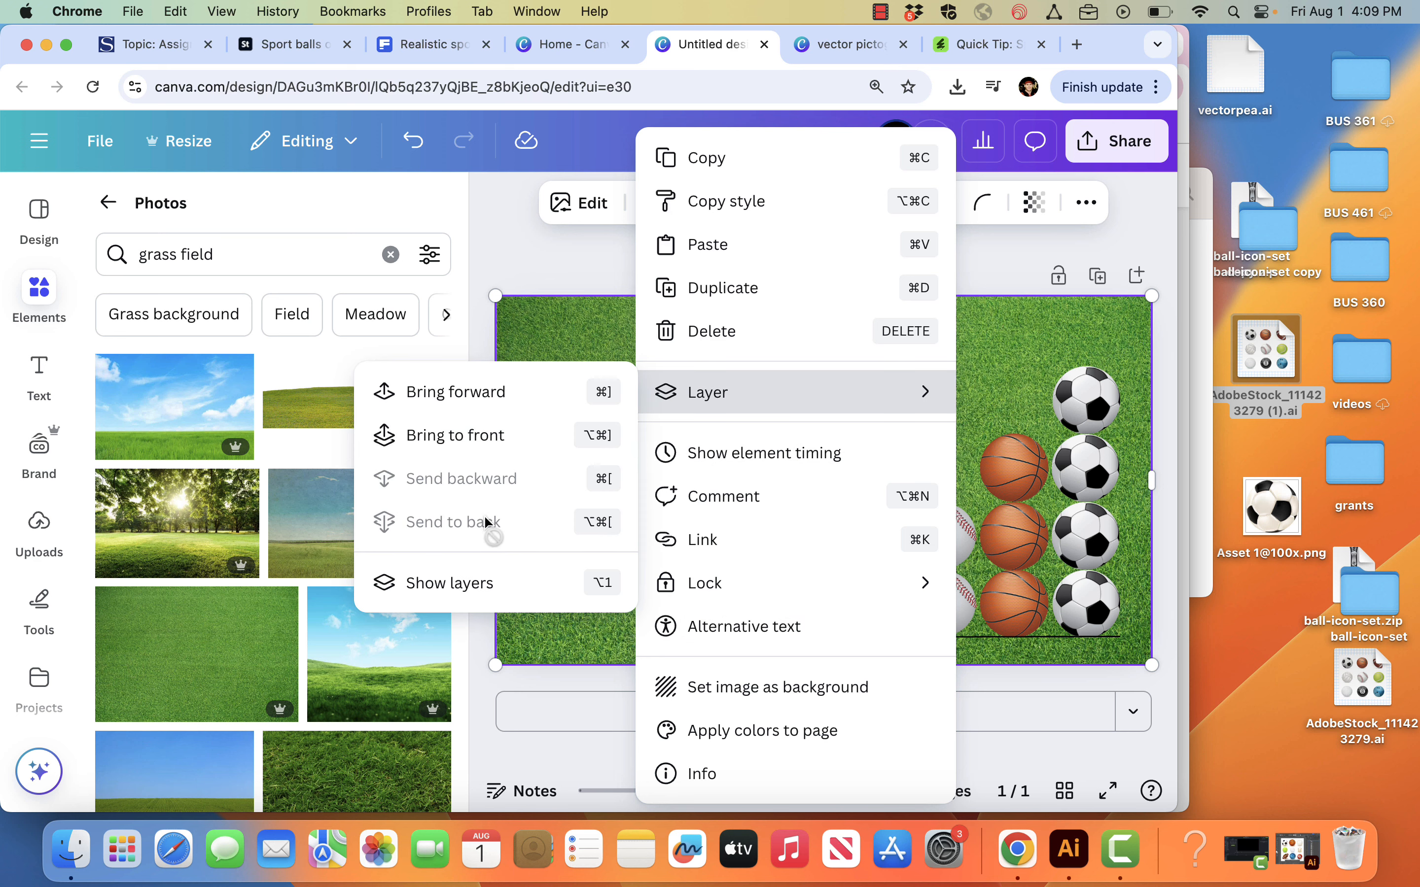
{"action": "left_click", "coordinate": [528, 285]}
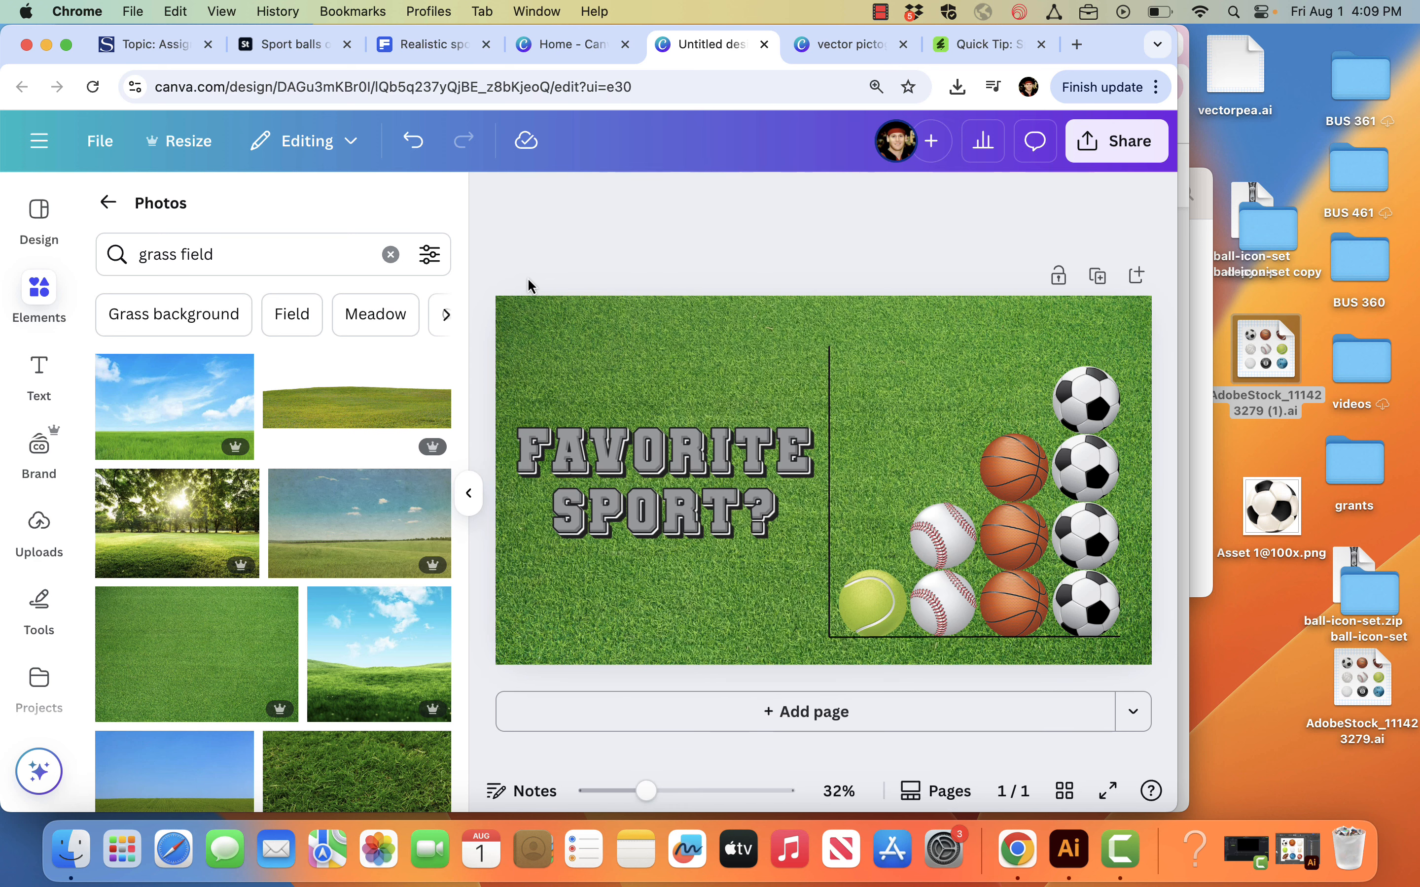
Step: Reduce the opacity of the grass photo so the background fades to a pale green
{"action": "left_click", "coordinate": [641, 332]}
{"action": "left_click", "coordinate": [1033, 207]}
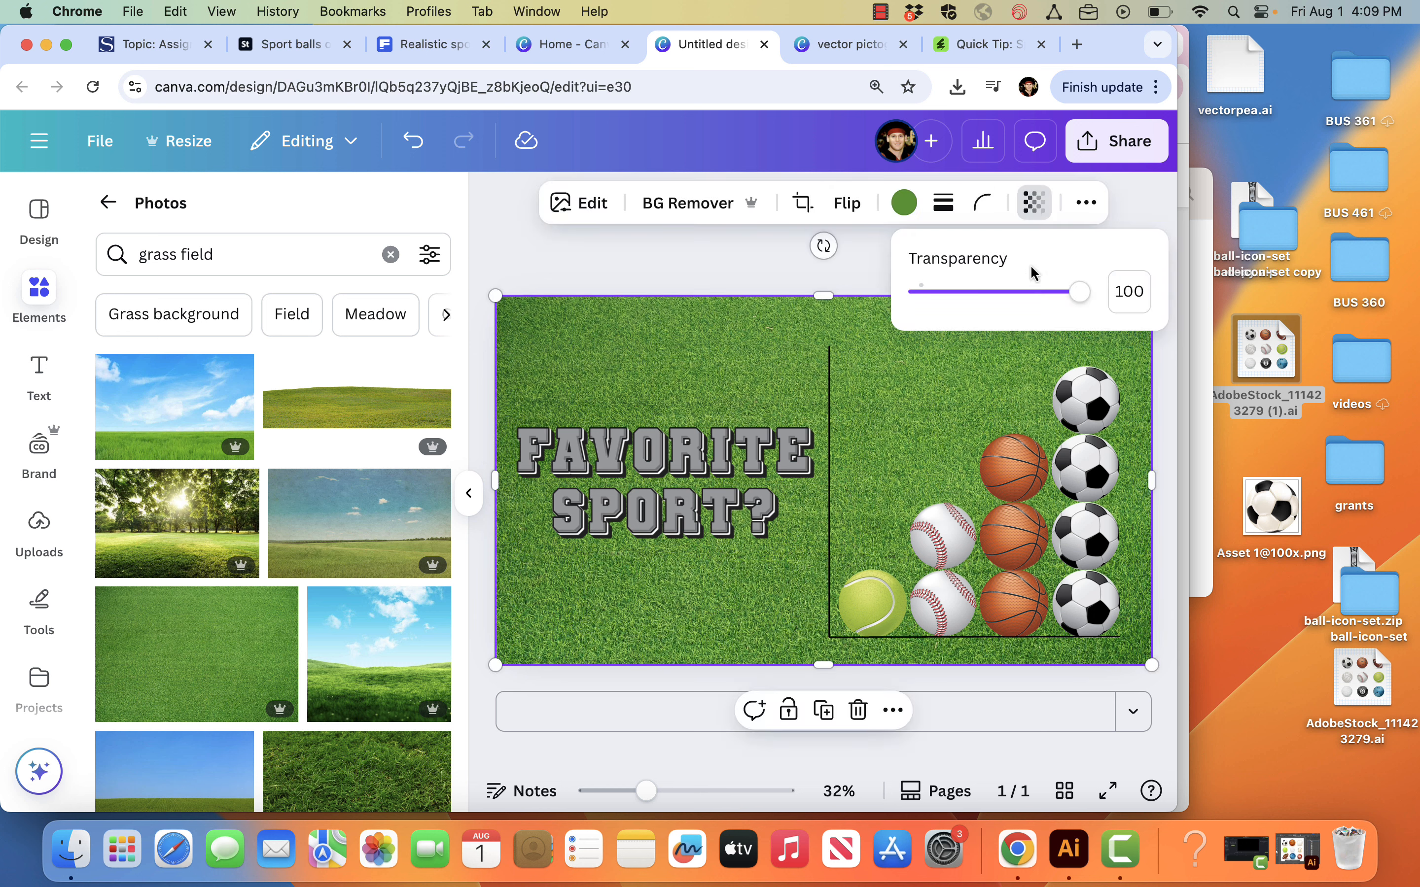
{"action": "left_click_drag", "start_coordinate": [1079, 292], "coordinate": [976, 296]}
{"action": "left_click", "coordinate": [729, 268]}
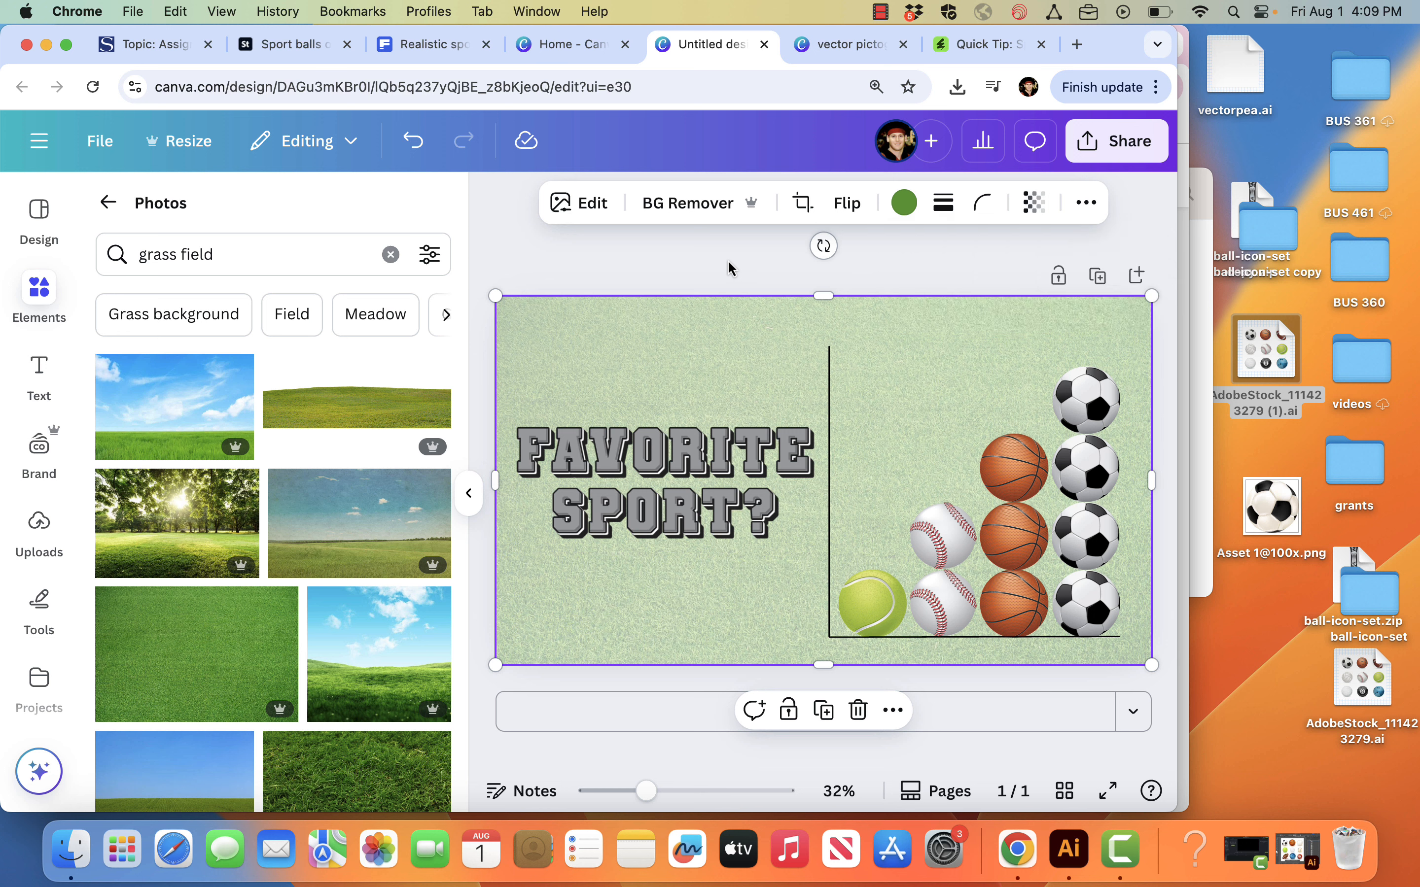
Step: Thicken the vertical and horizontal axis lines of the chart to a stroke weight of 9
{"action": "left_click", "coordinate": [661, 268]}
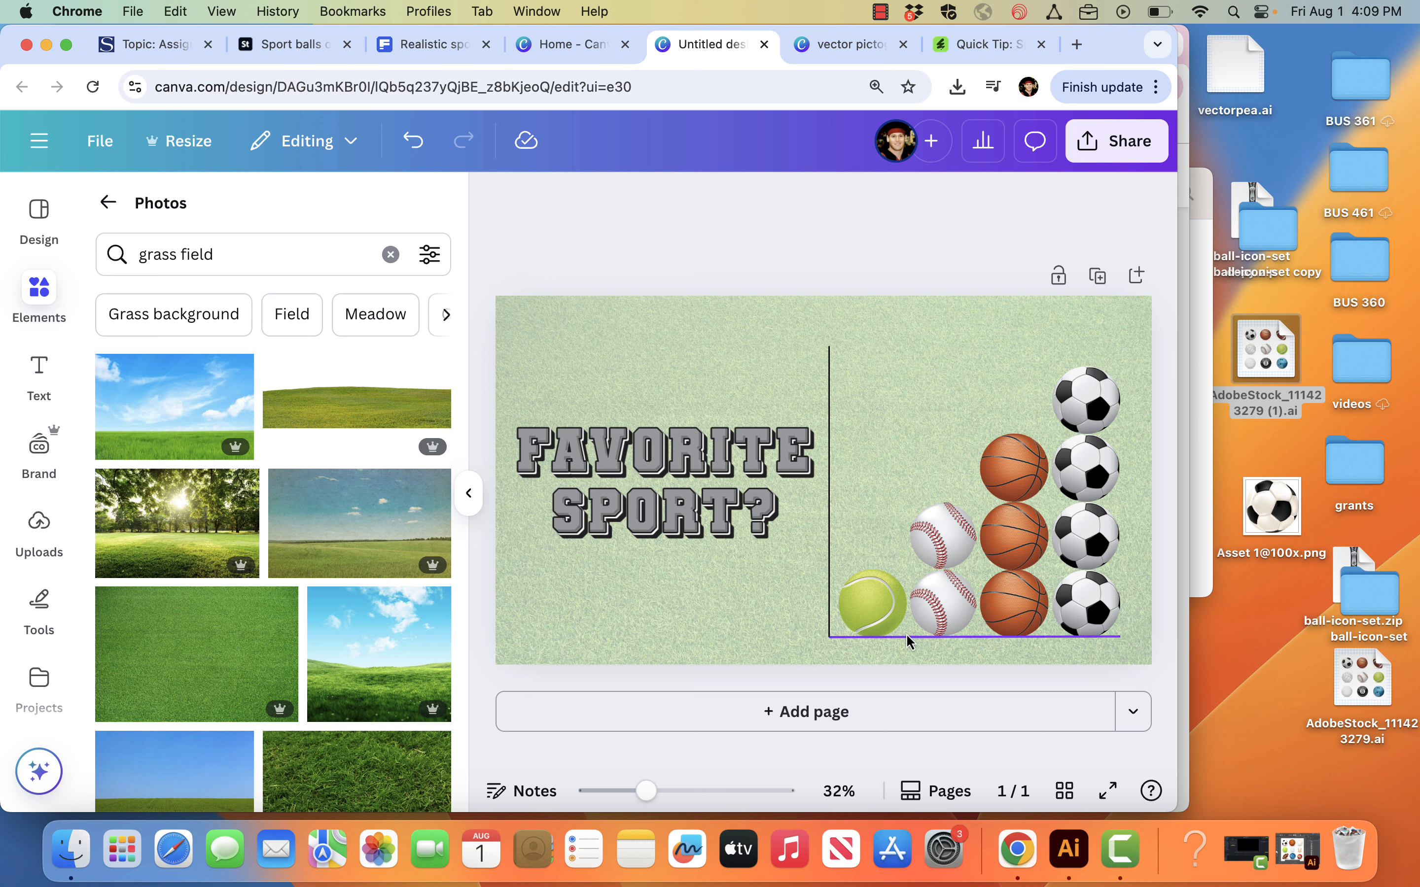
{"action": "left_click", "coordinate": [830, 438]}
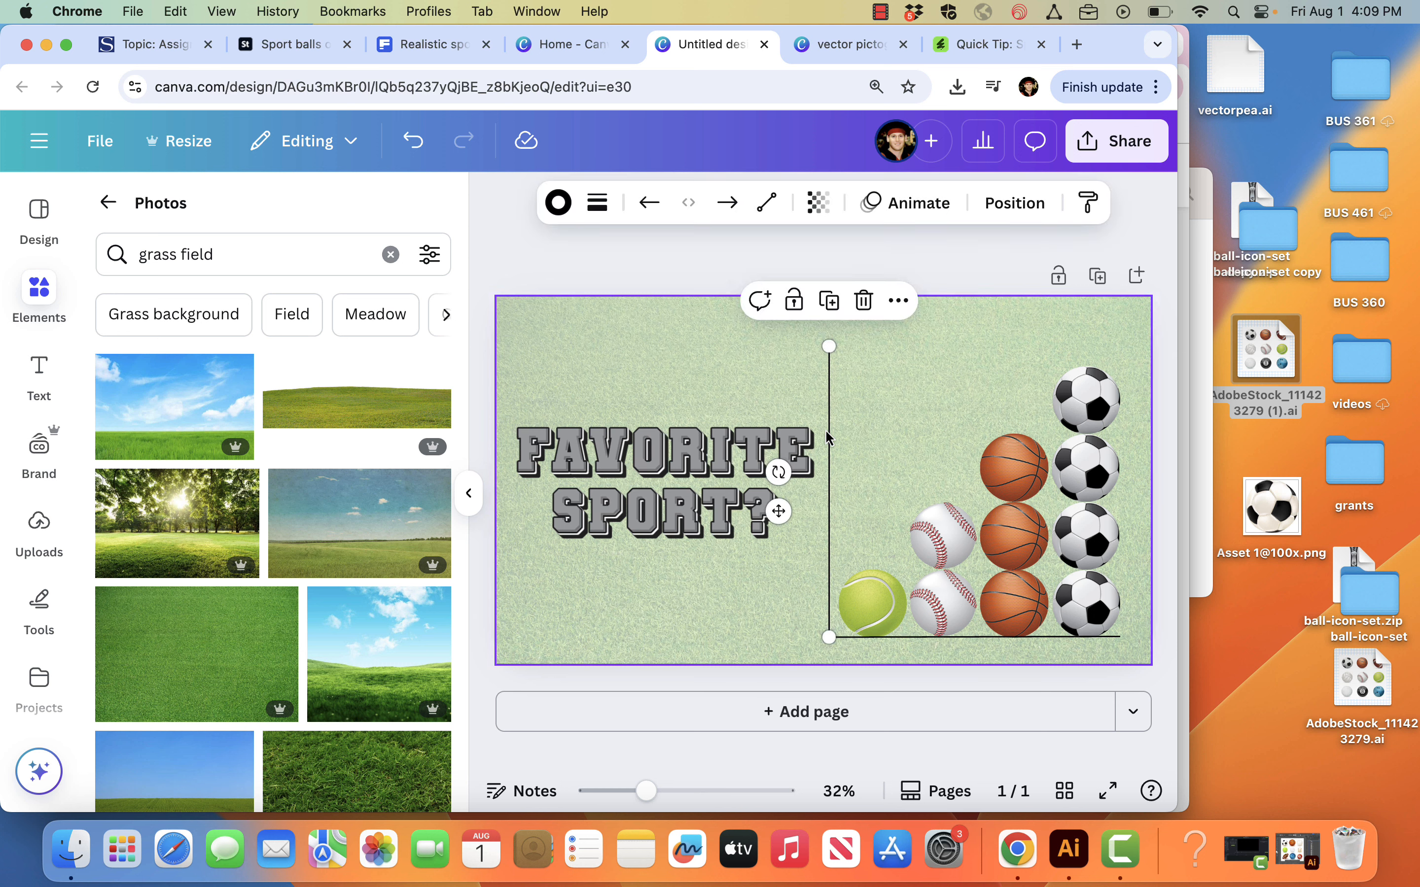
{"action": "left_click", "coordinate": [597, 203]}
{"action": "left_click_drag", "start_coordinate": [469, 395], "coordinate": [480, 401]}
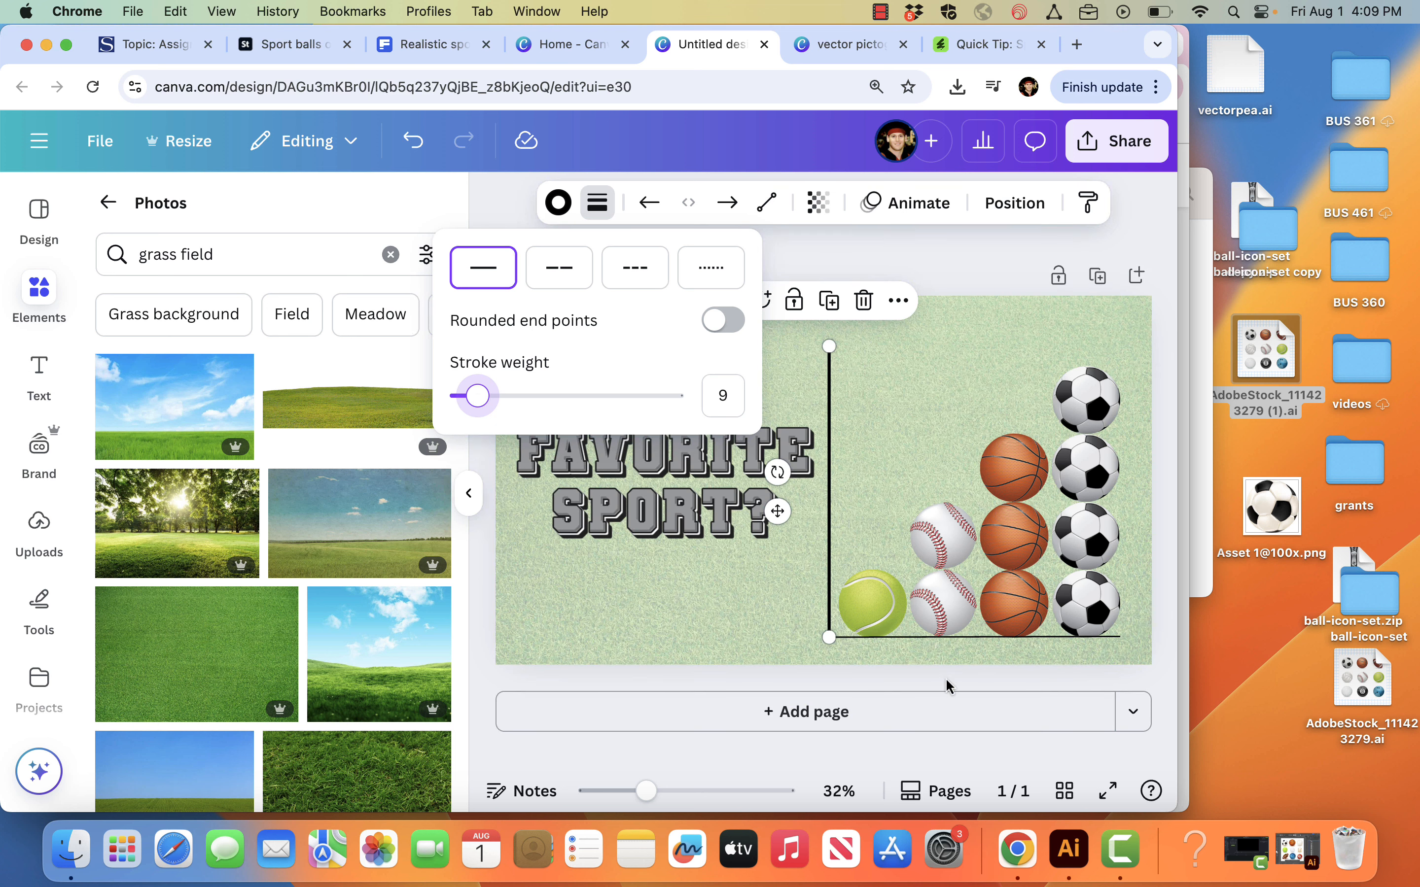
{"action": "left_click", "coordinate": [973, 639]}
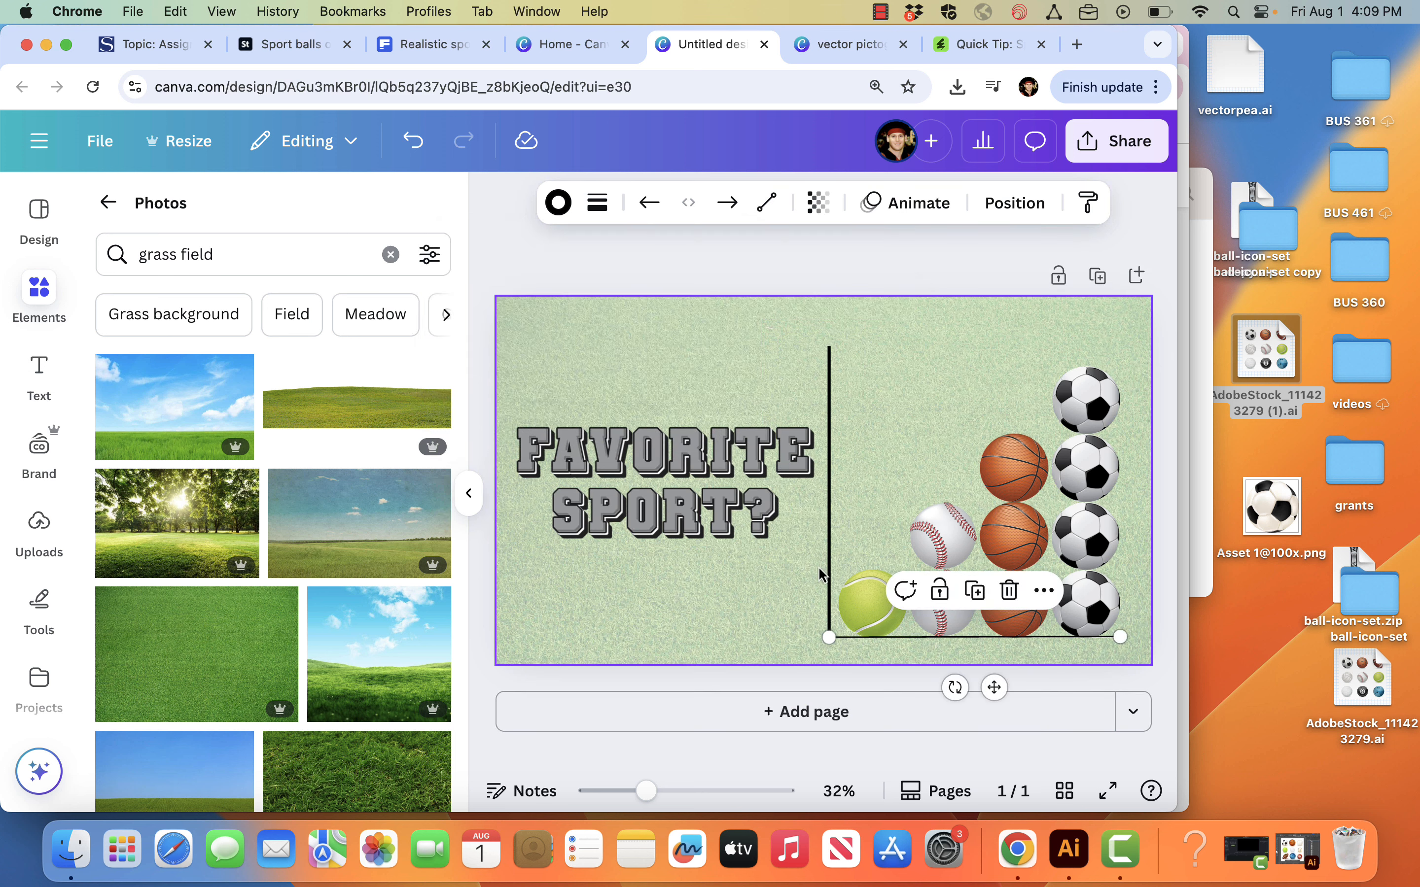
{"action": "left_click", "coordinate": [596, 203]}
{"action": "left_click_drag", "start_coordinate": [470, 395], "coordinate": [478, 395]}
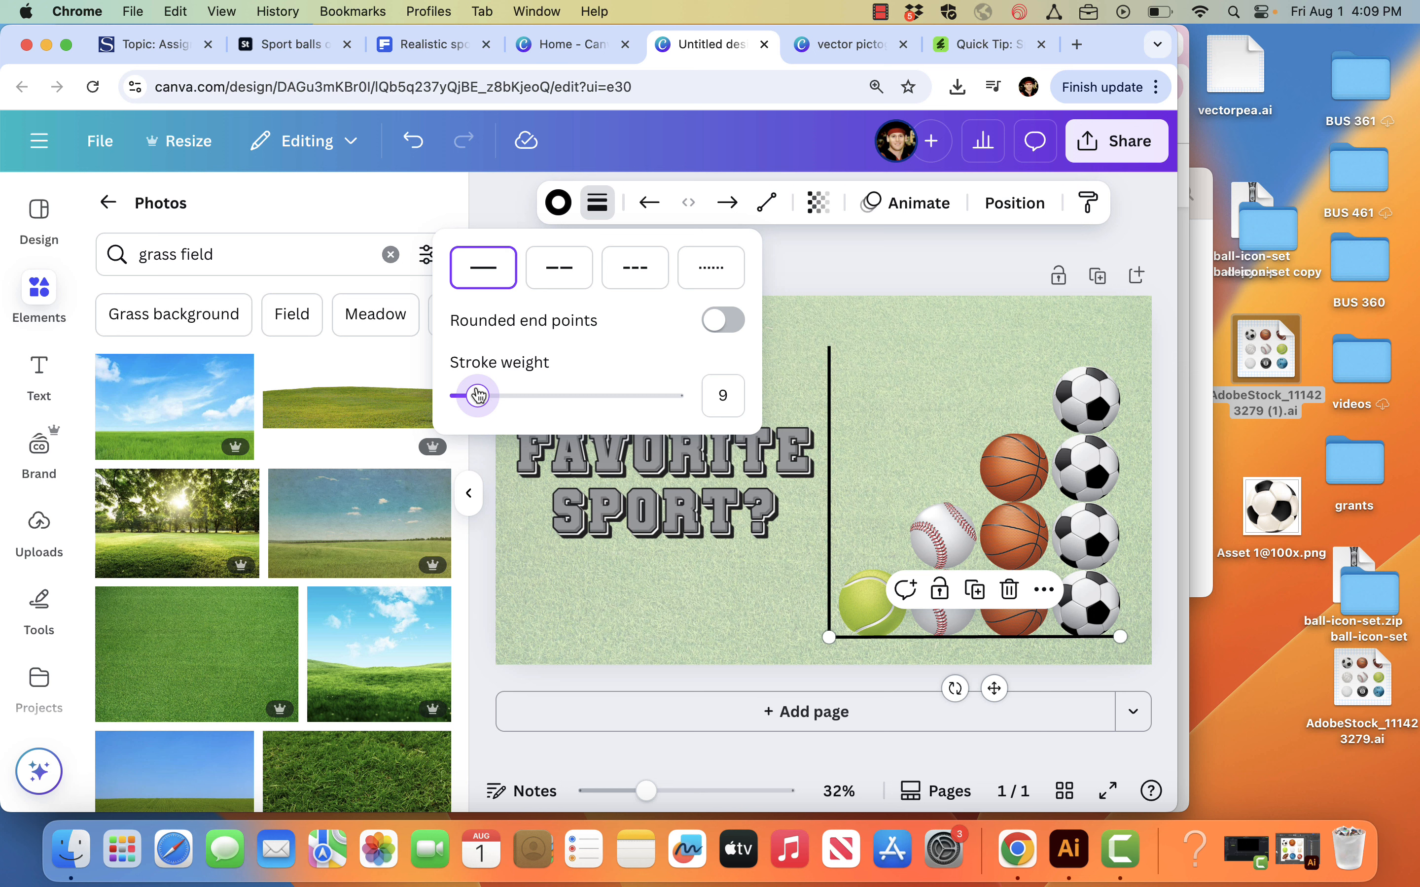
{"action": "left_click", "coordinate": [814, 599]}
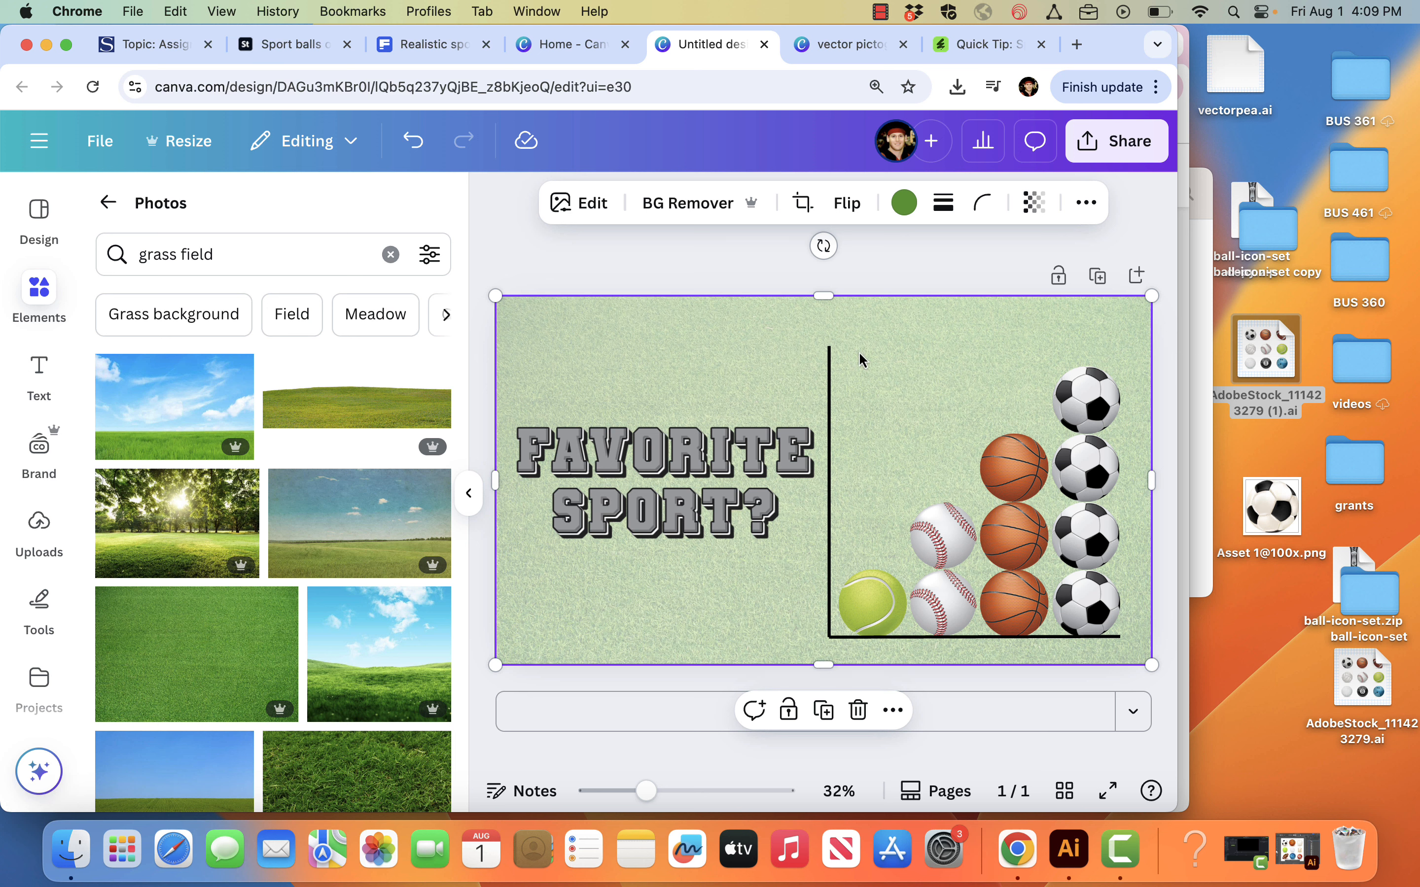
Step: Try locking the page to select the ball columns together without moving the grass photo, and undo the lock
{"action": "left_click_drag", "start_coordinate": [860, 335], "coordinate": [948, 486]}
{"action": "key", "text": "cmd+z"}
{"action": "left_click", "coordinate": [1063, 284]}
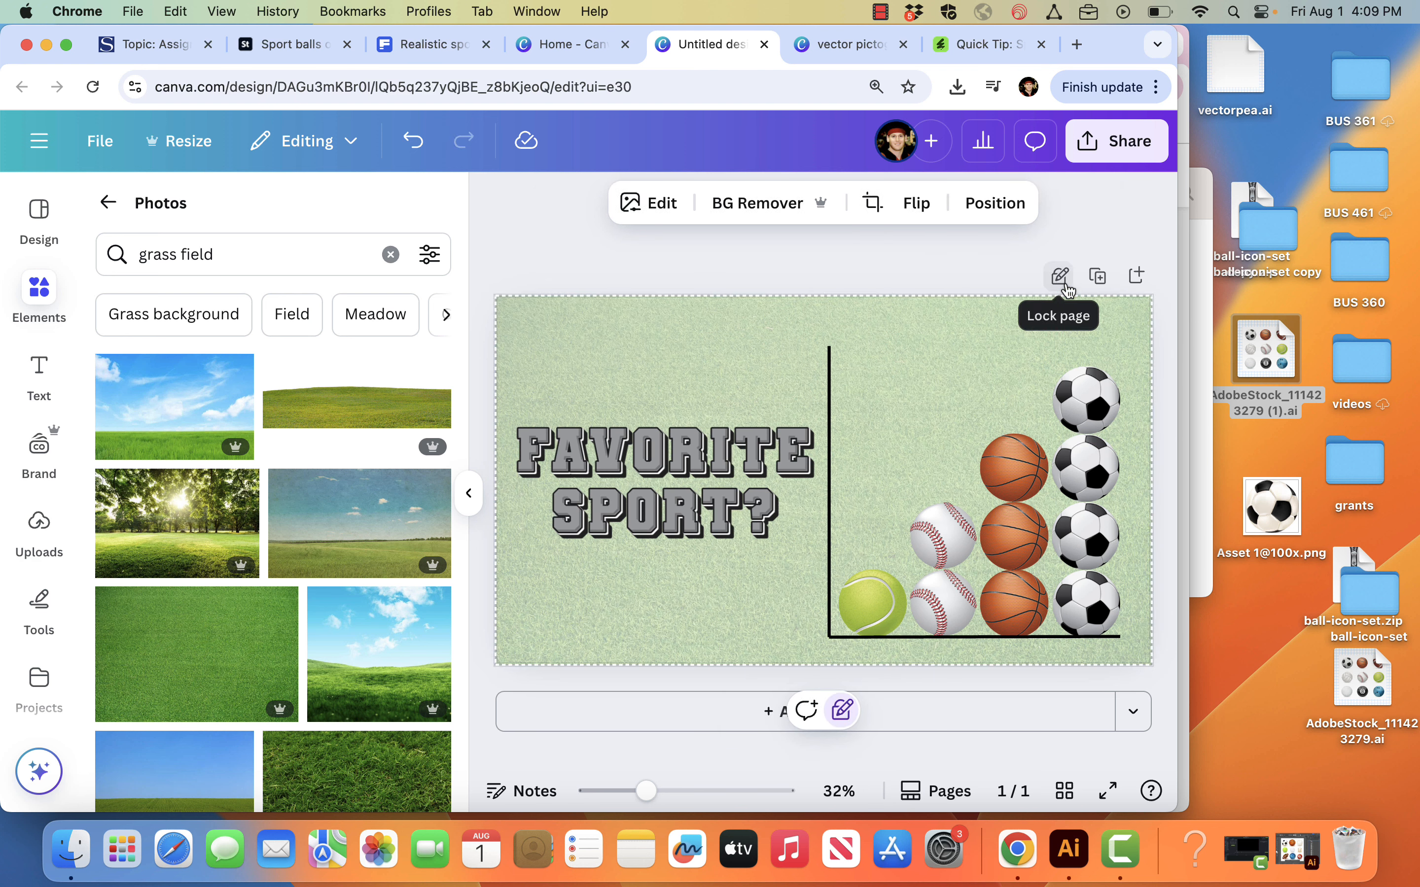
{"action": "left_click_drag", "start_coordinate": [864, 332], "coordinate": [1085, 609]}
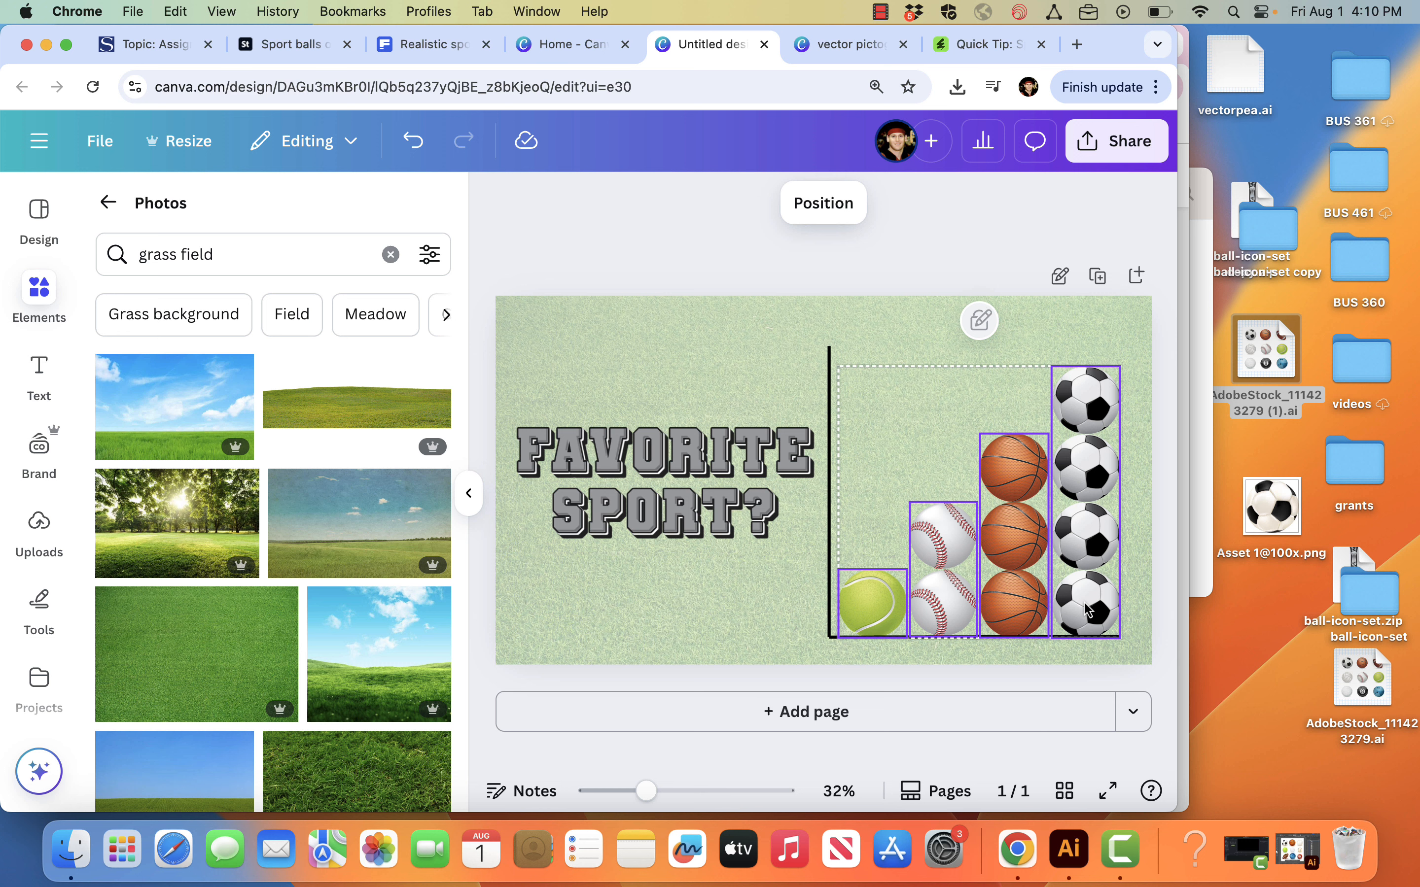
{"action": "left_click", "coordinate": [1103, 517]}
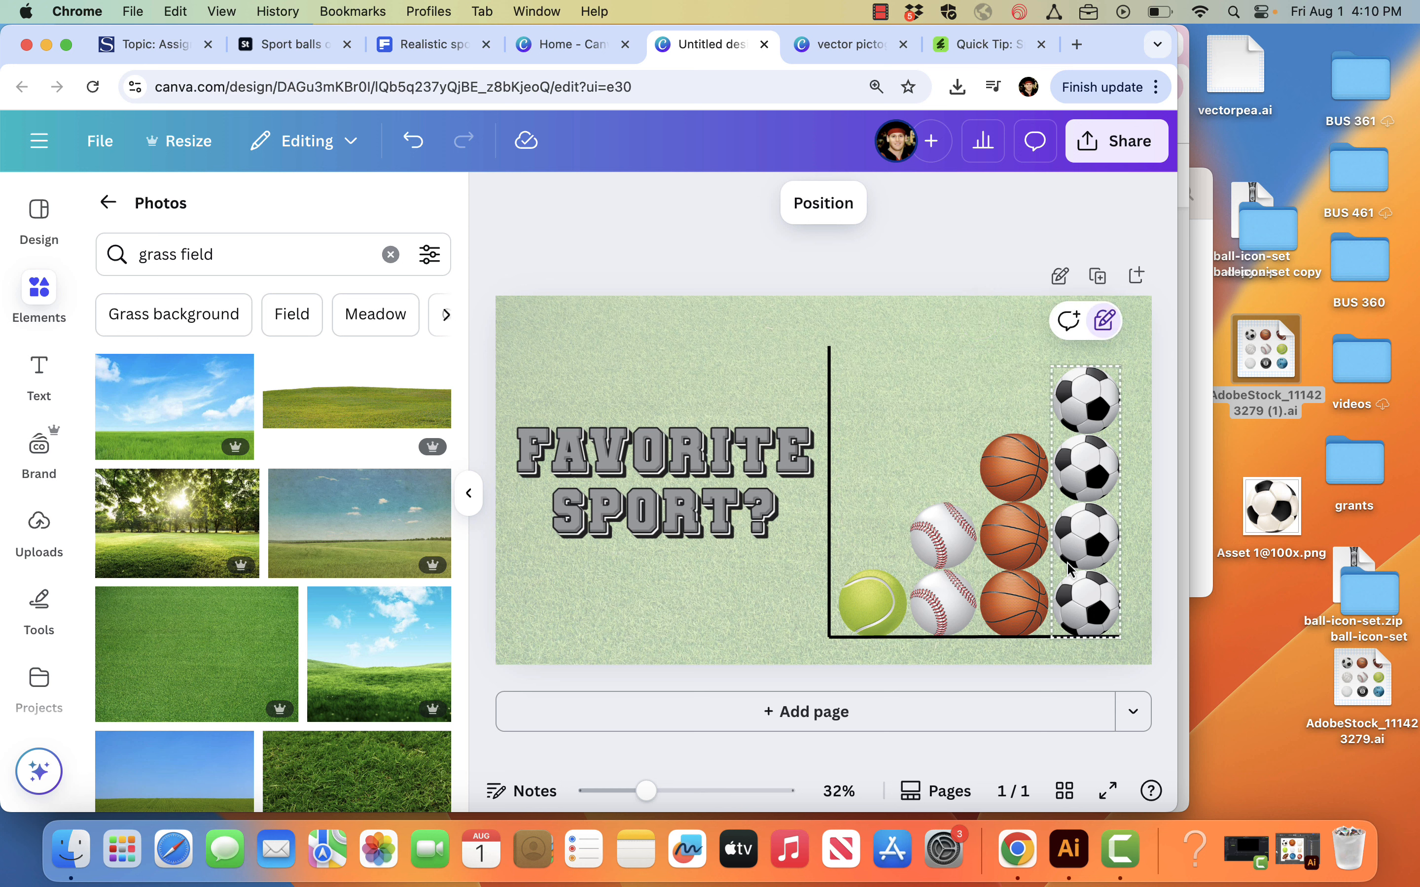
{"action": "left_click_drag", "start_coordinate": [865, 344], "coordinate": [1102, 611]}
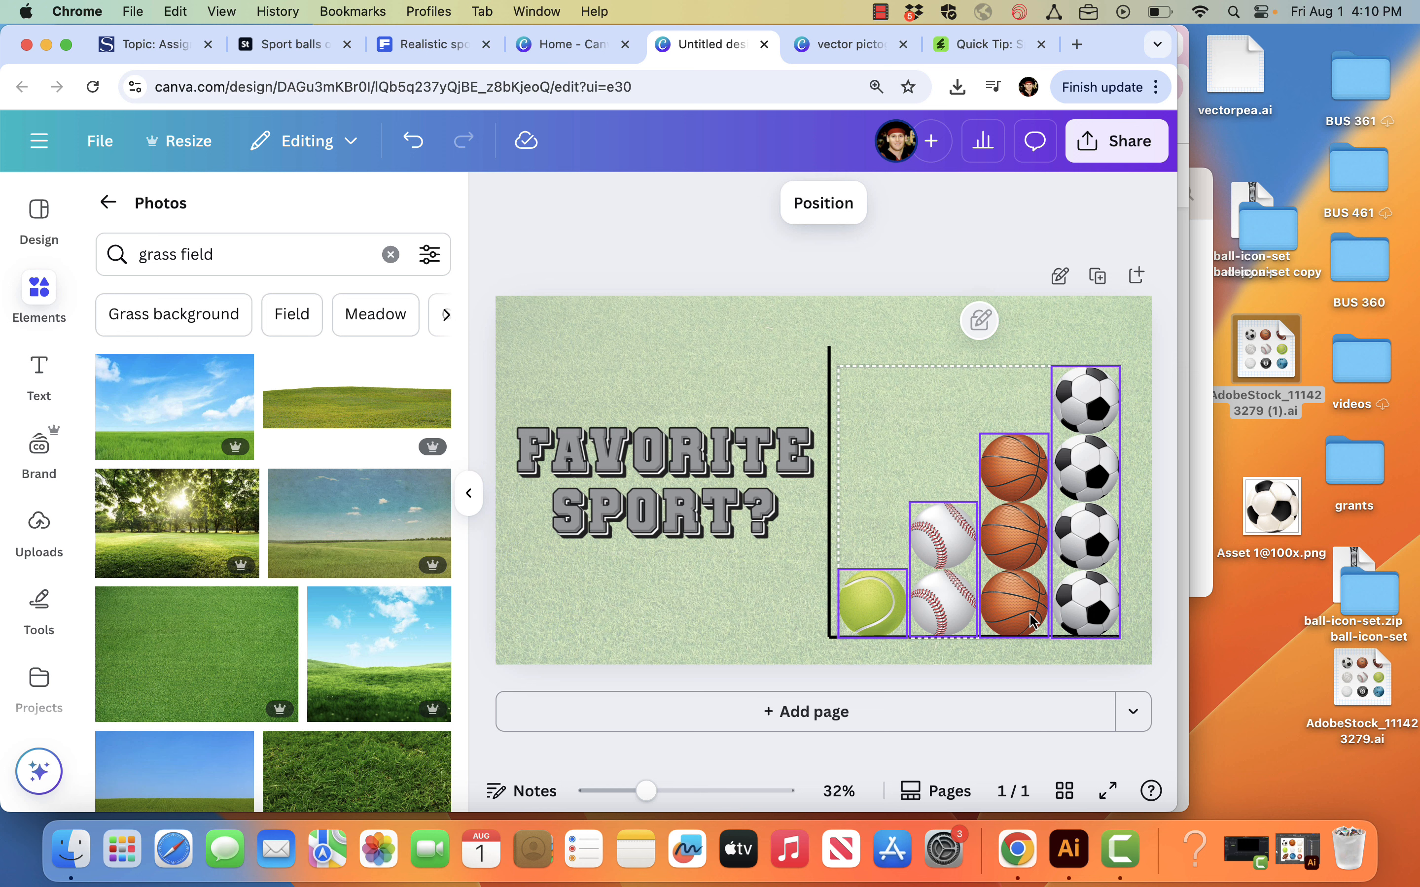
{"action": "left_click", "coordinate": [1015, 530]}
{"action": "key", "text": "super+z"}
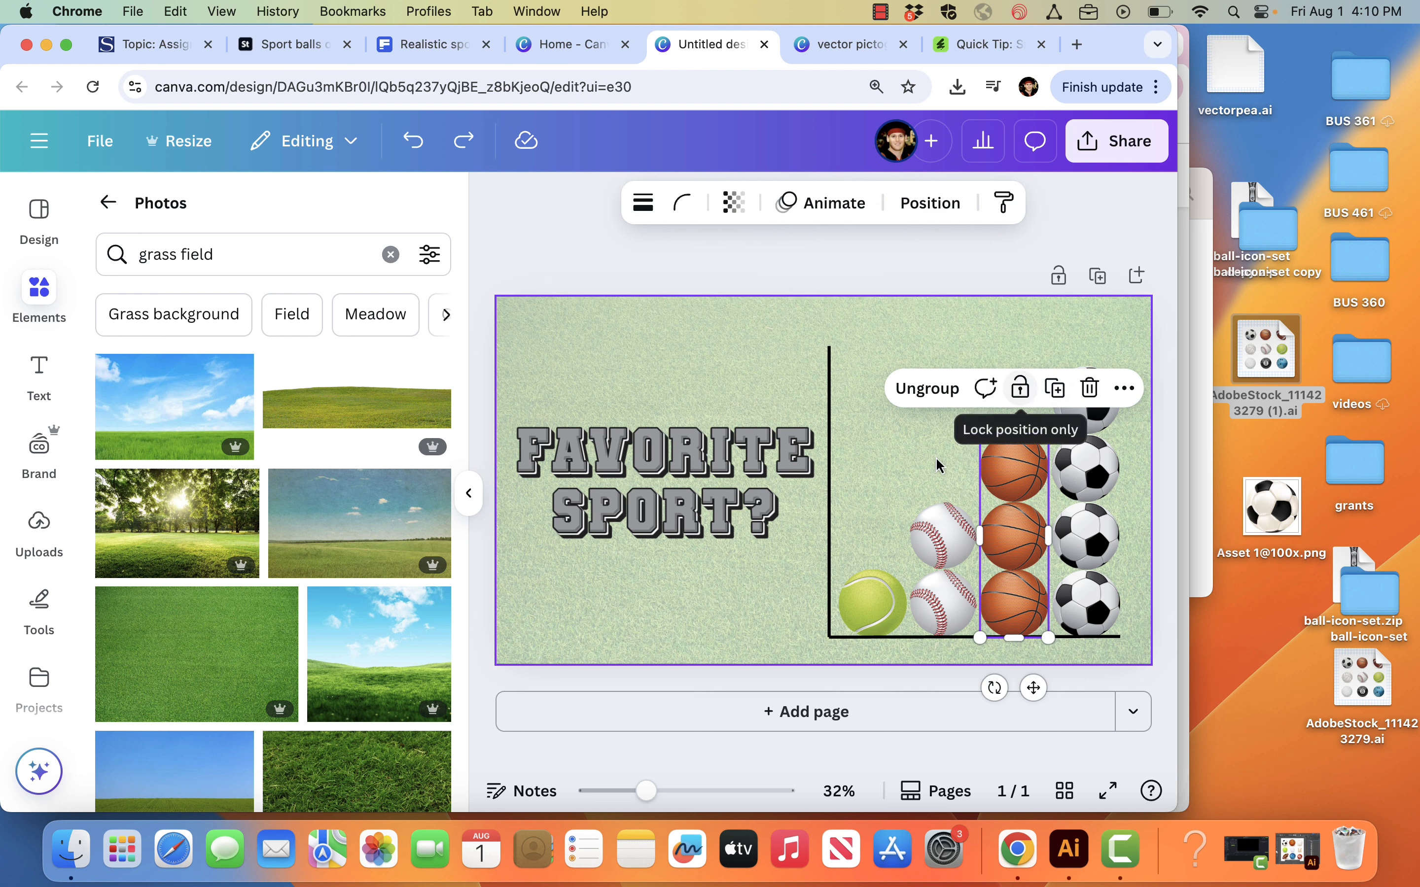
{"action": "left_click", "coordinate": [876, 511]}
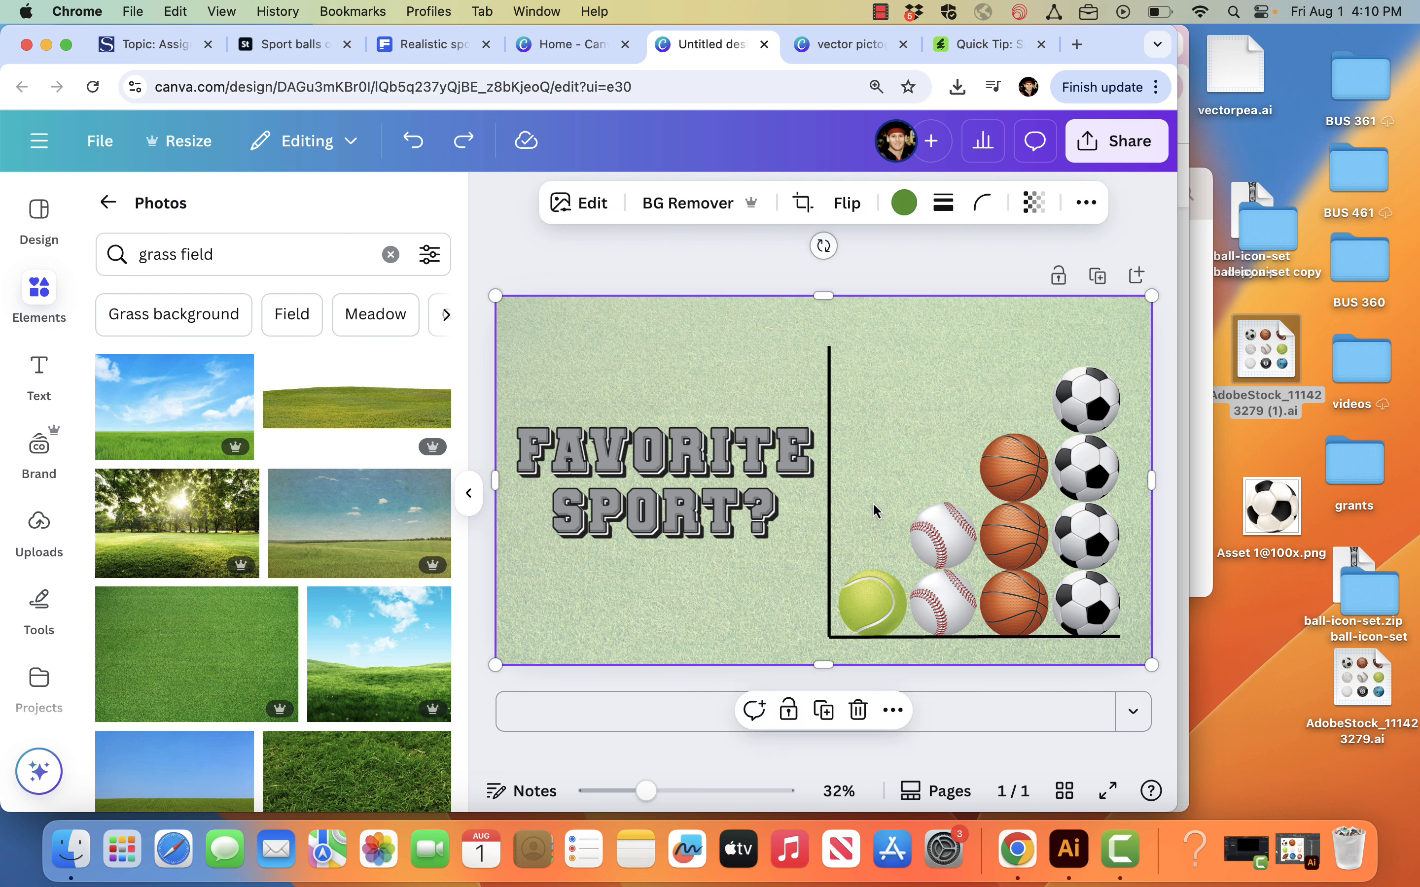
Step: Nudge the horizontal axis line slightly down so it sits just below the bottom row of balls
{"action": "left_click", "coordinate": [917, 641]}
{"action": "left_click_drag", "start_coordinate": [918, 639], "coordinate": [918, 641]}
{"action": "key", "text": "Down"}
{"action": "key", "text": "Down"}
{"action": "key", "text": "Down"}
{"action": "key", "text": "Down"}
{"action": "key", "text": "Down"}
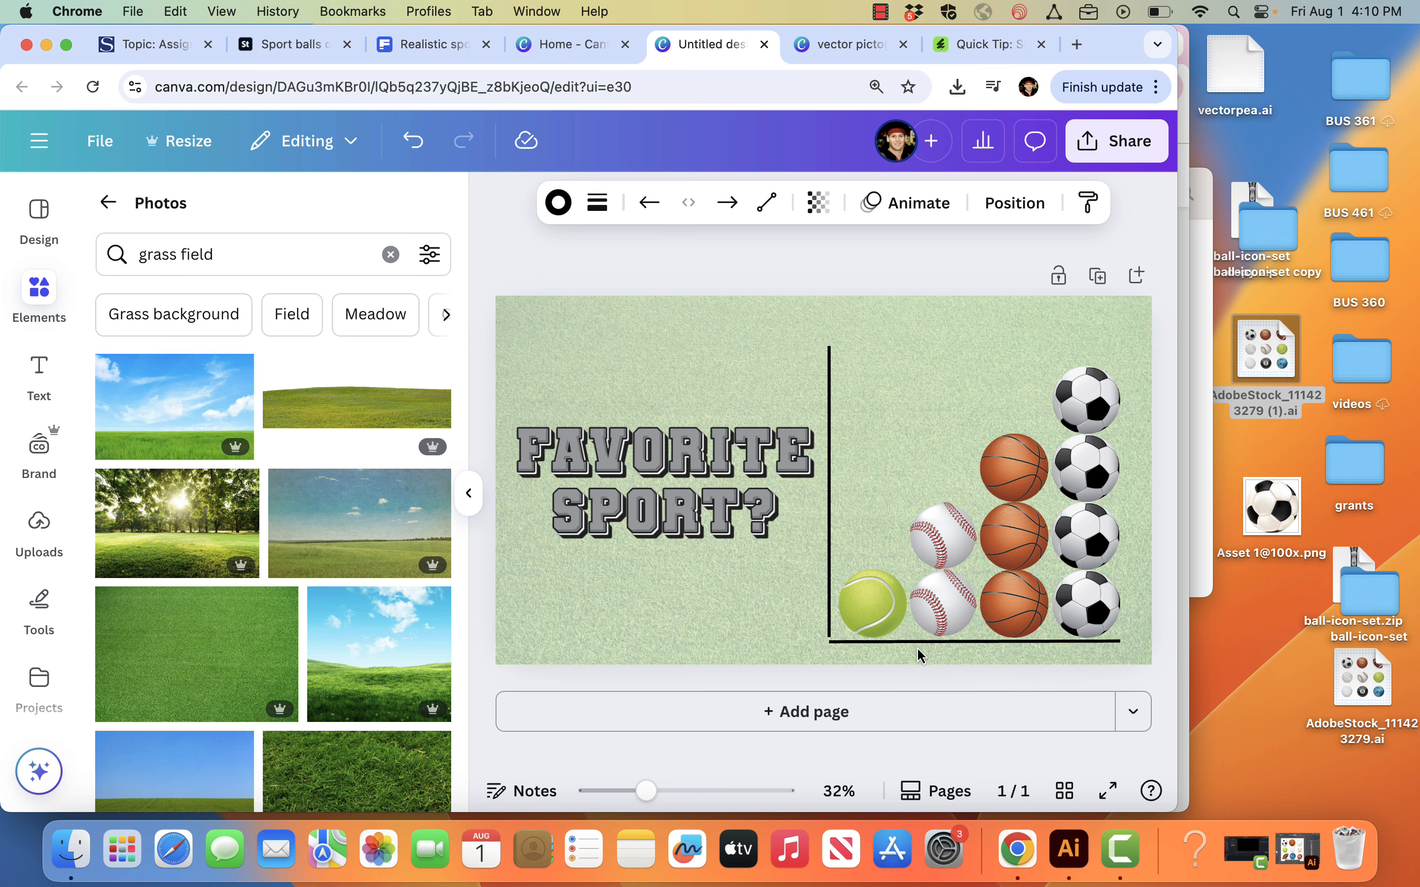
{"action": "left_click", "coordinate": [917, 648]}
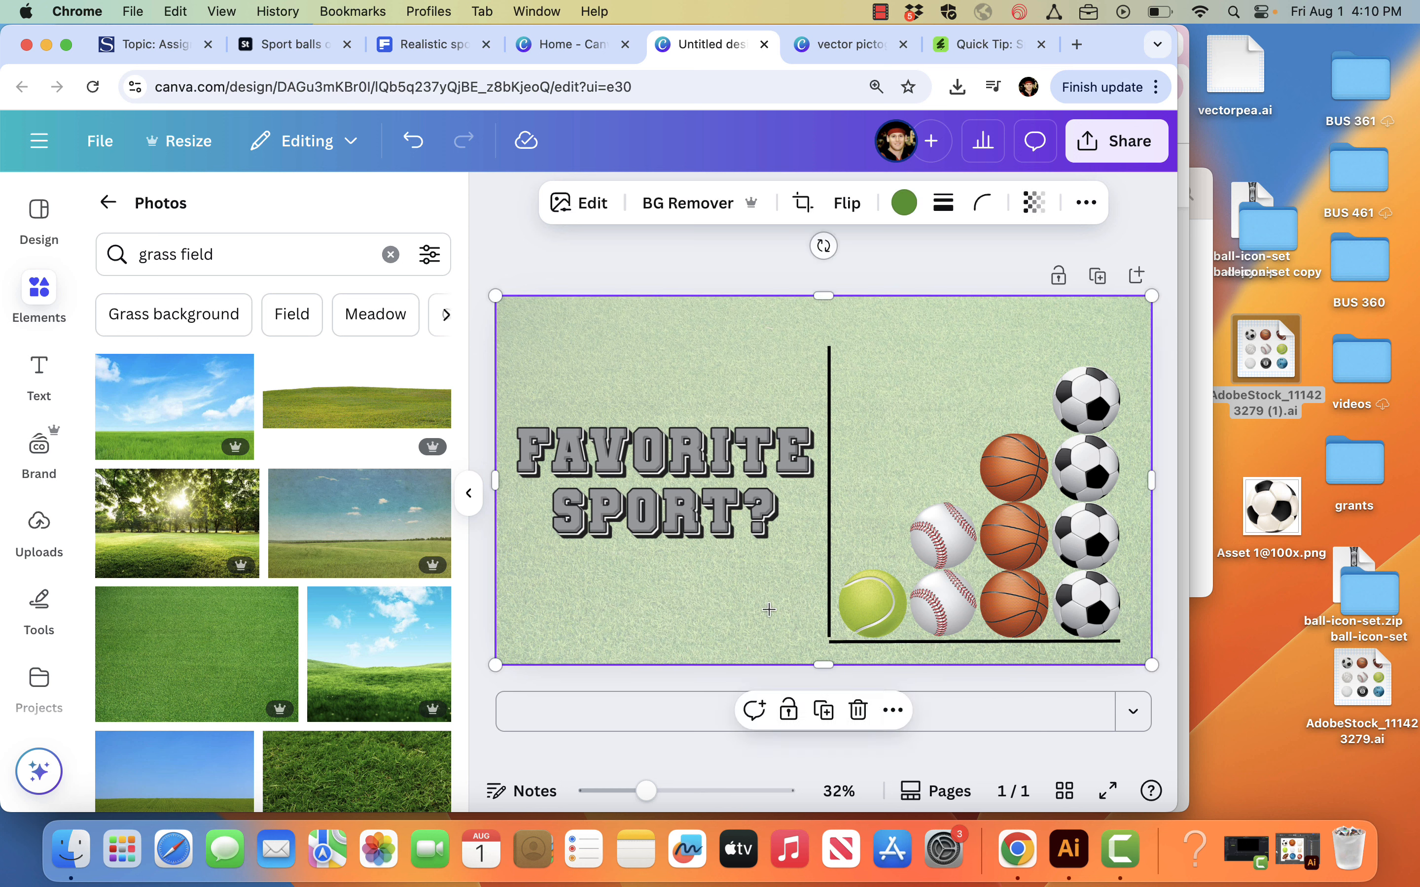
Step: Nudge the vertical axis line down and slightly right so its lower end forms a clean corner with the horizontal axis
{"action": "left_click", "coordinate": [827, 604]}
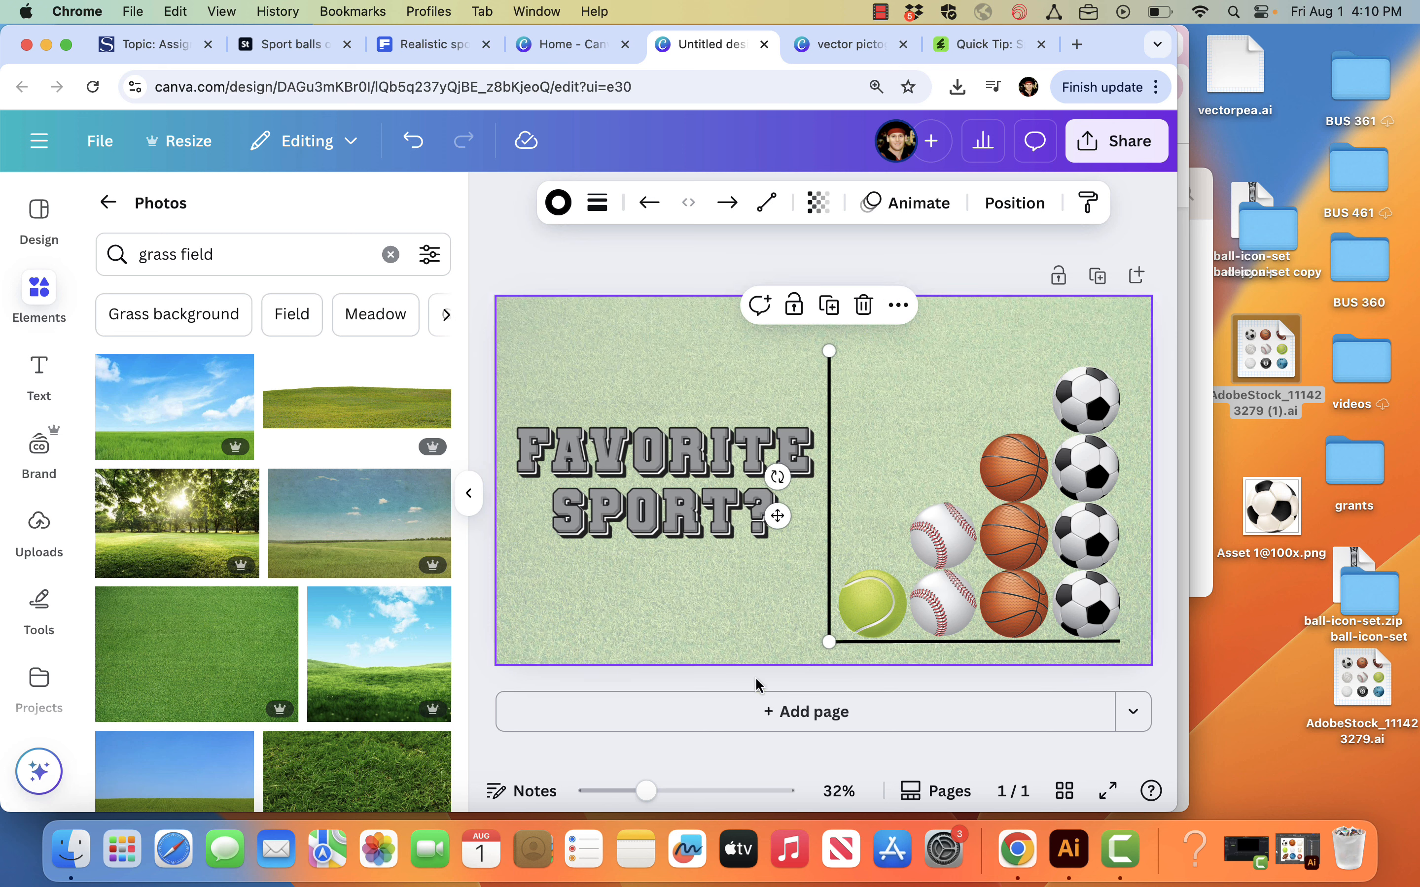
{"action": "left_click_drag", "start_coordinate": [646, 791], "coordinate": [688, 792]}
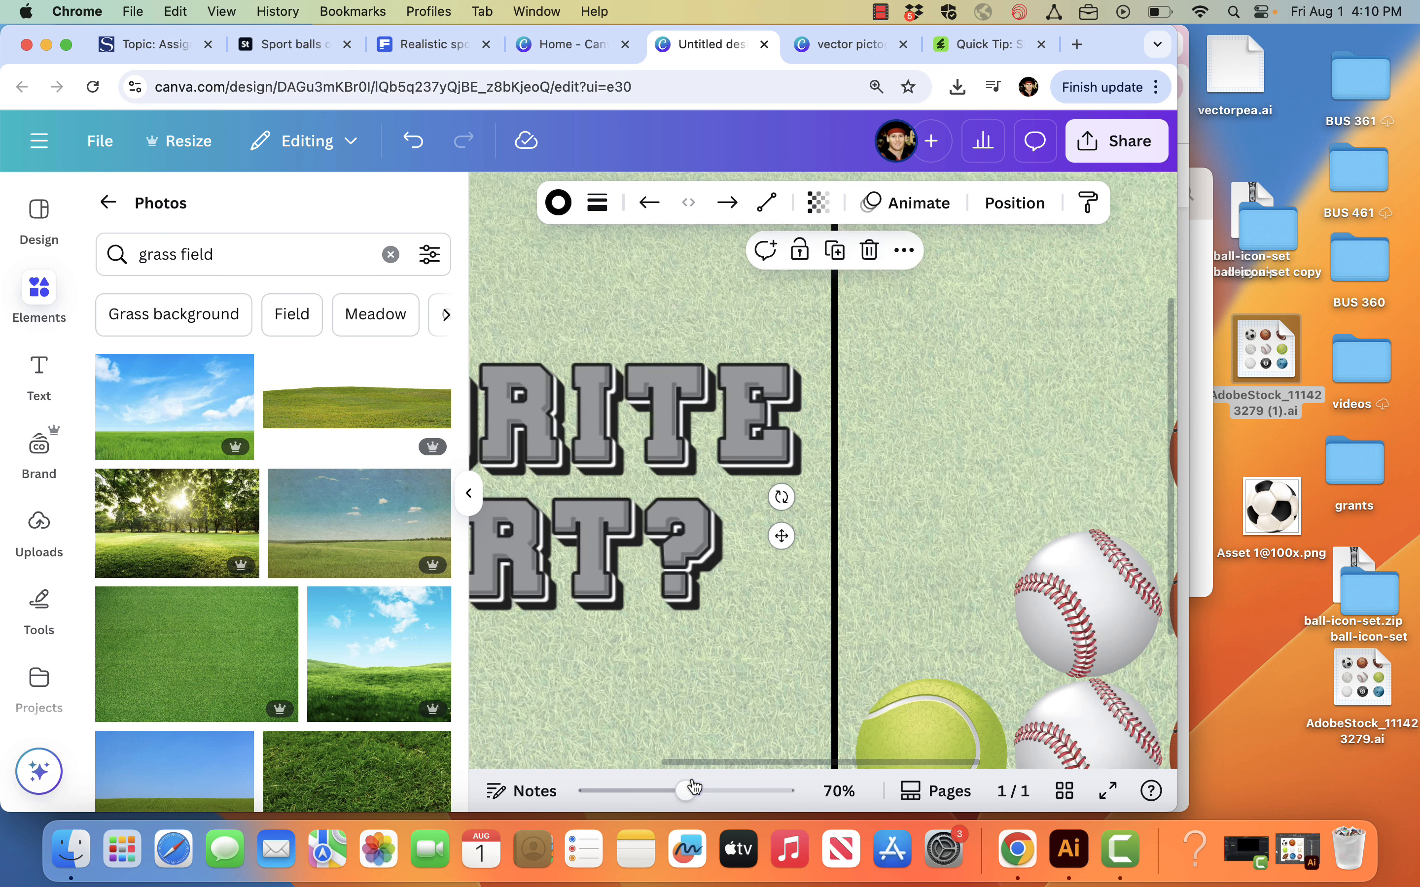
{"action": "scroll", "coordinate": [748, 669], "scroll_direction": "down", "scroll_amount": 3}
{"action": "left_click", "coordinate": [782, 620]}
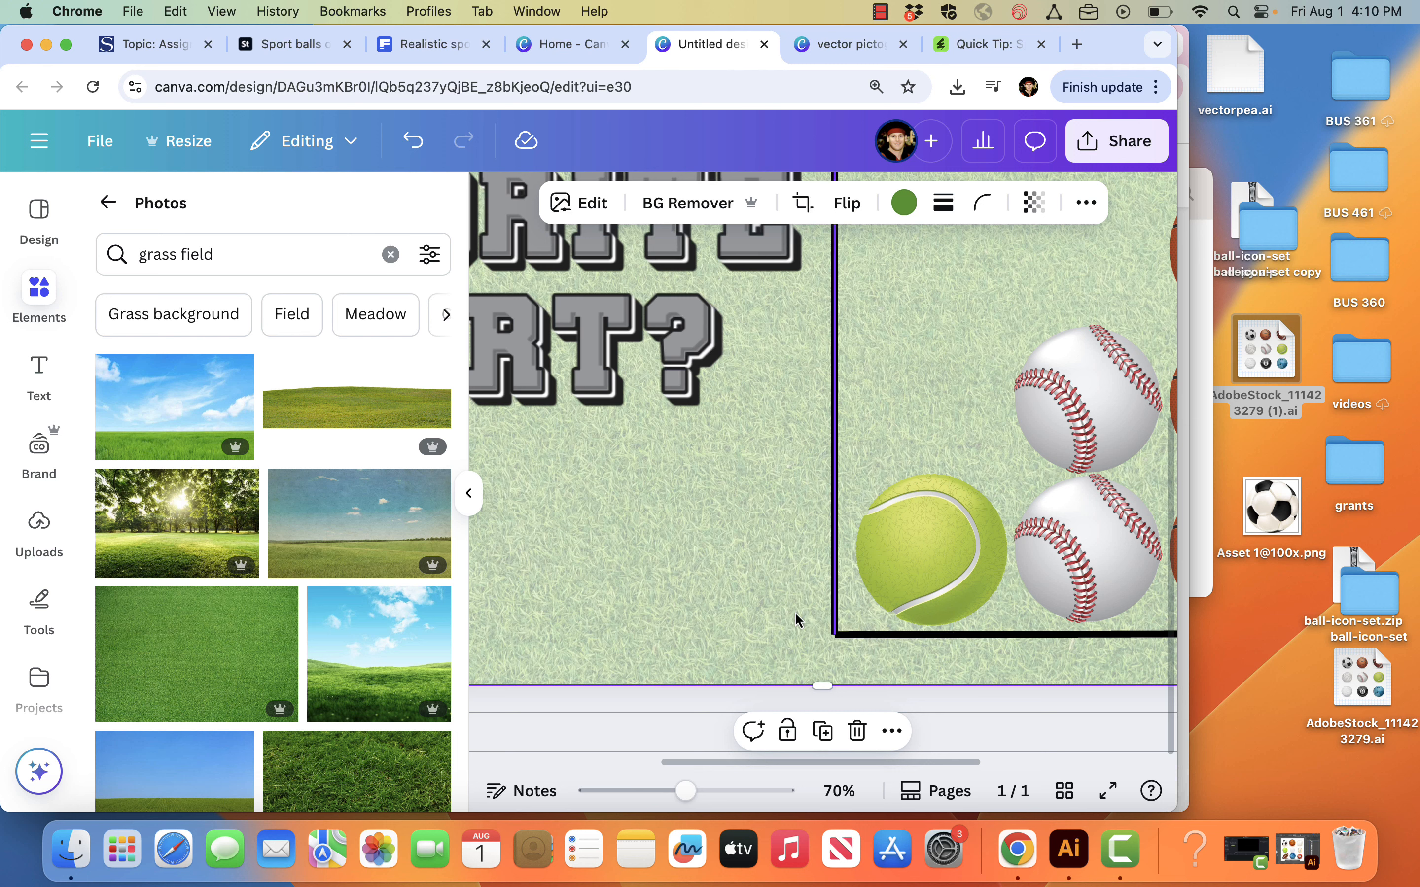
{"action": "left_click", "coordinate": [836, 605]}
{"action": "left_click_drag", "start_coordinate": [835, 599], "coordinate": [834, 600]}
{"action": "key", "text": "Down"}
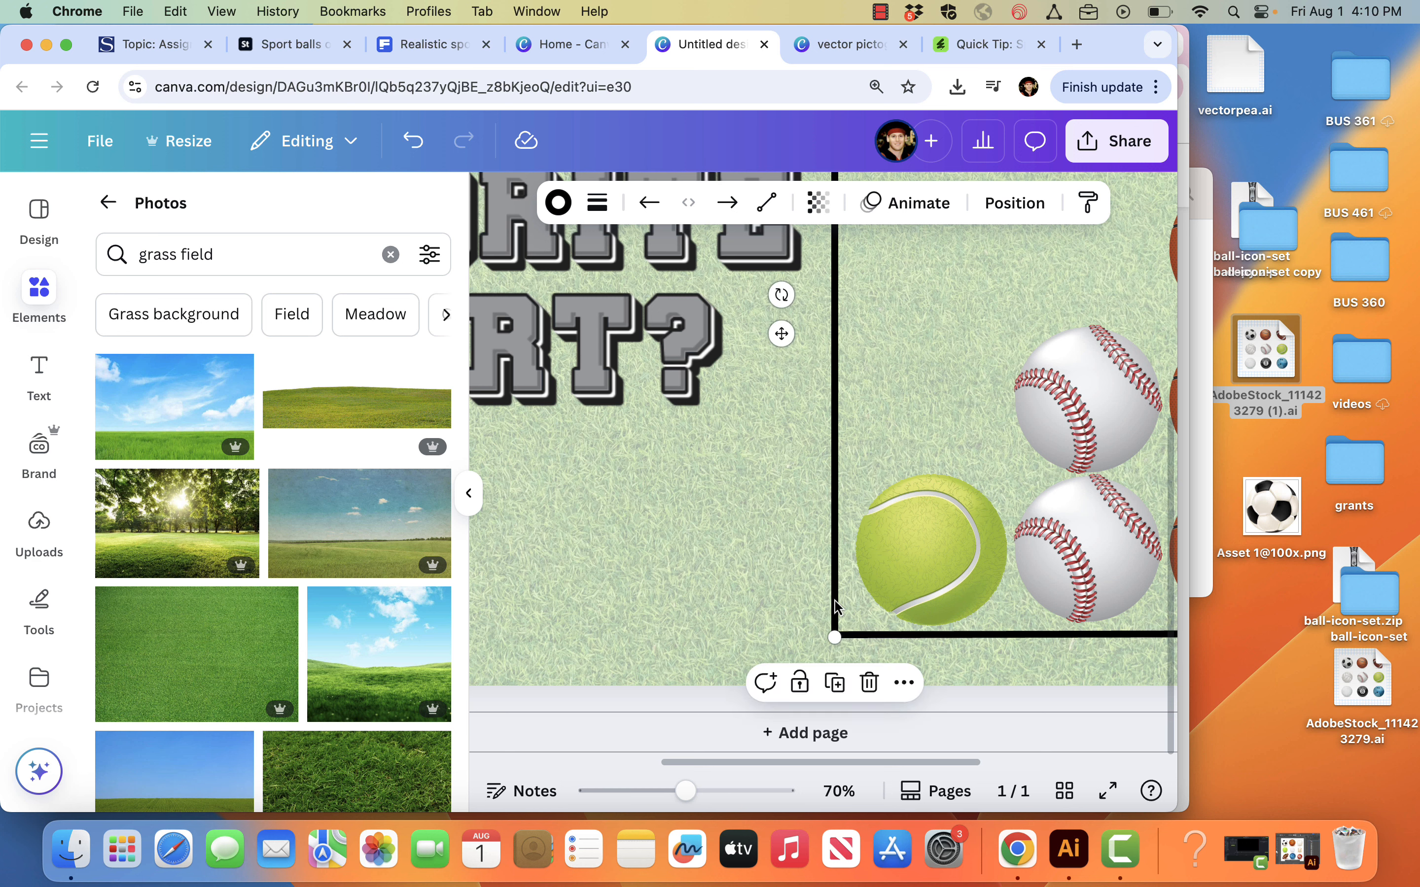
{"action": "key", "text": "Right"}
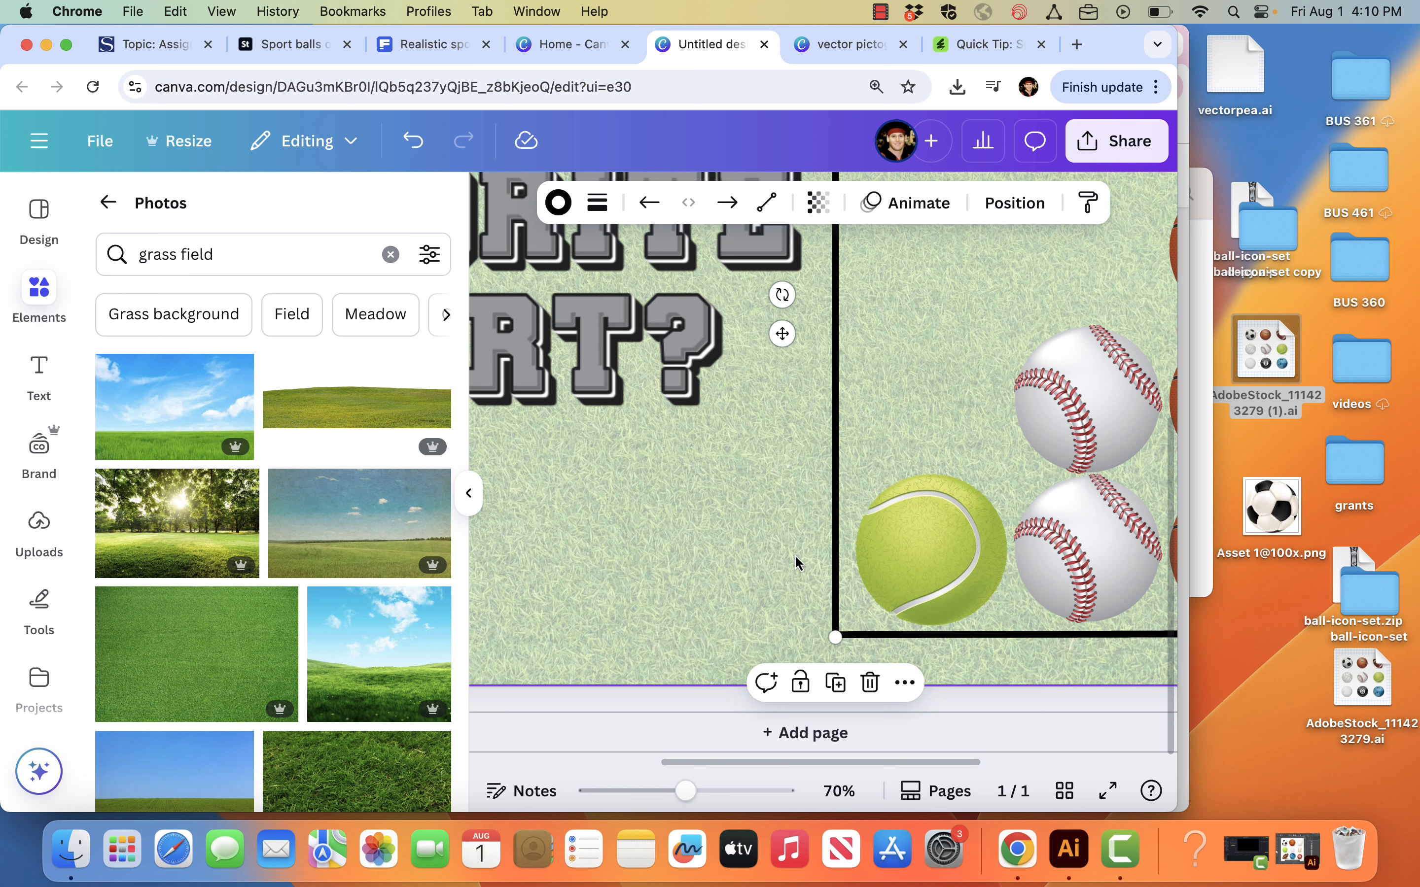
{"action": "left_click", "coordinate": [796, 562]}
{"action": "key", "text": "super+equal"}
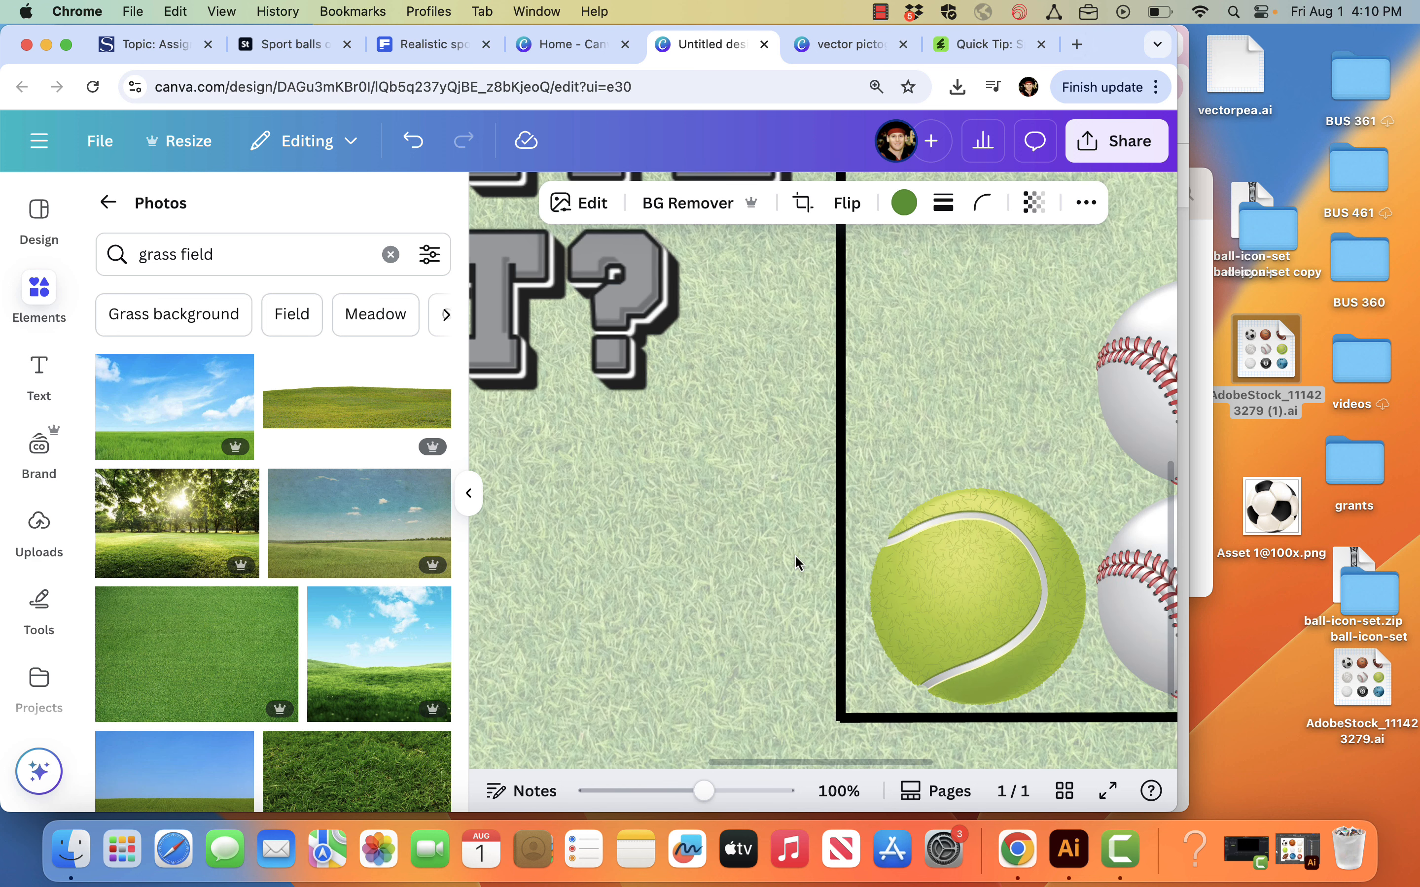
{"action": "left_click_drag", "start_coordinate": [707, 790], "coordinate": [636, 792]}
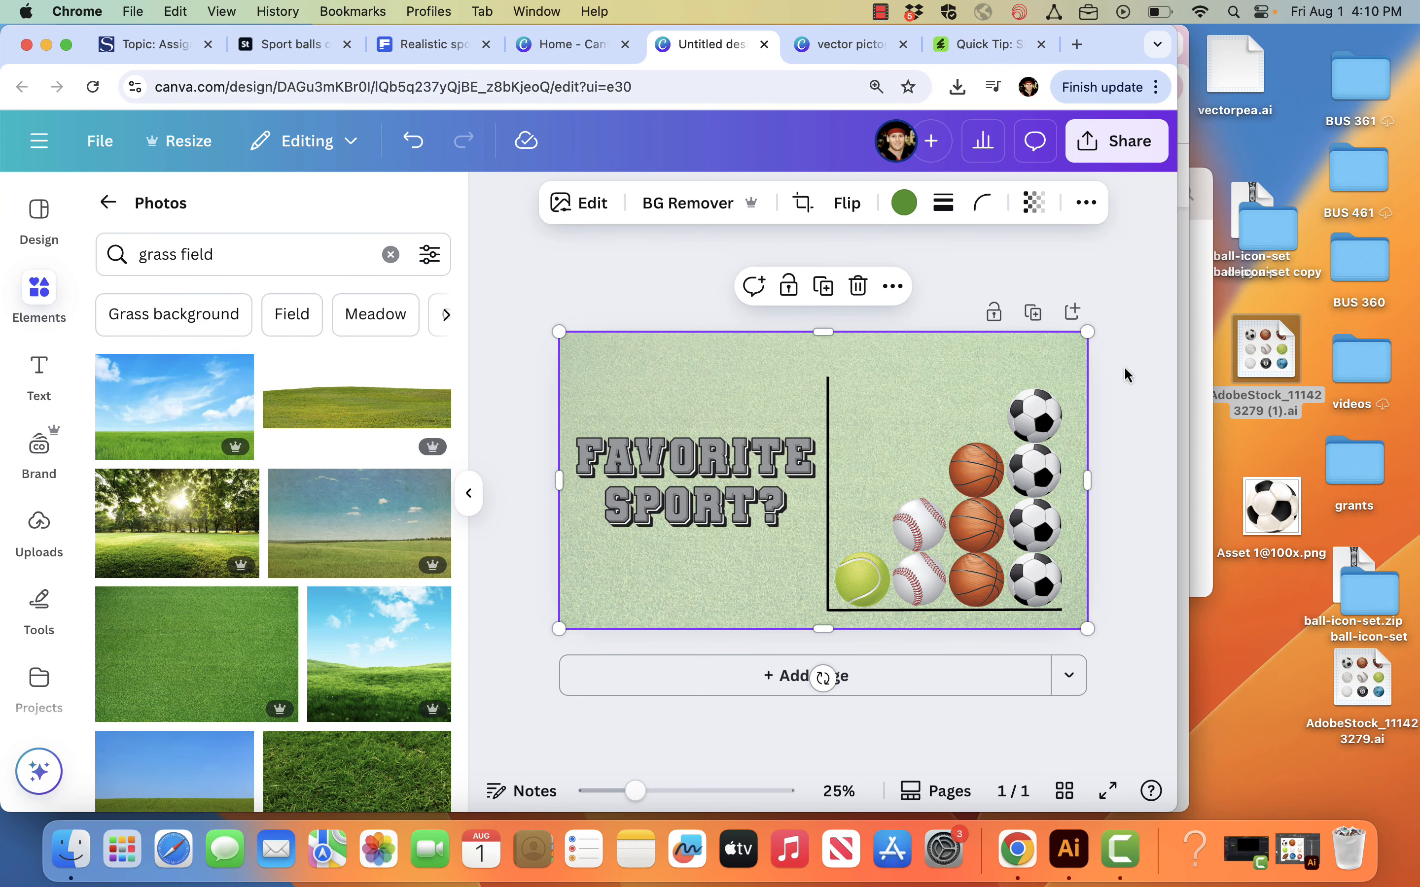
{"action": "left_click", "coordinate": [1144, 397]}
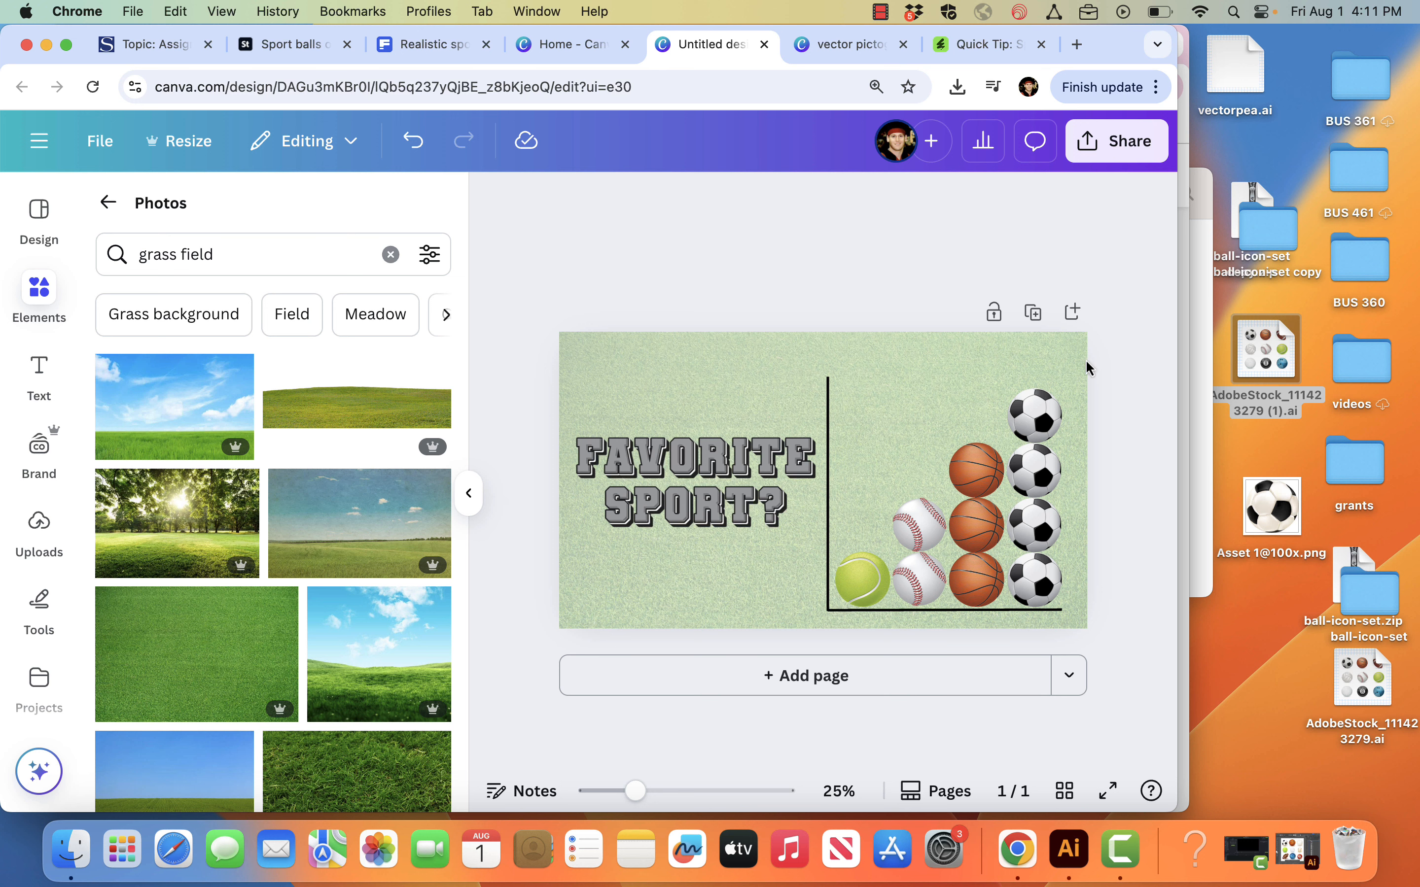
Step: Download the design as a 1,920 × 1,080 px PNG and put a copy of the file on the desktop
{"action": "left_click", "coordinate": [1112, 149]}
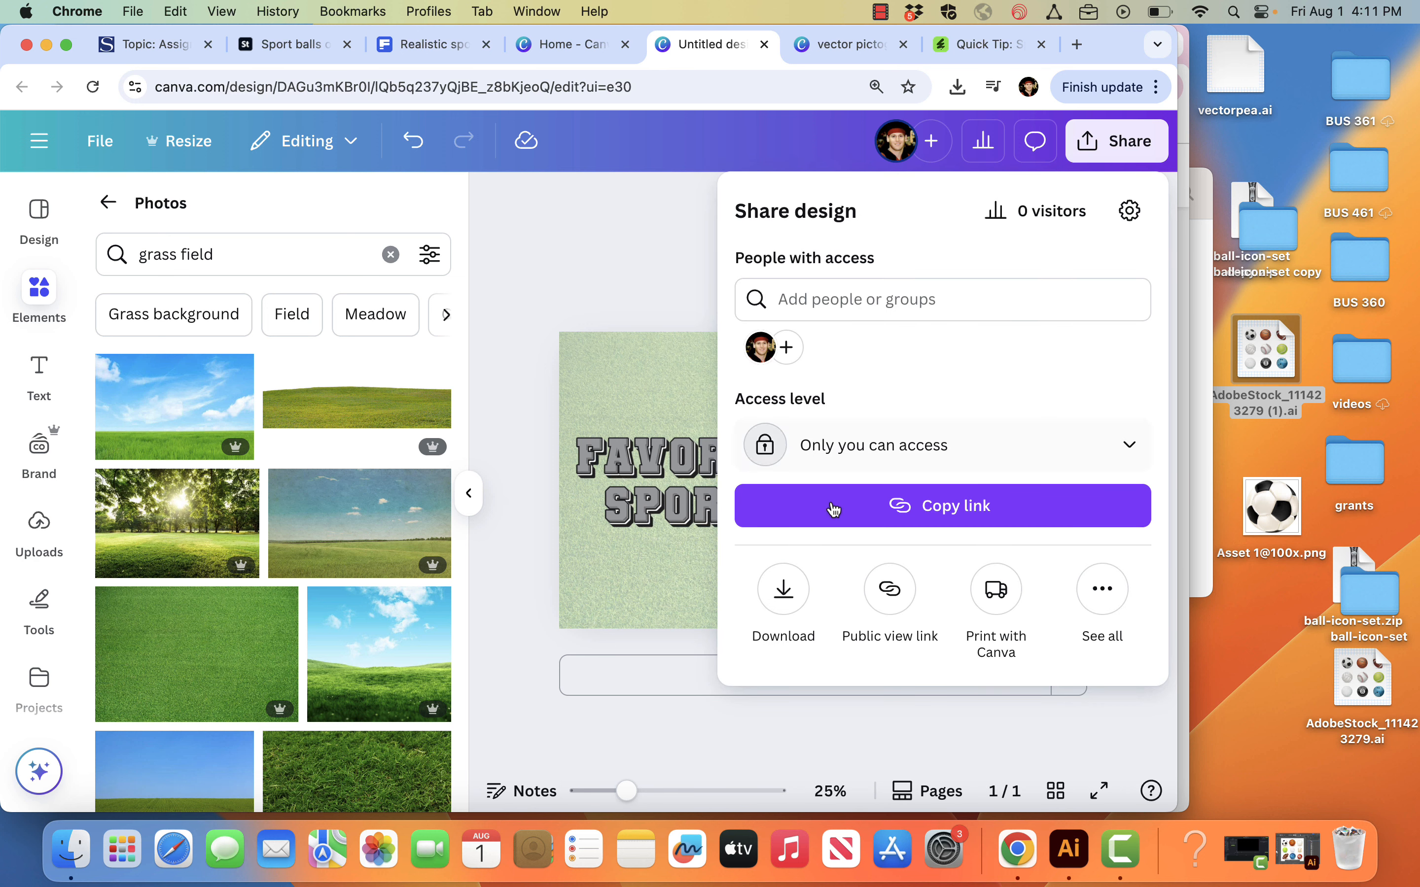
{"action": "left_click", "coordinate": [785, 589]}
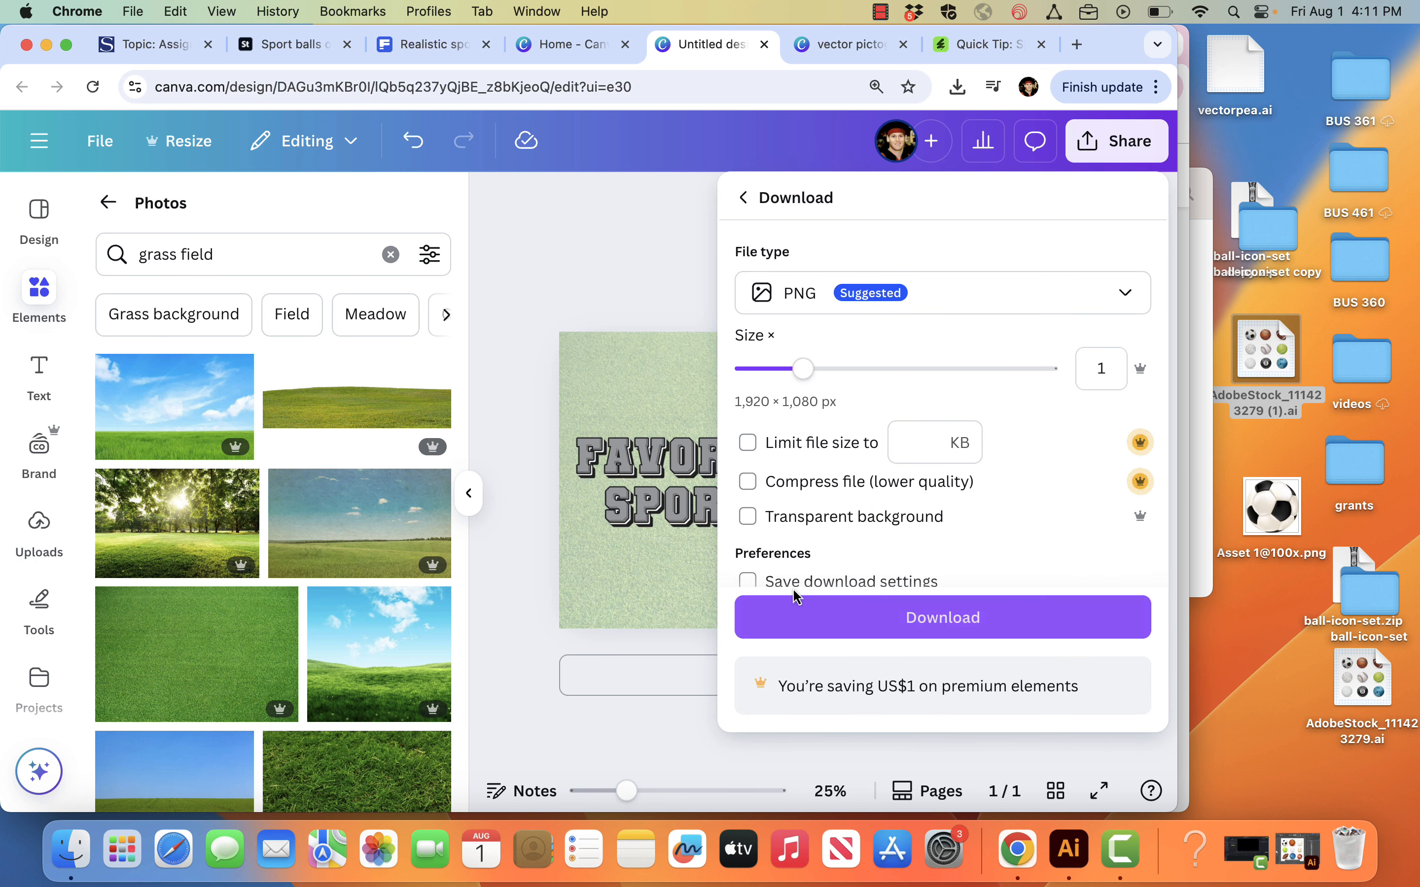
{"action": "left_click", "coordinate": [871, 614]}
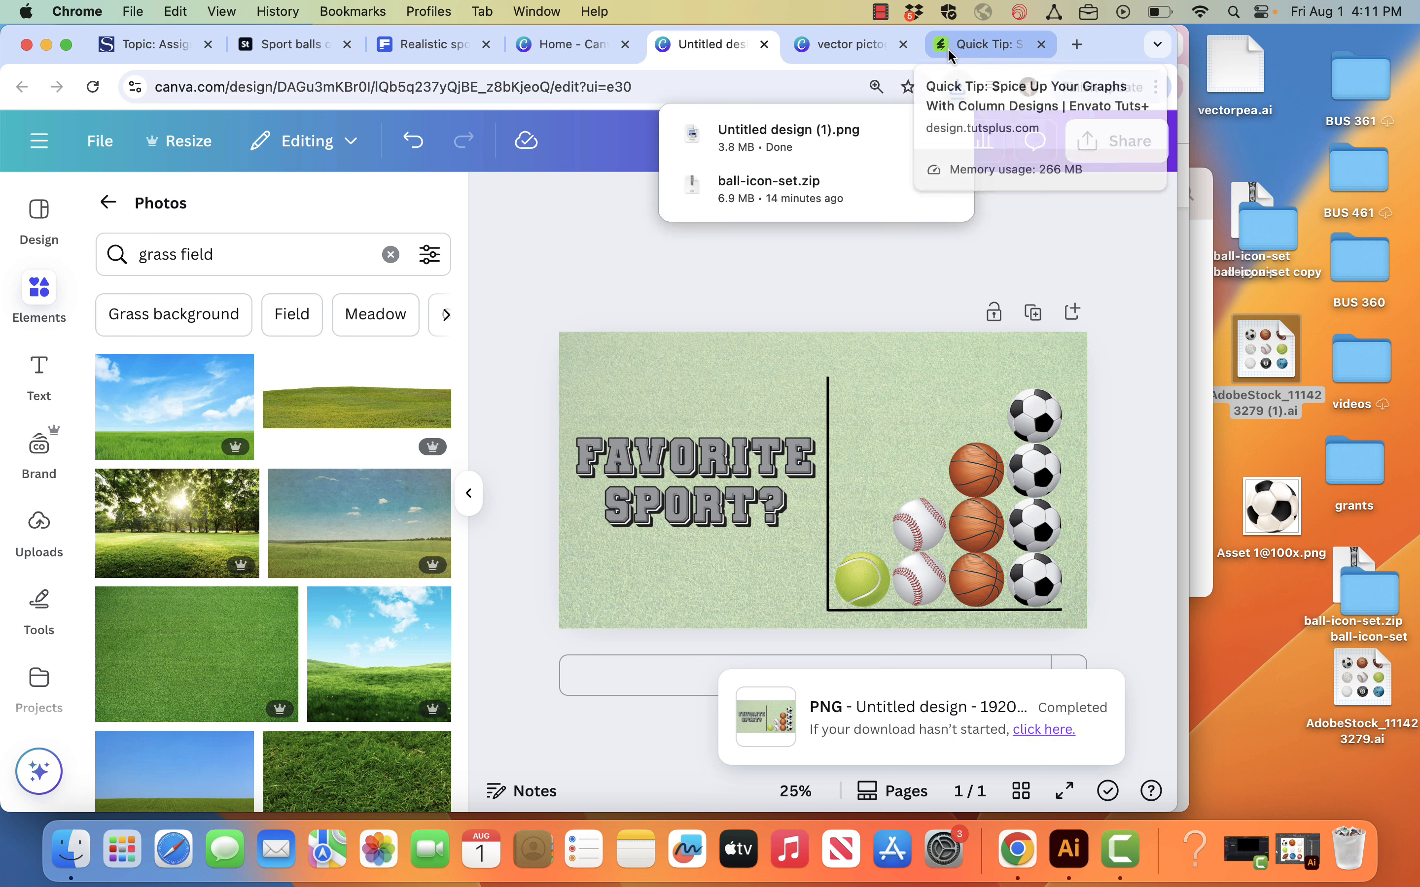
{"action": "left_click_drag", "start_coordinate": [743, 144], "coordinate": [1212, 474]}
{"action": "left_click_drag", "start_coordinate": [1286, 658], "coordinate": [1290, 663]}
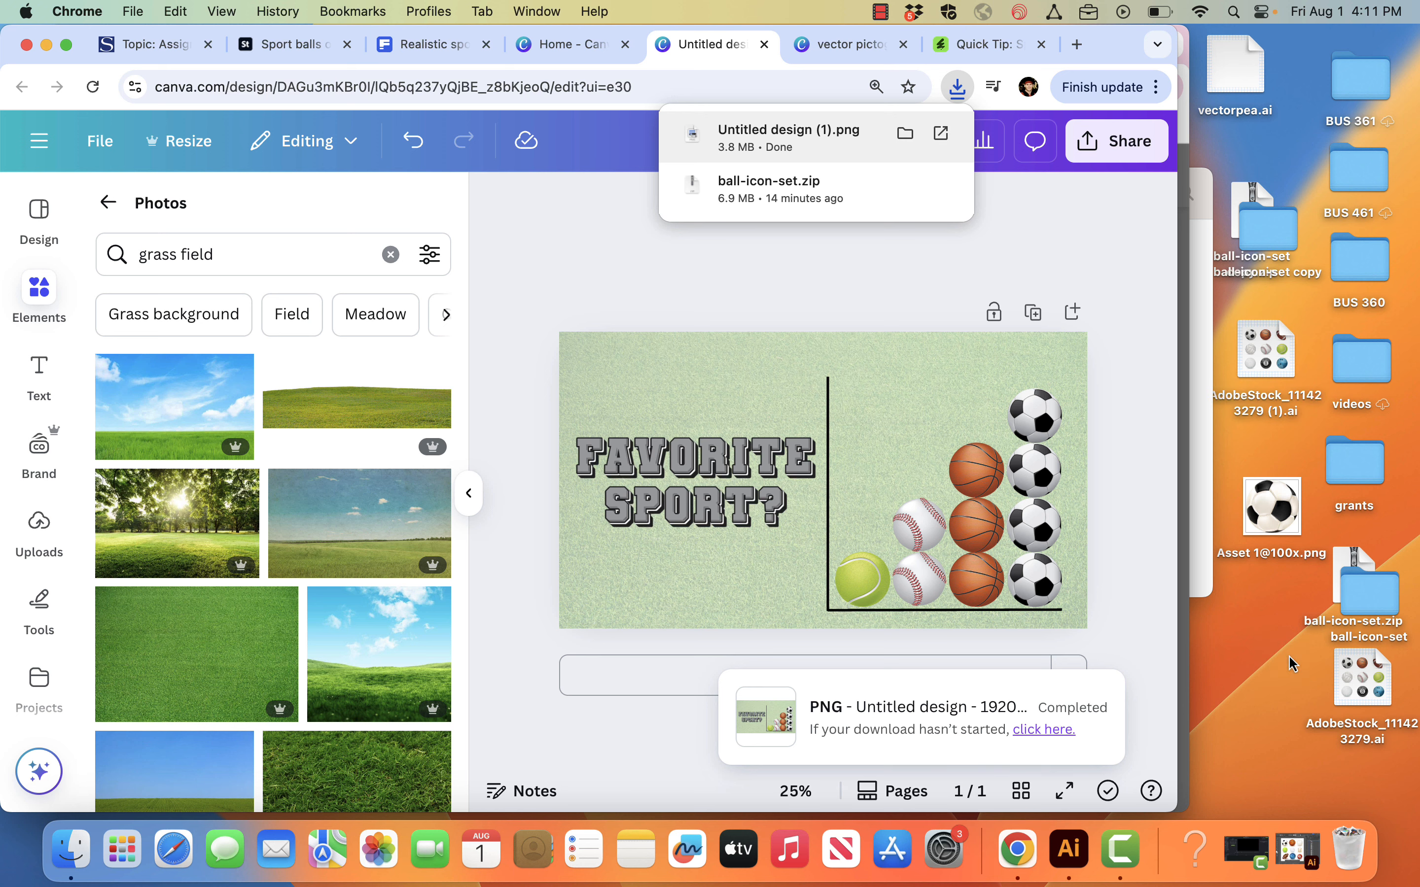
Step: Switch to the Canvas course site and open the Assignment 2 discussion of BUS 361 - 001 Marketing Graphics Fall 2025
{"action": "left_click", "coordinate": [133, 52]}
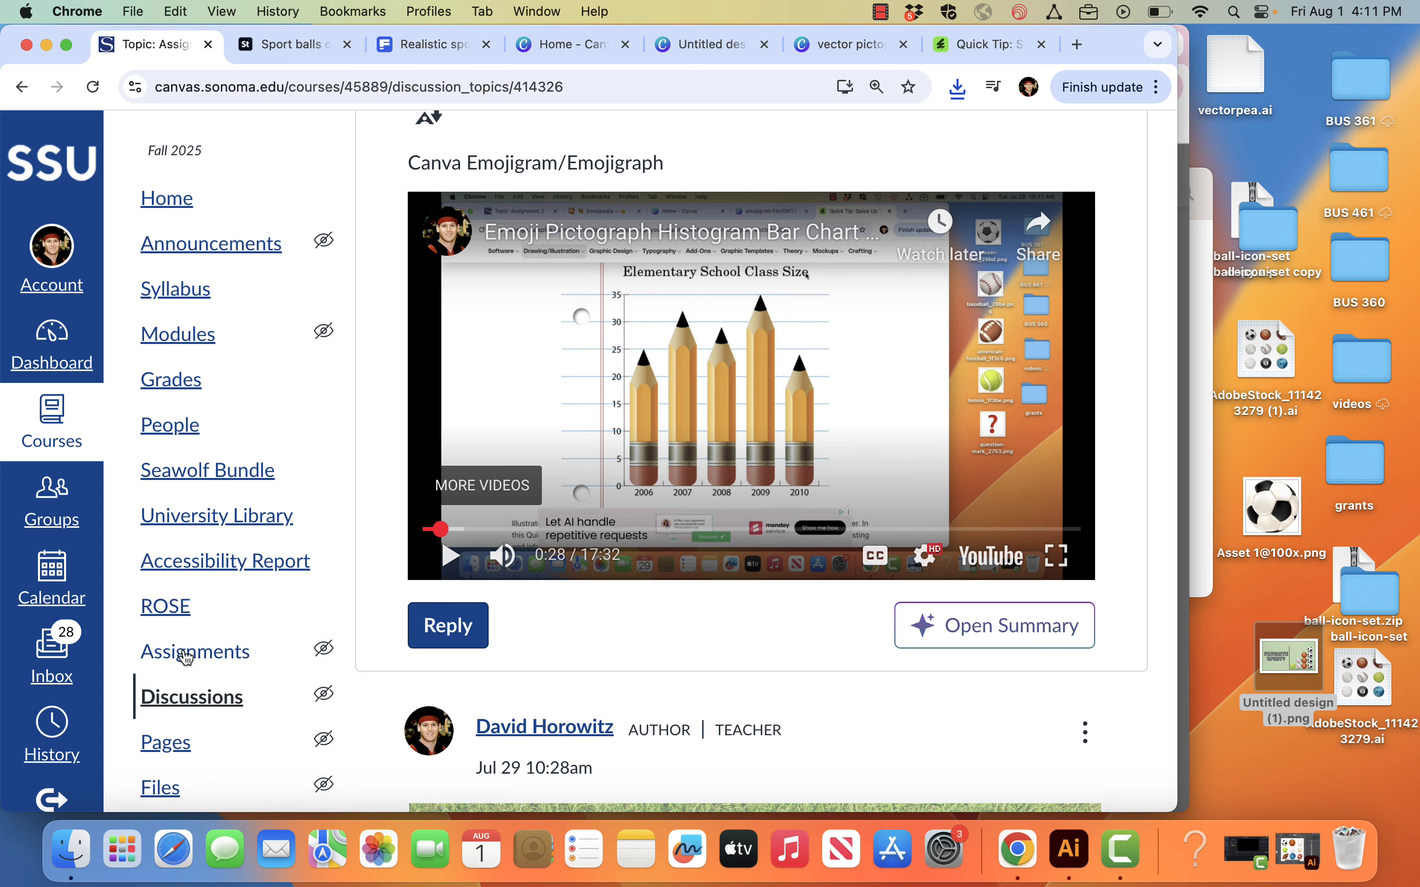
{"action": "left_click", "coordinate": [185, 699]}
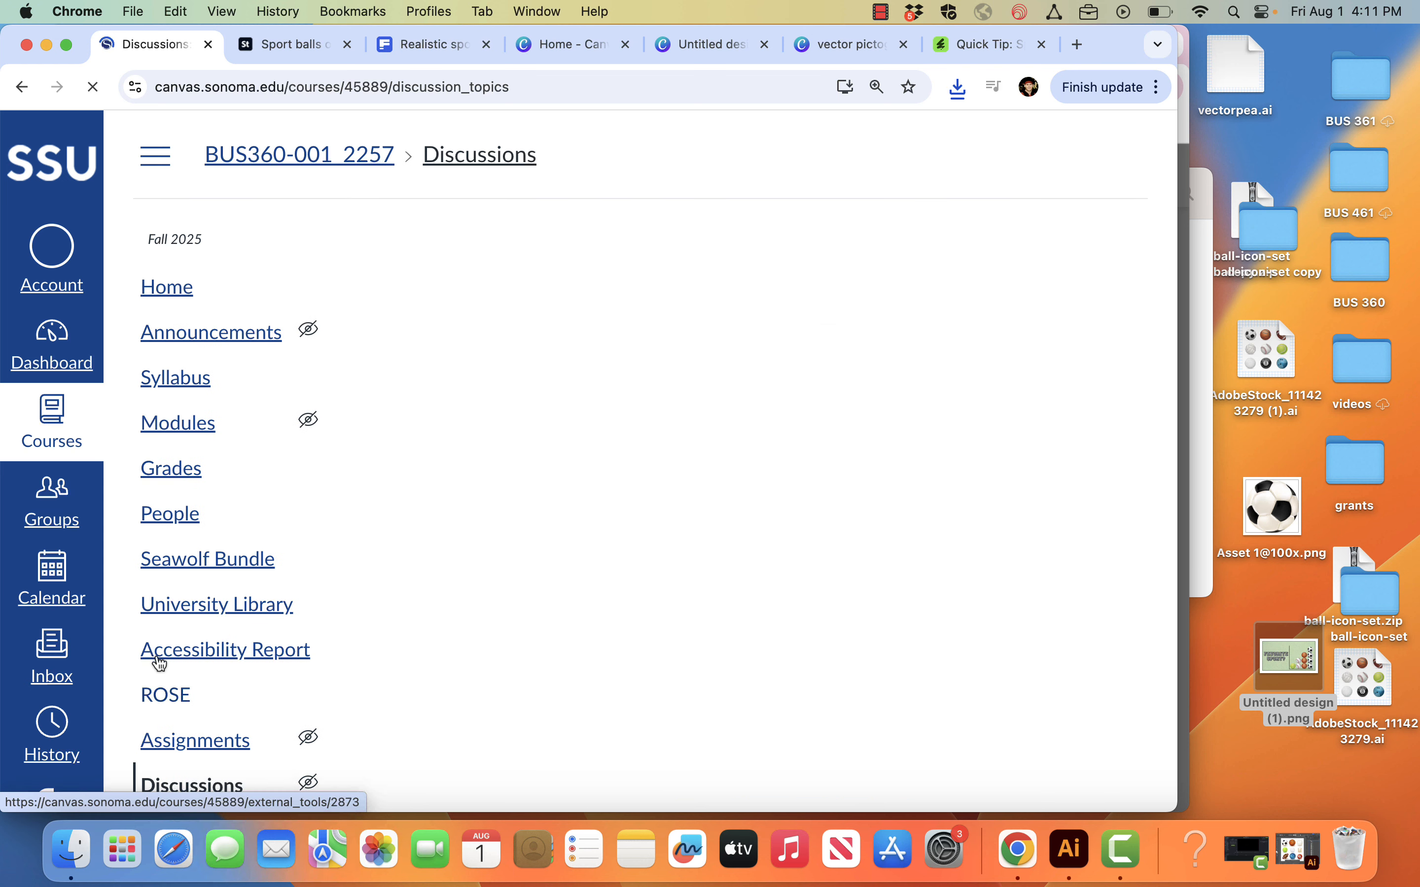
{"action": "left_click", "coordinate": [52, 449]}
{"action": "scroll", "coordinate": [222, 692], "scroll_direction": "down", "scroll_amount": 6}
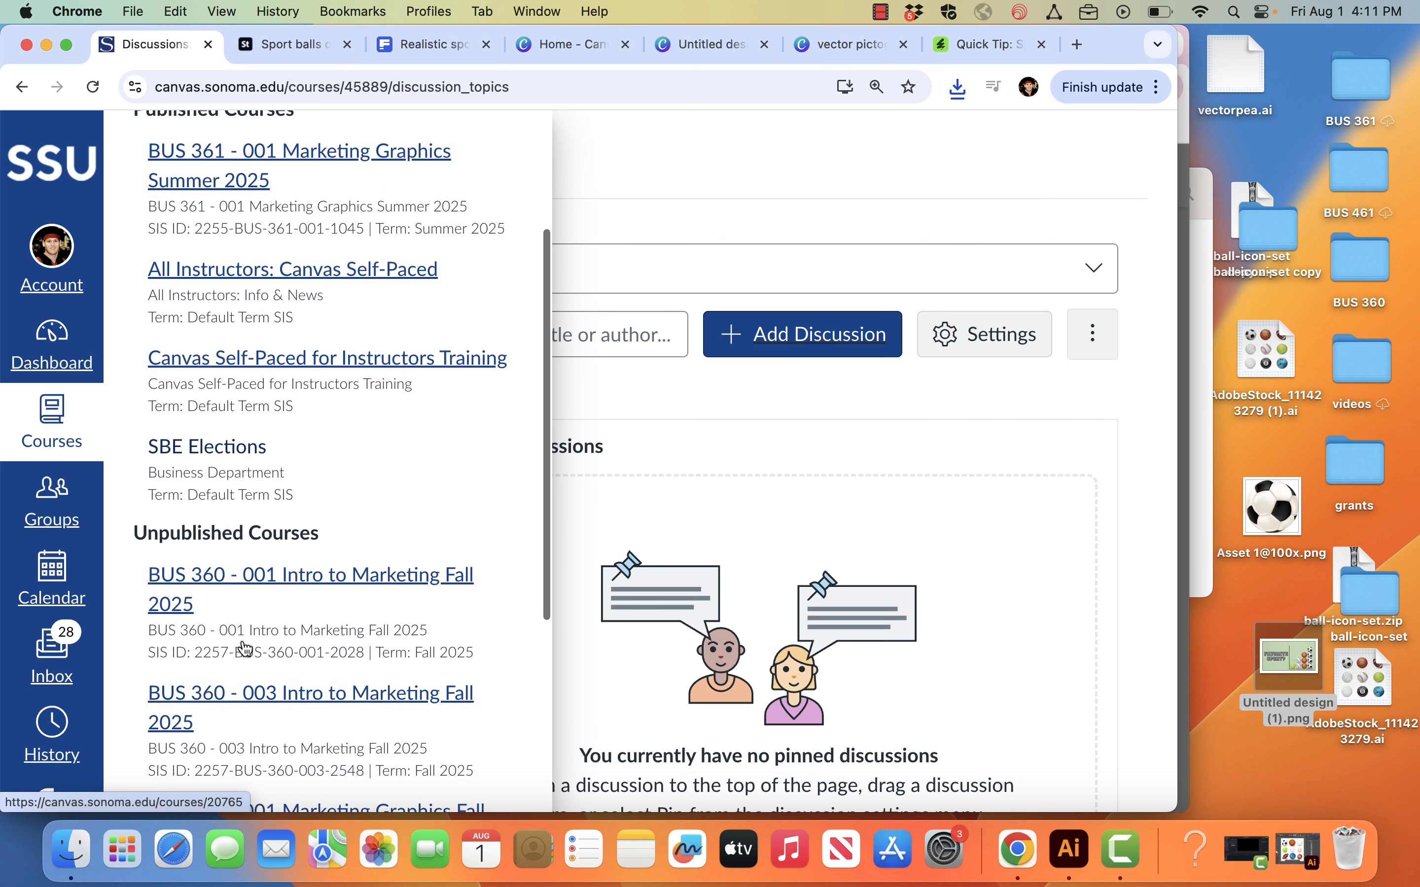
{"action": "left_click", "coordinate": [240, 678]}
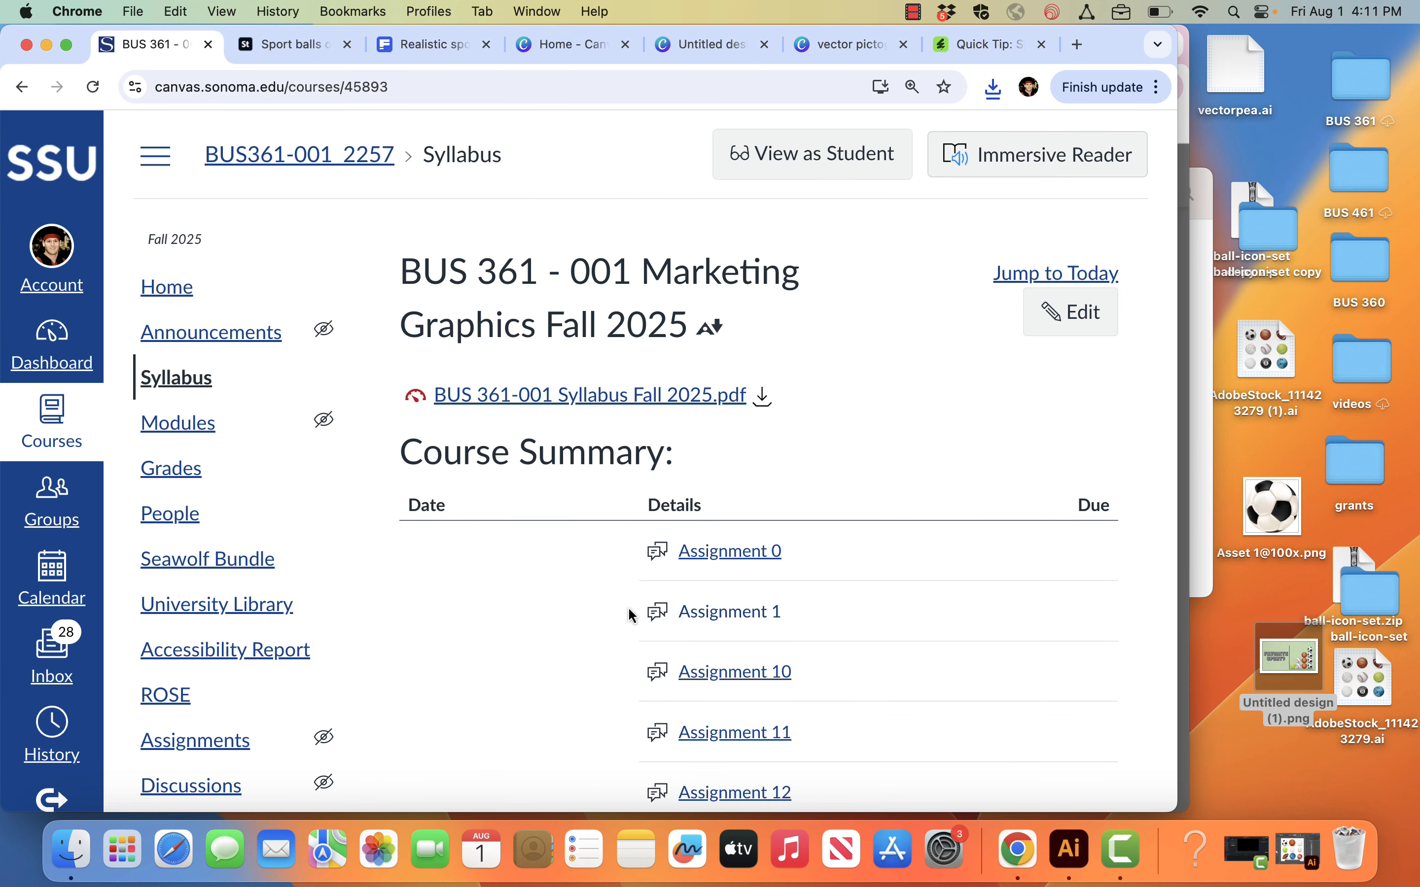
{"action": "scroll", "coordinate": [729, 641], "scroll_direction": "down", "scroll_amount": 5}
{"action": "scroll", "coordinate": [729, 641], "scroll_direction": "down", "scroll_amount": 3}
{"action": "left_click", "coordinate": [756, 600]}
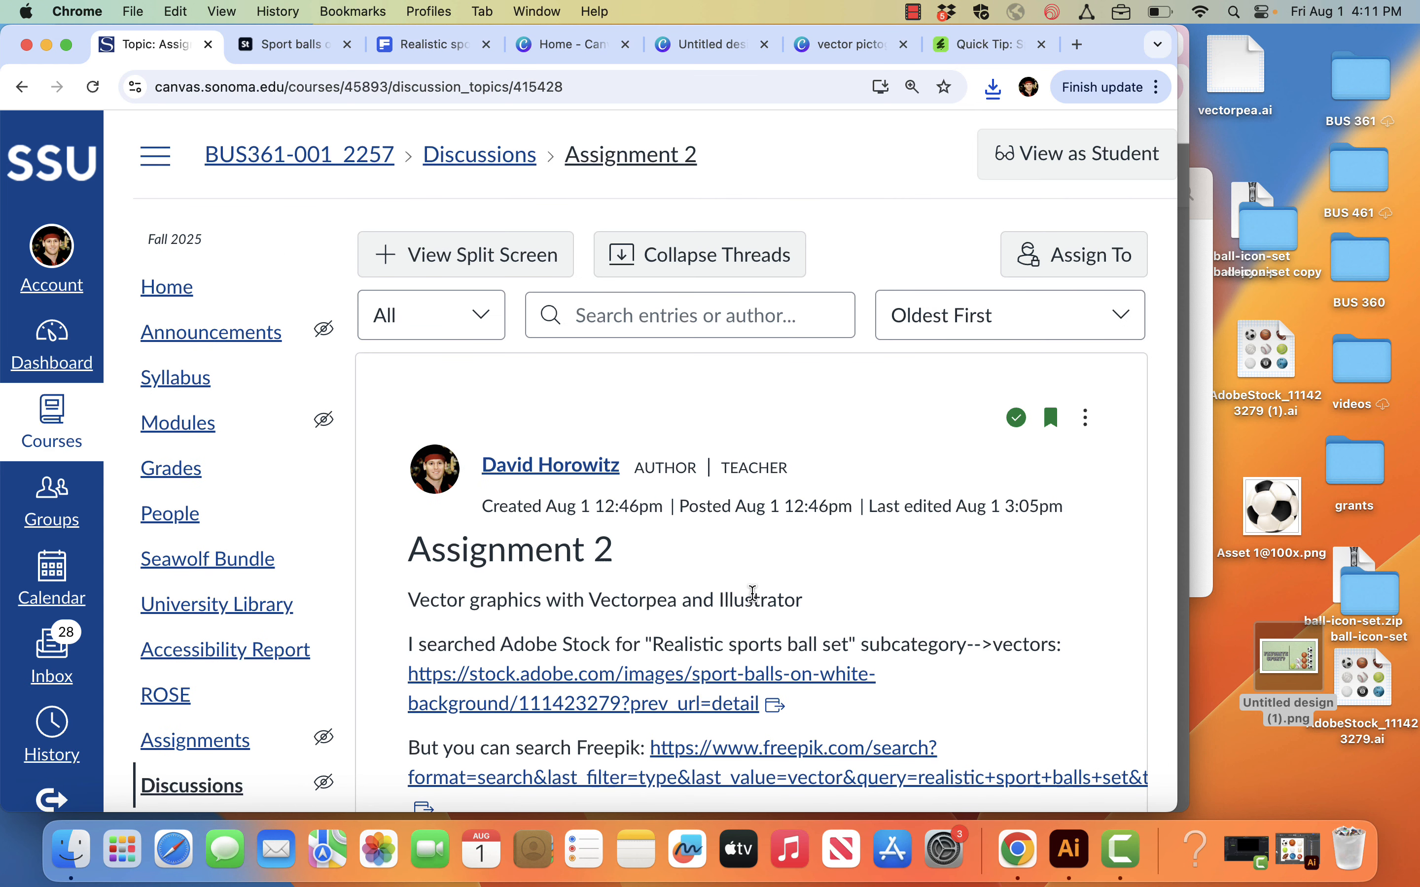
Step: Post a reply to Assignment 2 containing the uploaded image Untitled design (1).png
{"action": "scroll", "coordinate": [752, 593], "scroll_direction": "down", "scroll_amount": 4}
{"action": "left_click", "coordinate": [464, 693]}
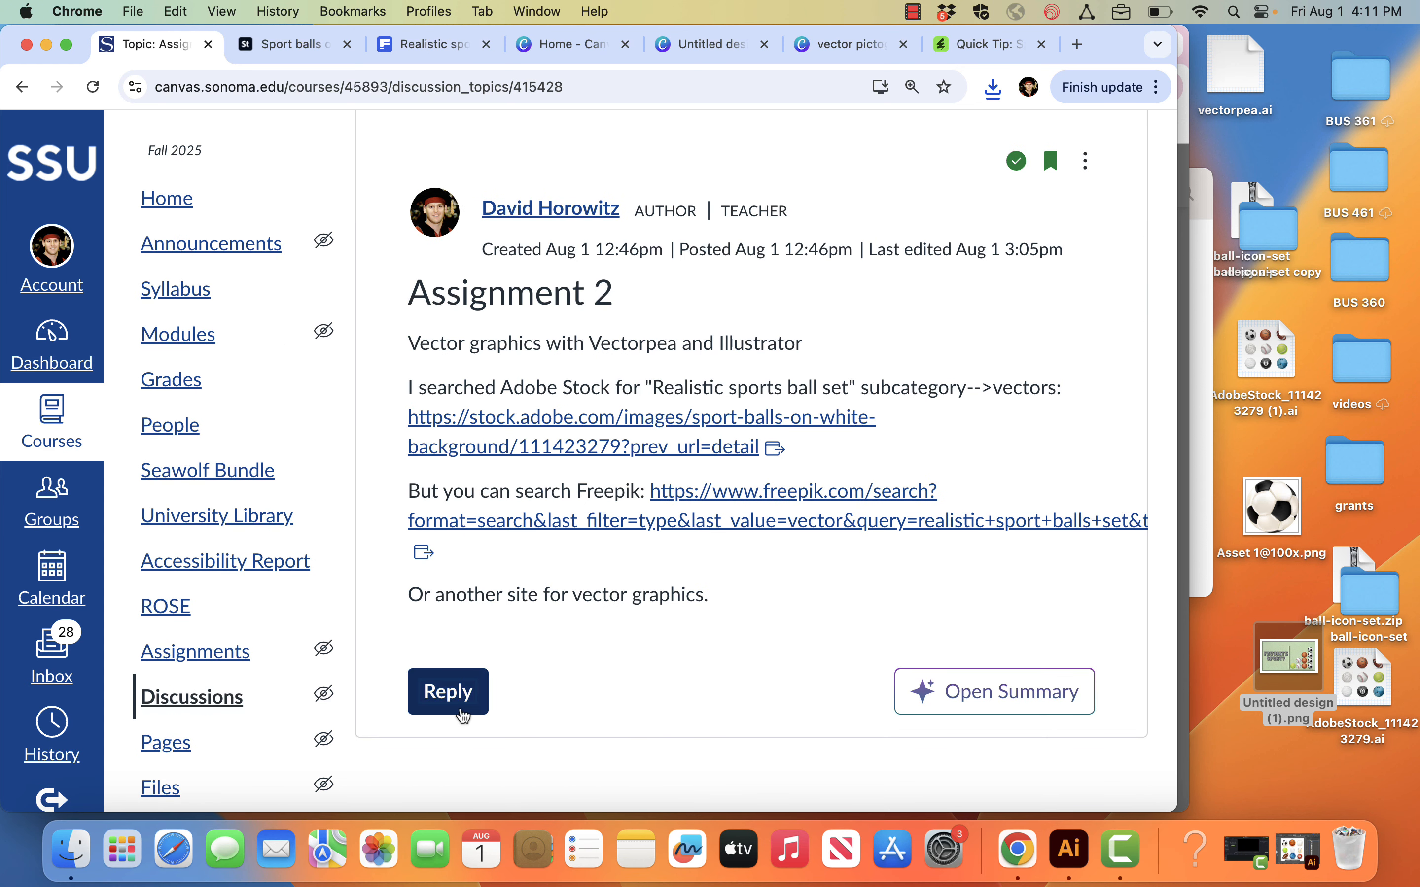
{"action": "left_click", "coordinate": [728, 631]}
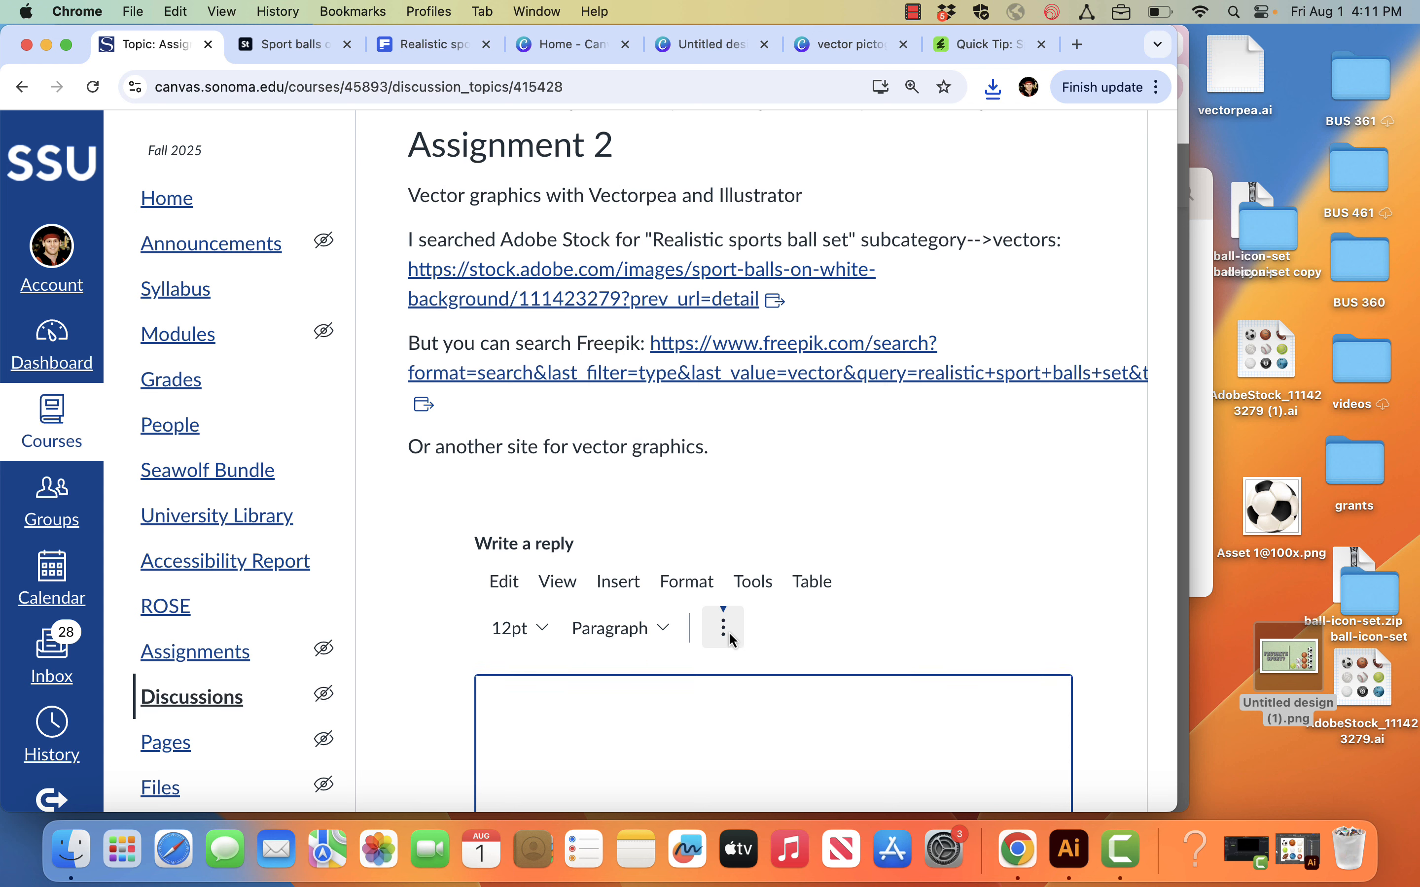
{"action": "left_click", "coordinate": [552, 725]}
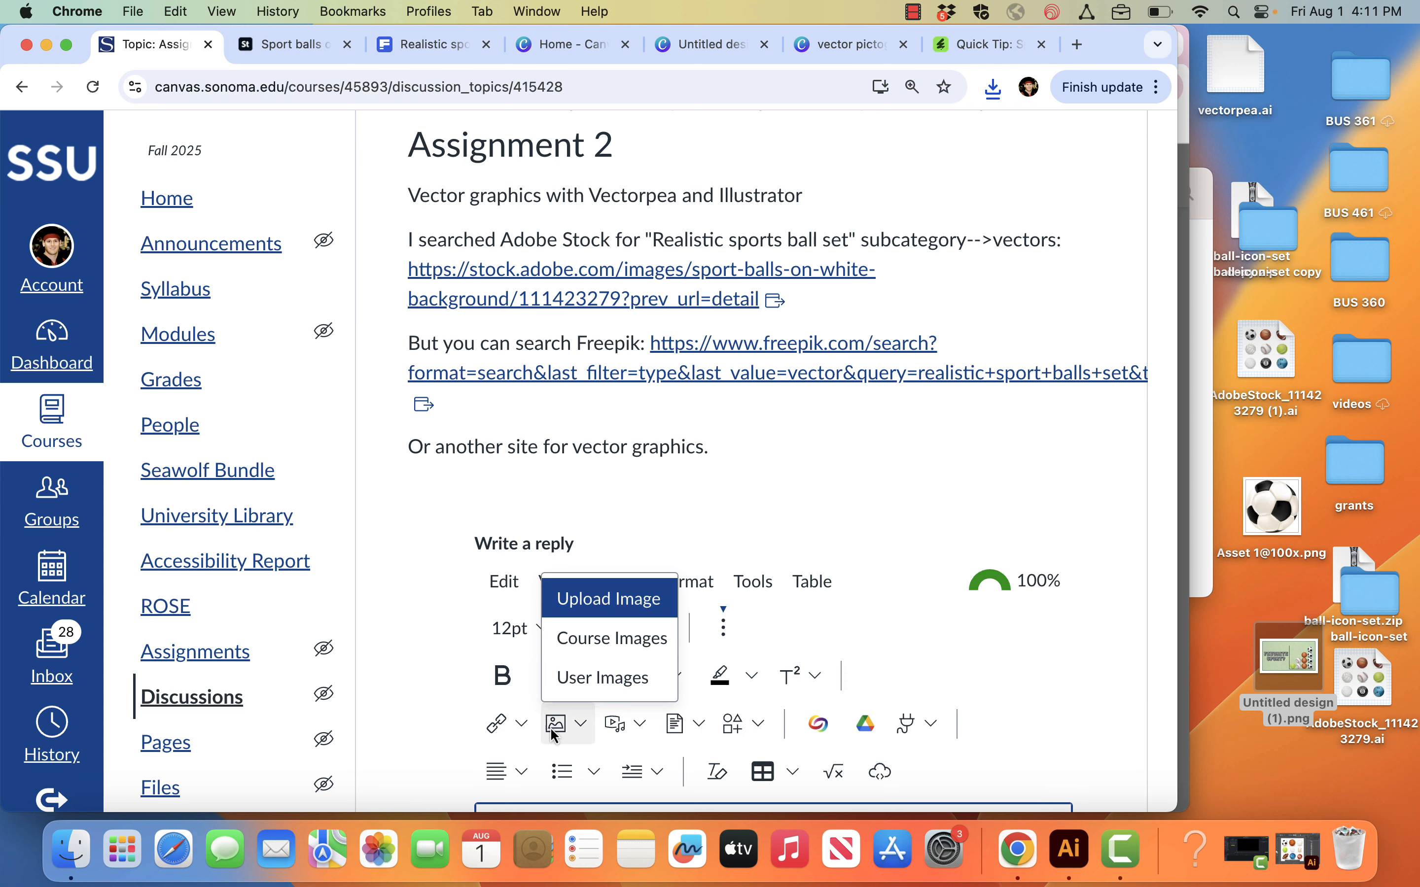
{"action": "left_click", "coordinate": [633, 598]}
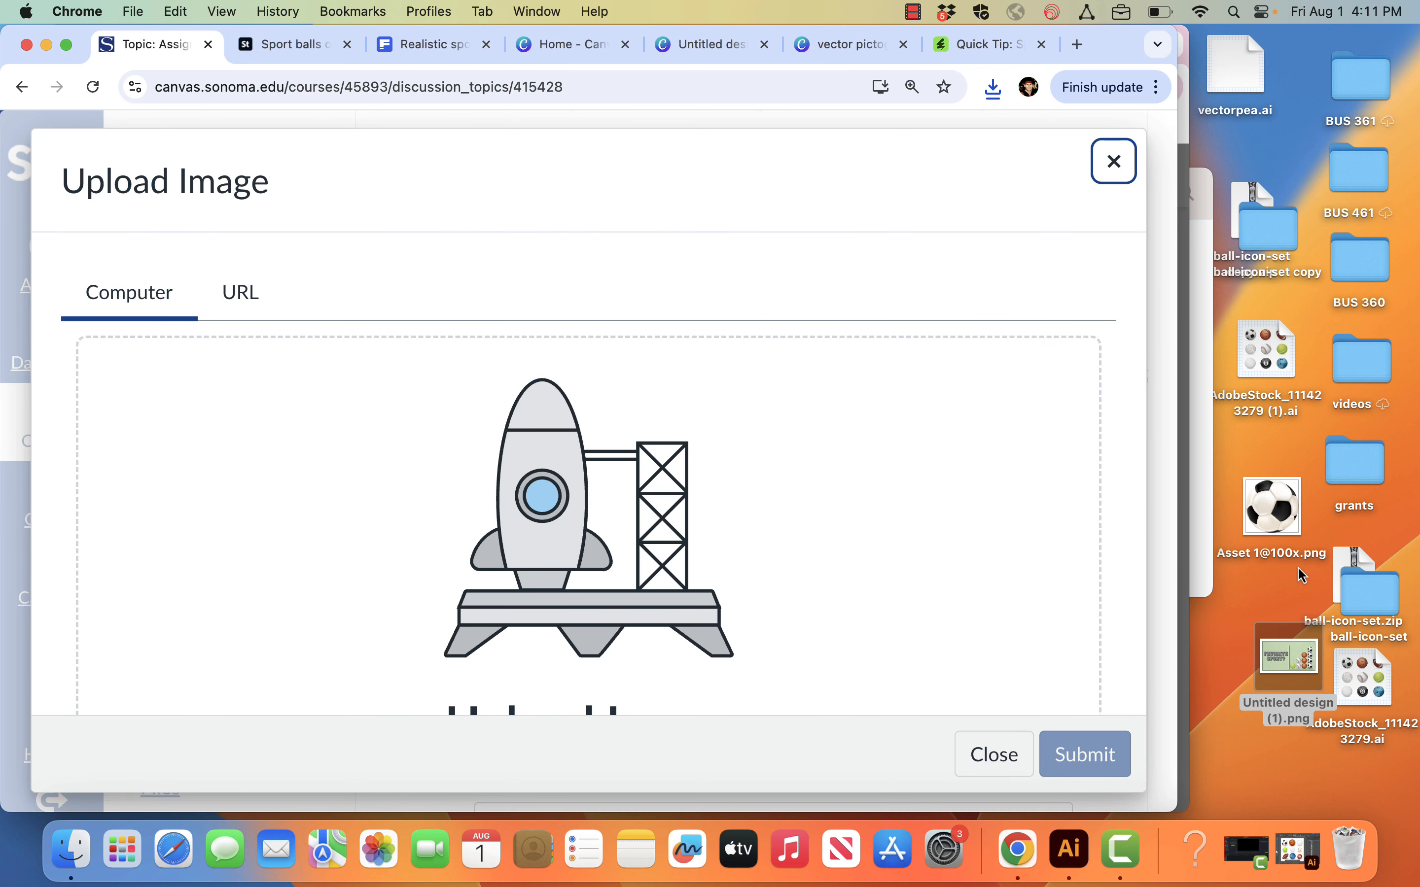
{"action": "left_click_drag", "start_coordinate": [1298, 659], "coordinate": [950, 613]}
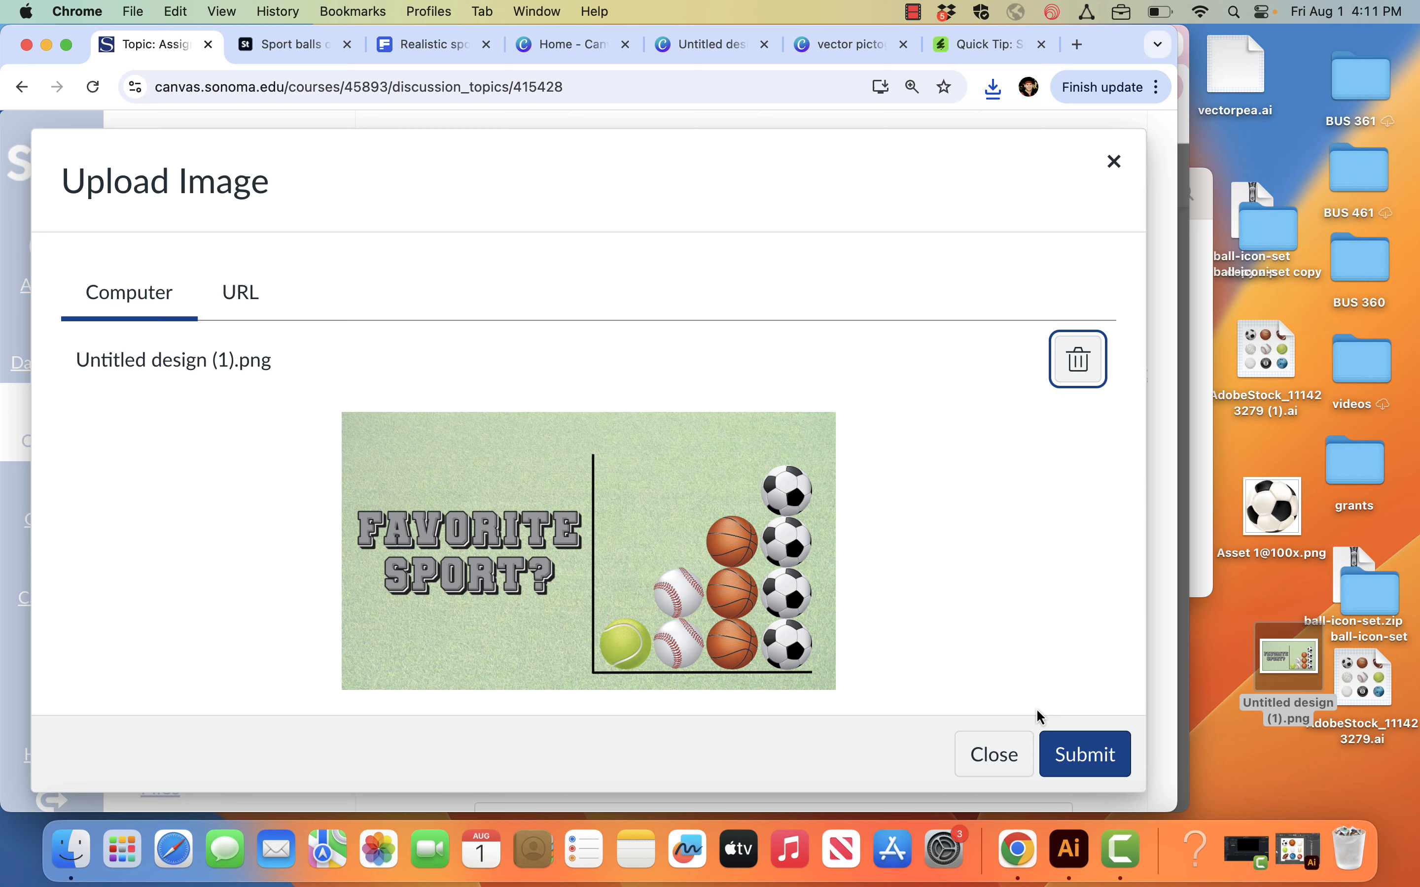
{"action": "left_click", "coordinate": [1078, 756]}
{"action": "scroll", "coordinate": [1038, 629], "scroll_direction": "down", "scroll_amount": 5}
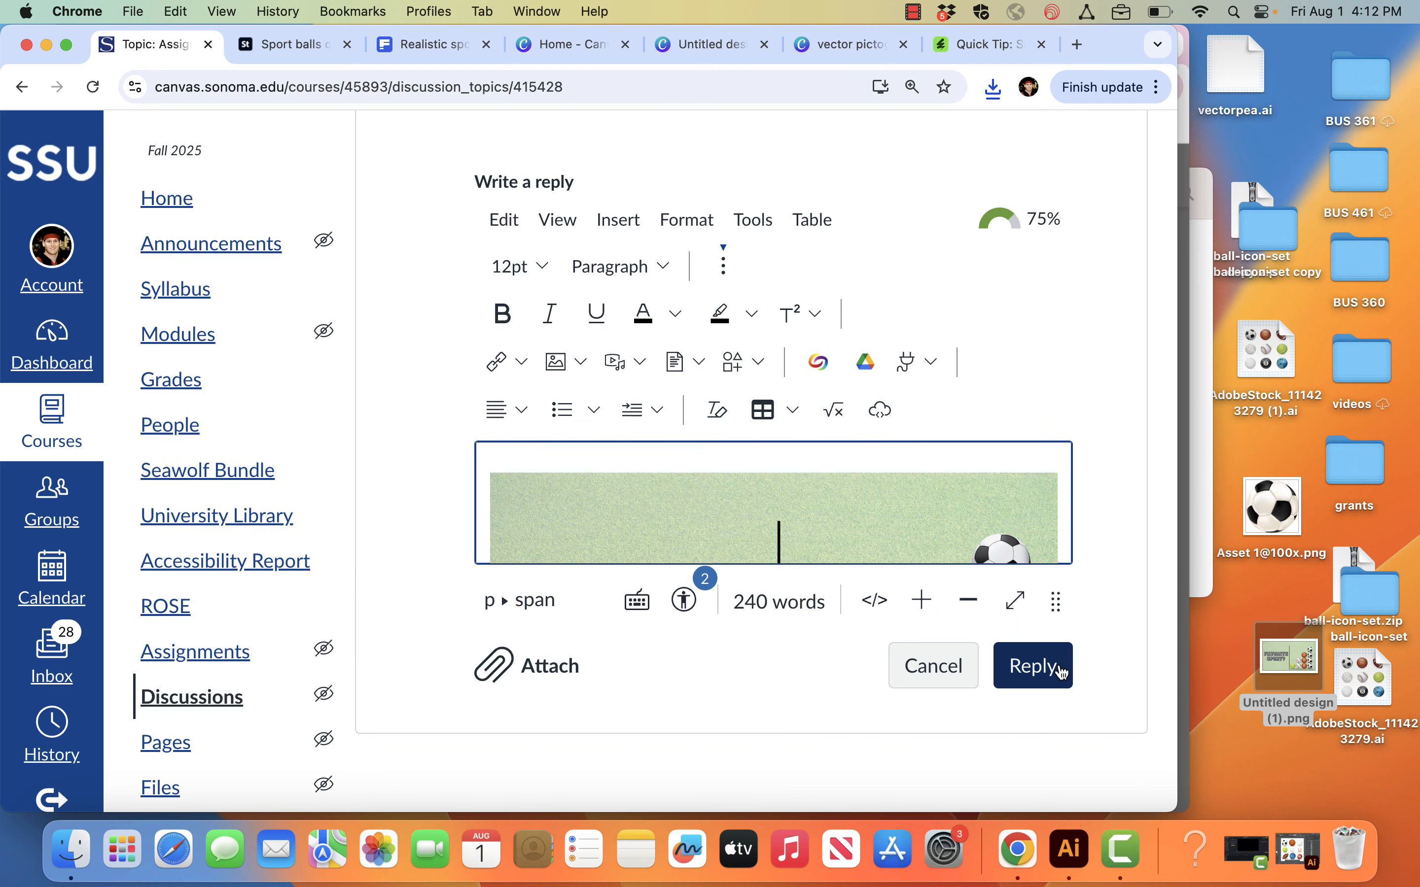
{"action": "left_click", "coordinate": [1061, 671]}
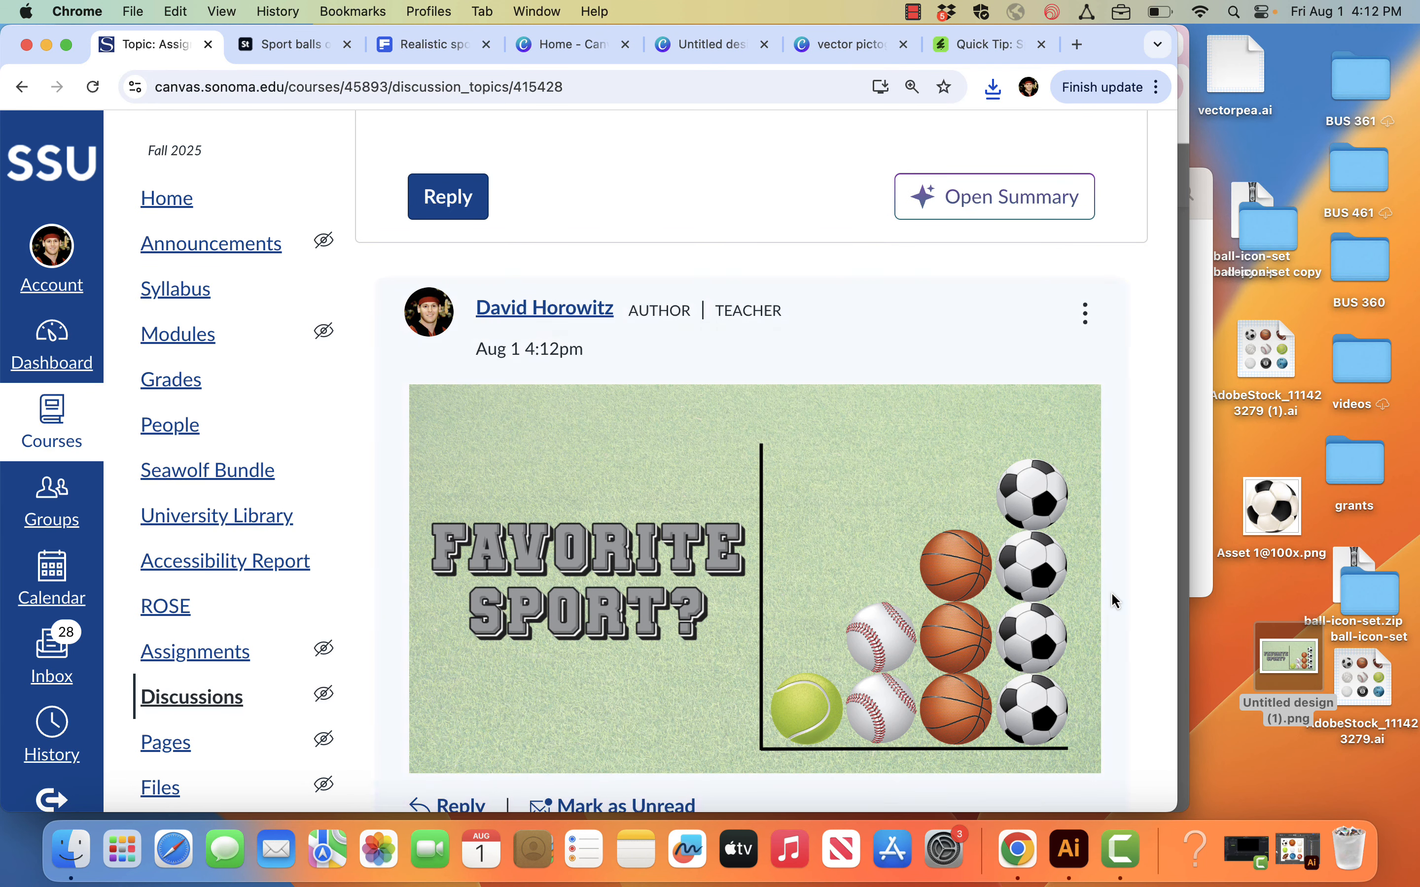
{"action": "scroll", "coordinate": [962, 301], "scroll_direction": "down", "scroll_amount": 1}
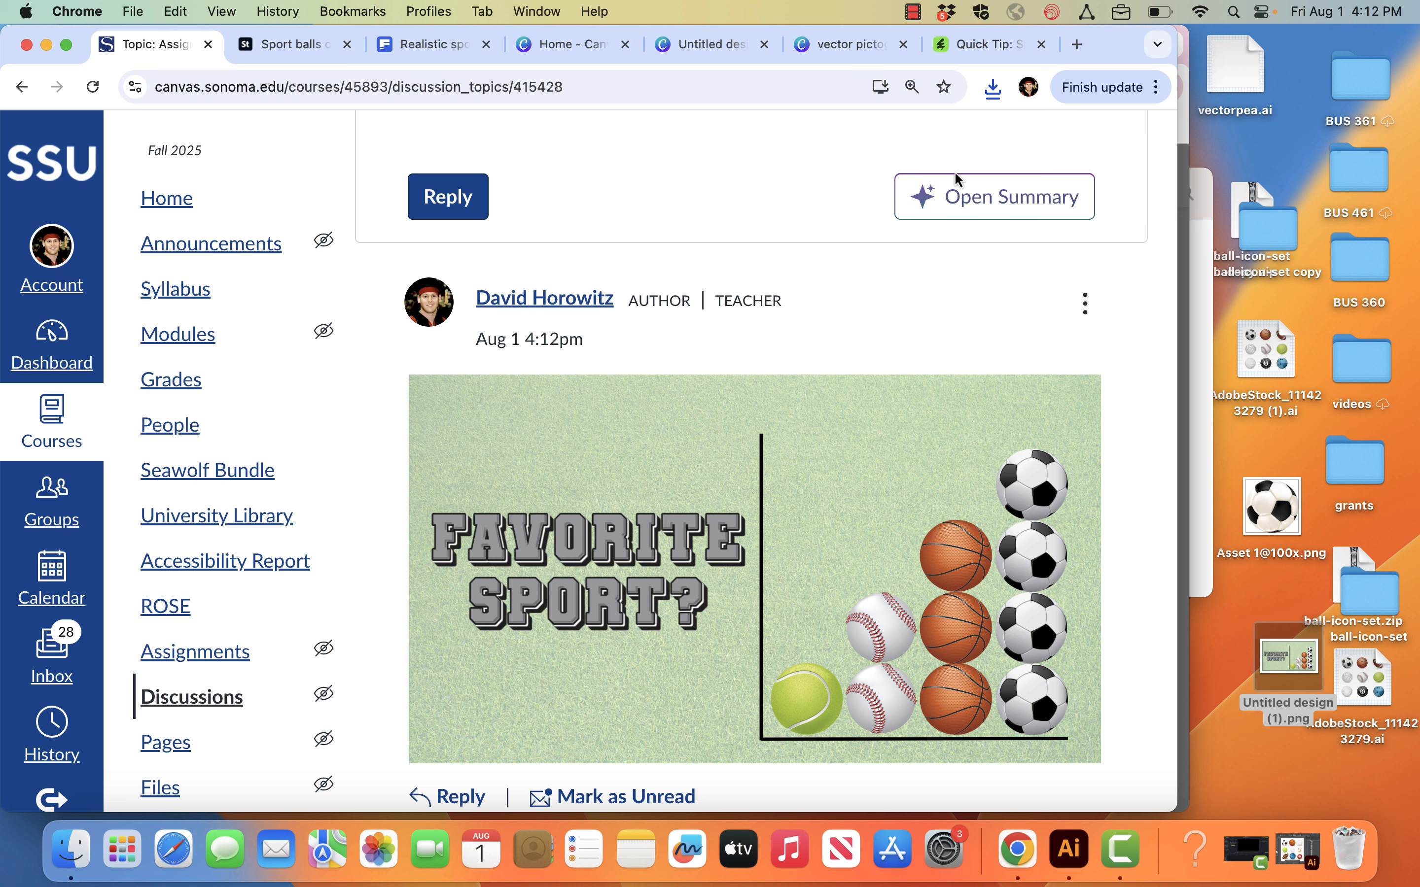
{"action": "left_click", "coordinate": [909, 13]}
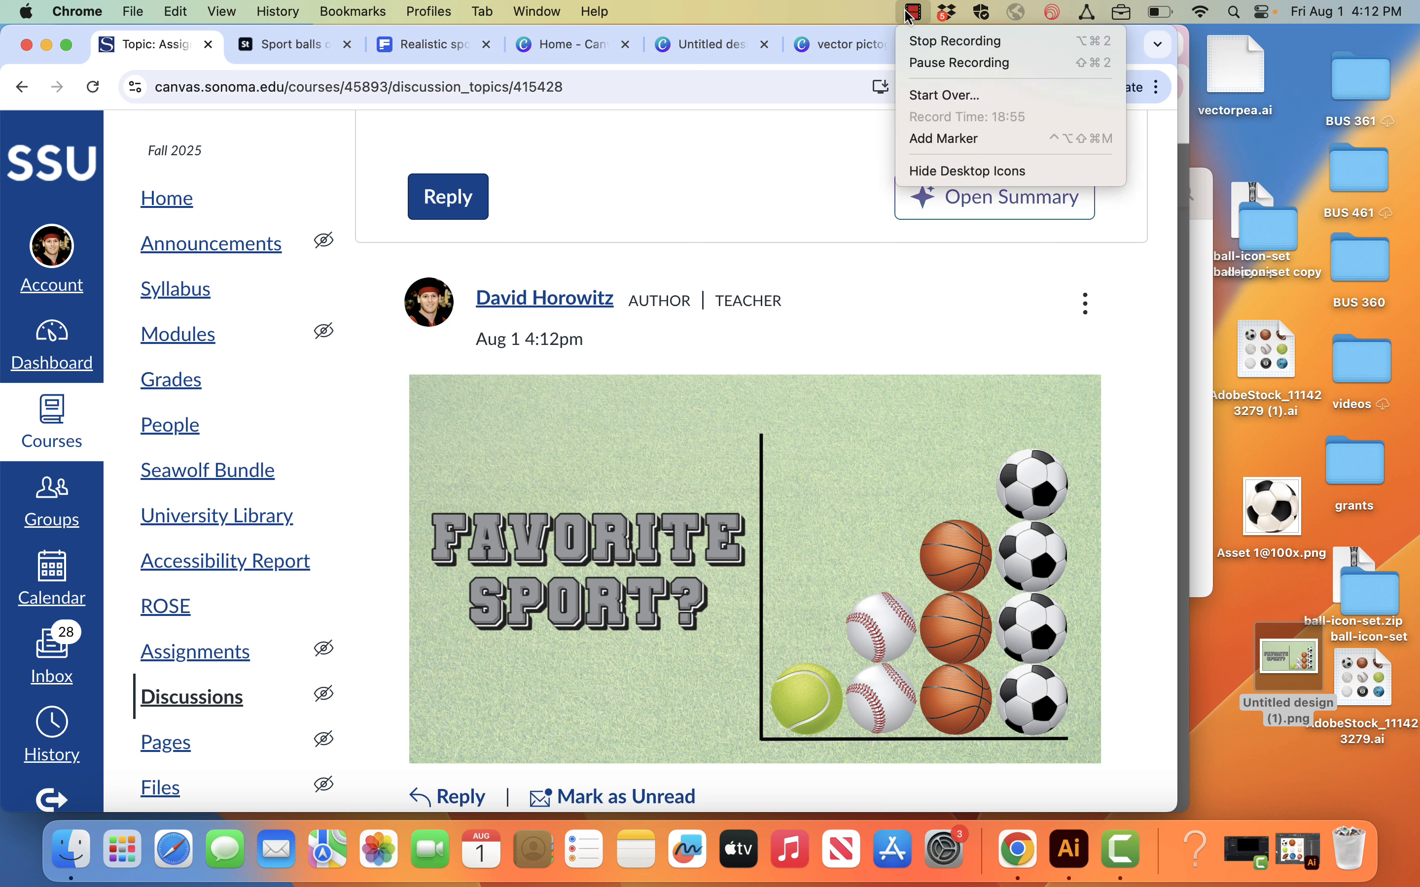